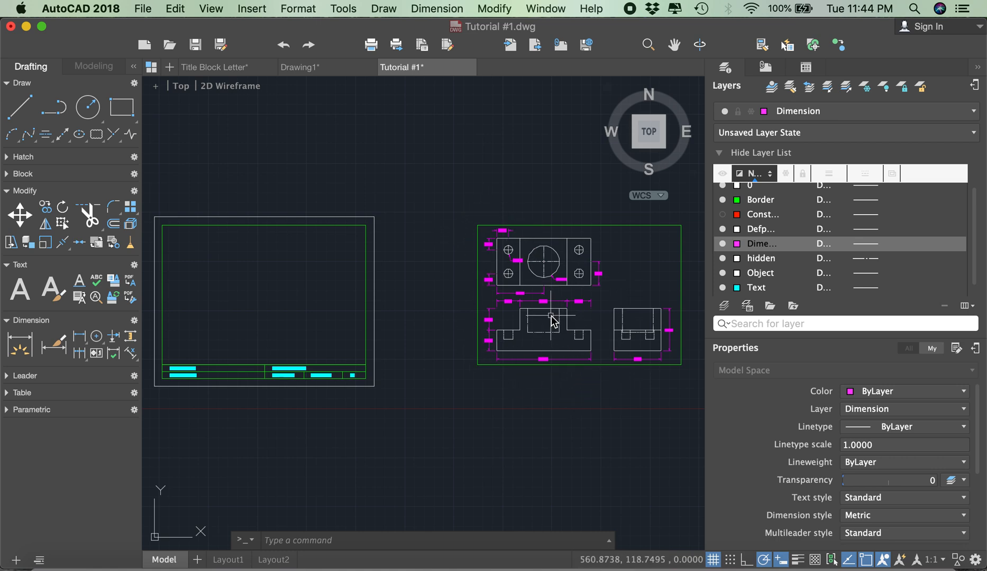
# Step: Examine the three dimensioned orthographic views, including their overall lengths, heights and the spacing between them
pyautogui.scroll(4, 621, 304)
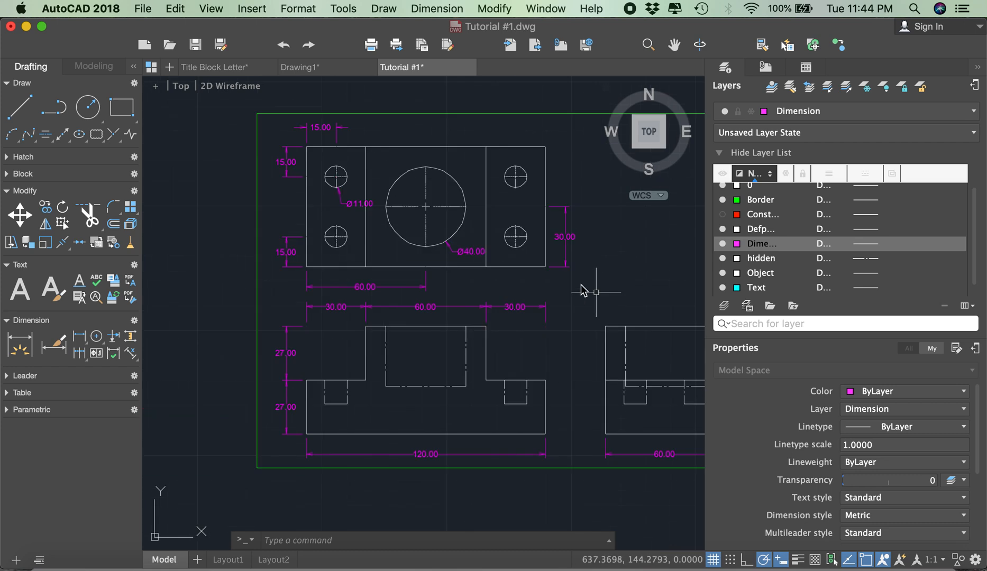
pyautogui.scroll(-3, 470, 257)
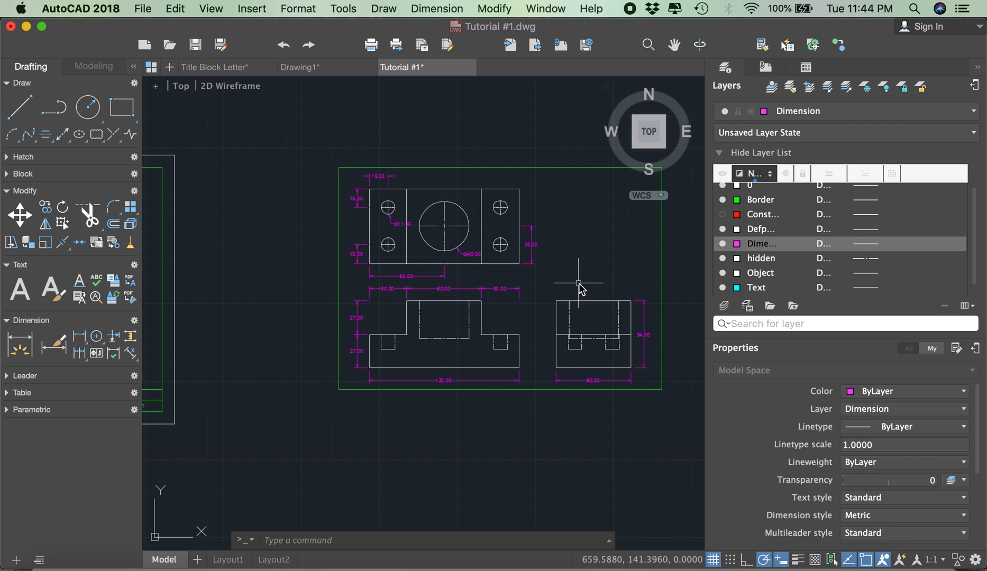
pyautogui.scroll(-2, 601, 282)
pyautogui.scroll(-3, 598, 282)
pyautogui.scroll(3, 591, 278)
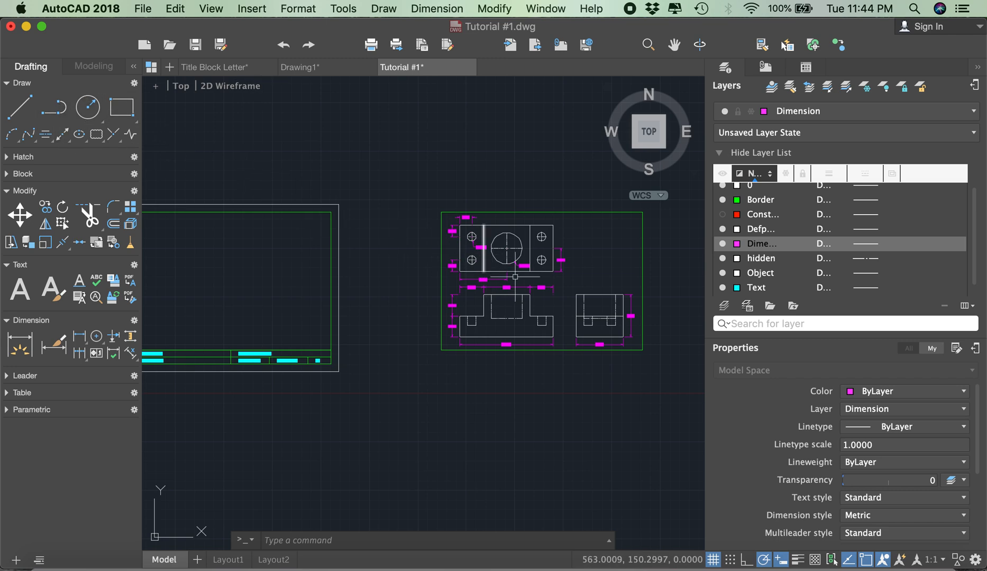
pyautogui.scroll(5, 479, 254)
pyautogui.scroll(-7, 536, 263)
pyautogui.scroll(2, 537, 263)
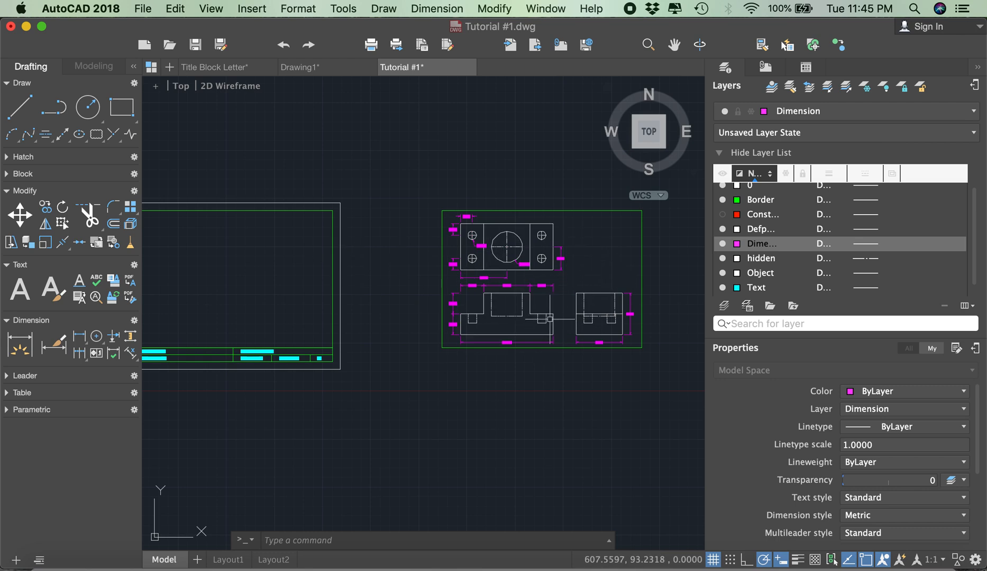
pyautogui.scroll(4, 550, 319)
pyautogui.scroll(-2, 553, 328)
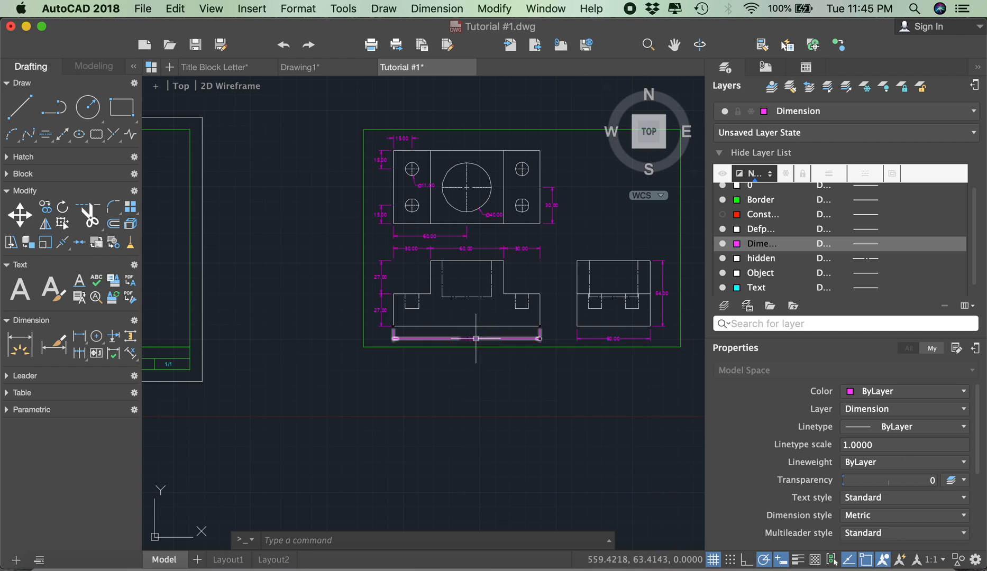
pyautogui.scroll(3, 475, 337)
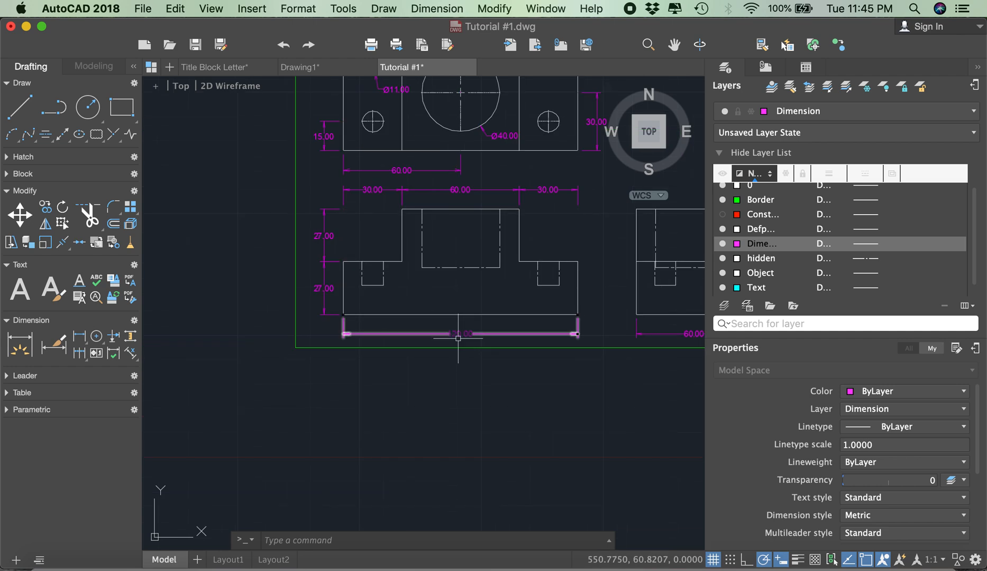
pyautogui.scroll(-2, 428, 322)
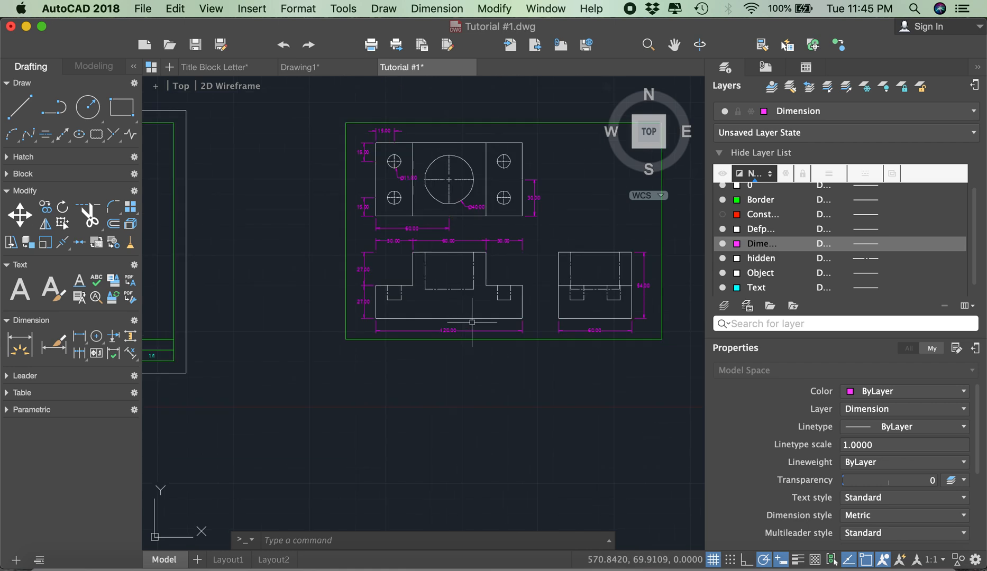
pyautogui.scroll(2, 534, 325)
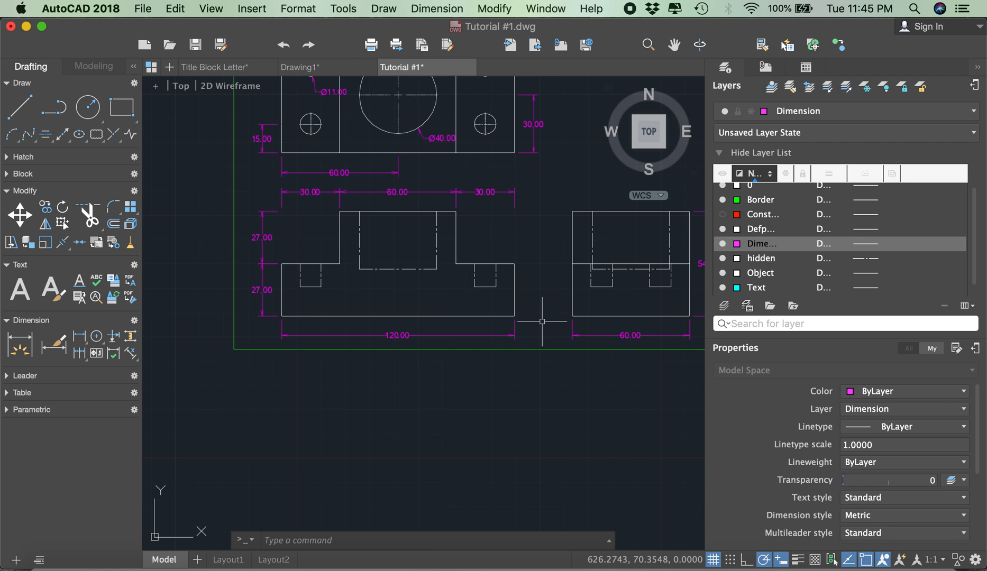
pyautogui.scroll(-2, 538, 323)
pyautogui.scroll(2, 592, 327)
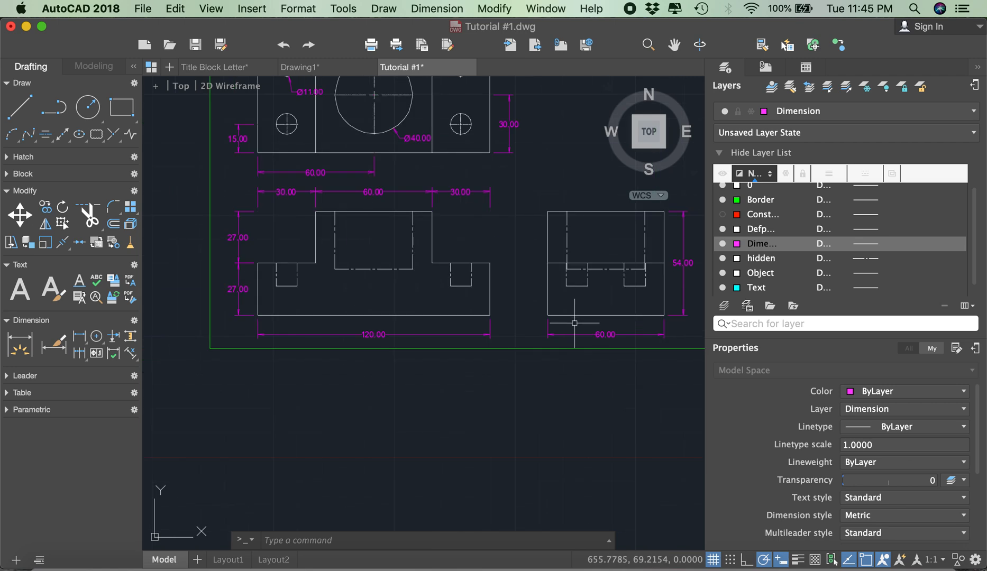
pyautogui.scroll(-2, 589, 330)
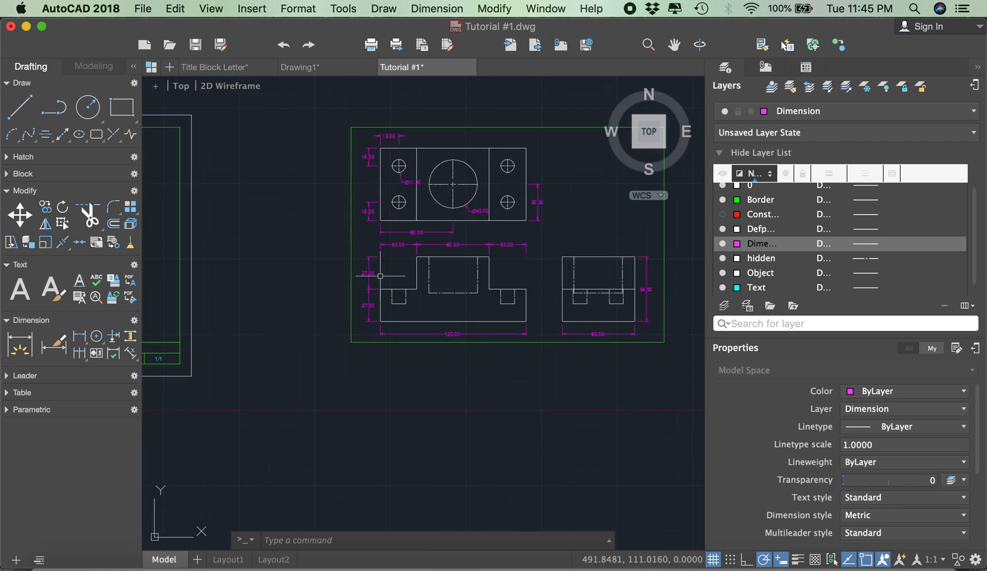
pyautogui.scroll(2, 377, 306)
pyautogui.scroll(-2, 373, 305)
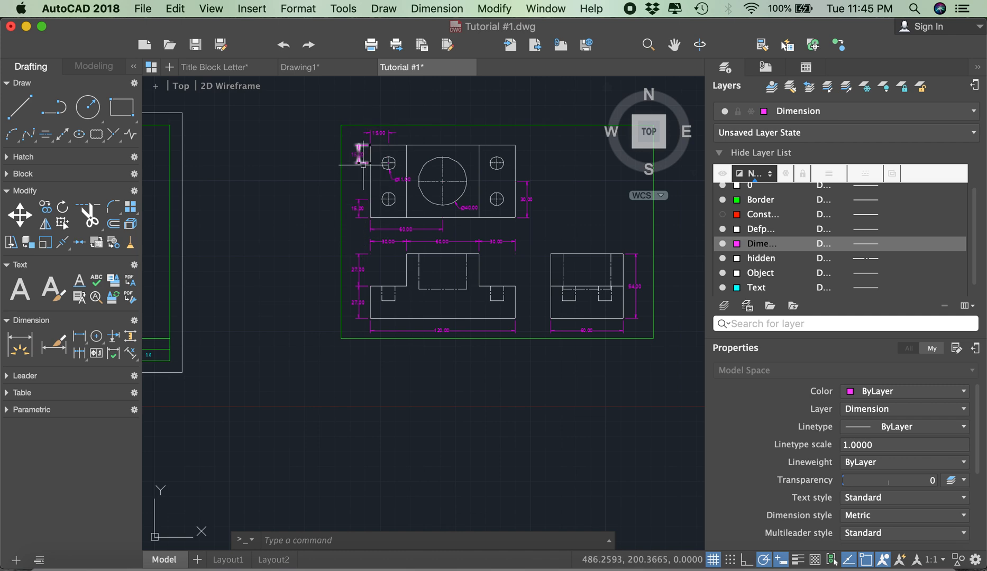
pyautogui.click(595, 331)
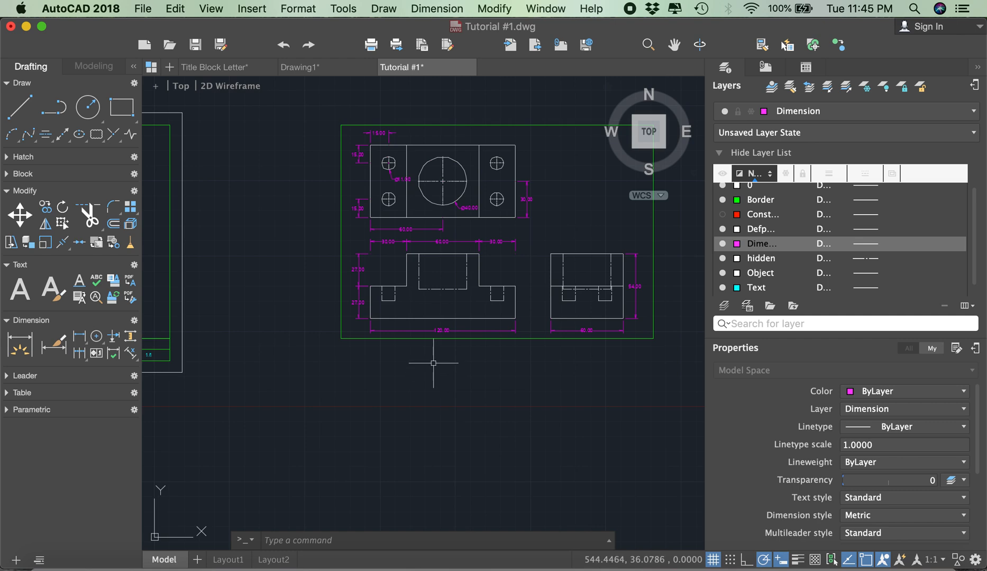
# Step: Draw a rectangle inside the empty title block border, using the Dimensions option with a width of 144
pyautogui.scroll(-5, 441, 357)
pyautogui.scroll(4, 194, 335)
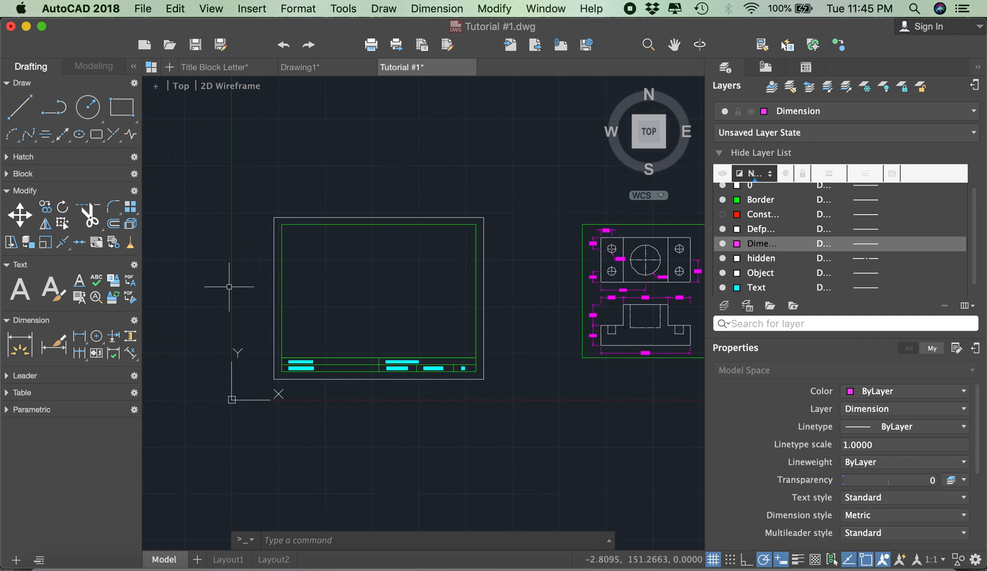
pyautogui.click(127, 111)
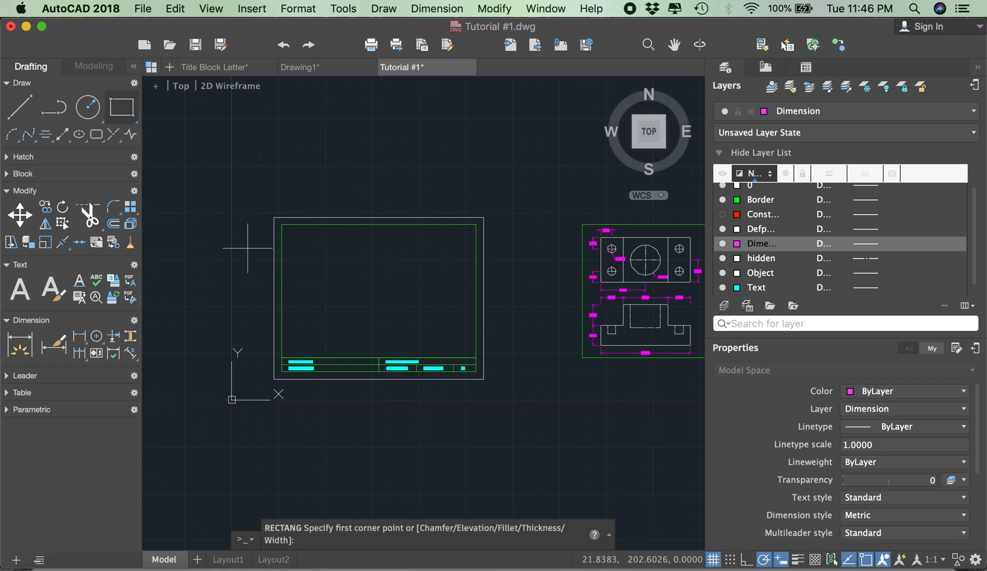
pyautogui.scroll(2, 296, 342)
pyautogui.click(292, 351)
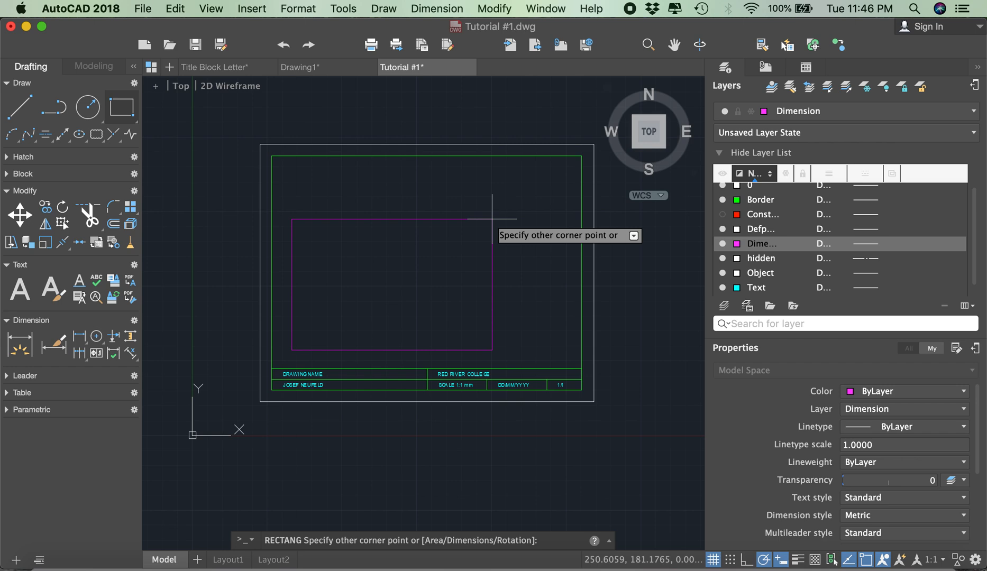
pyautogui.write('d')
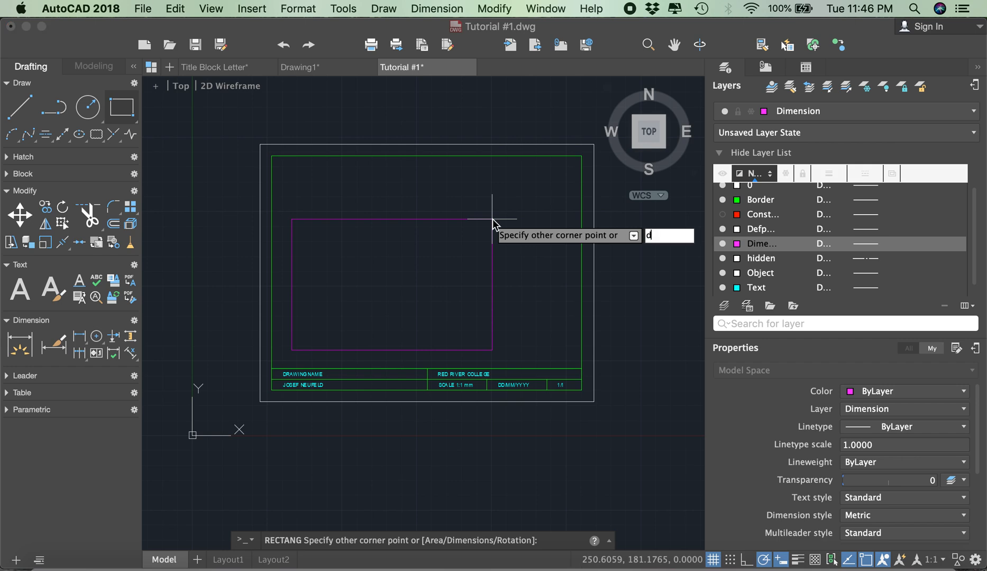
pyautogui.press('Return')
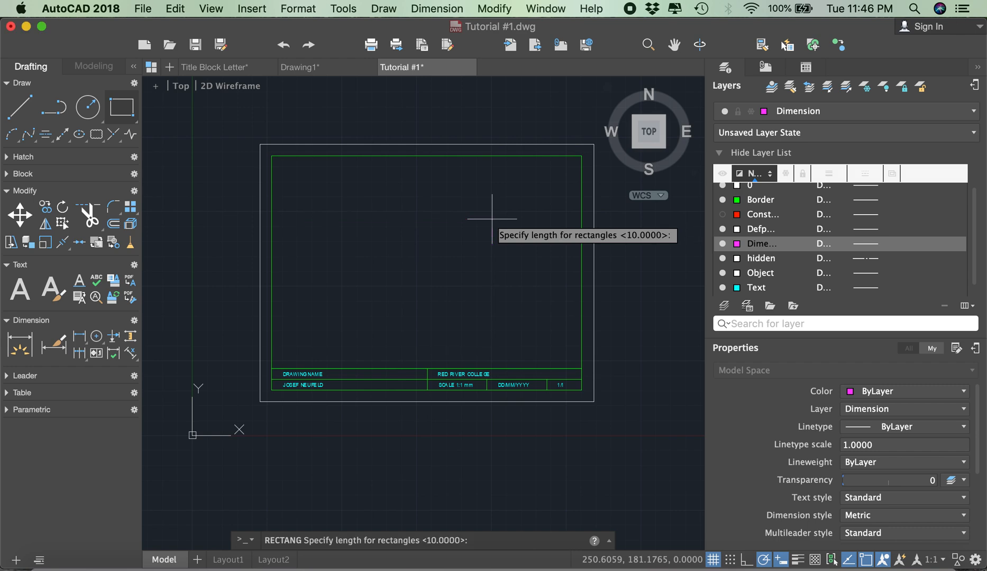
pyautogui.write('12')
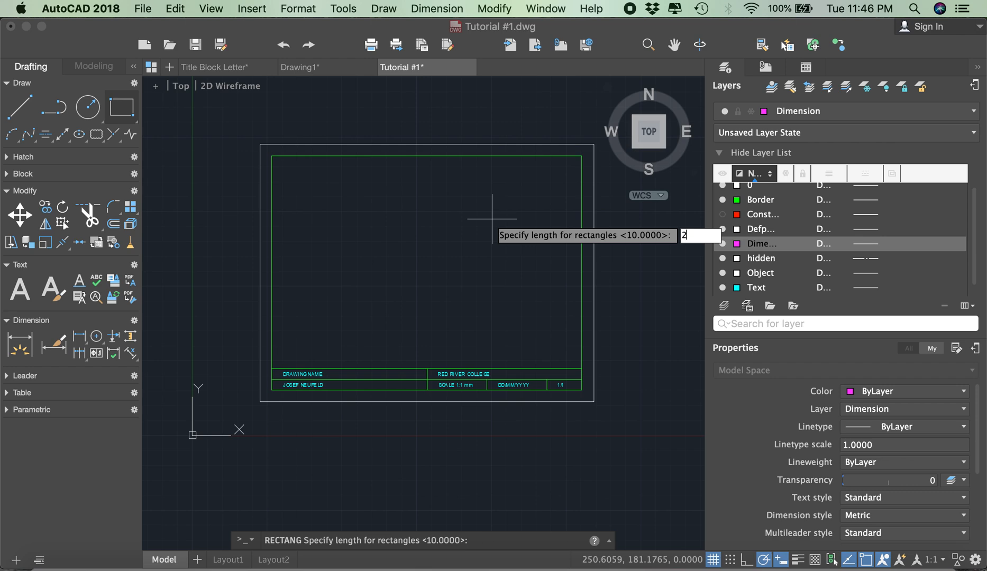
pyautogui.press('Return')
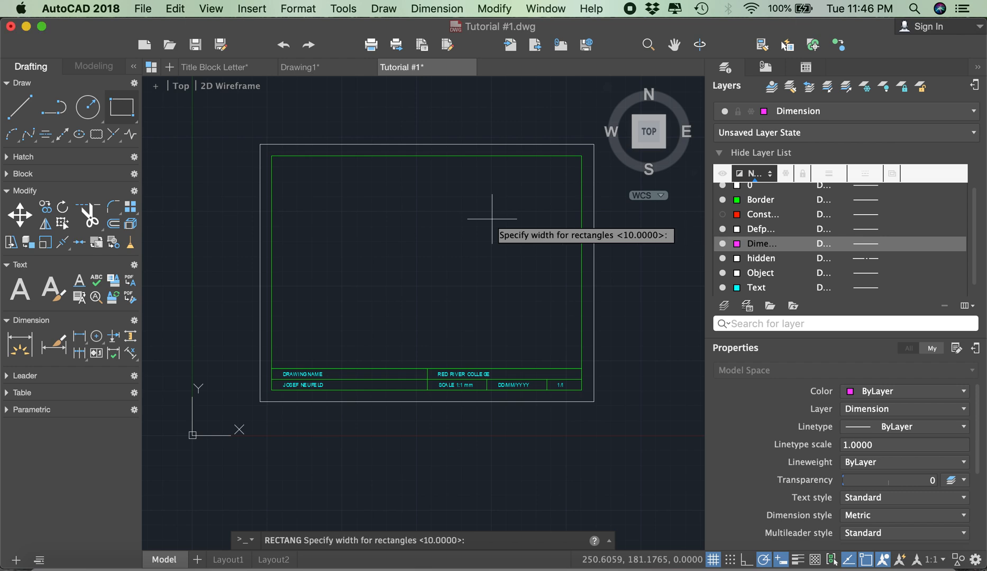
pyautogui.write('144')
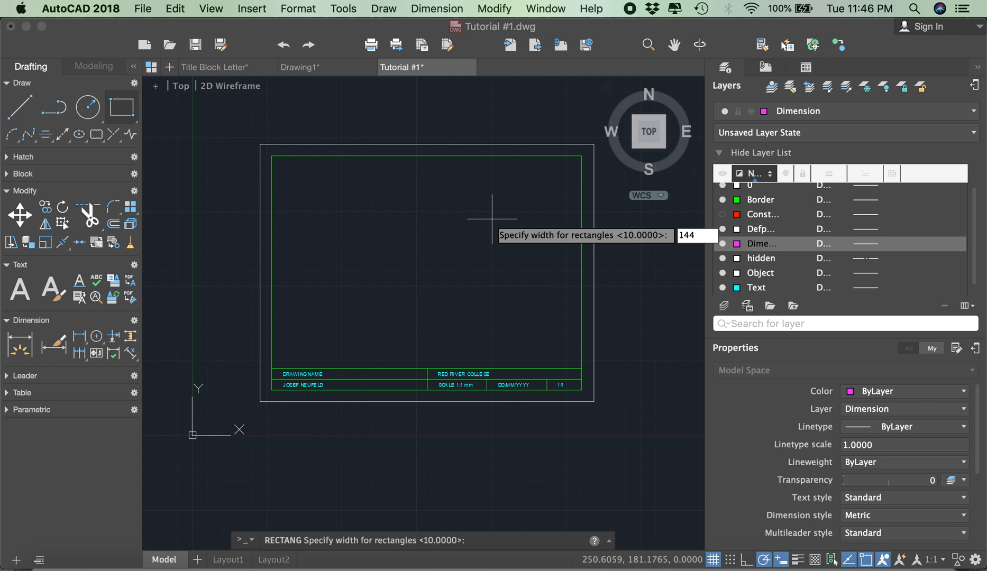
pyautogui.press('Return')
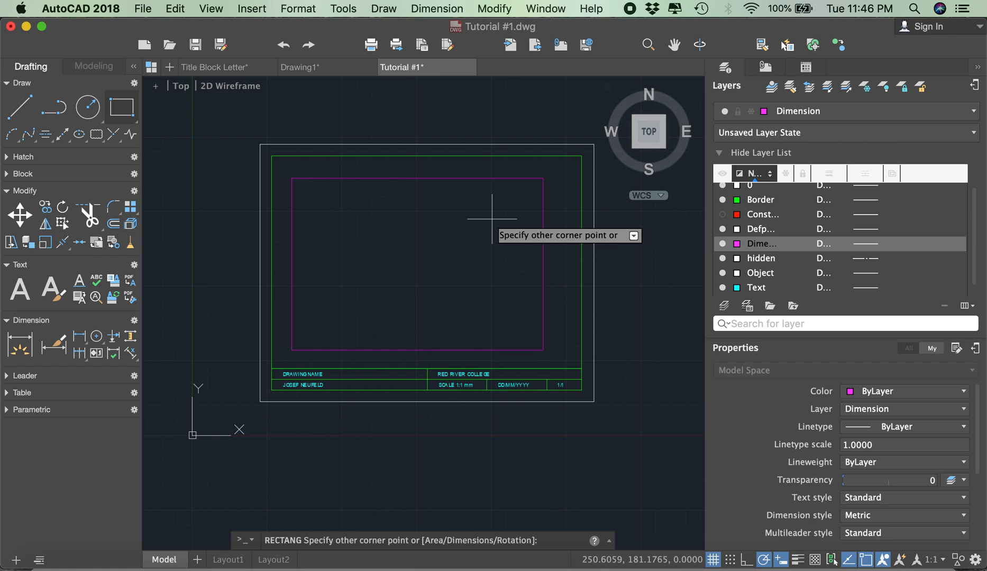
pyautogui.click(492, 218)
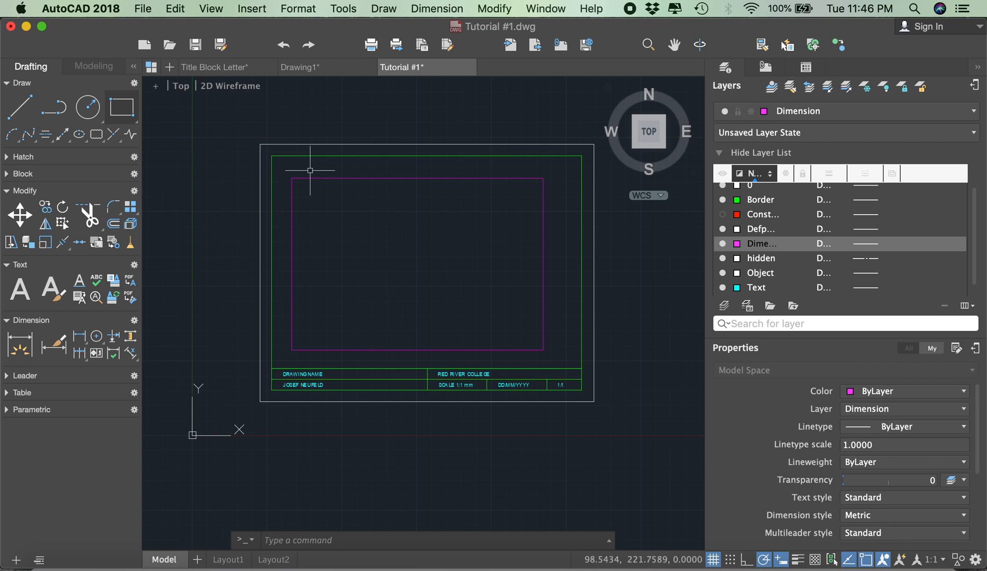
# Step: Draw a diagonal line from the inner border's upper-left corner to the right end of the title block's top line
pyautogui.click(20, 106)
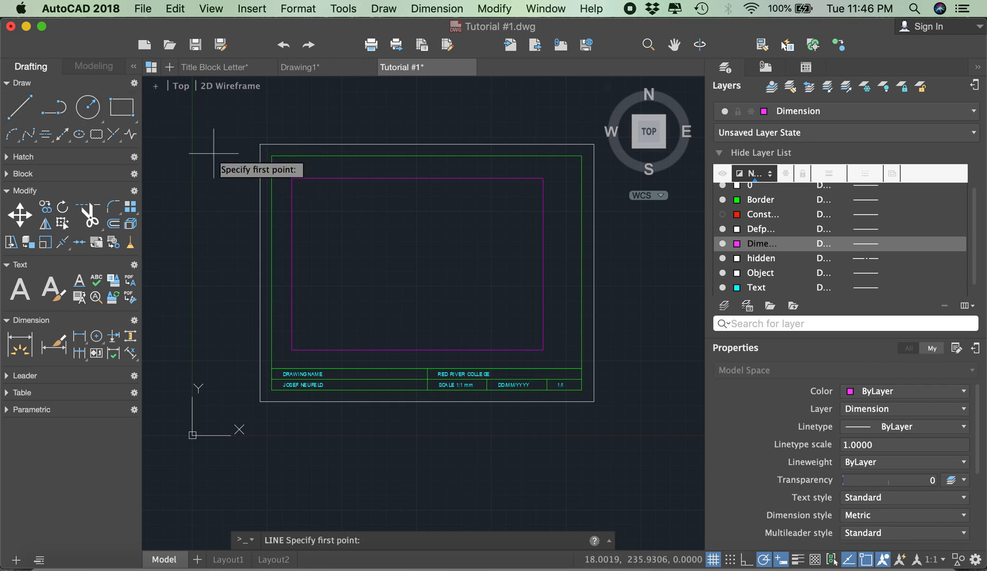
pyautogui.click(272, 156)
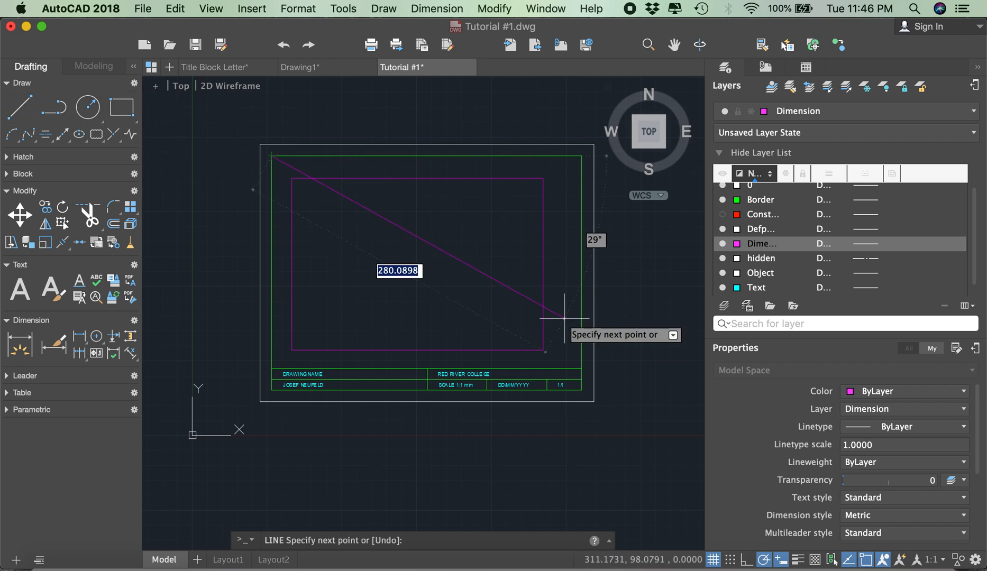
pyautogui.click(582, 368)
pyautogui.press('Escape')
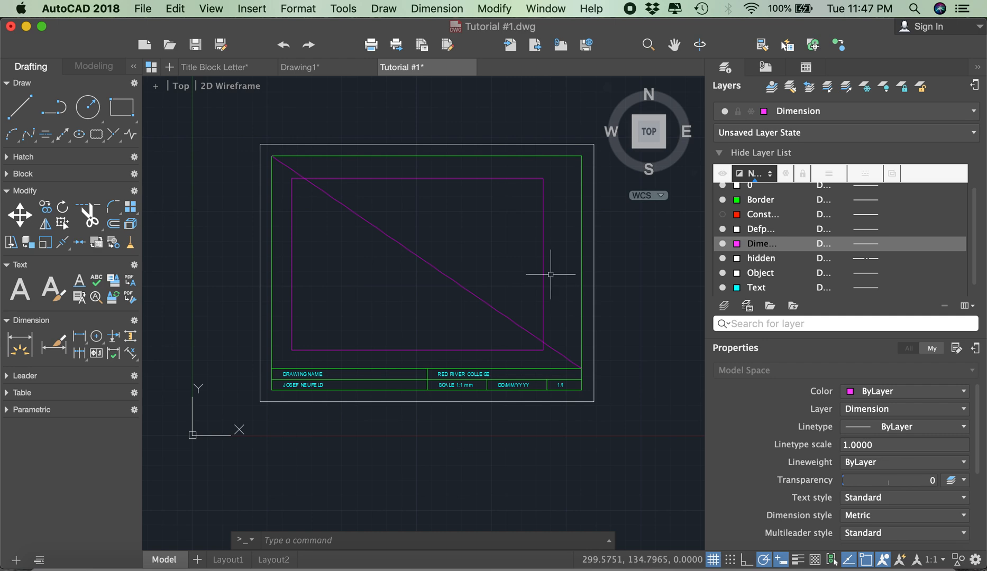
# Step: Move the rectangle from its centre, using Mid Between 2 Points on opposite corners, to the midpoint of the diagonal line
pyautogui.write('m')
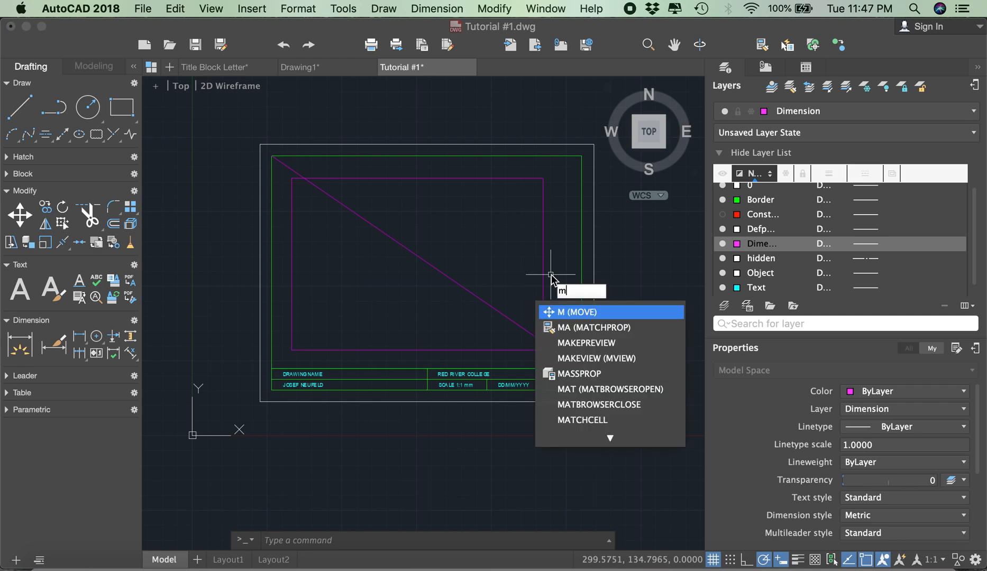
pyautogui.press('Return')
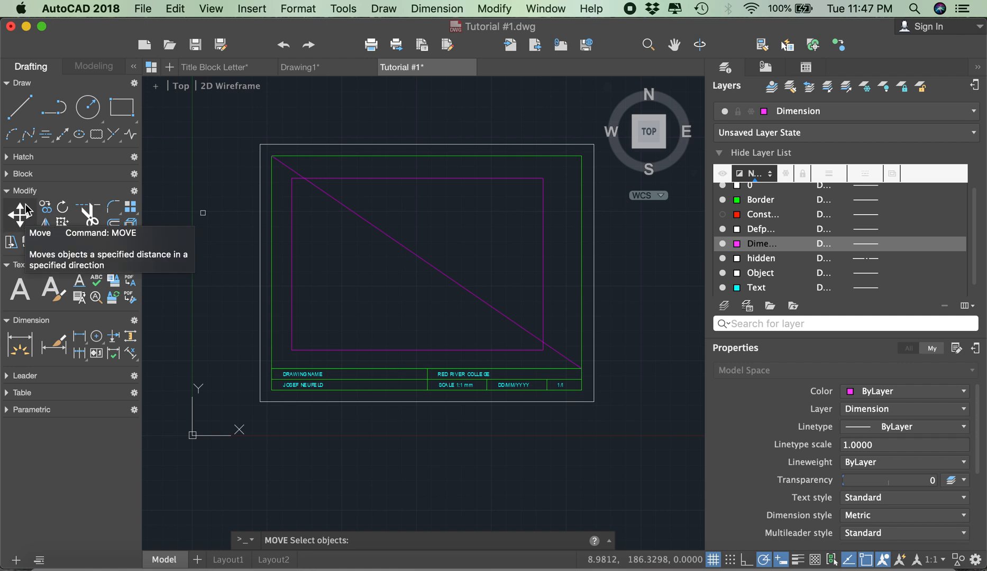
pyautogui.click(543, 239)
pyautogui.press('Return')
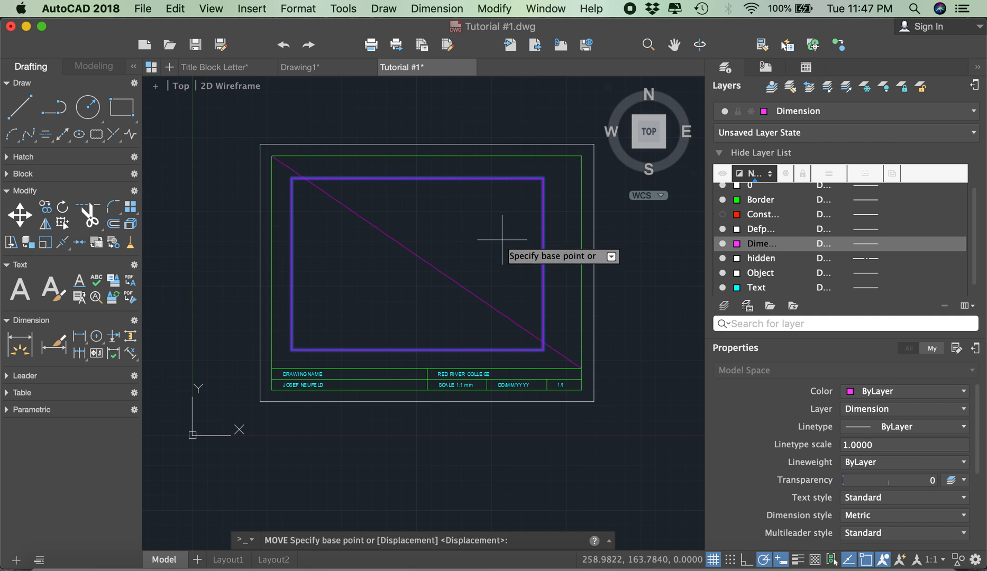
pyautogui.keyDown('shift'); pyautogui.rightClick(502, 241); pyautogui.keyUp('shift')
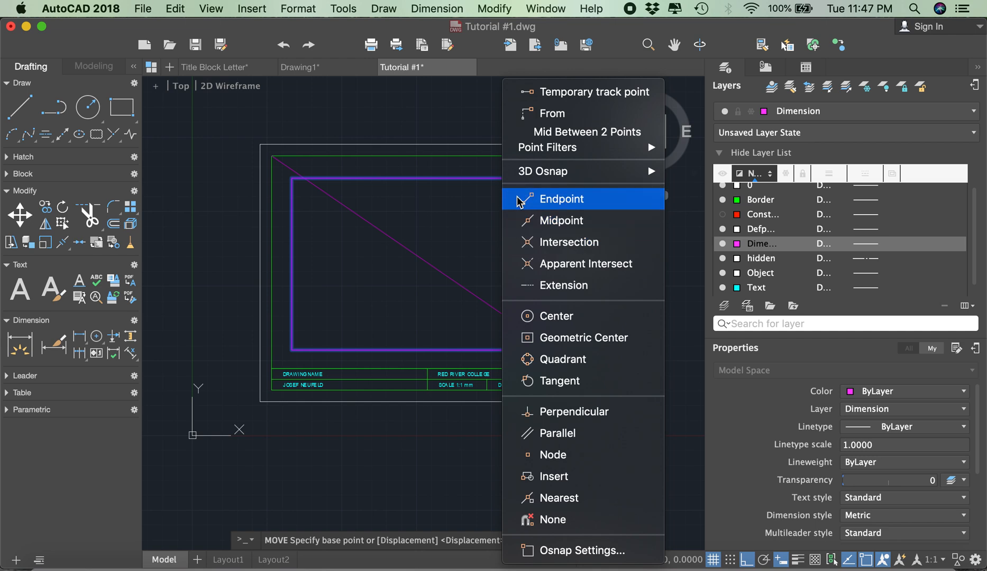
pyautogui.click(581, 139)
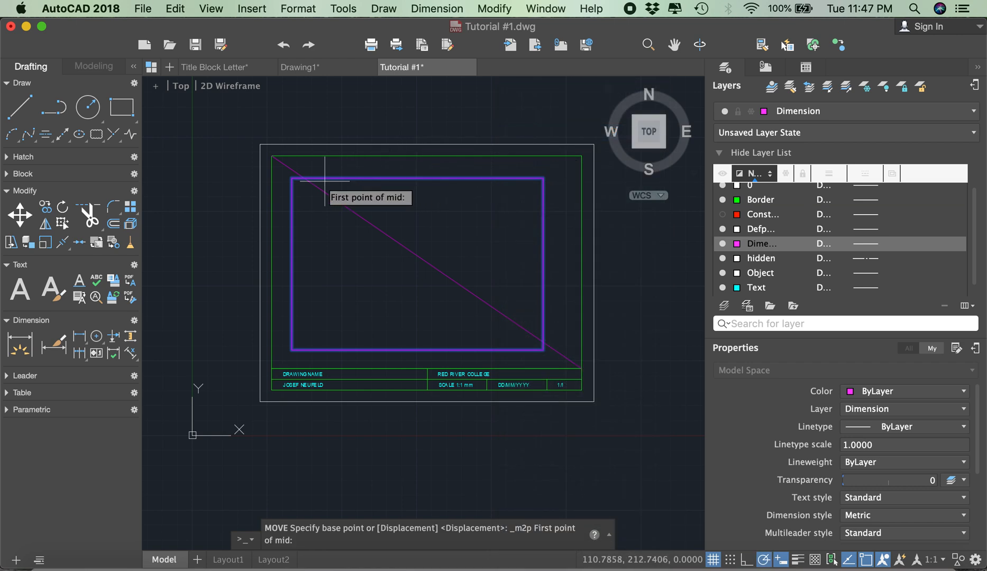
pyautogui.click(291, 178)
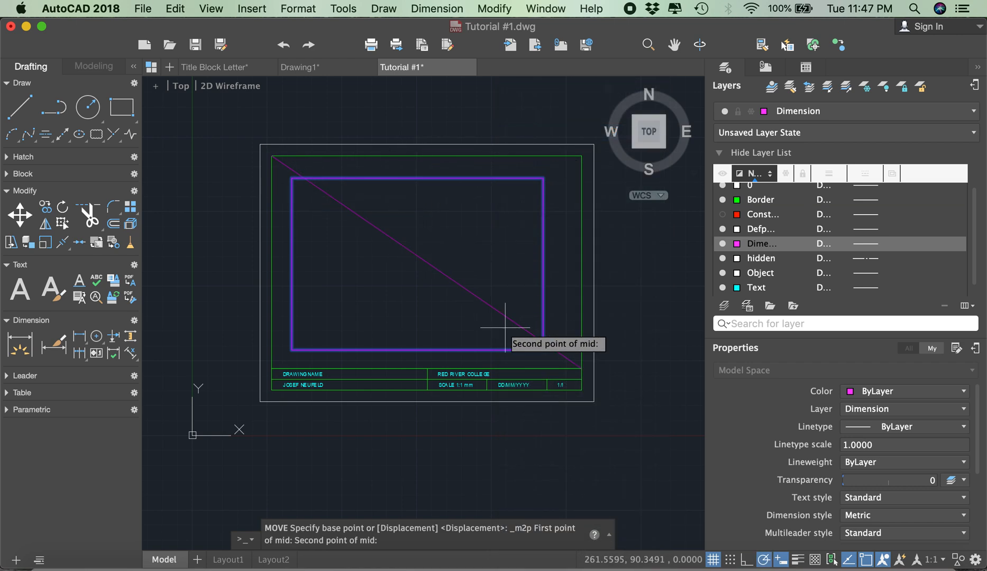
pyautogui.click(544, 349)
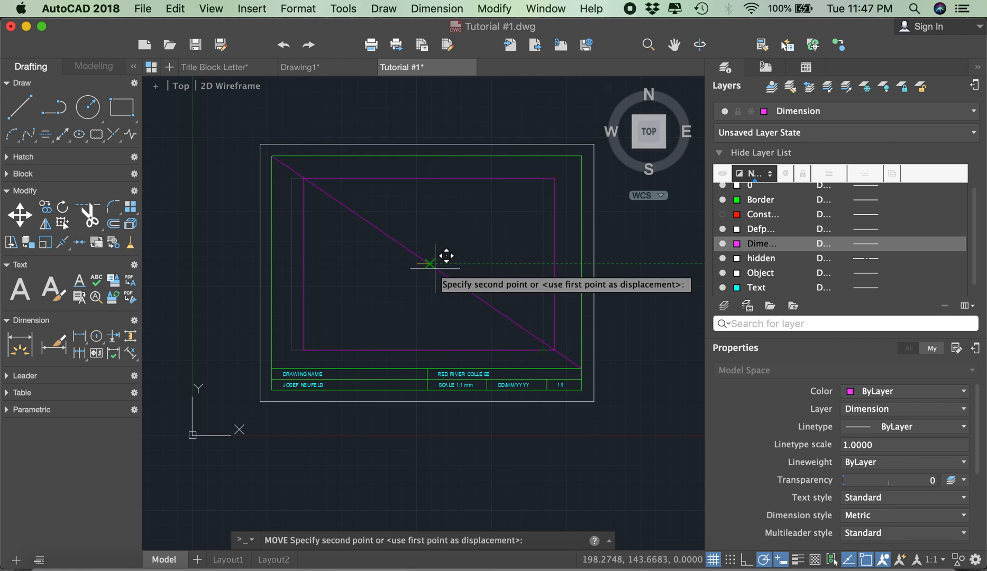
pyautogui.scroll(2, 447, 261)
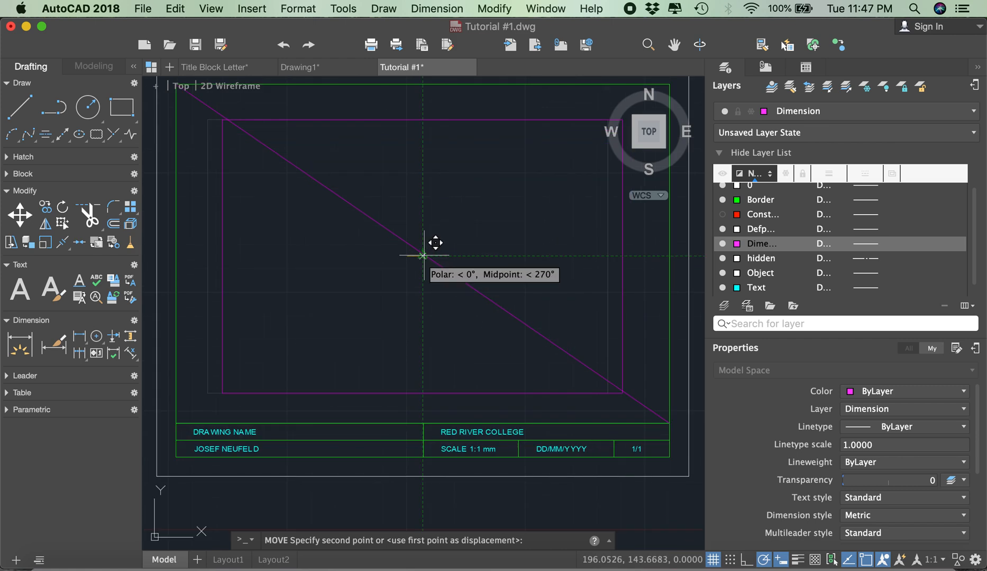
pyautogui.click(423, 255)
# Step: Delete the diagonal line running across the title block's drawing area
pyautogui.scroll(-3, 421, 241)
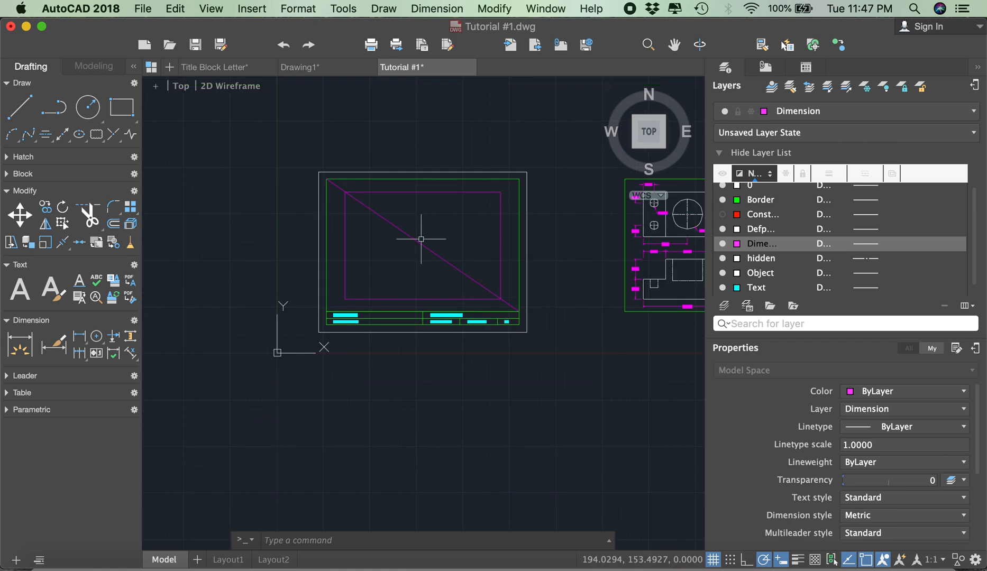
pyautogui.click(427, 226)
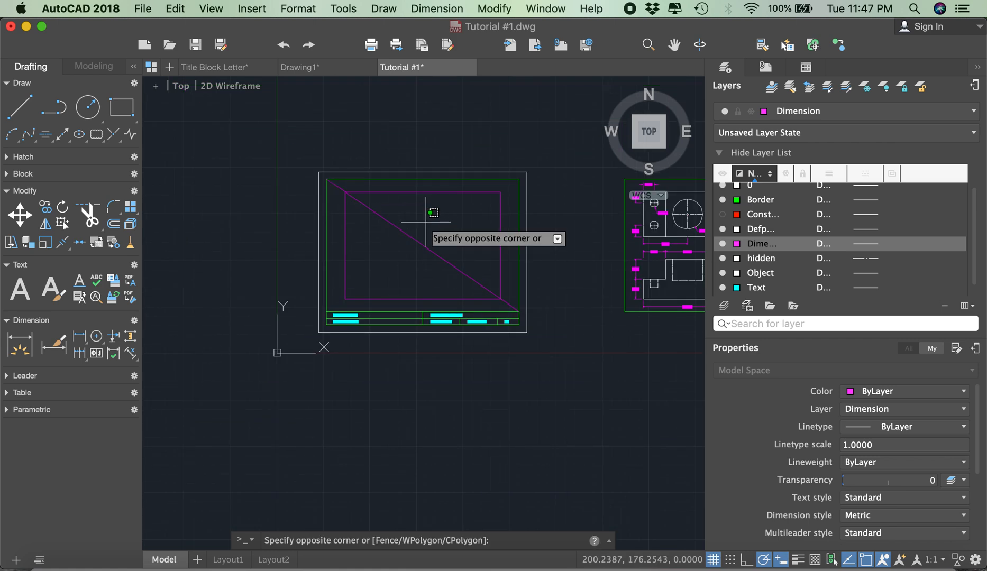
pyautogui.click(391, 249)
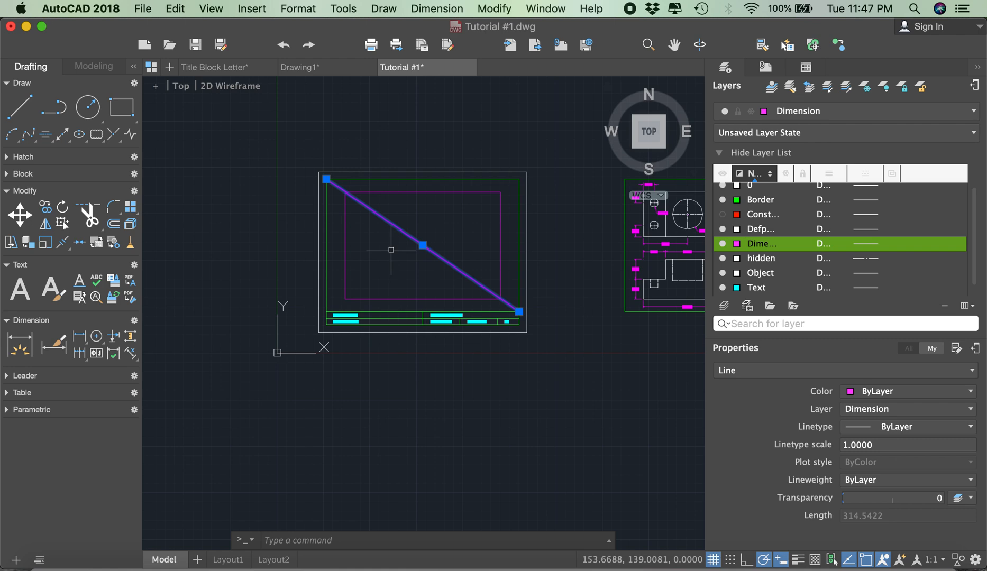
pyautogui.press('Delete')
# Step: Select the centred rectangle and turn on the Construction layer, keeping the current Dimension layer on
pyautogui.click(408, 180)
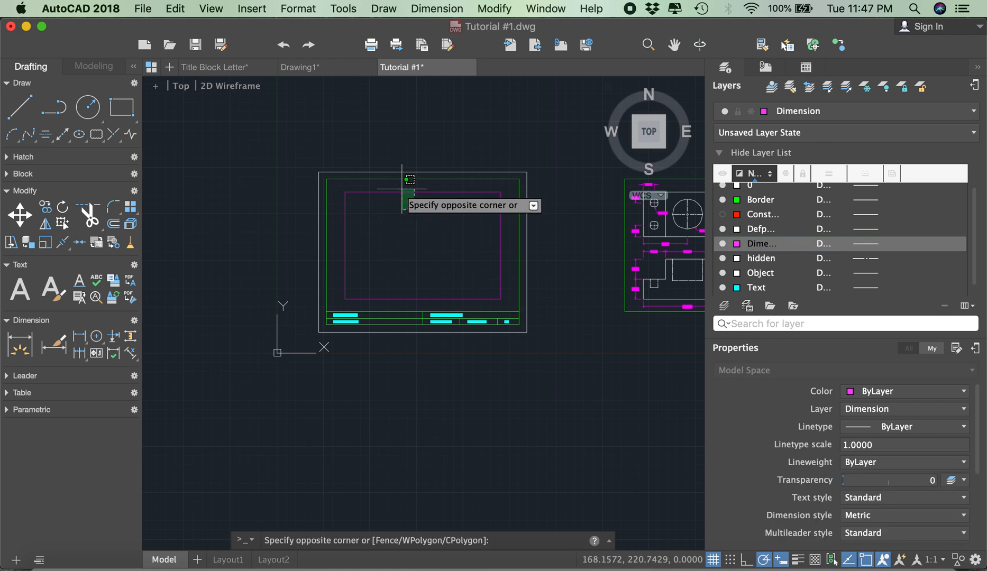
pyautogui.click(340, 304)
pyautogui.doubleClick(773, 215)
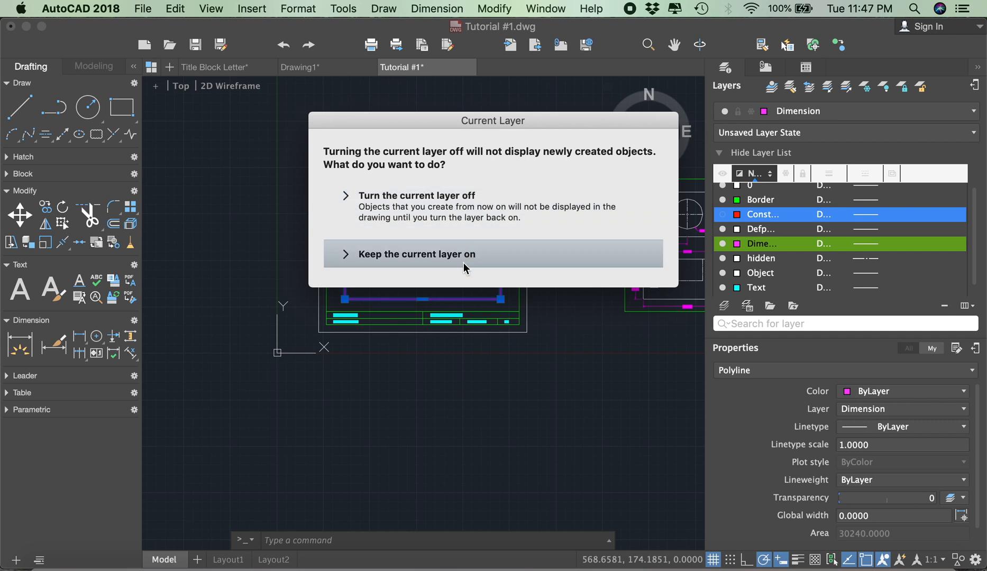
pyautogui.click(463, 261)
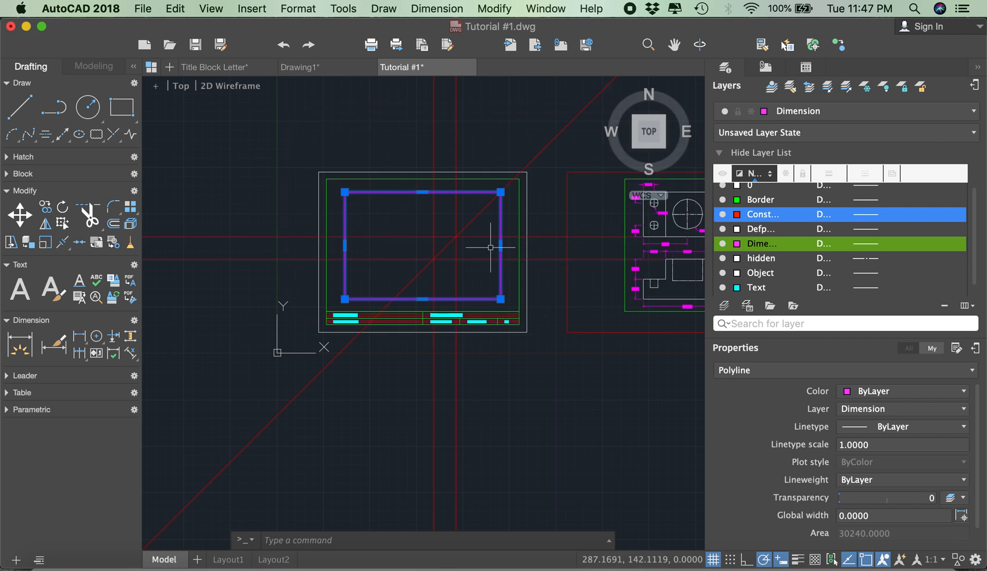
# Step: Put the centred rectangle on the Construction layer and delete the vertical, horizontal and diagonal construction lines crossing the title block
pyautogui.click(475, 276)
pyautogui.click(426, 280)
pyautogui.click(393, 268)
pyautogui.click(382, 234)
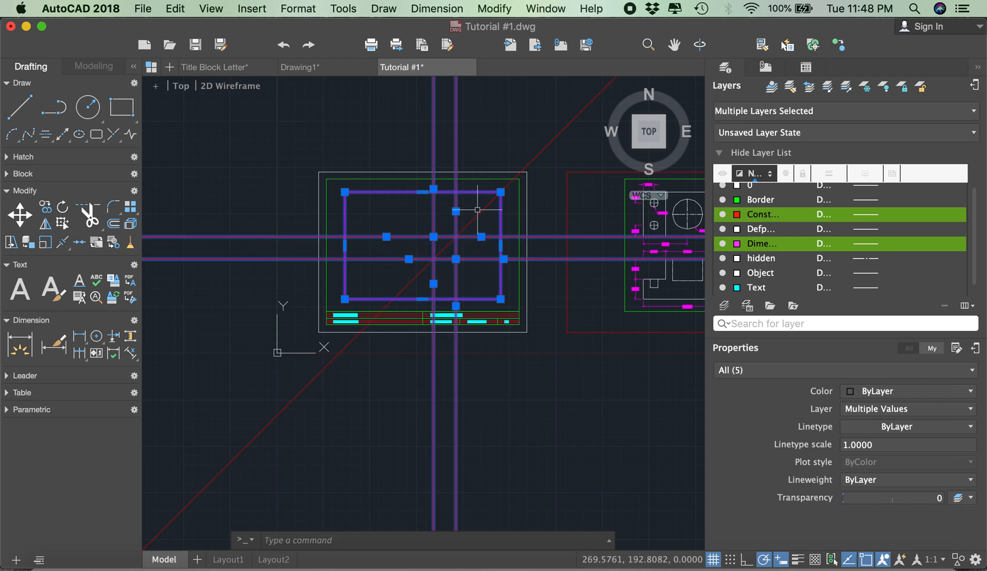
pyautogui.press('Delete')
pyautogui.click(467, 256)
pyautogui.click(448, 232)
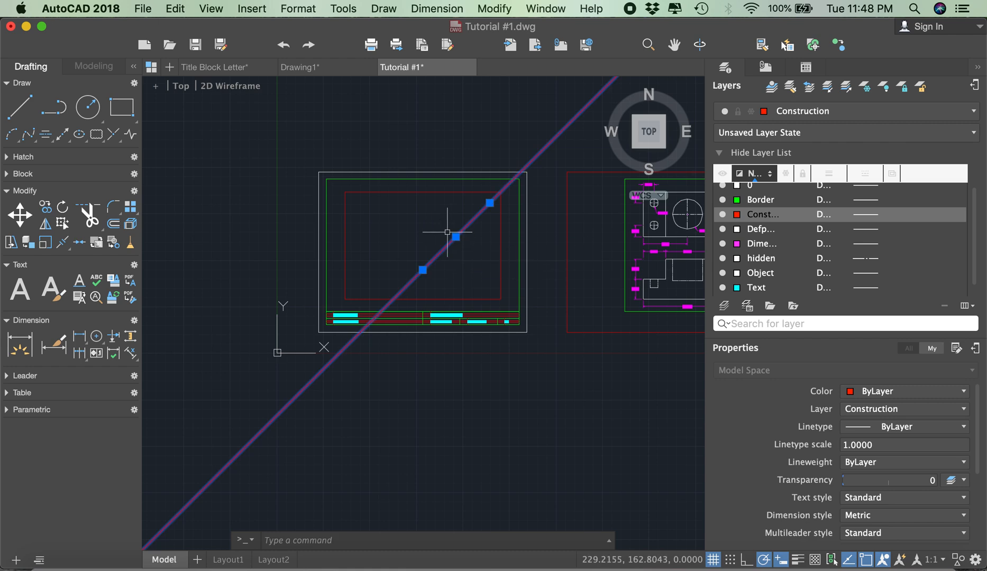
pyautogui.press('Delete')
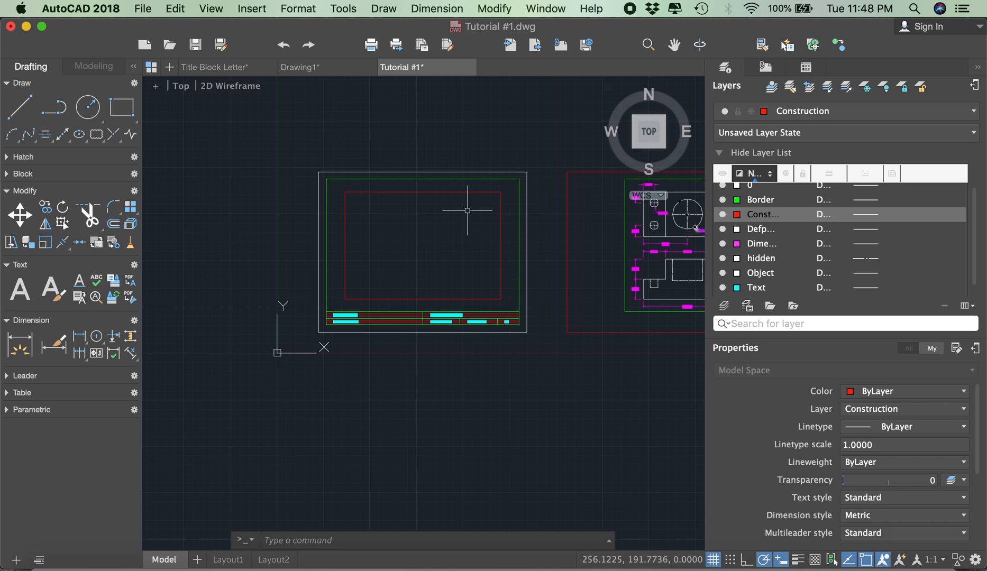
# Step: Make Object the current layer
pyautogui.scroll(-1, 392, 218)
pyautogui.scroll(1, 477, 216)
pyautogui.scroll(-1, 380, 213)
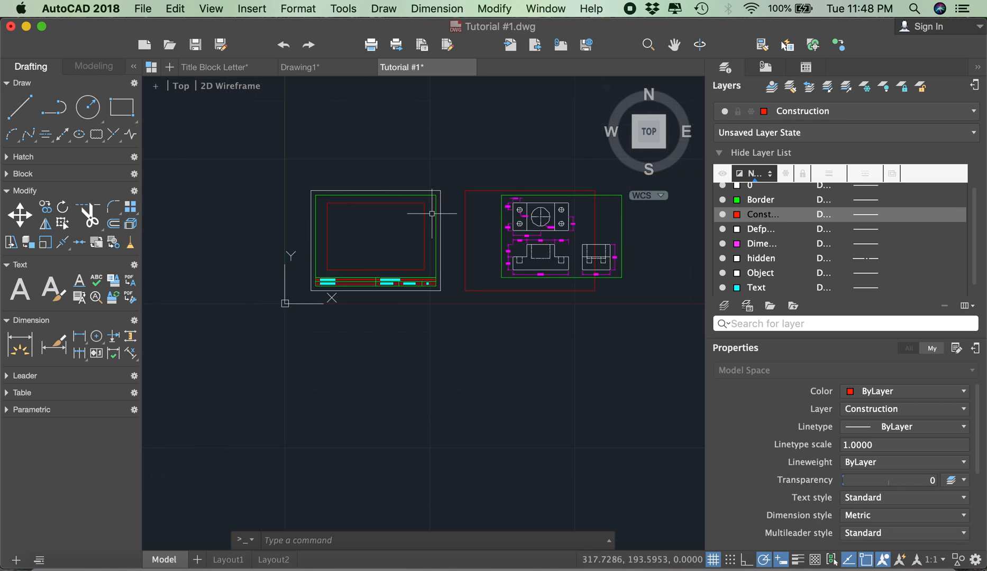
pyautogui.scroll(1, 550, 228)
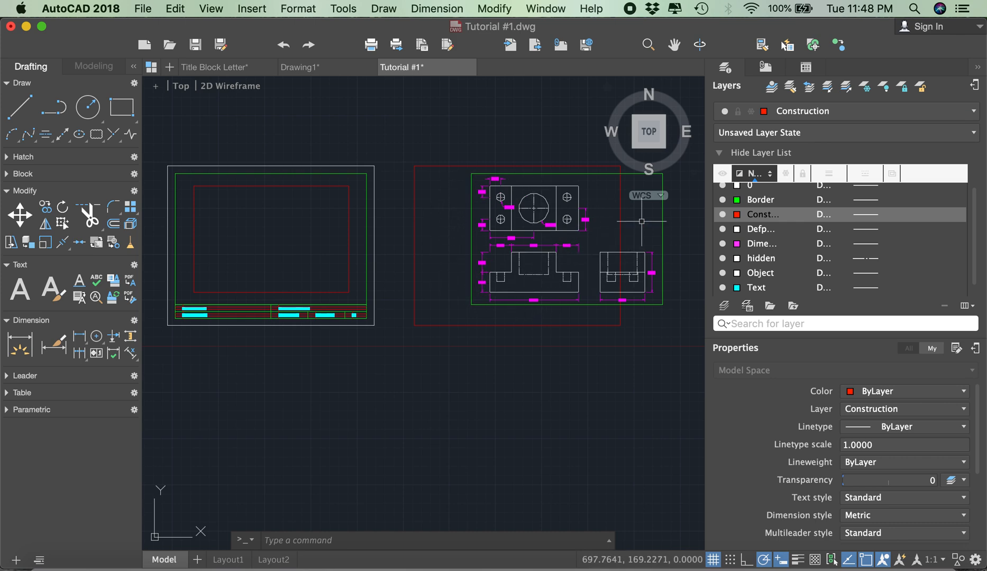
pyautogui.doubleClick(762, 273)
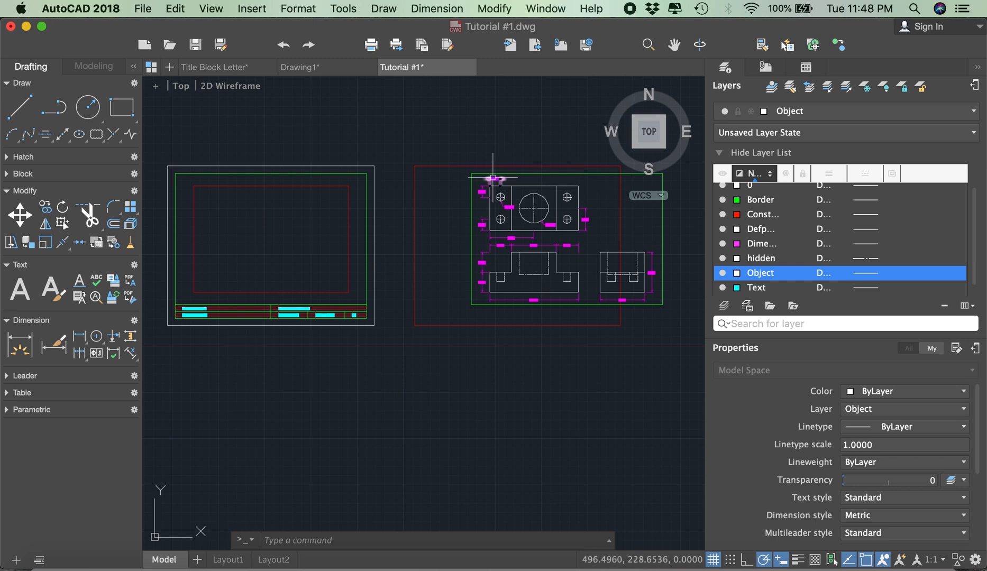
# Step: Delete the red construction rectangle that overlaps the dimensioned reference views
pyautogui.scroll(4, 557, 199)
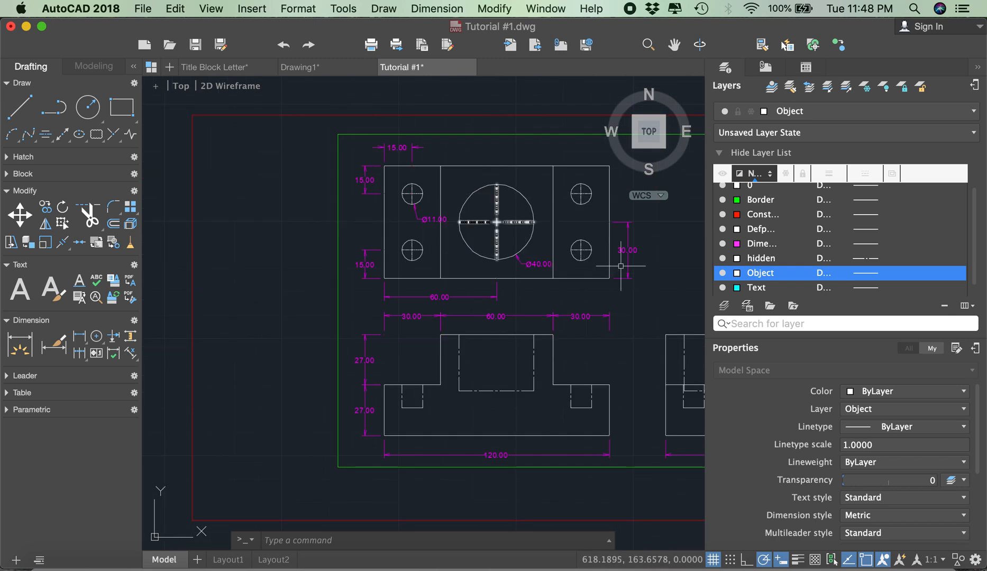
pyautogui.scroll(-2, 525, 220)
pyautogui.click(362, 175)
pyautogui.click(326, 133)
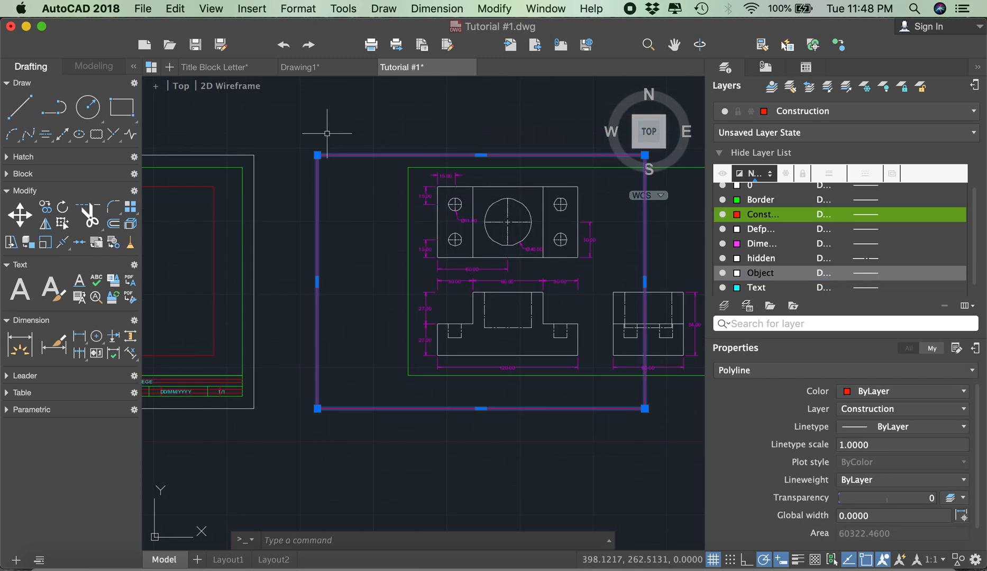
pyautogui.press('Delete')
# Step: Examine the overall length and width dimensions of the block in the reference top, front and side views
pyautogui.scroll(-2, 429, 230)
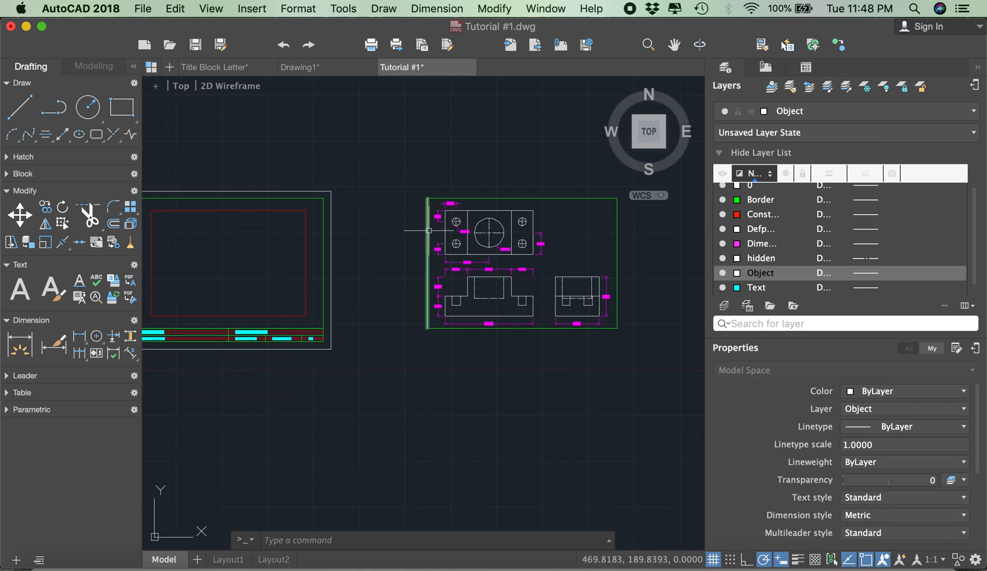
pyautogui.scroll(3, 429, 230)
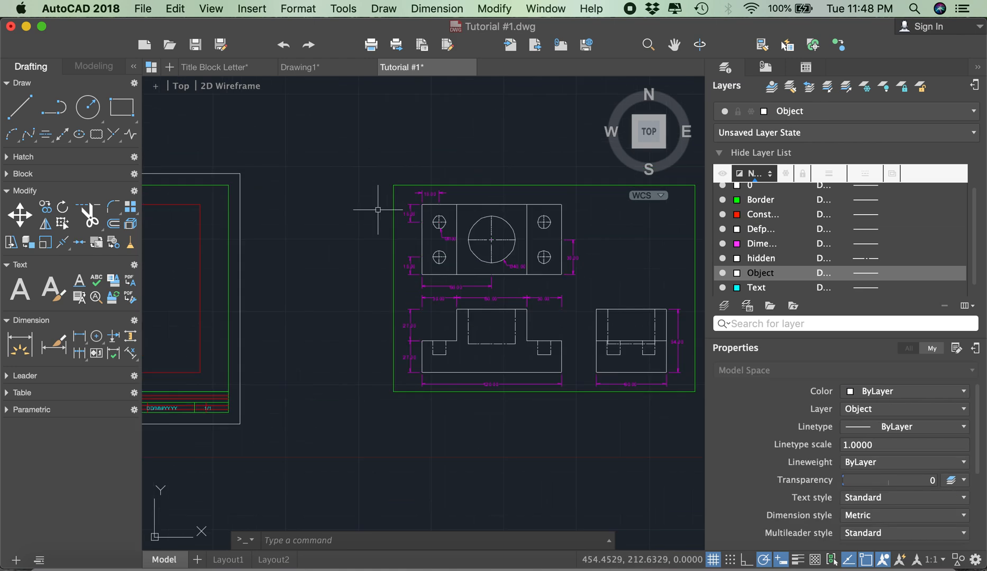
pyautogui.scroll(1, 465, 229)
pyautogui.scroll(-3, 466, 228)
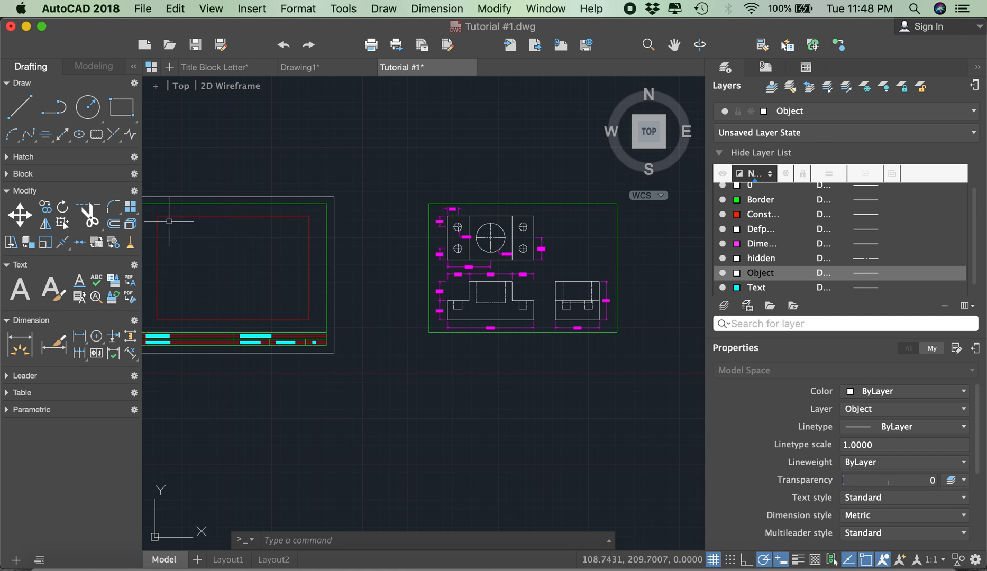
pyautogui.scroll(2, 462, 224)
pyautogui.scroll(-2, 452, 222)
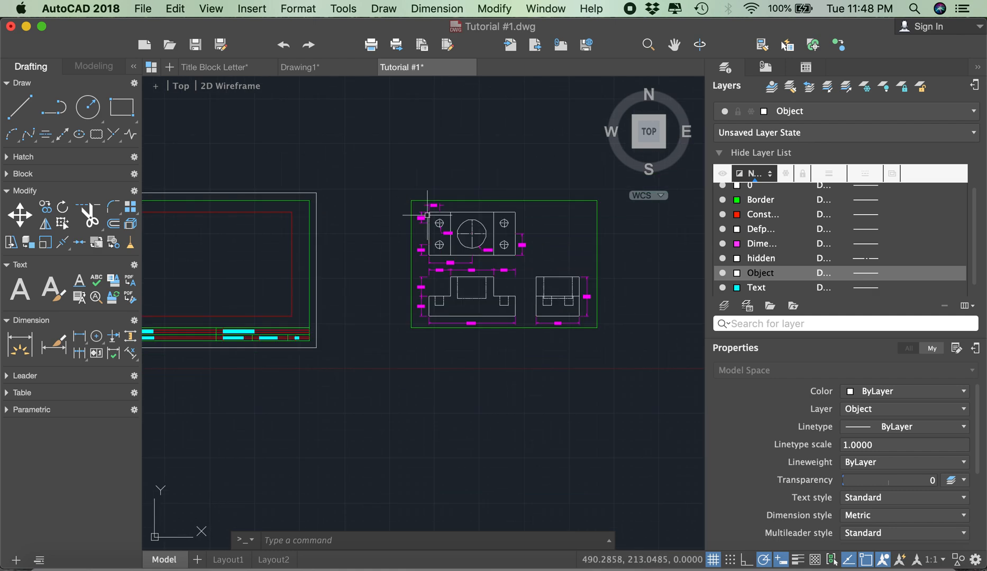
pyautogui.scroll(4, 523, 310)
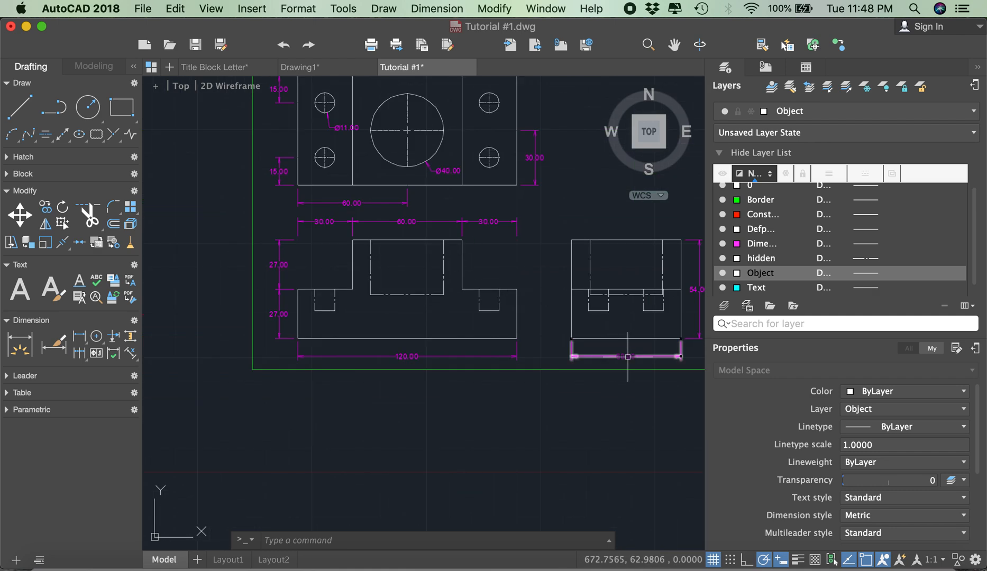
pyautogui.scroll(-2, 544, 324)
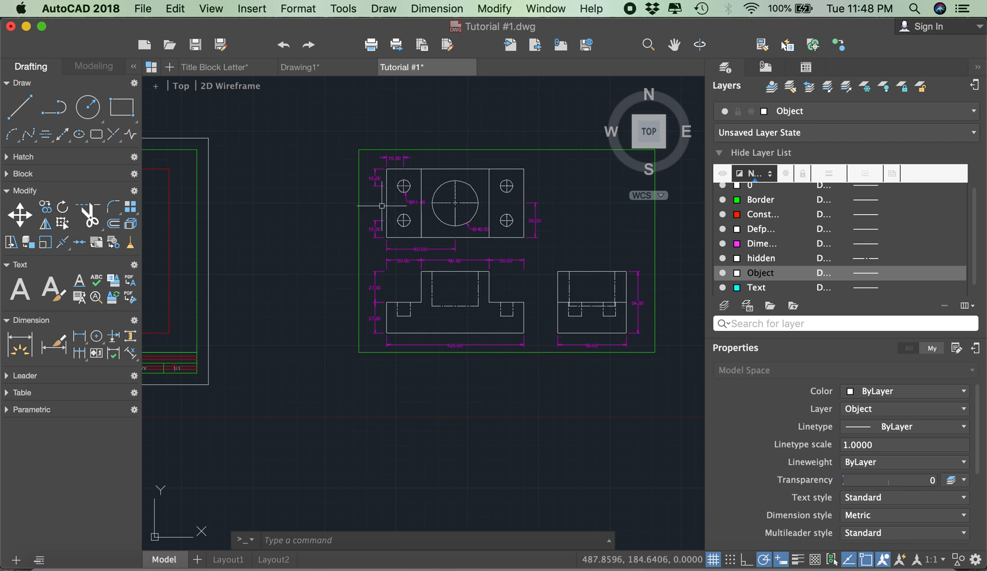
pyautogui.scroll(4, 439, 335)
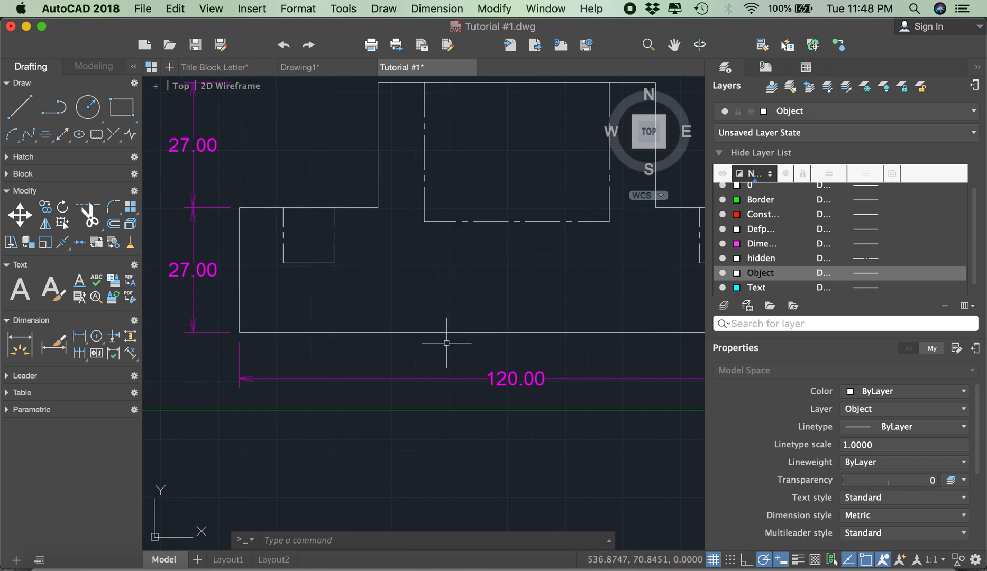
pyautogui.scroll(-6, 447, 339)
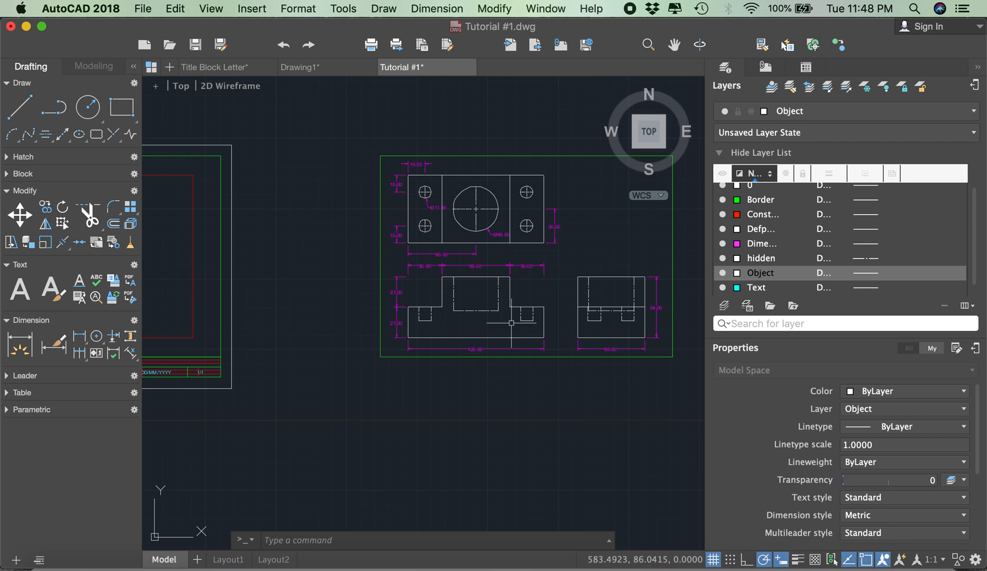
# Step: Draw the top view's outline as a 120 by 60 rectangle from the construction rectangle's upper-left corner, using the Dimensions option
pyautogui.scroll(3, 266, 255)
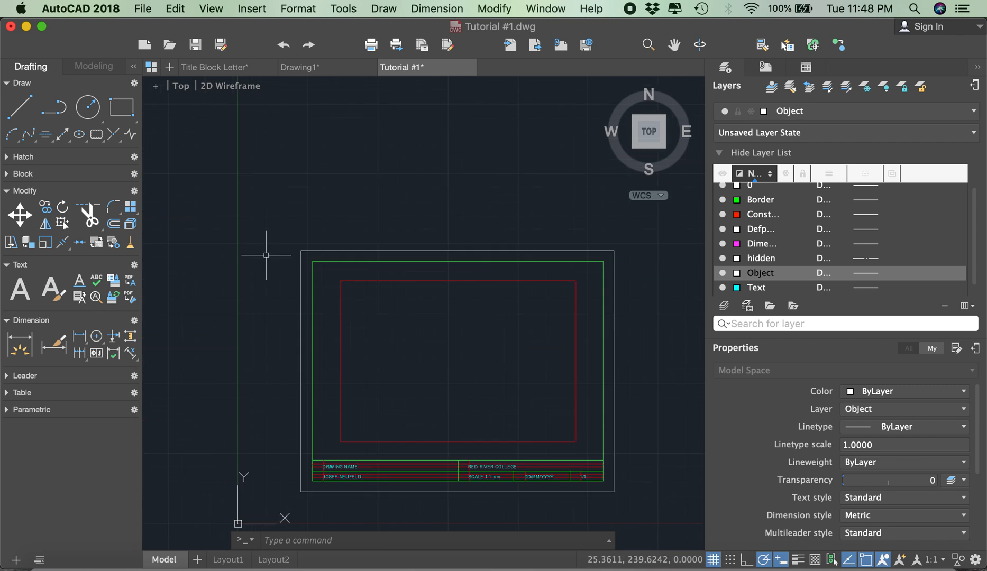
pyautogui.click(121, 107)
pyautogui.click(341, 280)
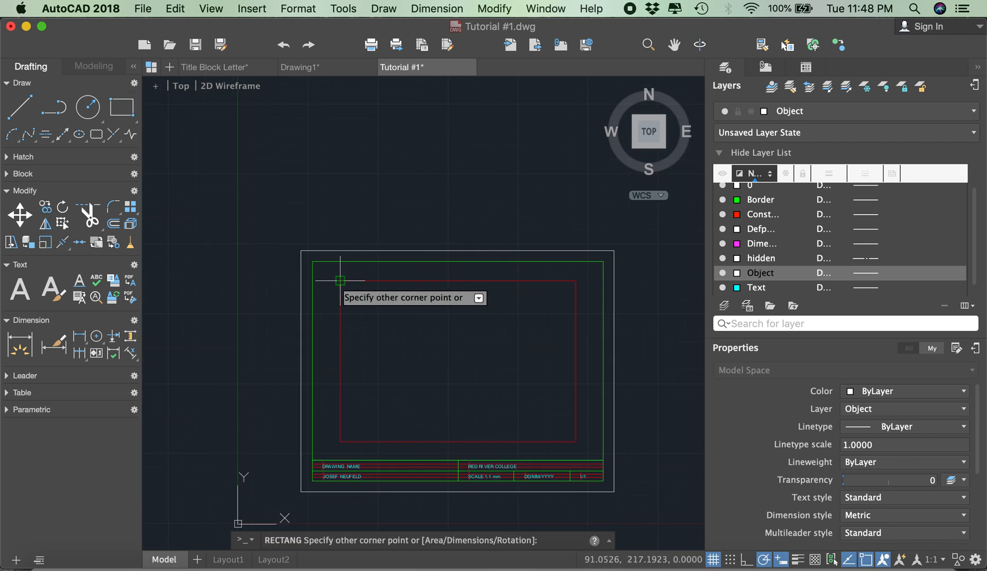
pyautogui.write('d')
pyautogui.press('Return')
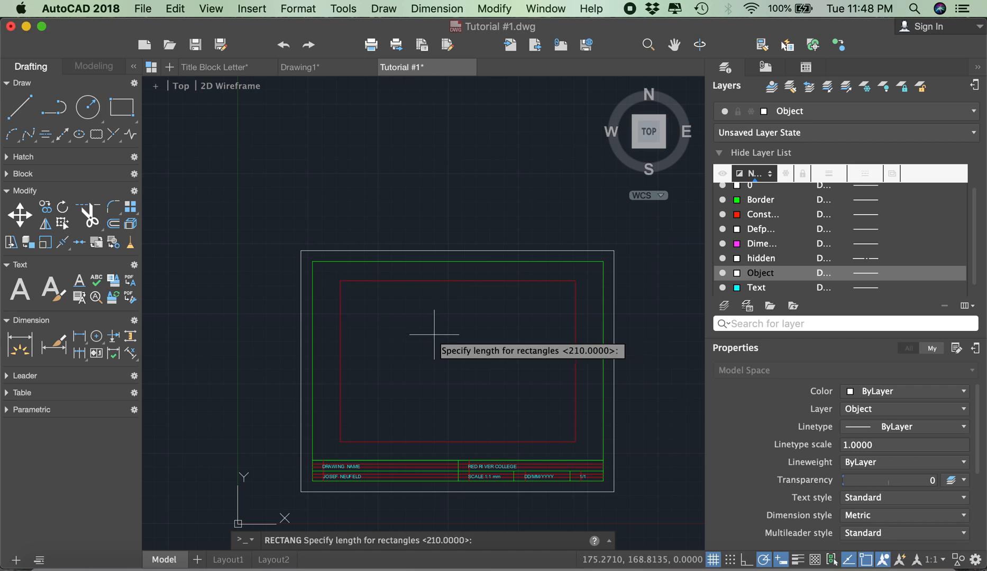
pyautogui.write('12')
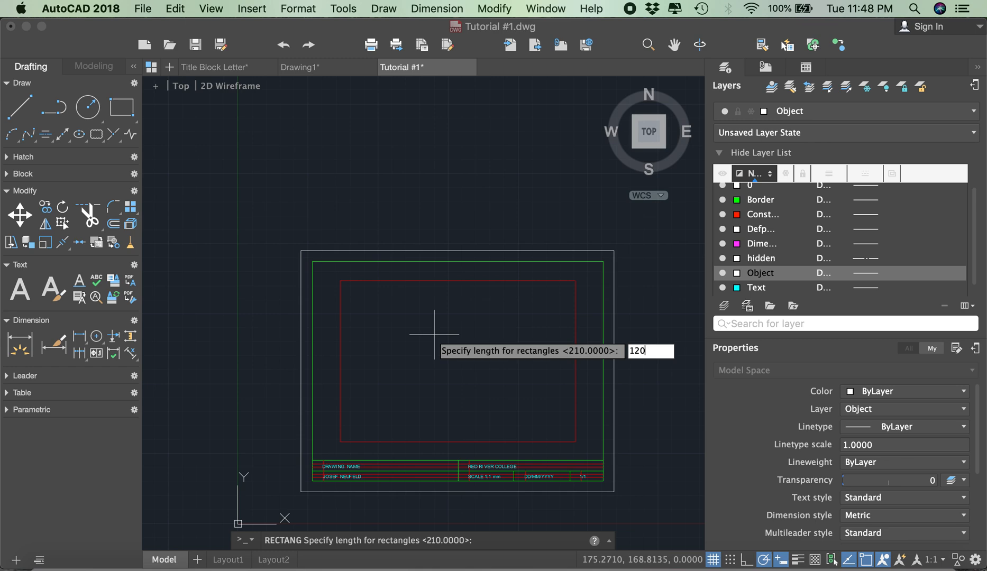
pyautogui.write('0')
pyautogui.press('Return')
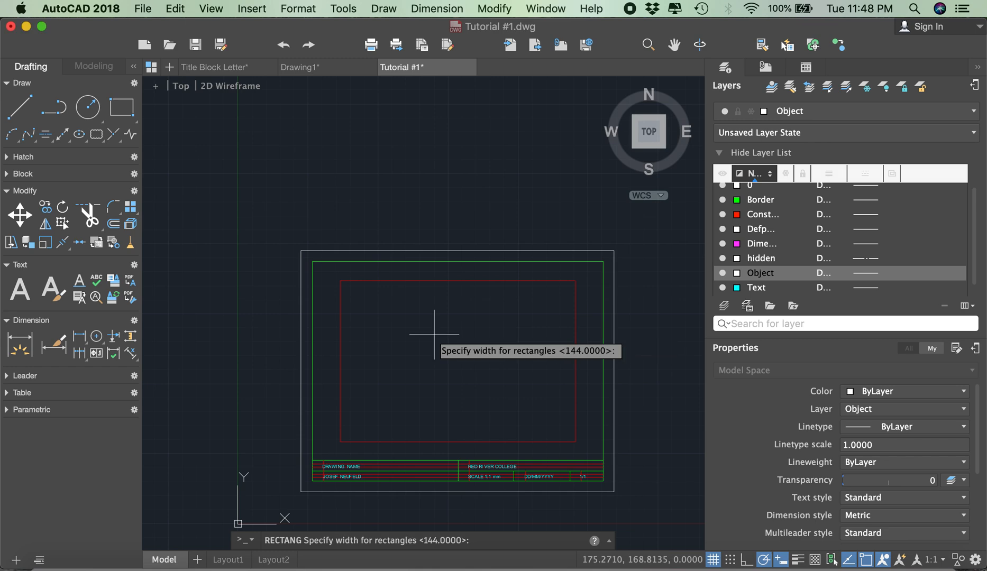
pyautogui.write('60')
pyautogui.press('Return')
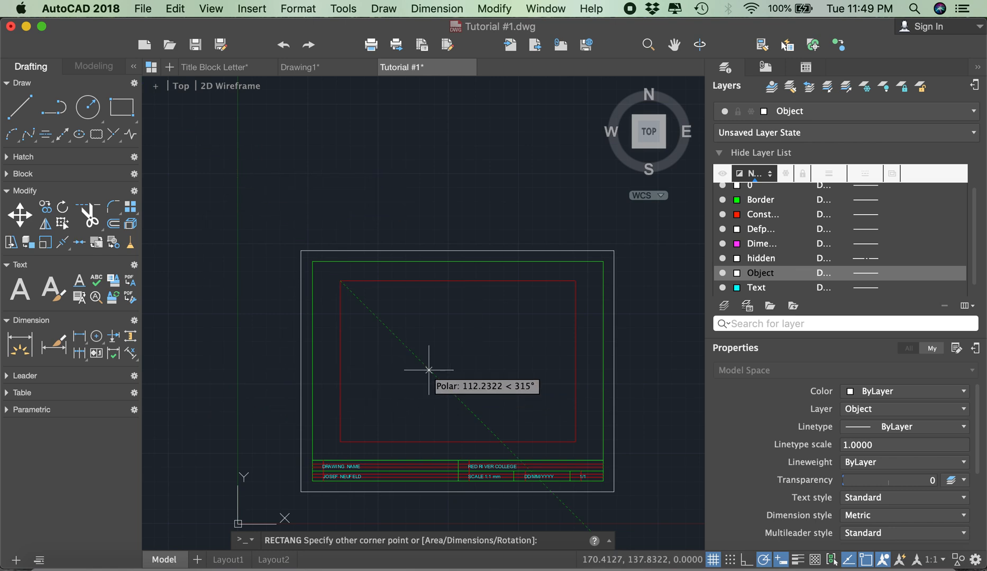
pyautogui.press('Escape')
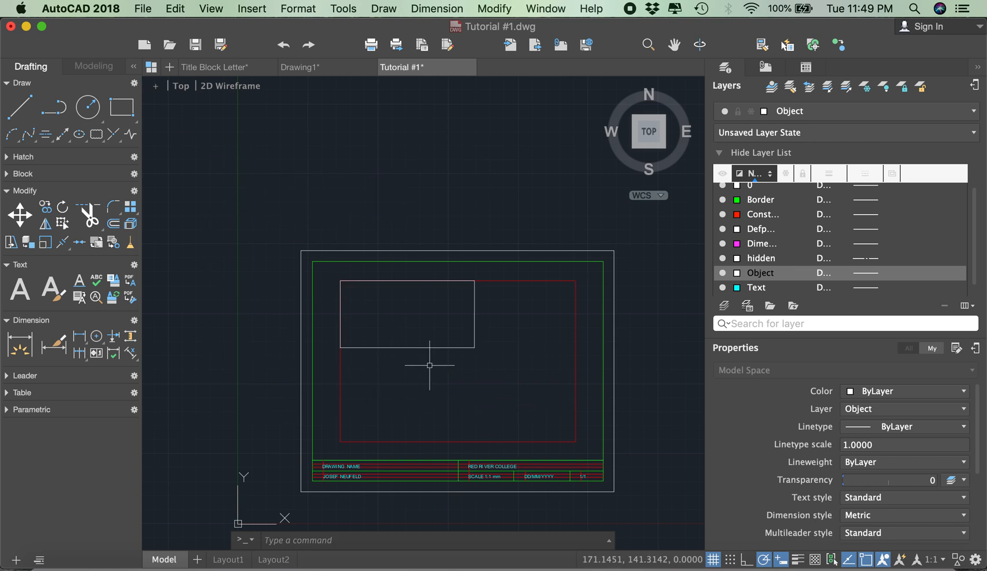
# Step: Examine the reference top view's hole positions, hole diameters and the spacing of its vertical edges against the new outline
pyautogui.scroll(-3, 366, 324)
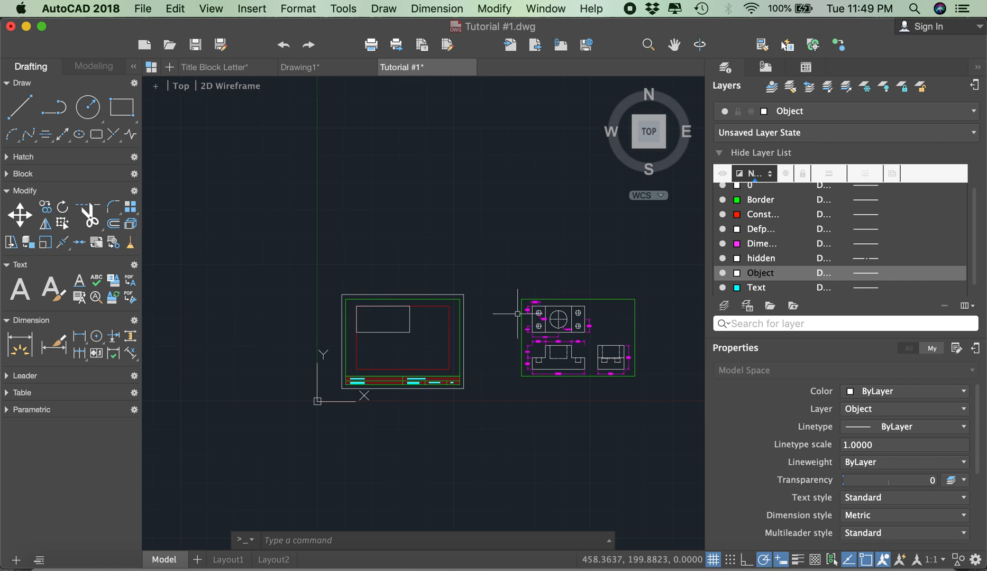
pyautogui.scroll(6, 517, 314)
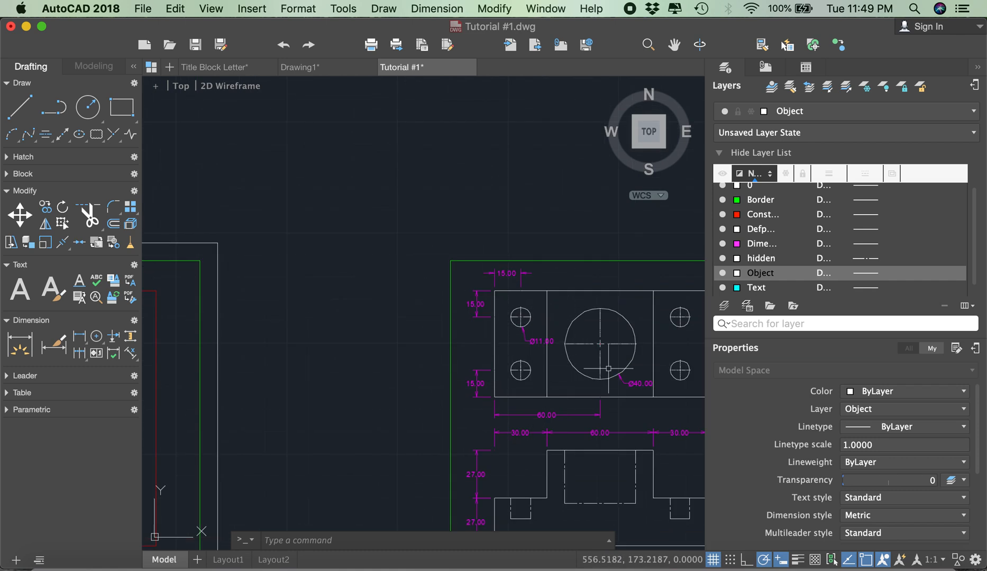
pyautogui.scroll(-2, 602, 356)
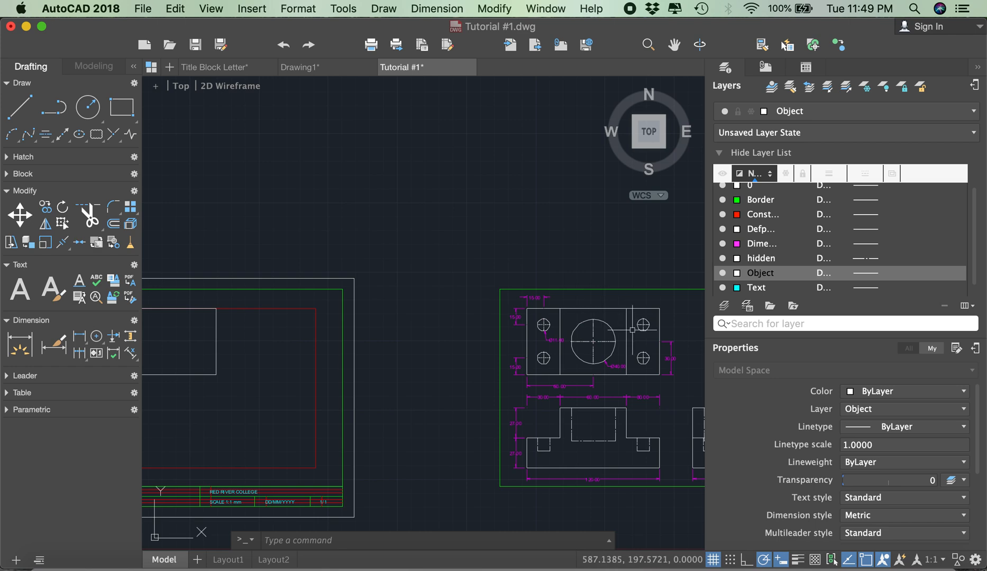
pyautogui.scroll(-3, 632, 329)
pyautogui.scroll(5, 451, 316)
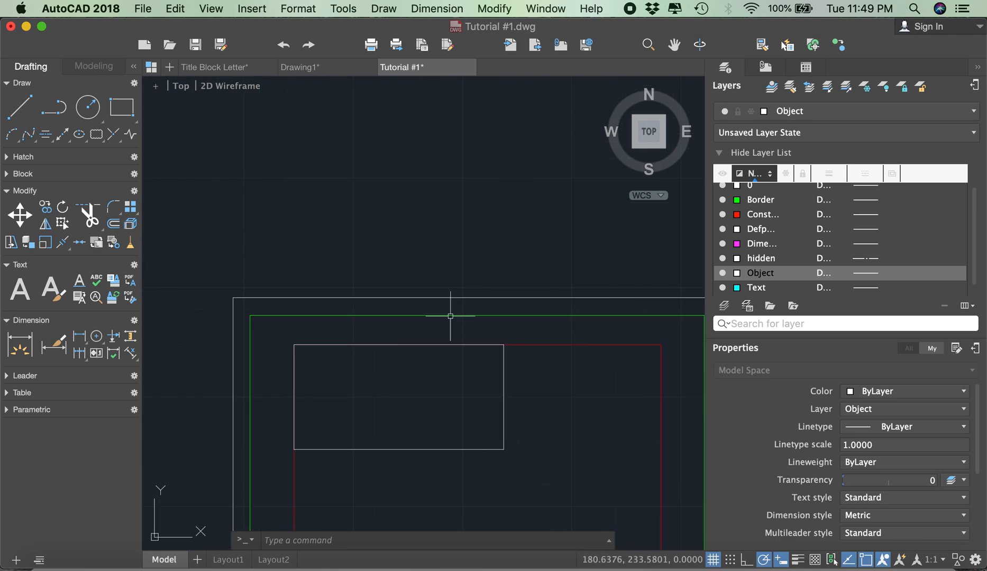
pyautogui.scroll(-2, 355, 279)
pyautogui.scroll(6, 575, 324)
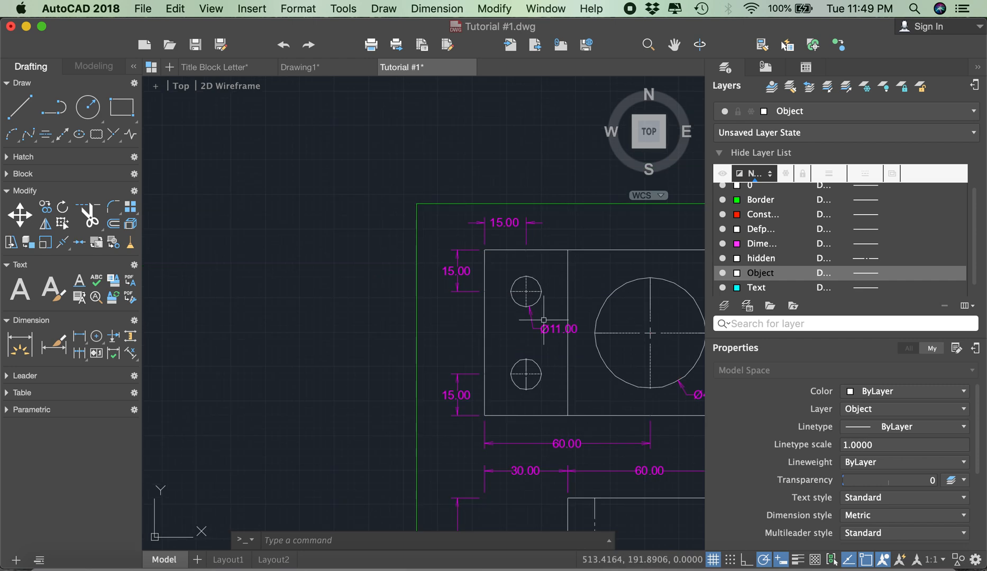
pyautogui.scroll(3, 544, 321)
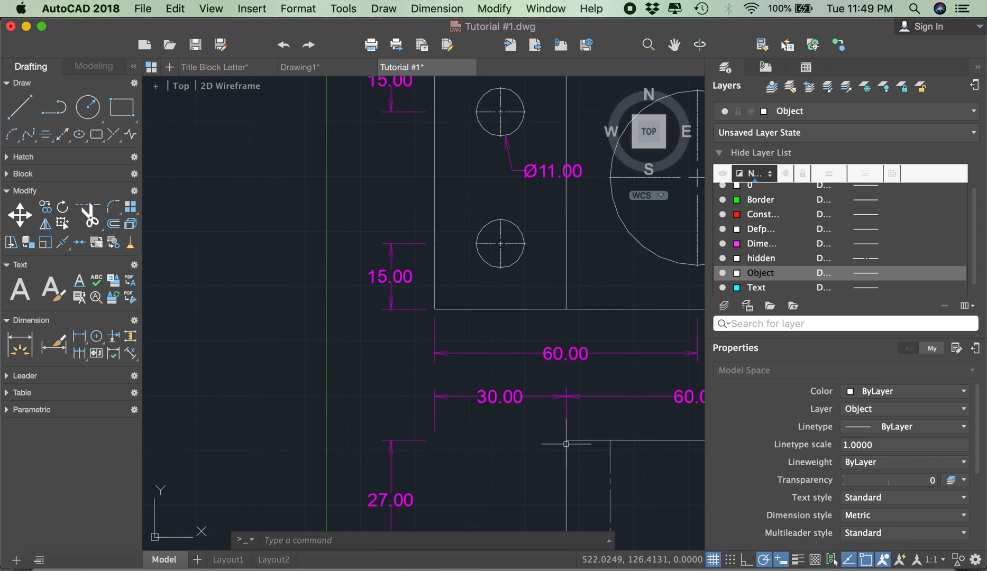
# Step: Draw a vertical line across the top view's outline, 30 from its upper-left corner, ending on the lower edge
pyautogui.scroll(-2, 563, 302)
pyautogui.scroll(-4, 586, 289)
pyautogui.scroll(-4, 496, 281)
pyautogui.scroll(2, 387, 268)
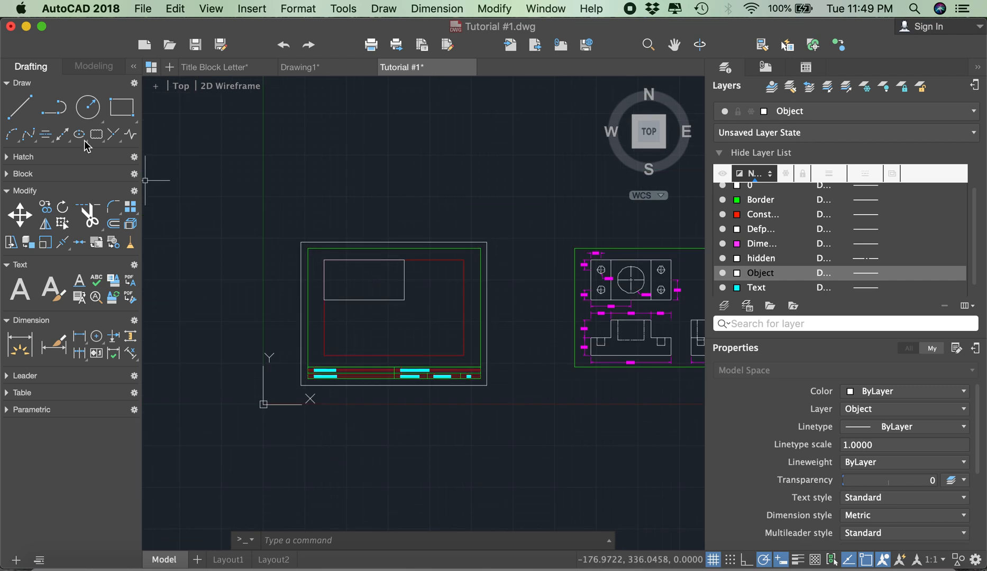
pyautogui.click(31, 106)
pyautogui.scroll(5, 317, 270)
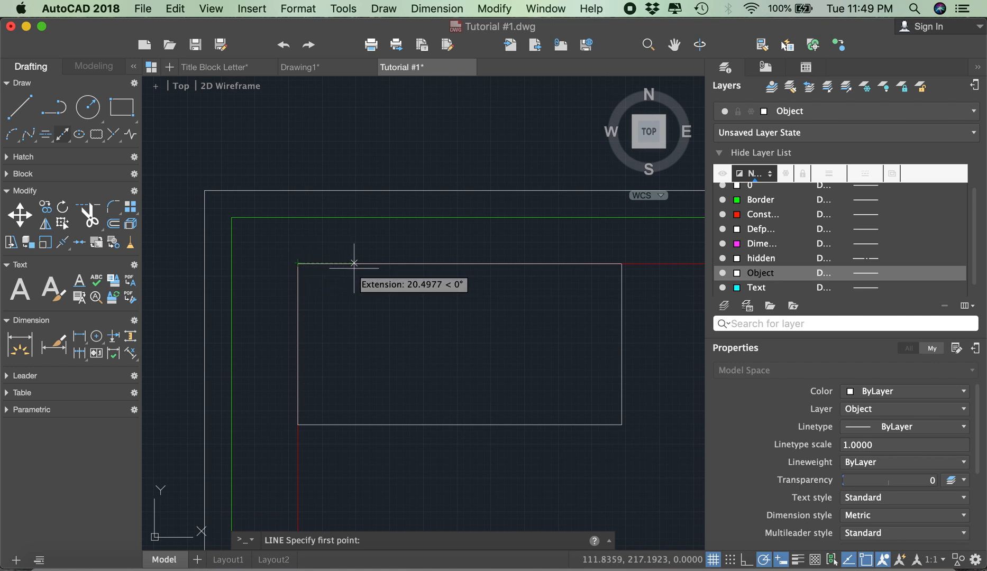
pyautogui.write('30')
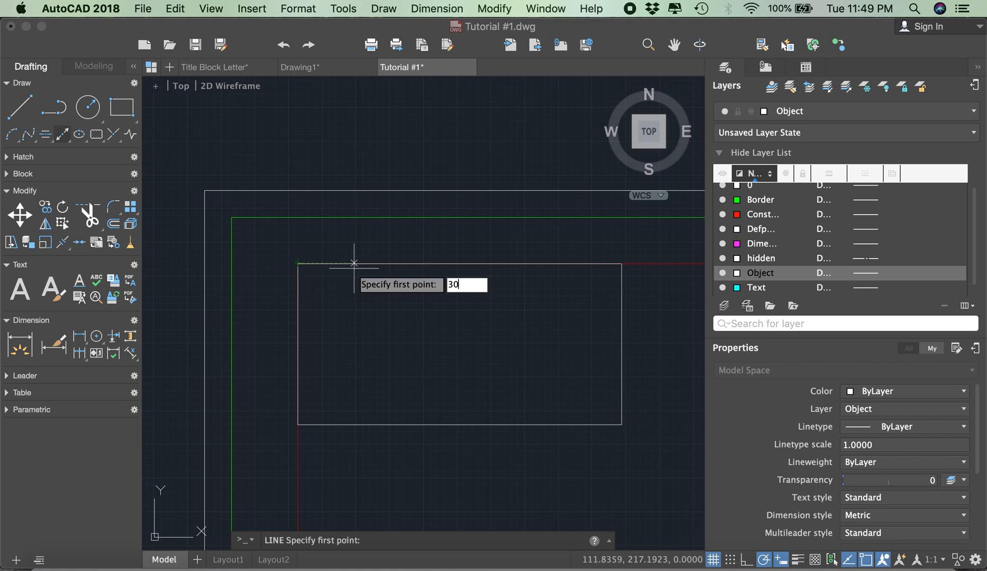
pyautogui.press('Return')
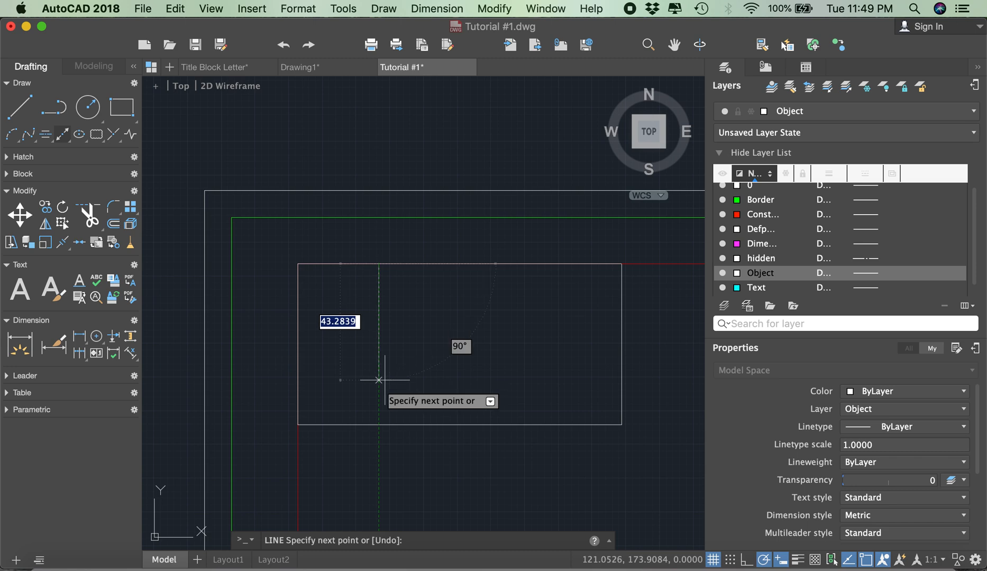
pyautogui.click(379, 425)
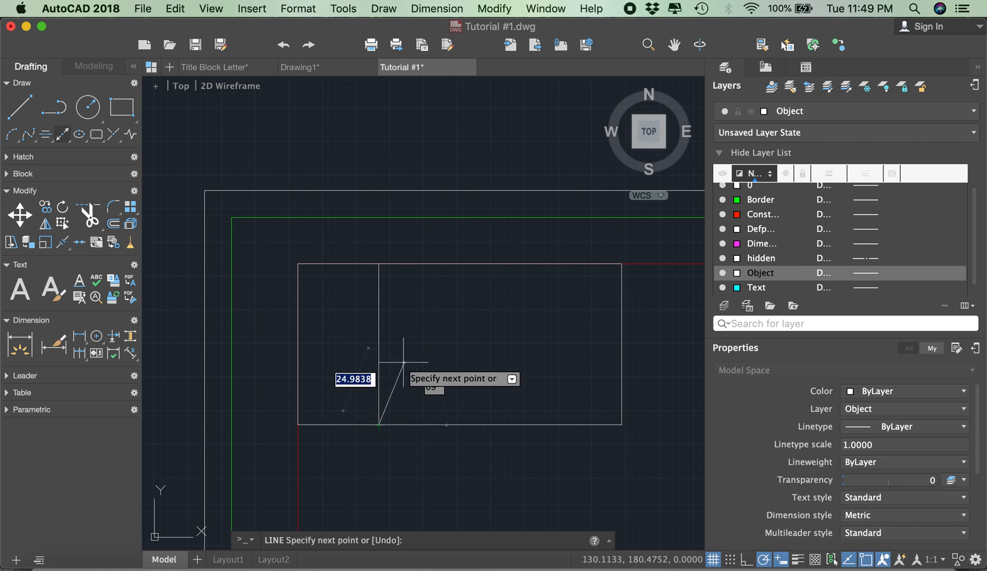
pyautogui.press('Escape')
# Step: Examine the reference top view's small hole diameter and the holes' offsets from the block's edges
pyautogui.scroll(-4, 381, 335)
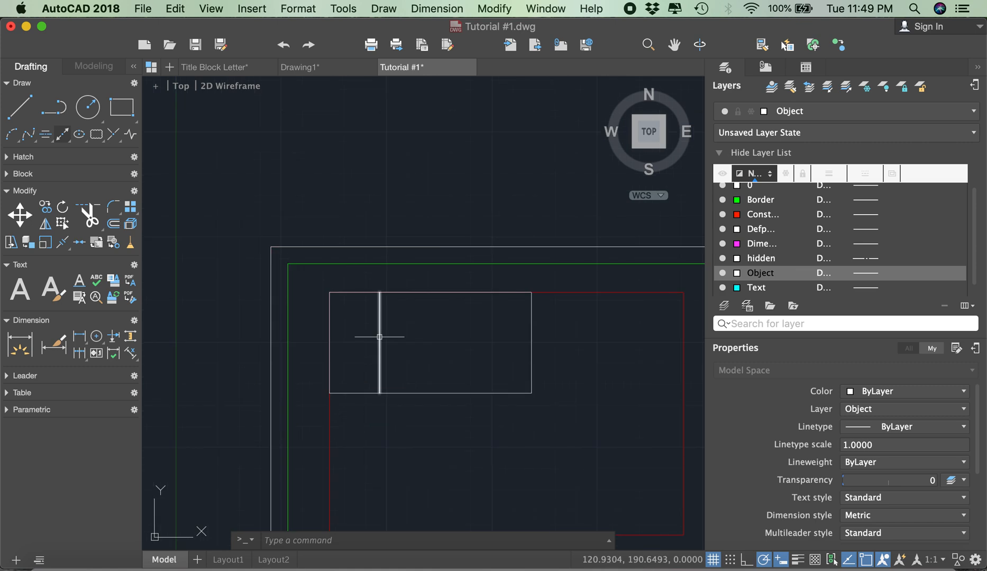
pyautogui.scroll(-2, 367, 329)
pyautogui.scroll(5, 532, 327)
pyautogui.scroll(-5, 509, 325)
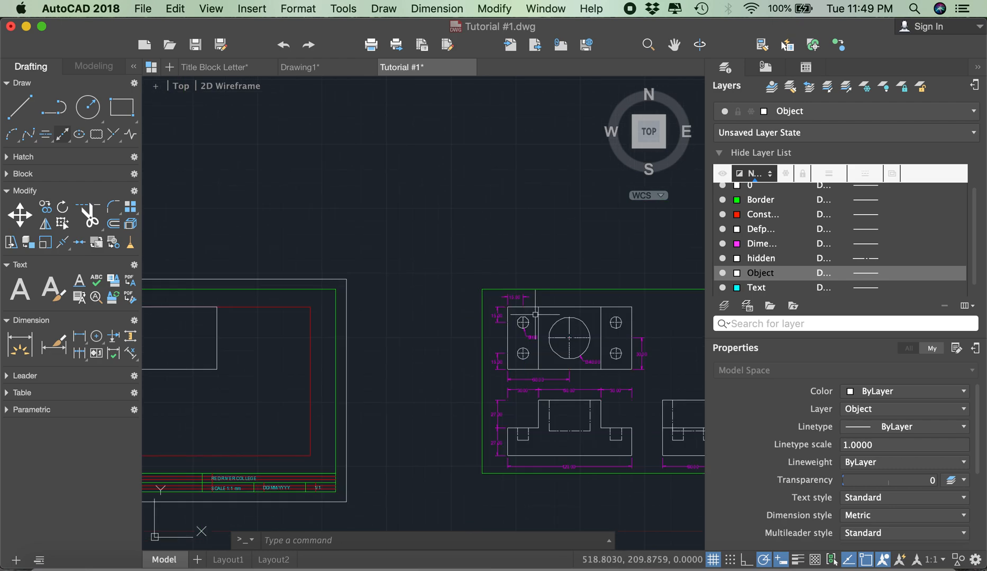
pyautogui.scroll(3, 338, 303)
pyautogui.scroll(-3, 345, 304)
pyautogui.scroll(6, 444, 304)
pyautogui.scroll(2, 443, 305)
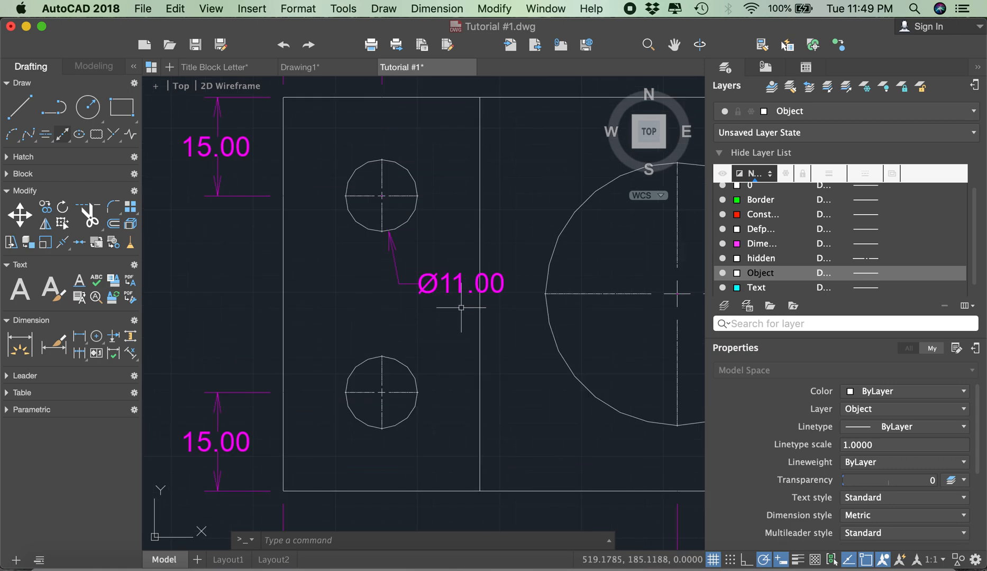
pyautogui.scroll(-6, 479, 298)
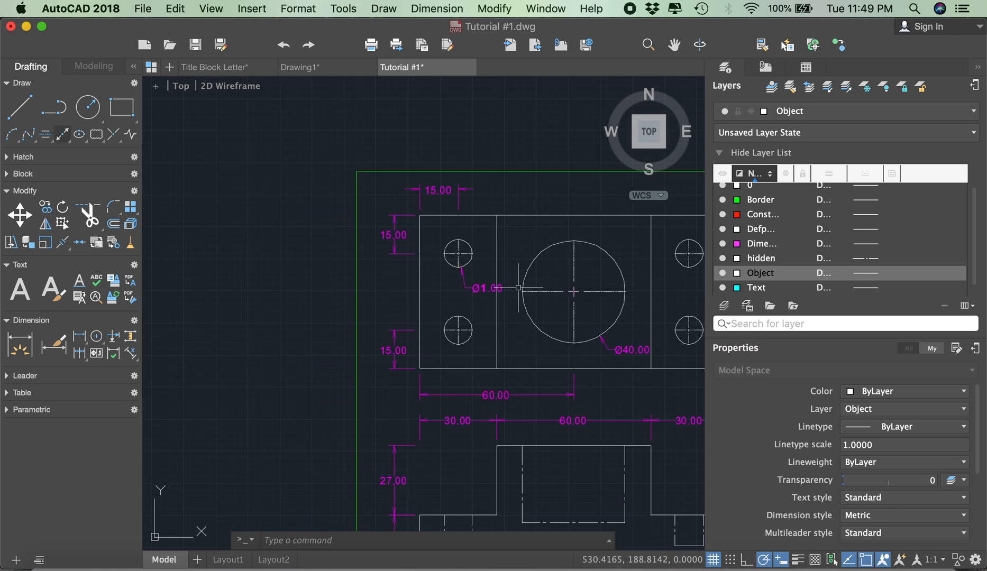
pyautogui.scroll(4, 349, 277)
# Step: Draw a circle of radius 5.5 centred on the outline's upper edge, 15 from the upper-left corner
pyautogui.scroll(5, 407, 269)
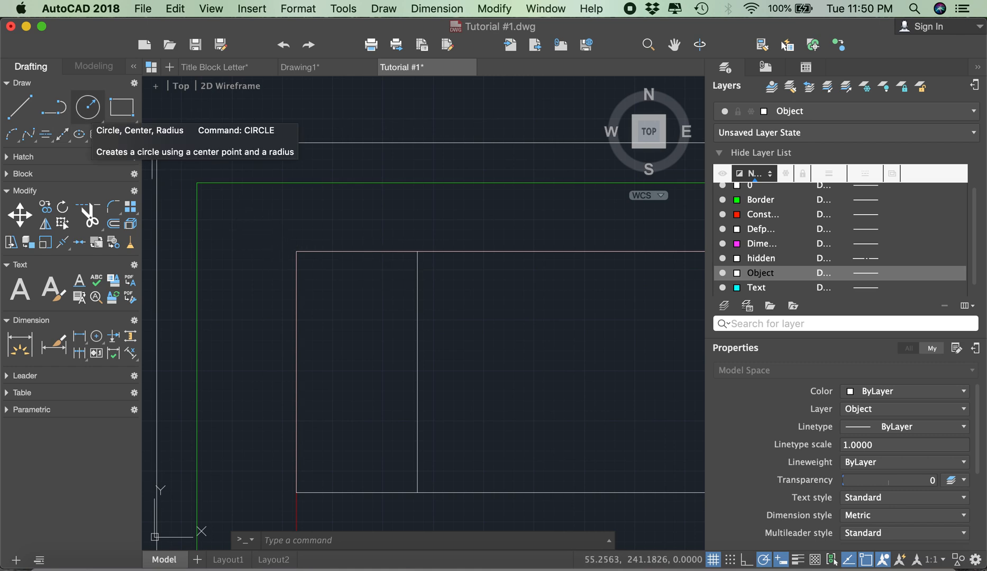
pyautogui.click(87, 107)
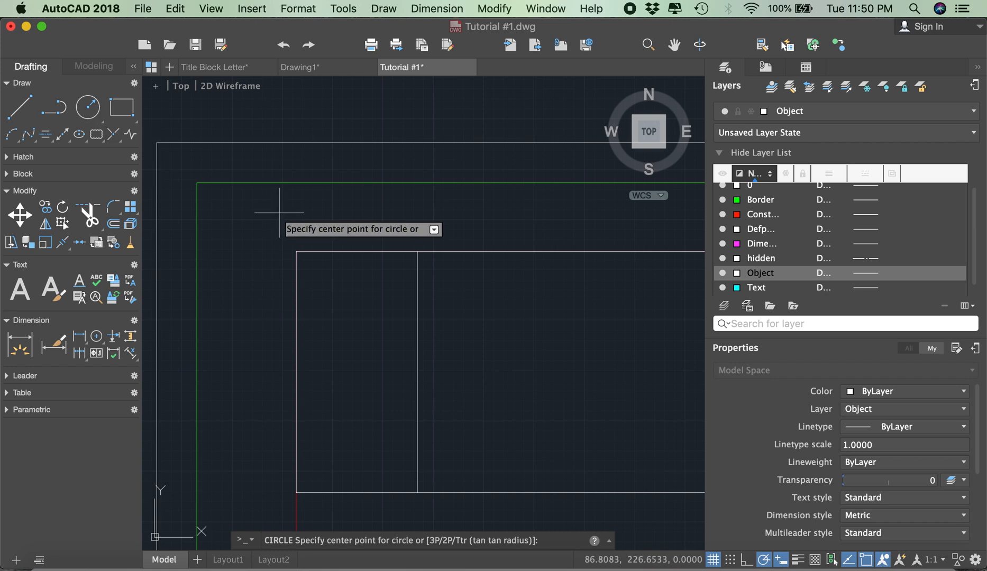
pyautogui.scroll(-5, 285, 233)
pyautogui.scroll(6, 496, 246)
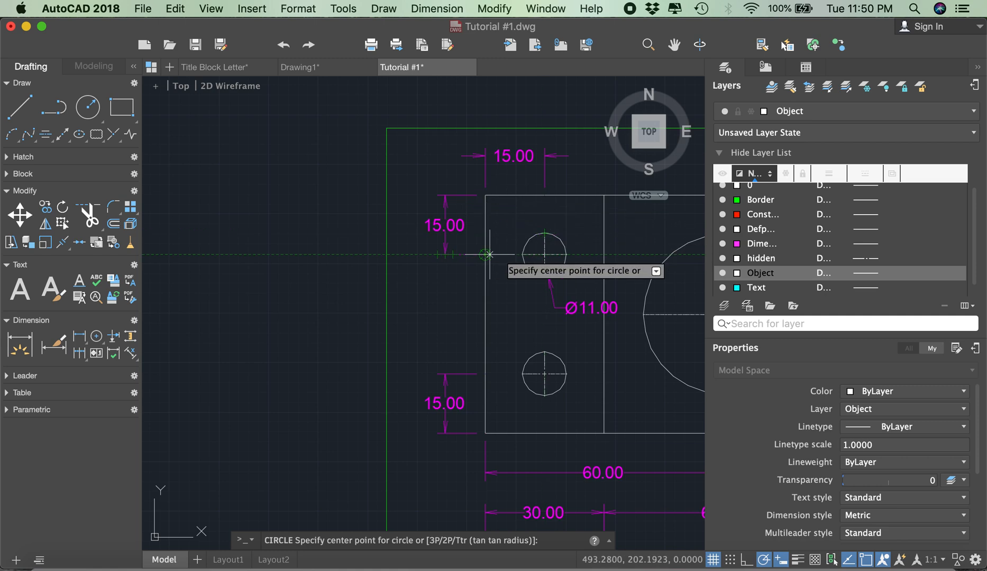
pyautogui.scroll(-4, 572, 227)
pyautogui.scroll(-3, 561, 214)
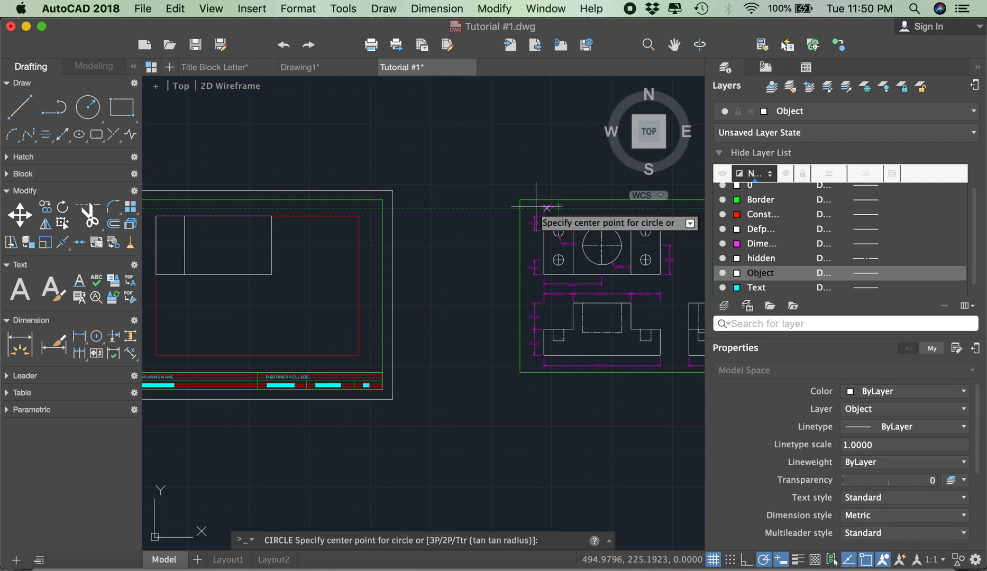
pyautogui.scroll(6, 352, 214)
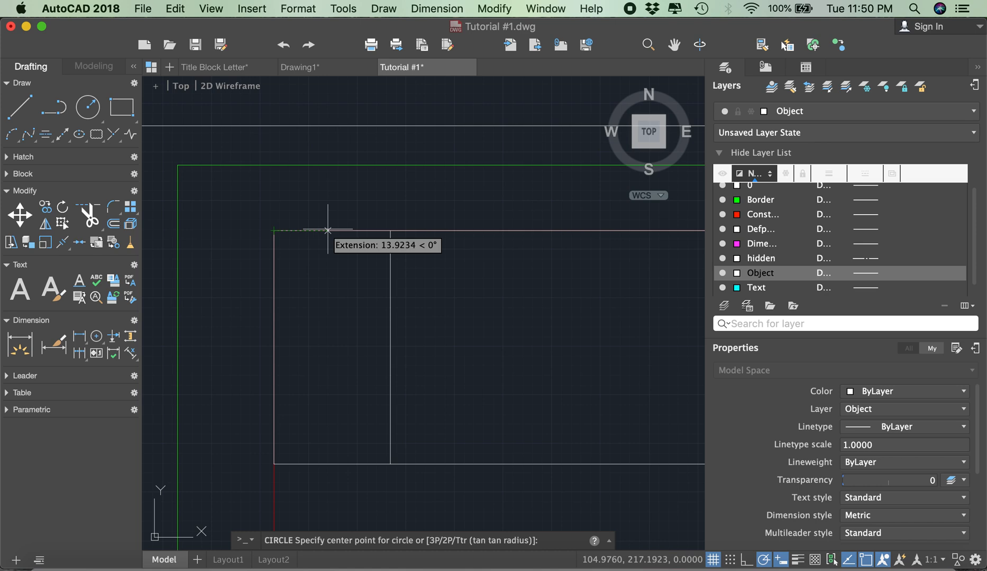
pyautogui.write('1')
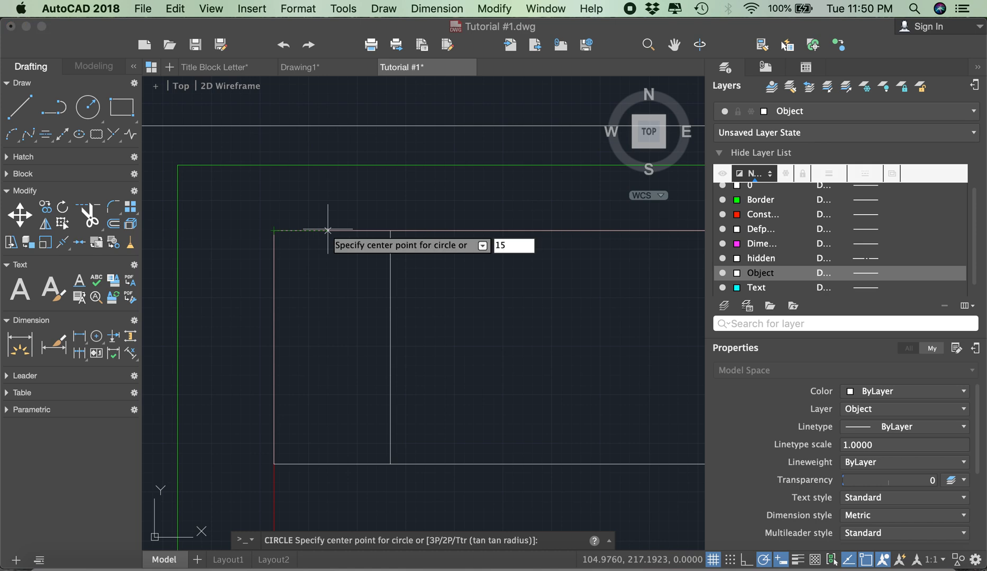
pyautogui.write('5')
pyautogui.press('Return')
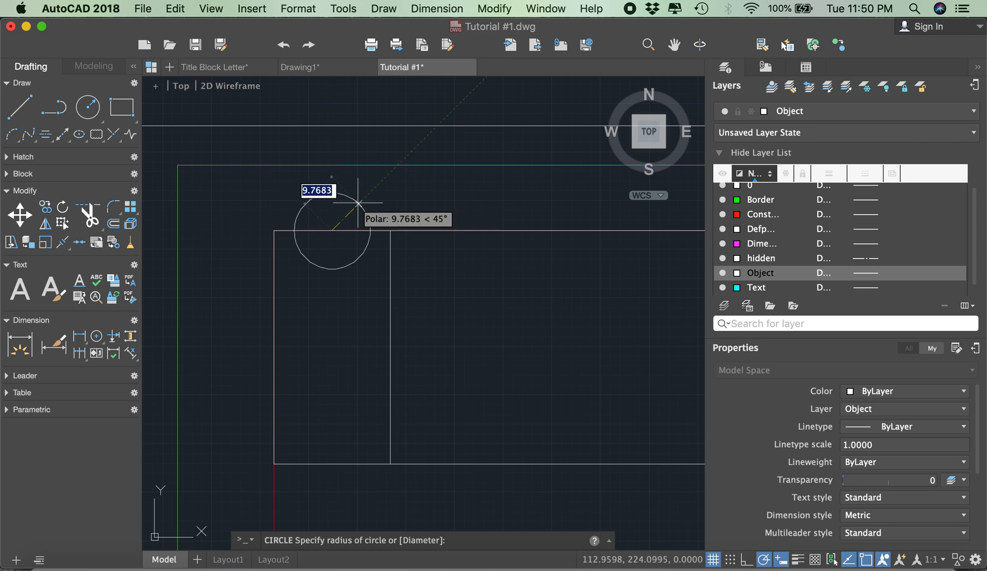
pyautogui.write('5.5')
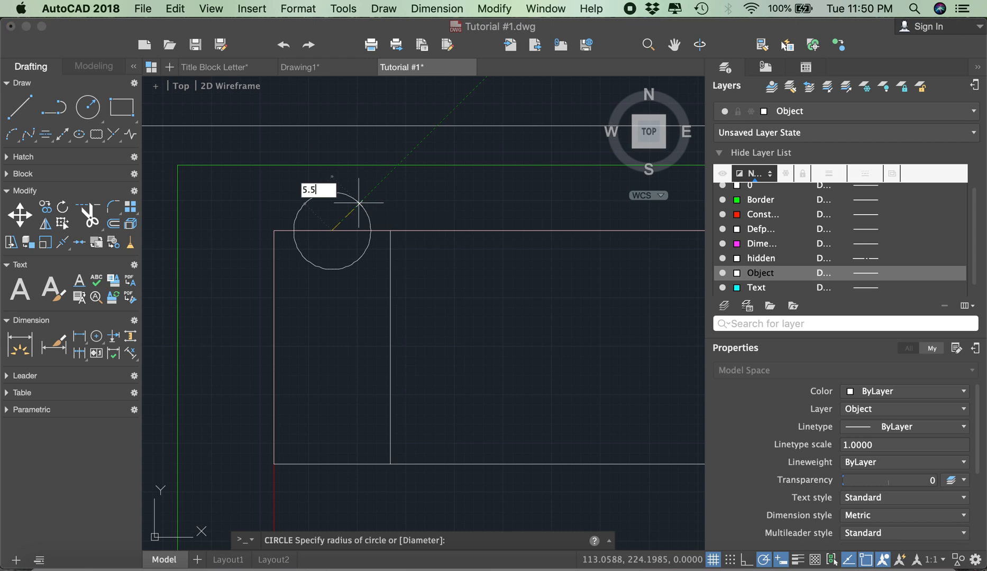
pyautogui.press('Return')
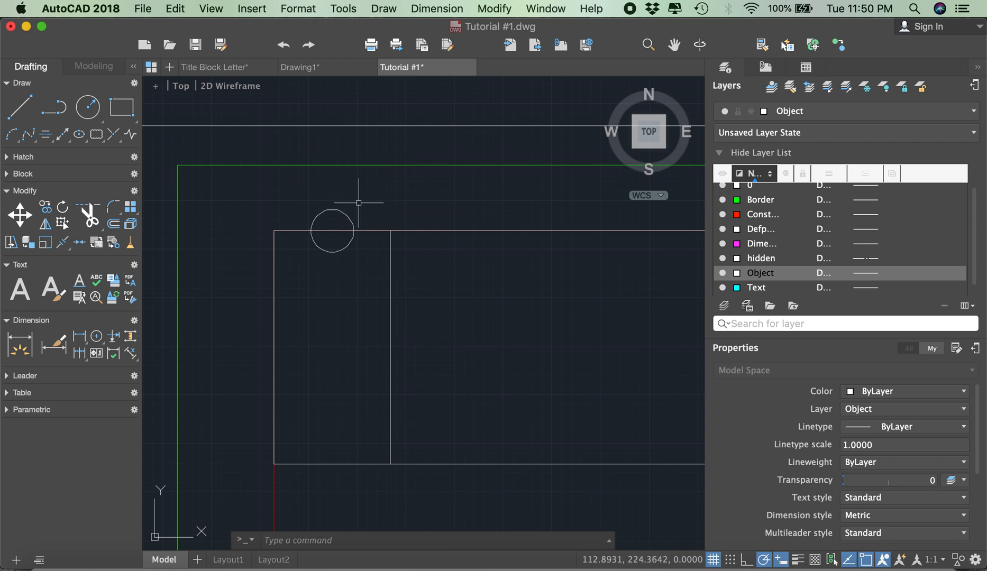
# Step: Move the small circle 15 straight down into the top view's outline
pyautogui.write('m')
pyautogui.press('Return')
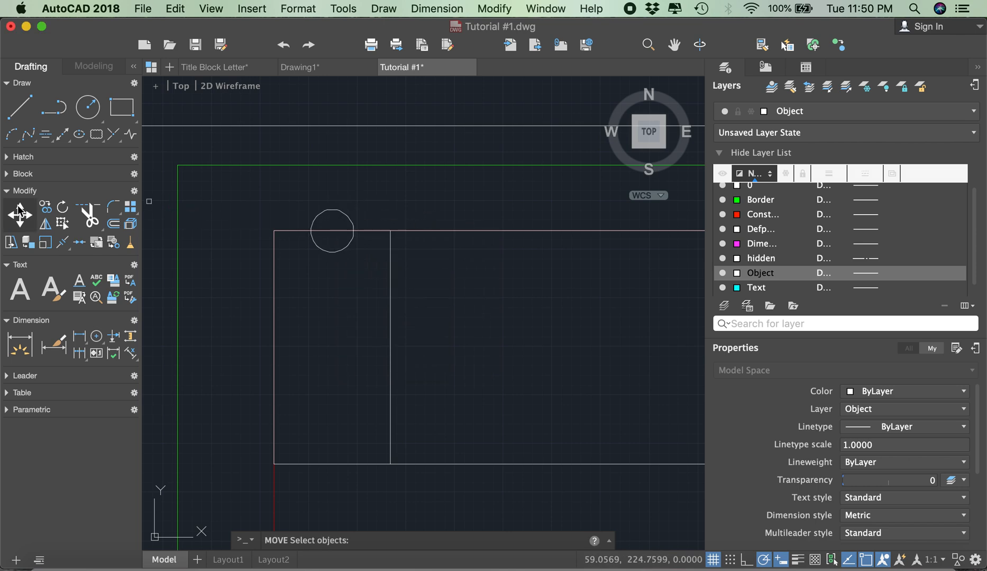
pyautogui.click(342, 212)
pyautogui.press('Return')
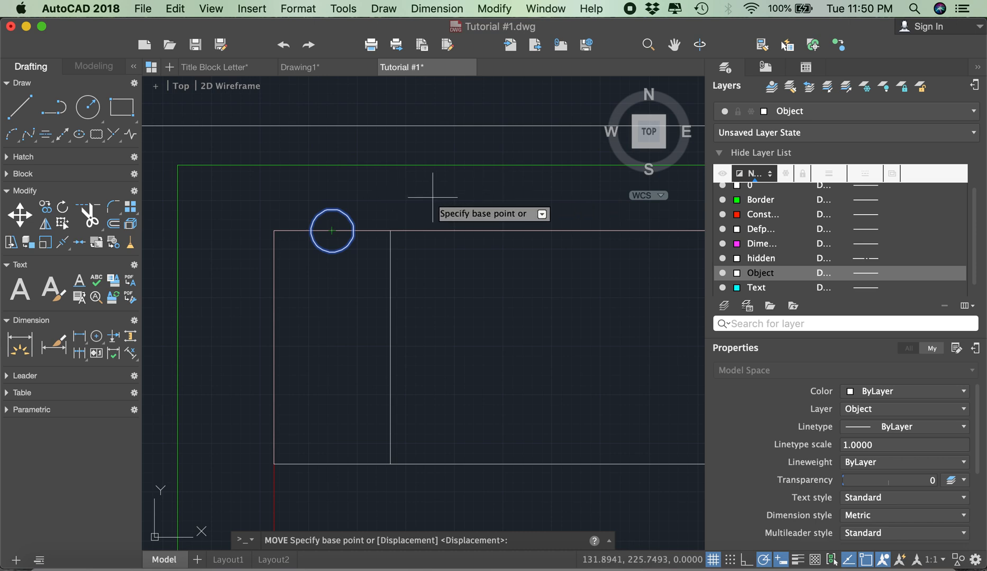
pyautogui.click(495, 197)
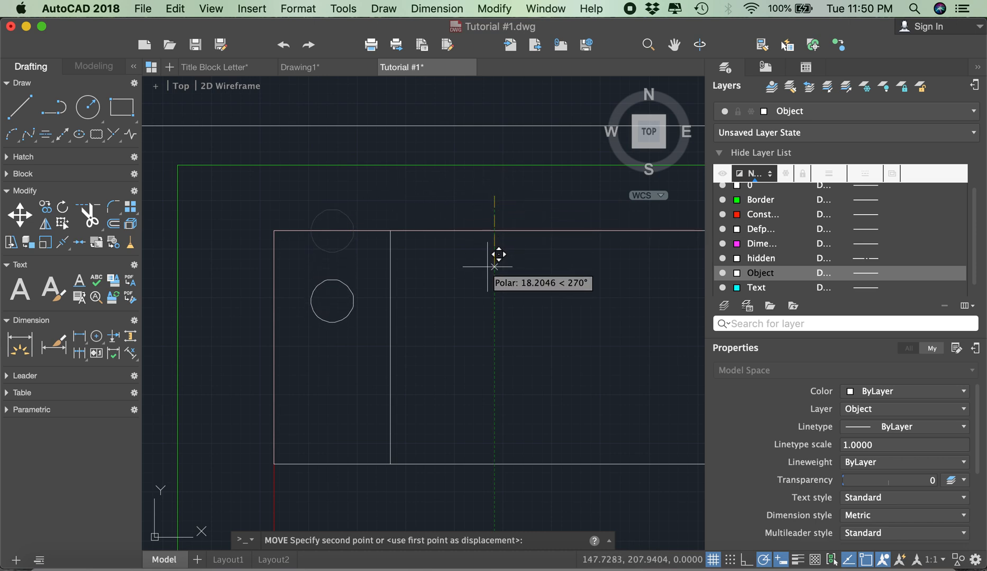
pyautogui.write('1')
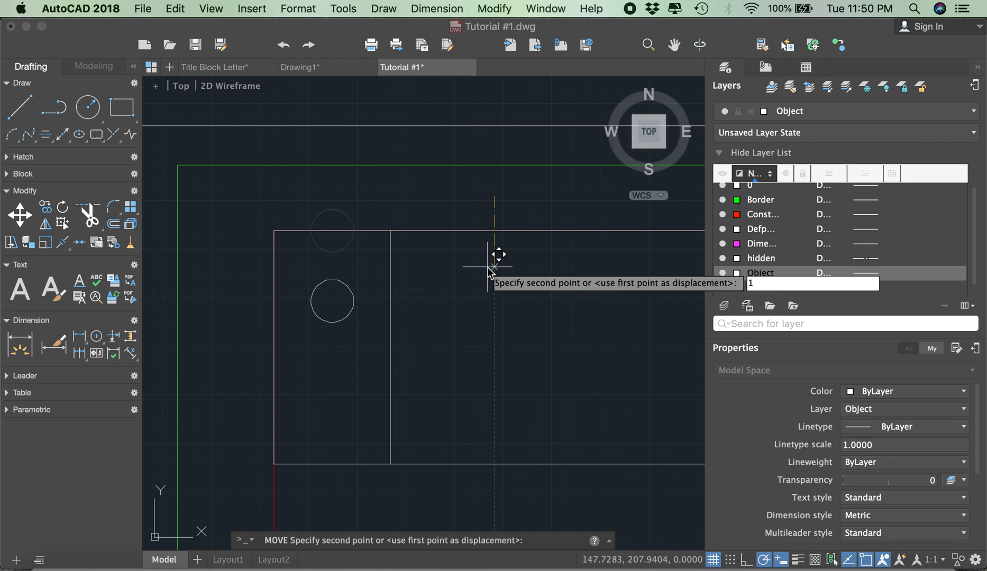
pyautogui.write('5')
pyautogui.press('Return')
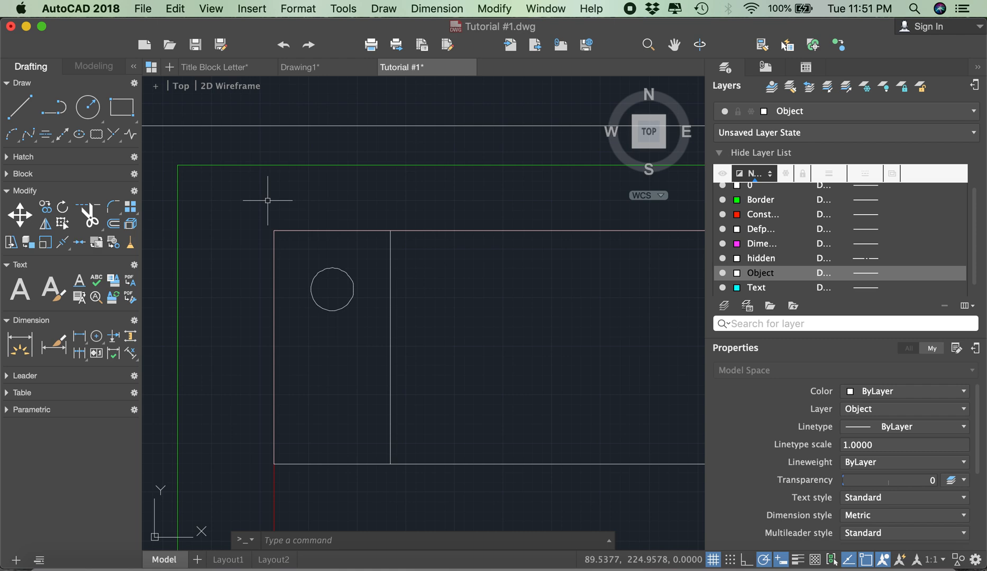
# Step: Mirror the small circle about the horizontal line through the left edge's midpoint, keeping the source circle
pyautogui.click(45, 223)
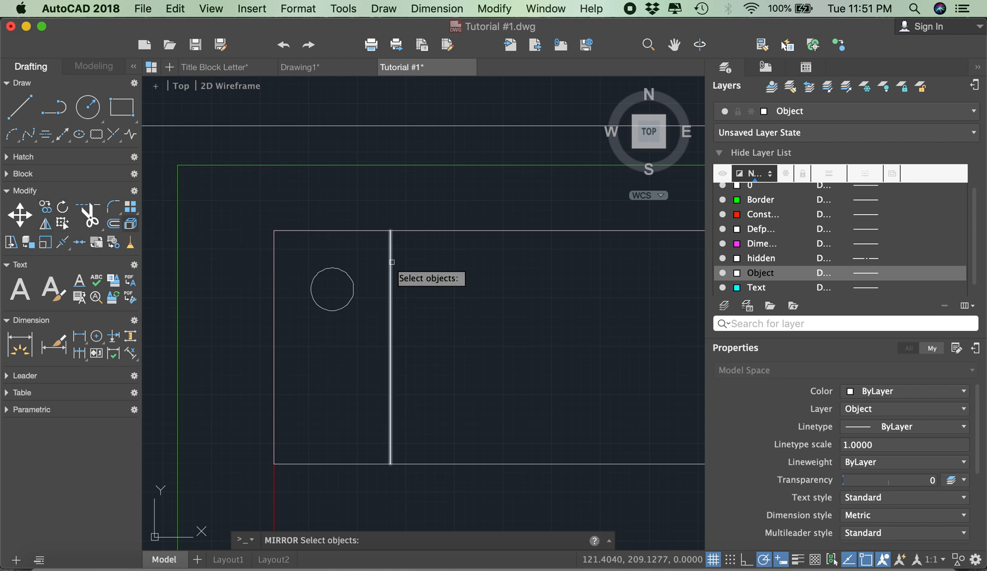
pyautogui.click(317, 273)
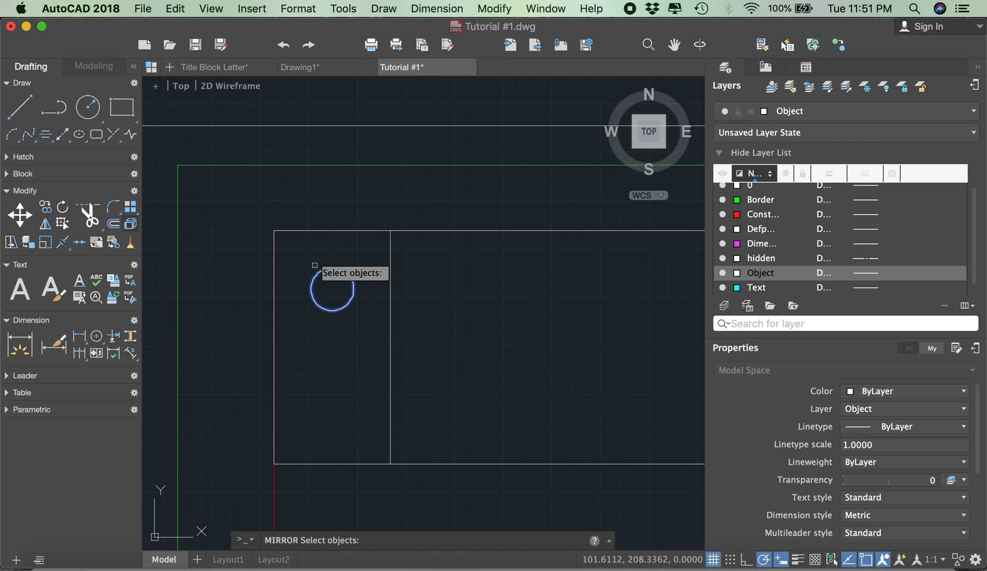
pyautogui.press('Return')
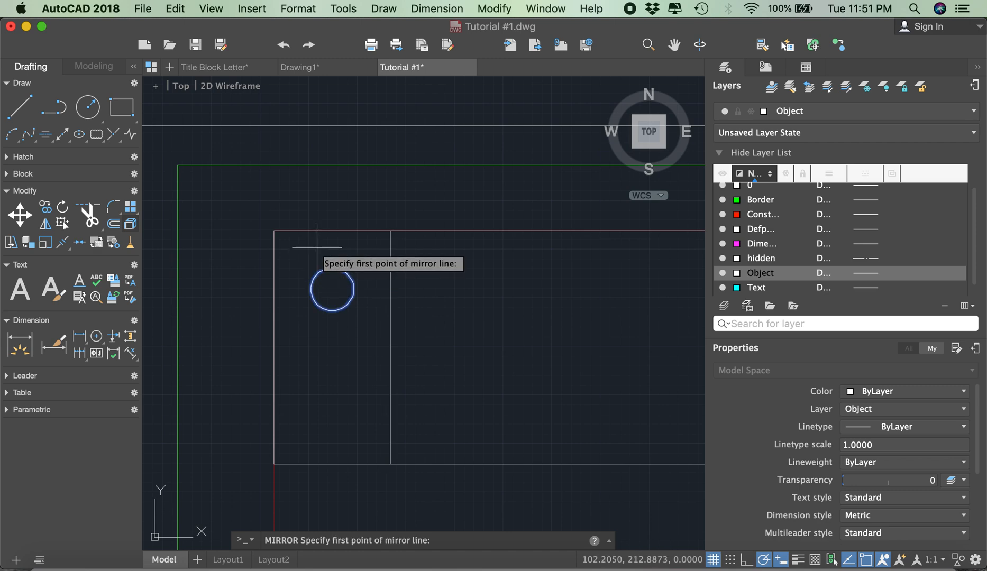
pyautogui.click(274, 349)
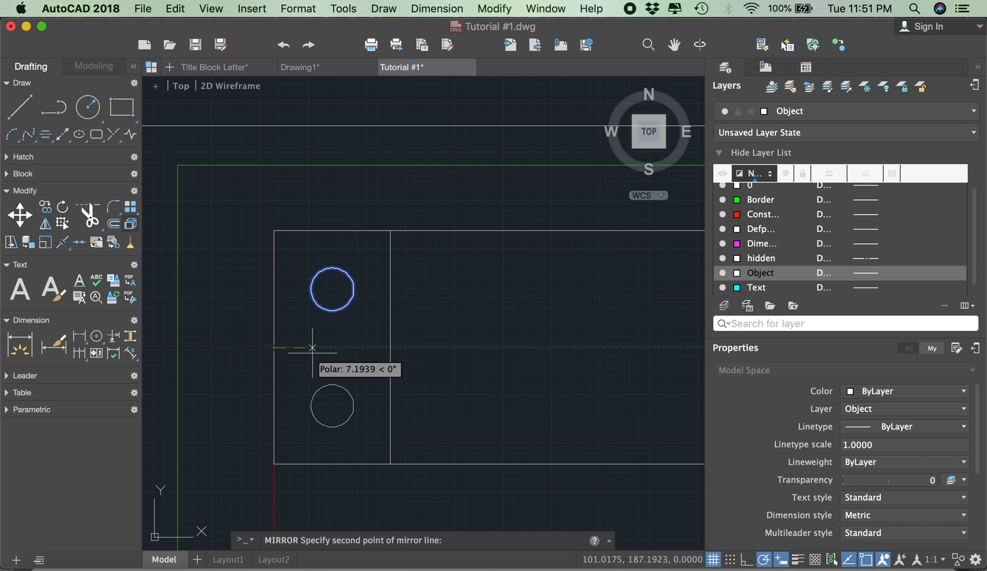
pyautogui.click(251, 348)
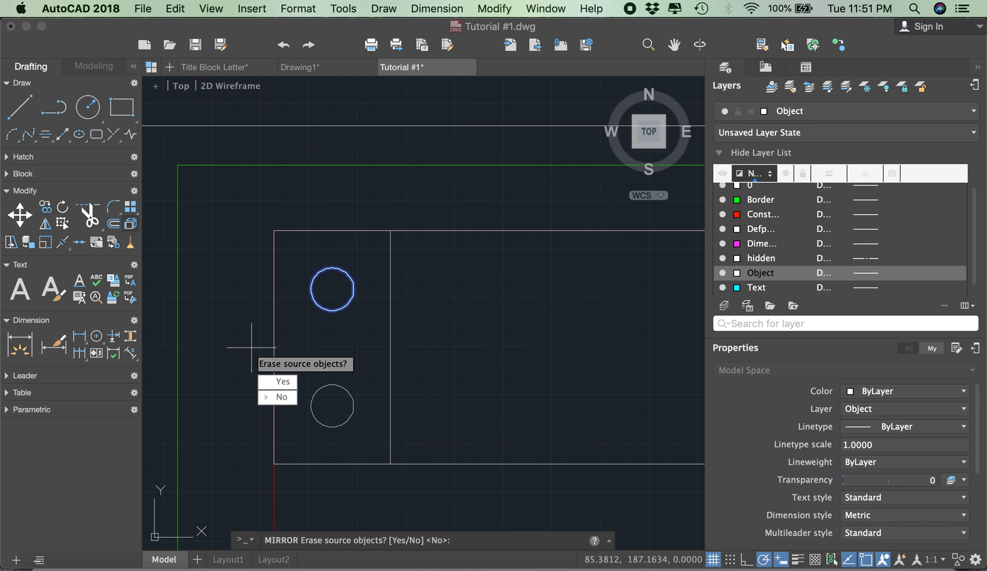
pyautogui.press('Down')
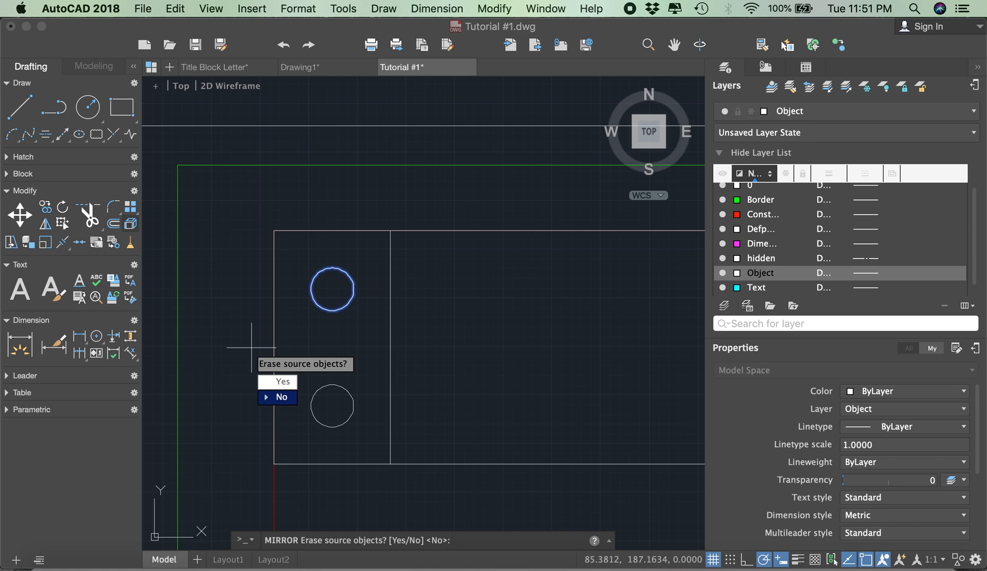
pyautogui.press('Return')
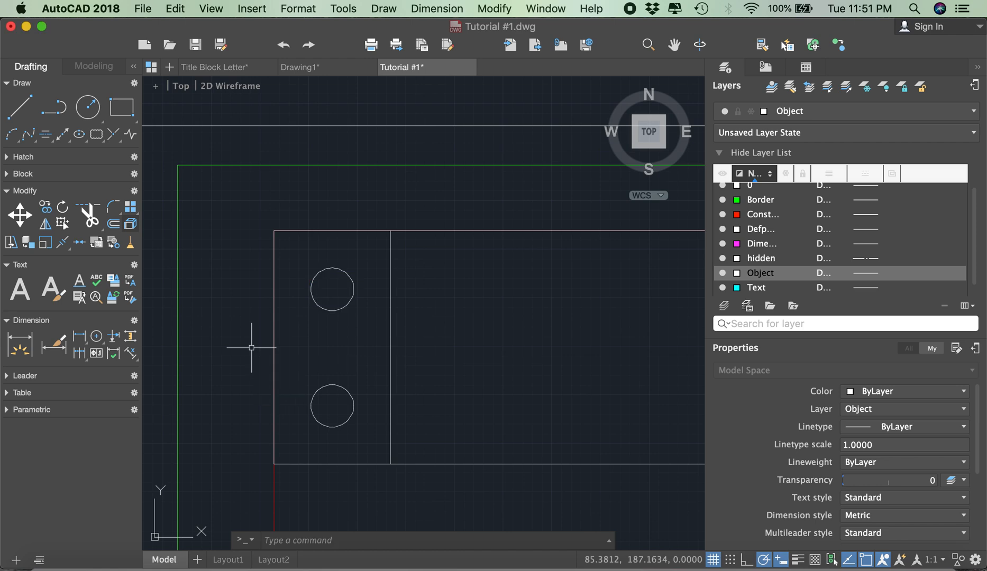
# Step: Add center marks to both small circles in the top view
pyautogui.scroll(-3, 268, 280)
pyautogui.scroll(-2, 260, 276)
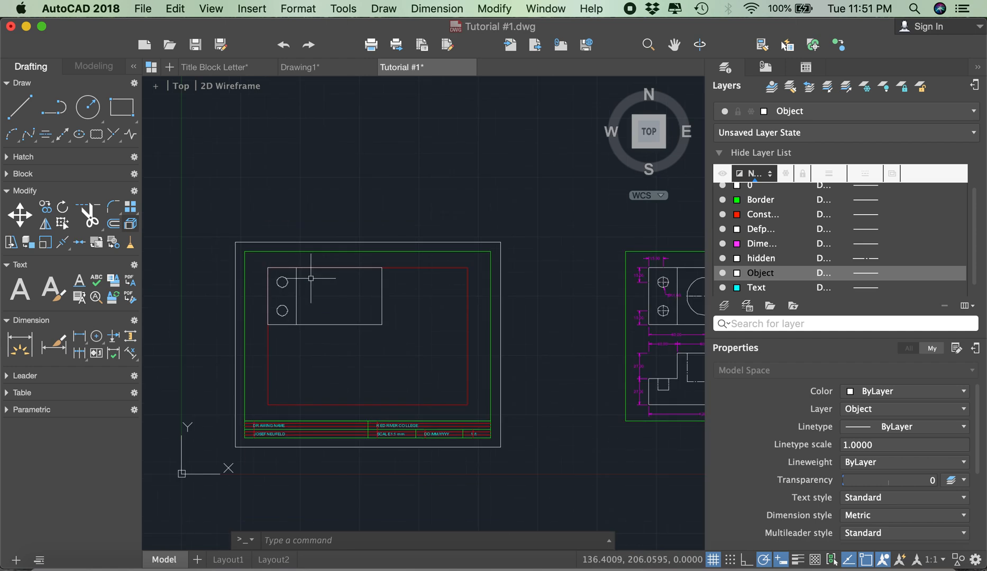
pyautogui.scroll(6, 279, 284)
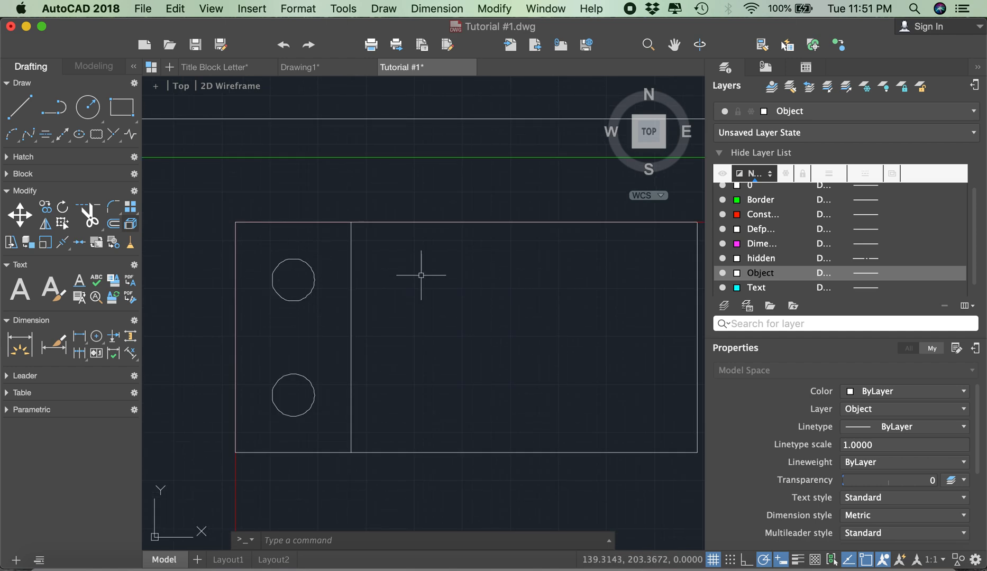
pyautogui.write('center ma')
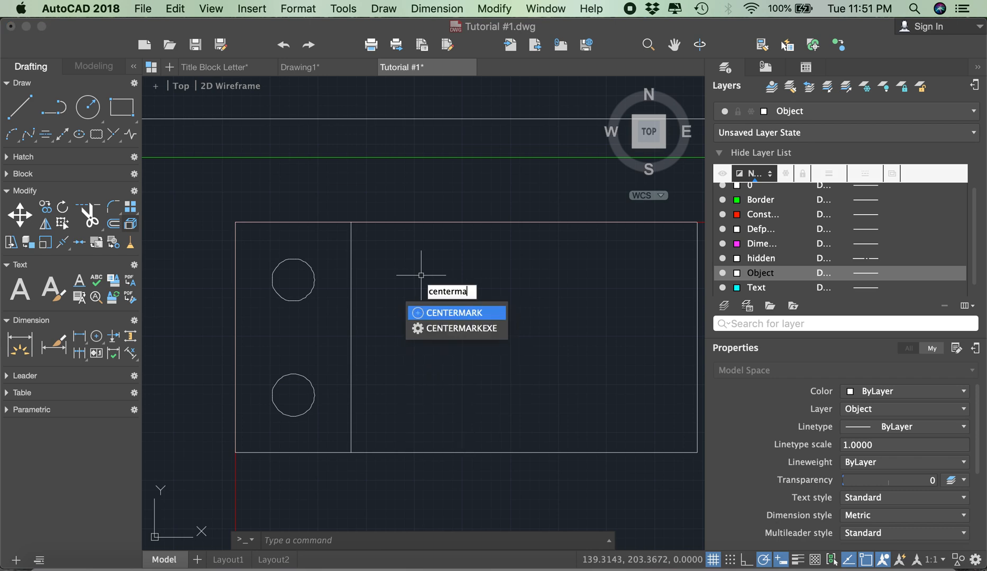
pyautogui.write('rk')
pyautogui.press('Return')
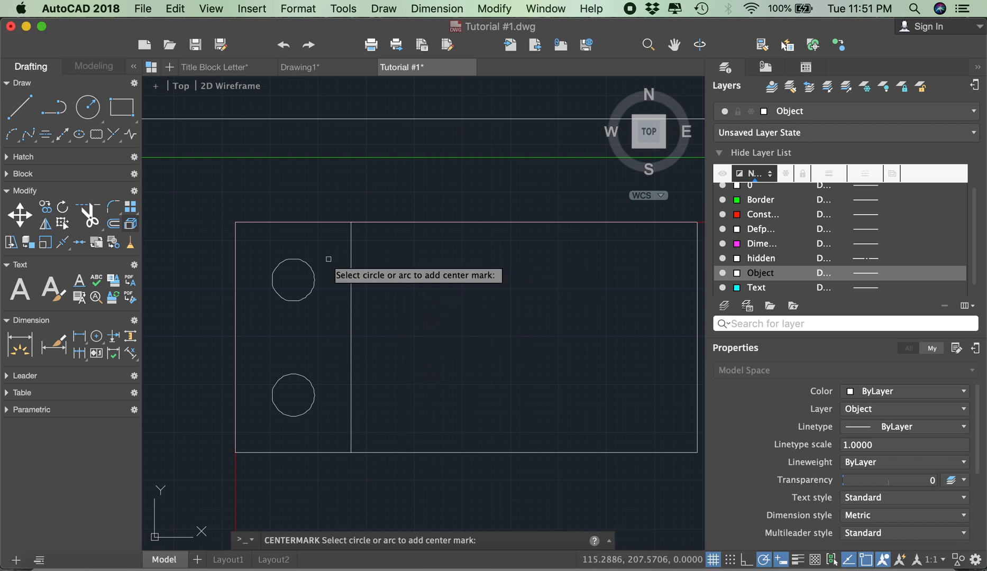
pyautogui.click(312, 269)
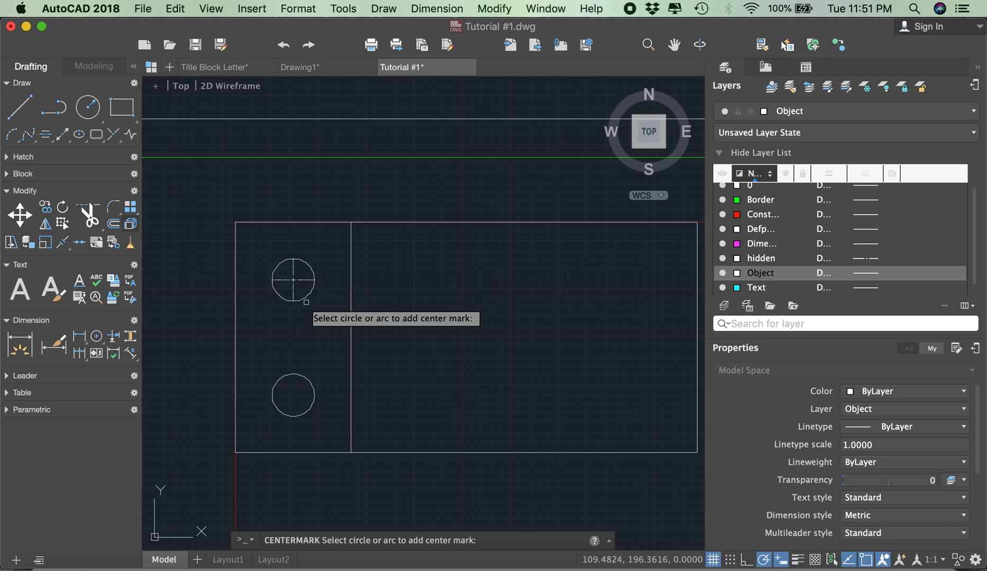
pyautogui.scroll(3, 288, 293)
pyautogui.scroll(-4, 302, 223)
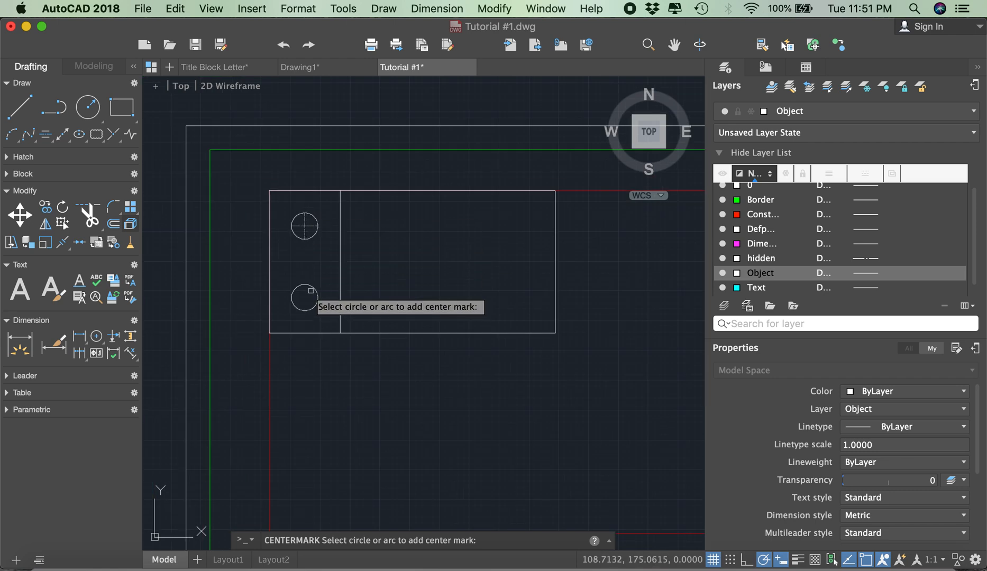
pyautogui.scroll(3, 309, 289)
pyautogui.click(315, 280)
pyautogui.scroll(-4, 320, 254)
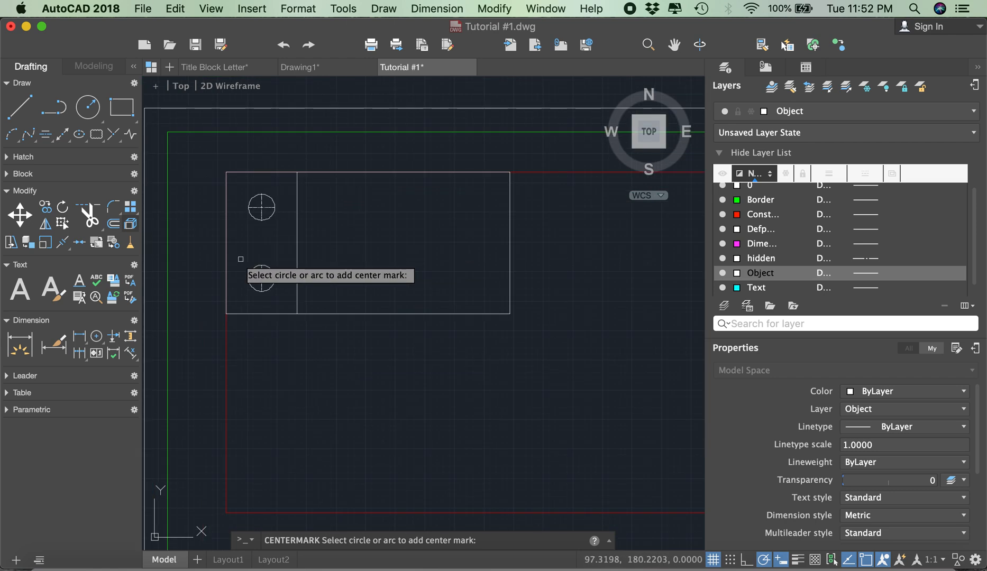
pyautogui.press('Escape')
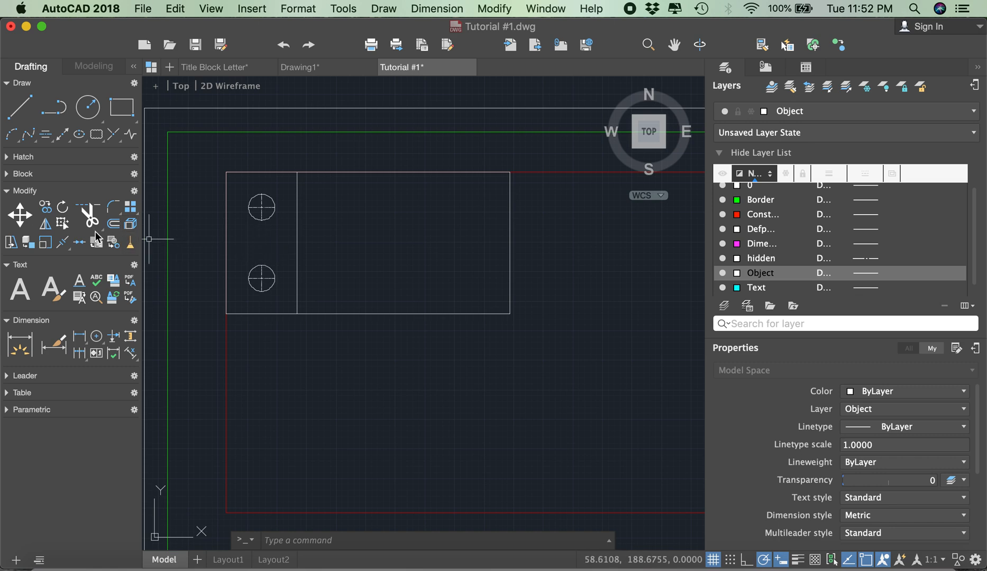
# Step: Mirror the two small circles, their center marks and the inner vertical edge about the vertical line through the upper edge's midpoint, keeping the source objects
pyautogui.click(47, 232)
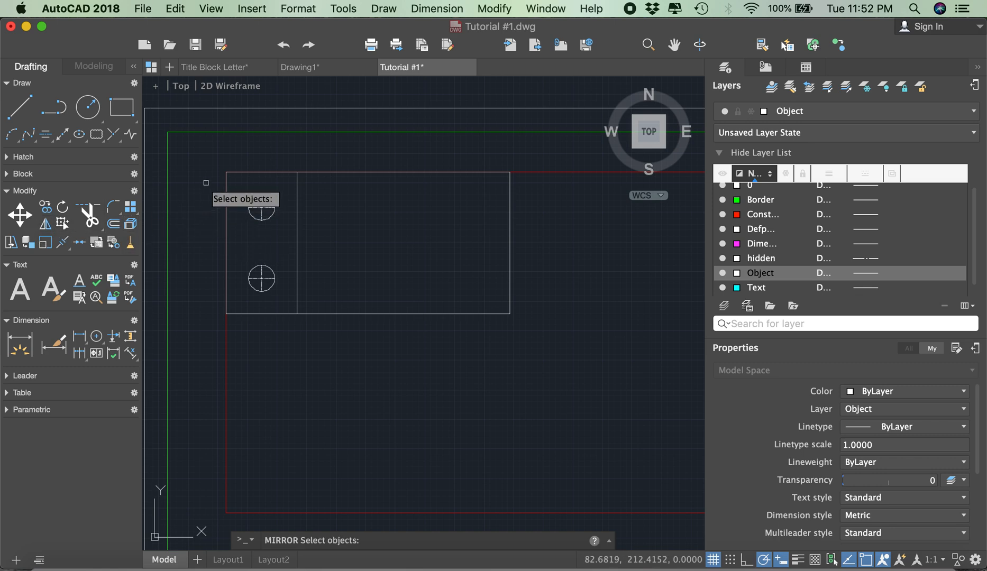
pyautogui.click(205, 151)
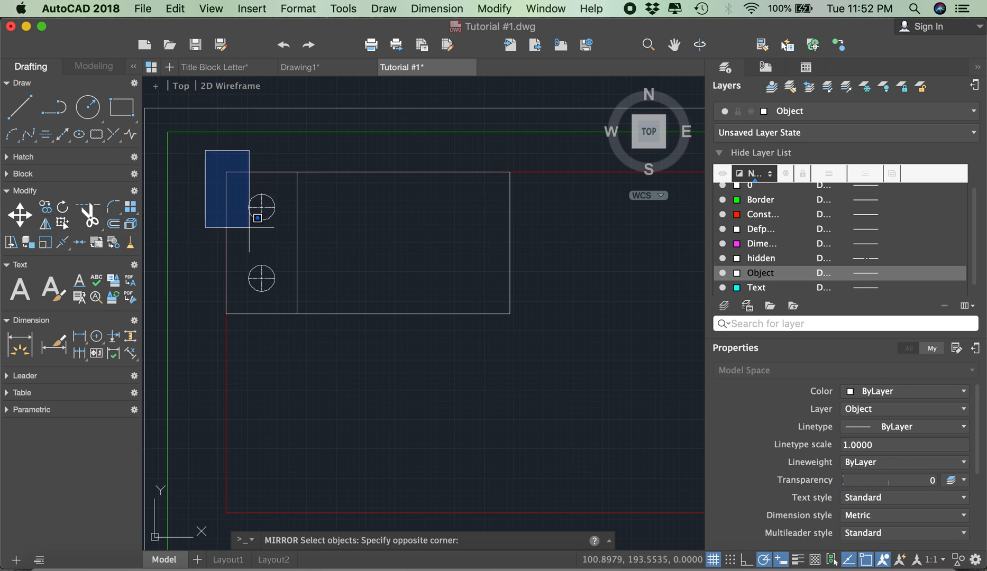
pyautogui.click(315, 321)
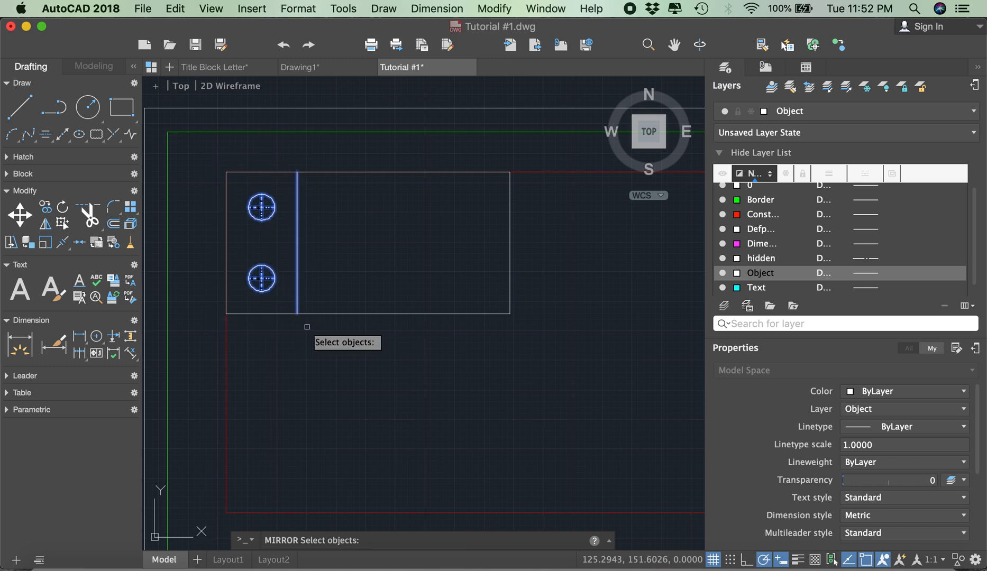
pyautogui.press('Return')
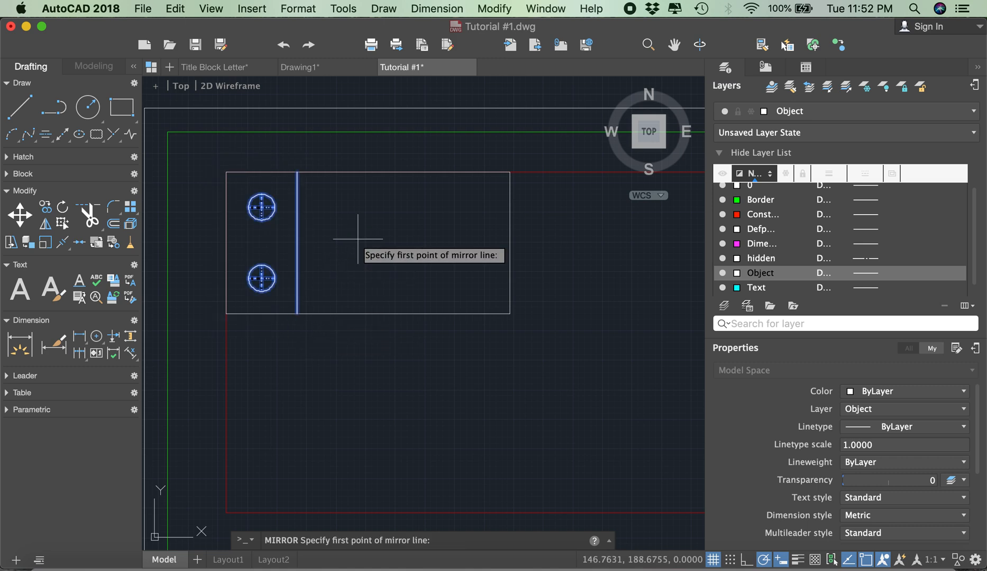
pyautogui.click(368, 172)
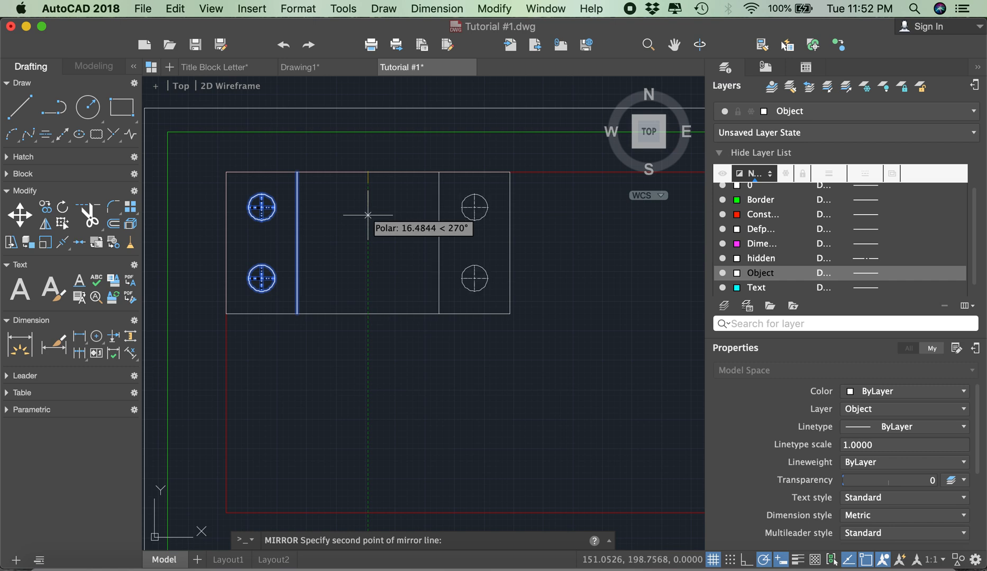
pyautogui.click(368, 232)
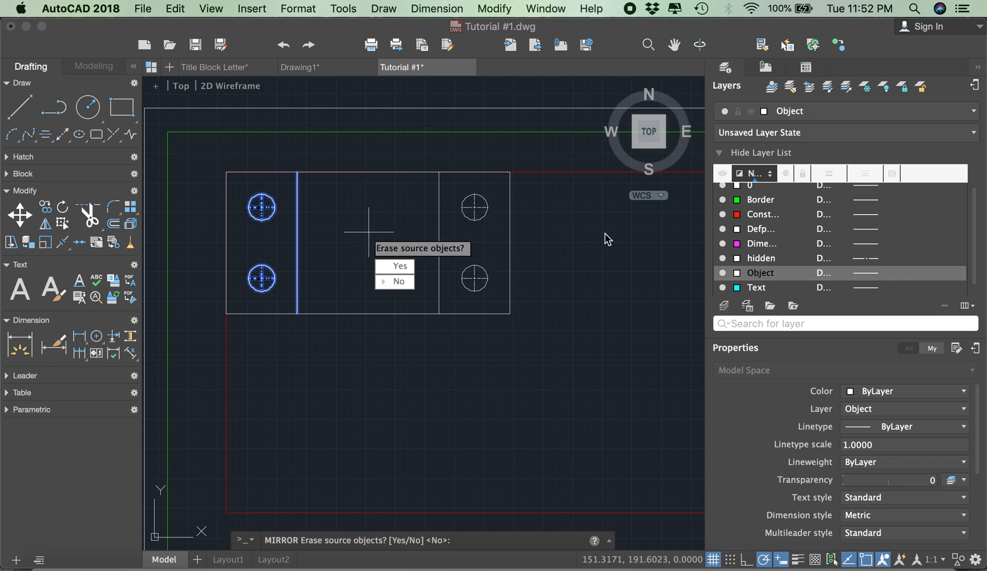
pyautogui.click(397, 281)
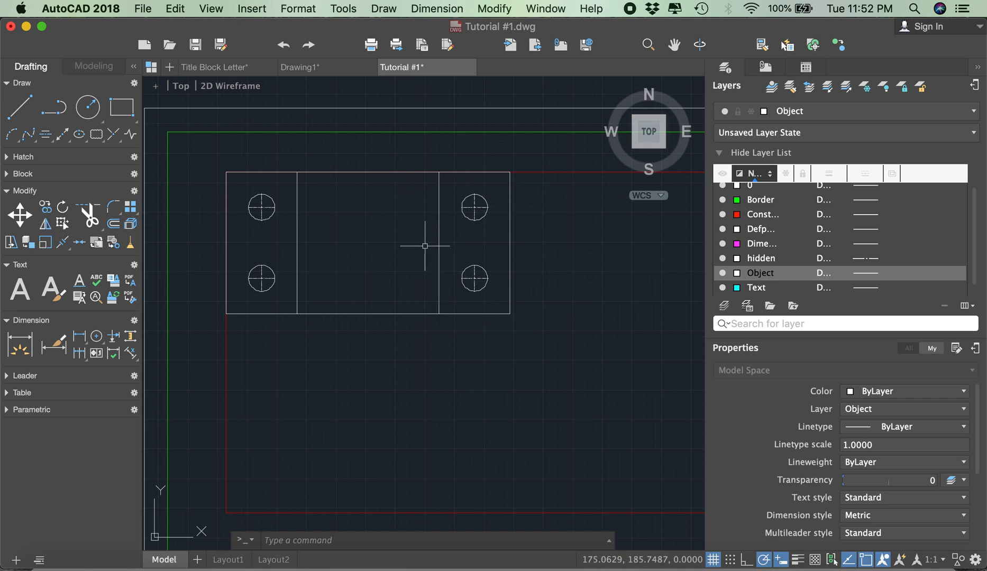
# Step: Draw a circle of radius 20 at the centre of the top view, aligned with the midpoints of the outline's edges
pyautogui.scroll(-5, 428, 248)
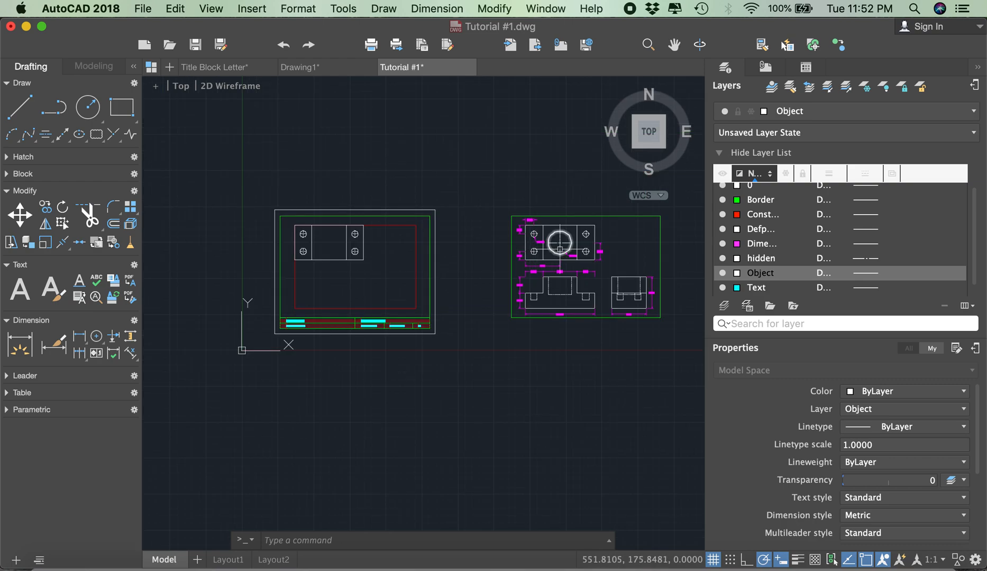
pyautogui.scroll(8, 559, 249)
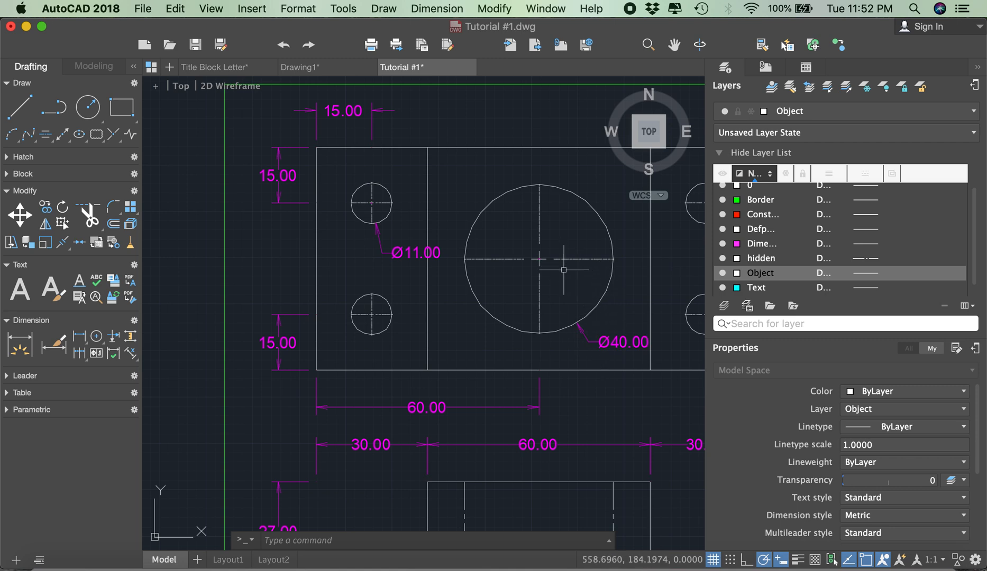
pyautogui.scroll(-3, 564, 269)
pyautogui.scroll(-4, 529, 262)
pyautogui.scroll(2, 300, 250)
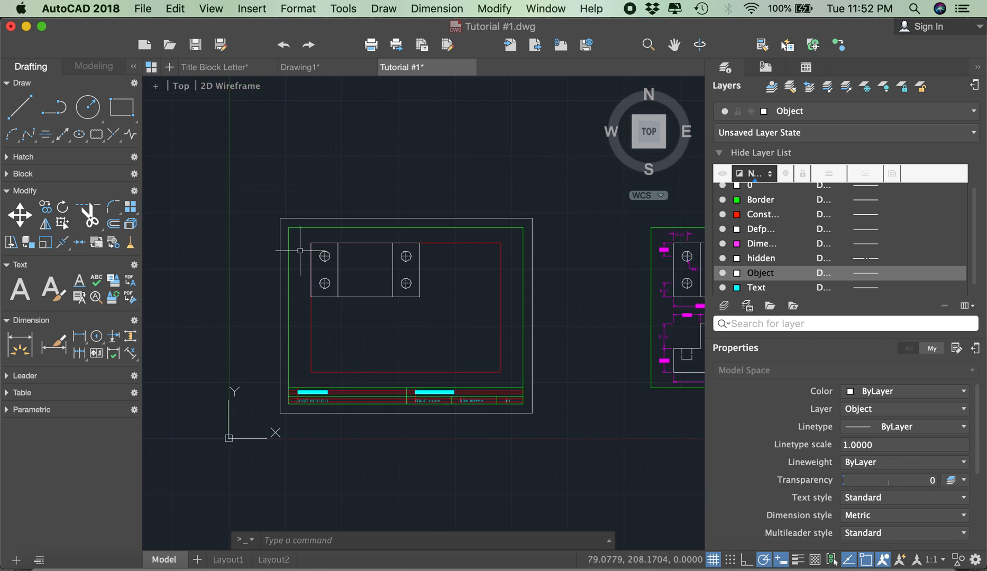
pyautogui.scroll(4, 290, 216)
pyautogui.click(88, 107)
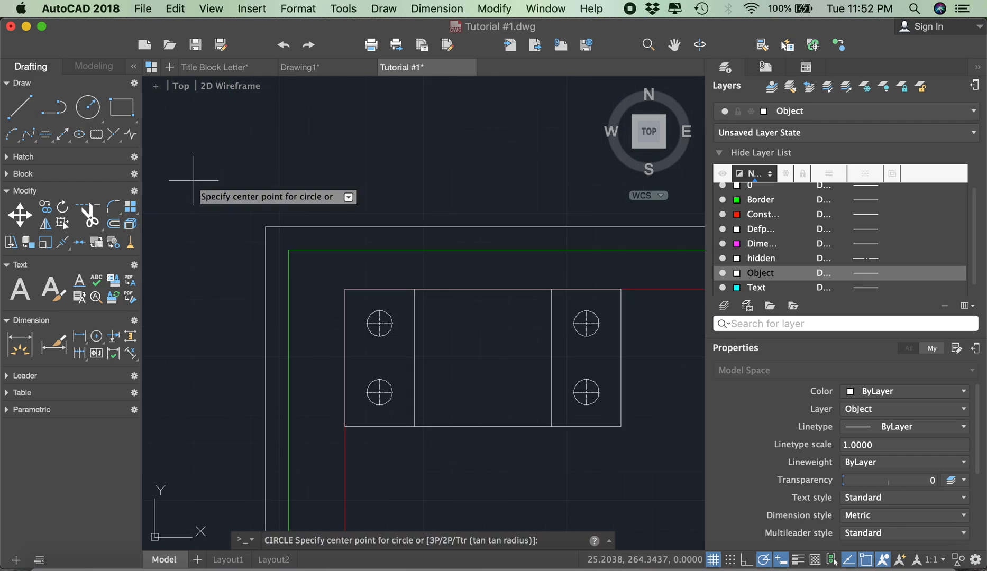
pyautogui.scroll(-4, 210, 189)
pyautogui.scroll(5, 529, 259)
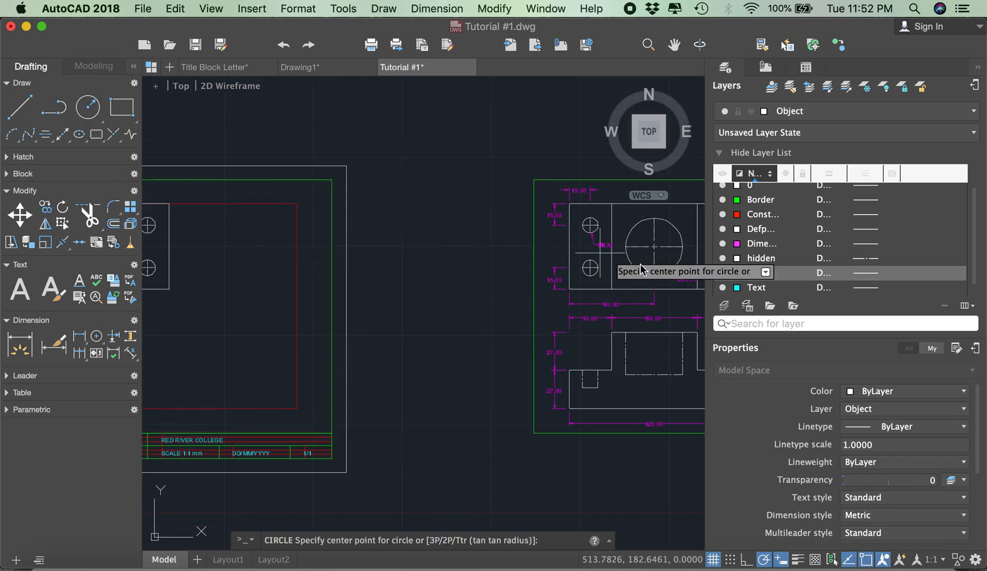
pyautogui.scroll(-2, 496, 236)
pyautogui.scroll(-2, 582, 251)
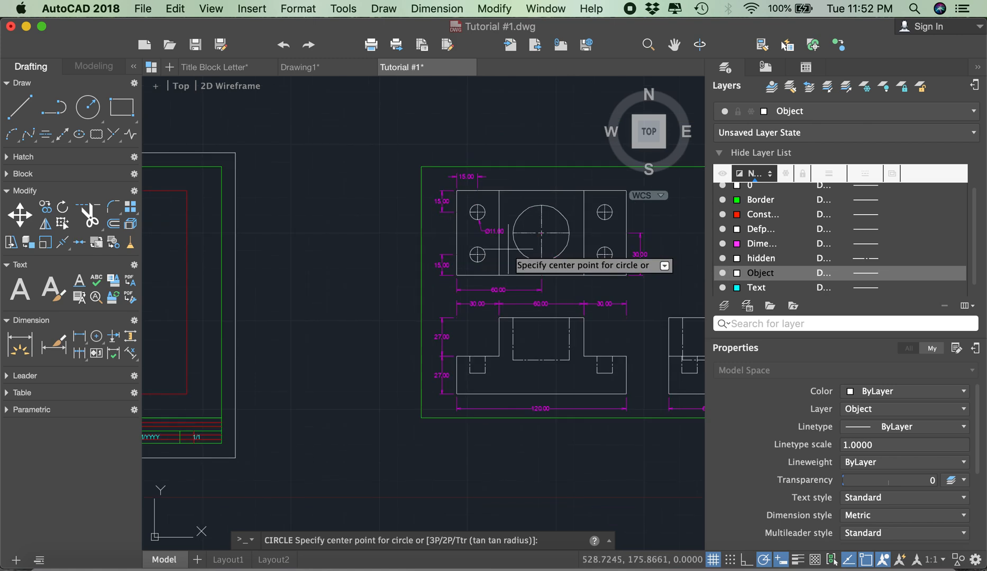
pyautogui.scroll(-3, 608, 262)
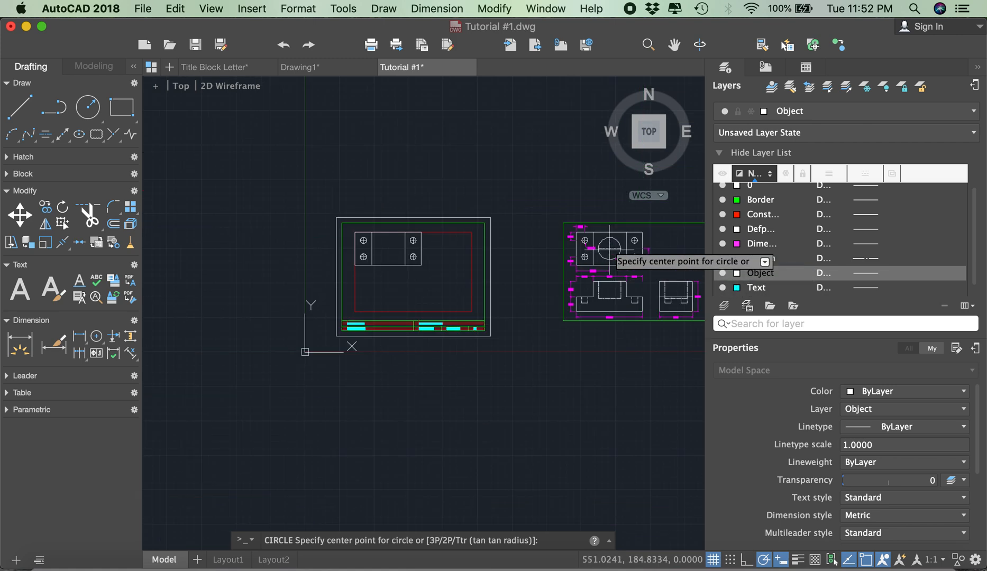
pyautogui.scroll(6, 326, 227)
pyautogui.scroll(-2, 296, 345)
pyautogui.scroll(2, 271, 358)
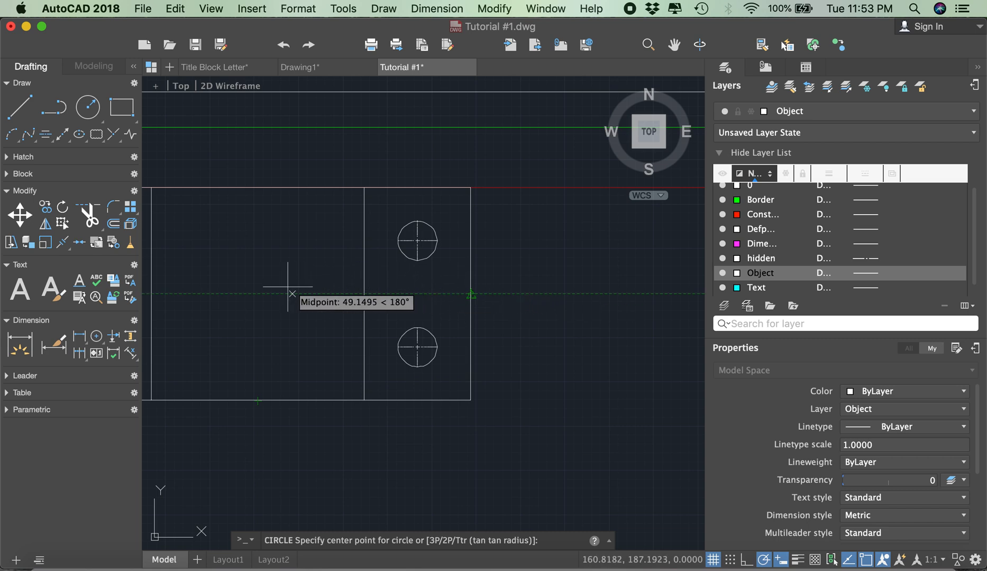
pyautogui.click(258, 294)
pyautogui.scroll(-2, 258, 282)
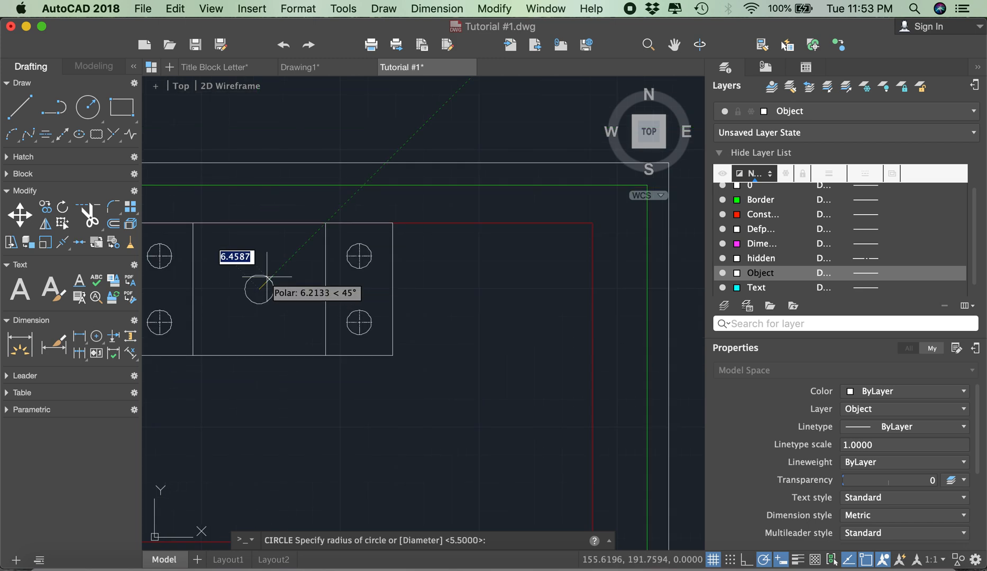
pyautogui.scroll(2, 236, 277)
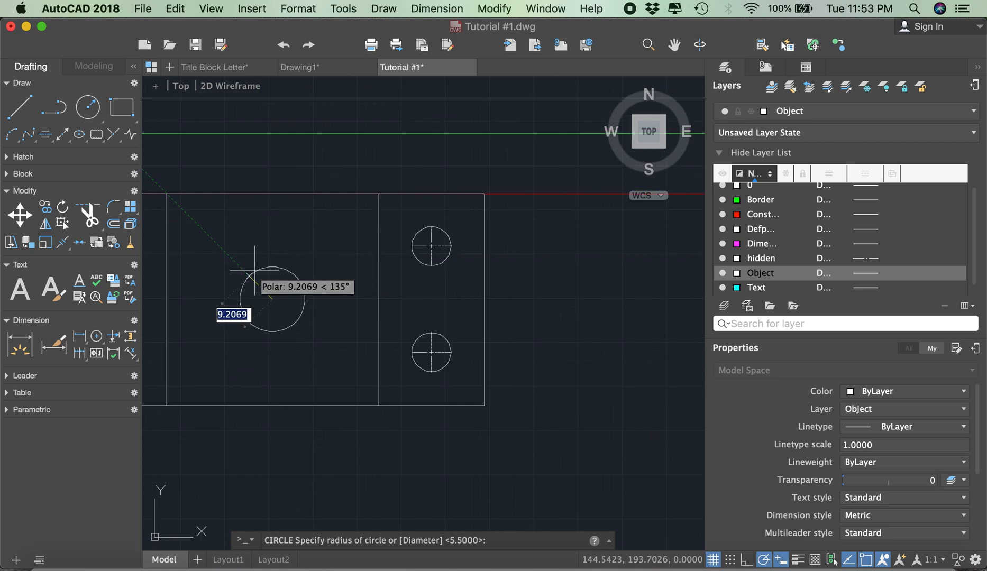
pyautogui.write('20')
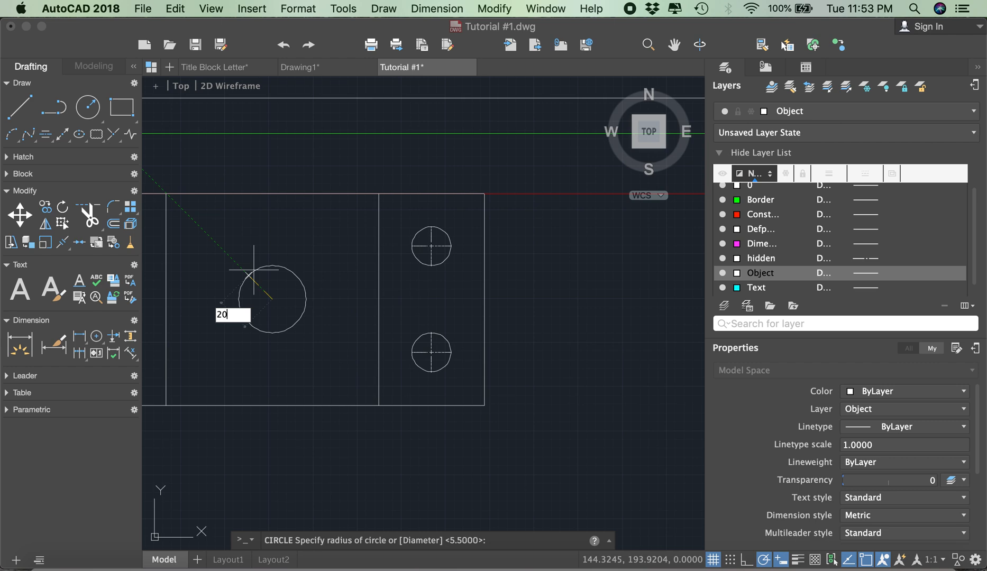
pyautogui.press('Return')
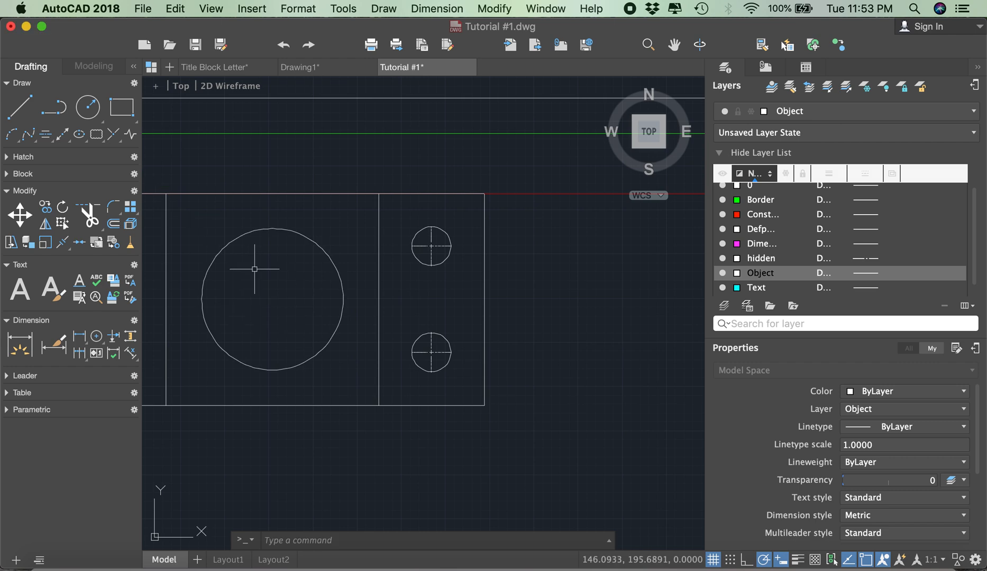
# Step: Add a center mark to the large circle in the middle of the top view
pyautogui.write('centermark')
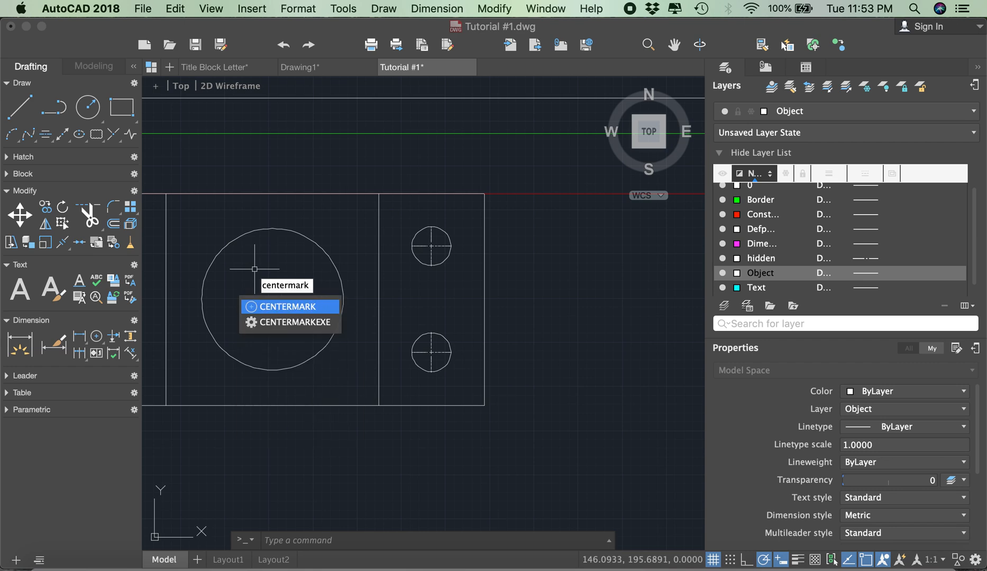
pyautogui.press('Return')
pyautogui.click(303, 233)
pyautogui.scroll(-3, 441, 258)
pyautogui.scroll(4, 452, 249)
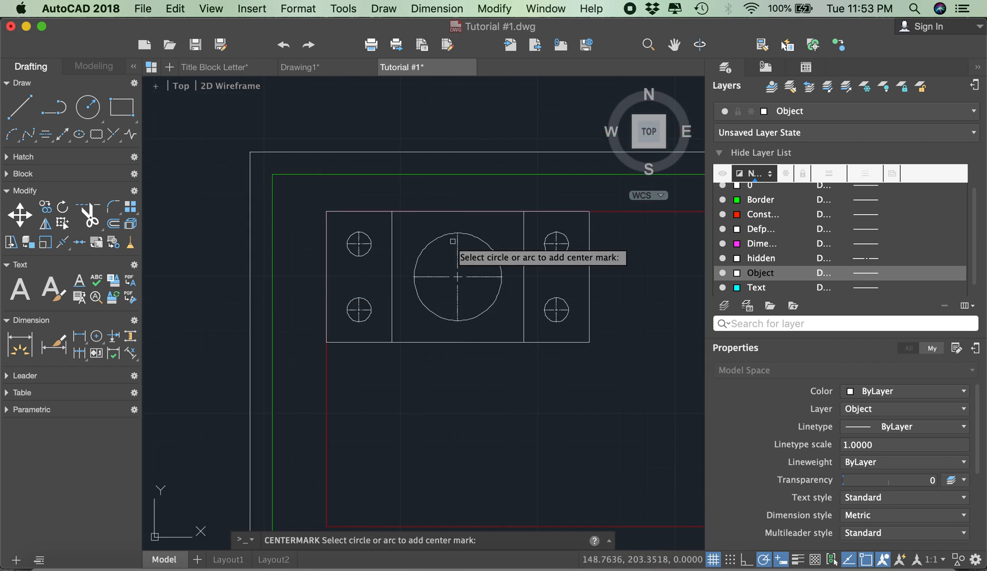
pyautogui.scroll(2, 508, 307)
pyautogui.scroll(-2, 476, 305)
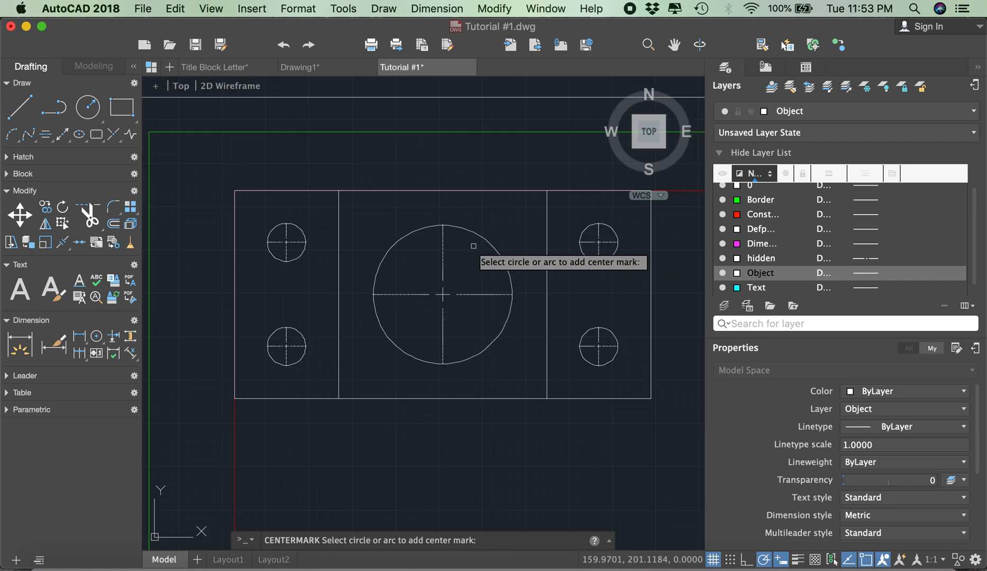
pyautogui.scroll(-4, 469, 252)
pyautogui.press('Escape')
# Step: Examine the reference side view's overall width and height dimensions and its position beside the front view
pyautogui.scroll(-4, 381, 239)
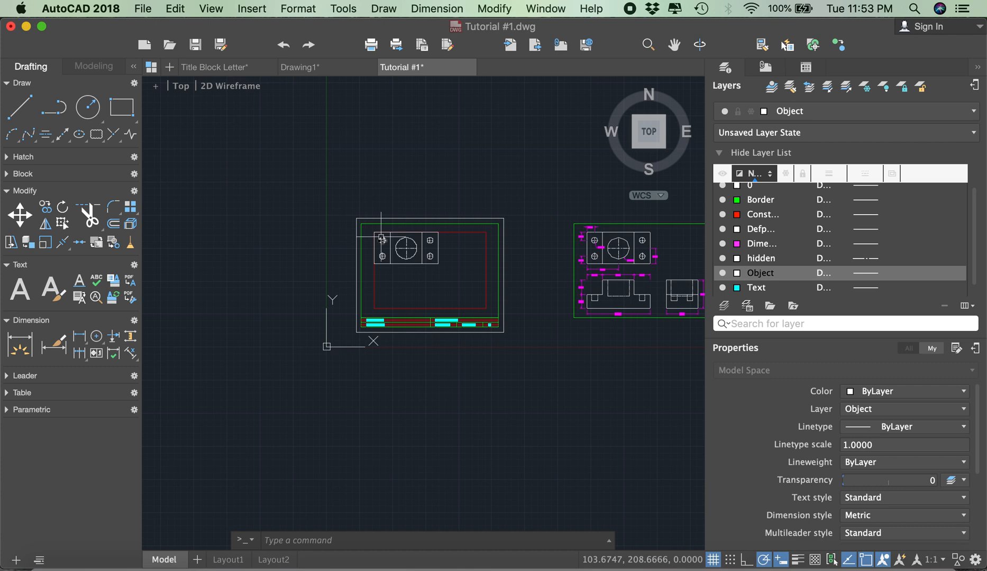
pyautogui.scroll(-3, 365, 234)
pyautogui.scroll(3, 451, 234)
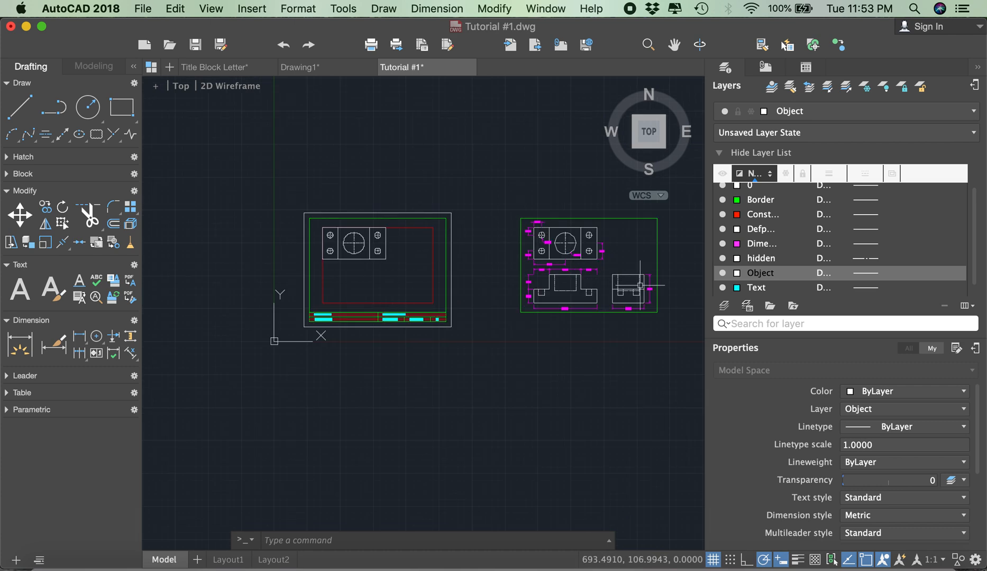
pyautogui.scroll(3, 655, 289)
pyautogui.scroll(4, 655, 289)
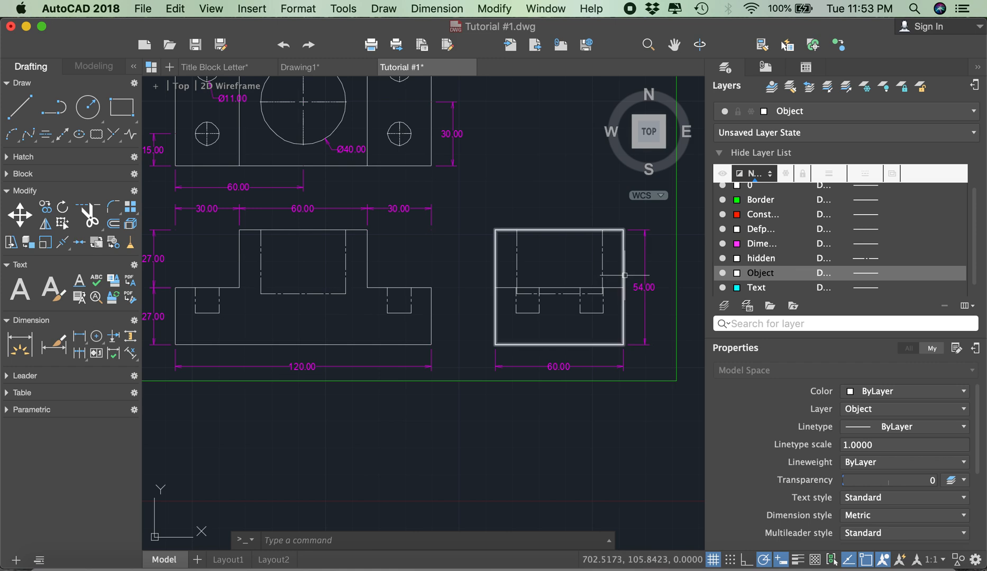
pyautogui.scroll(-3, 626, 271)
pyautogui.scroll(4, 582, 365)
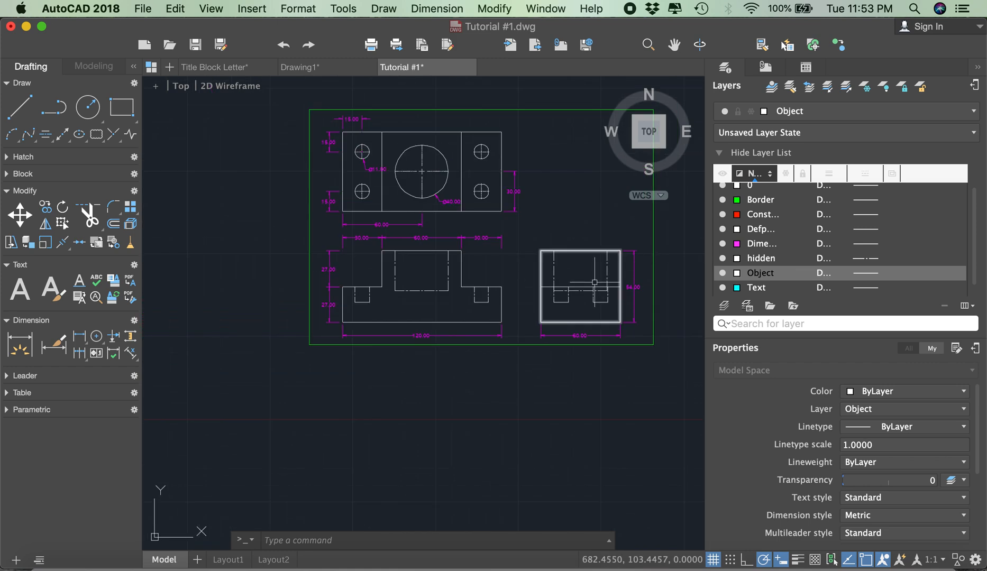
pyautogui.scroll(-5, 640, 283)
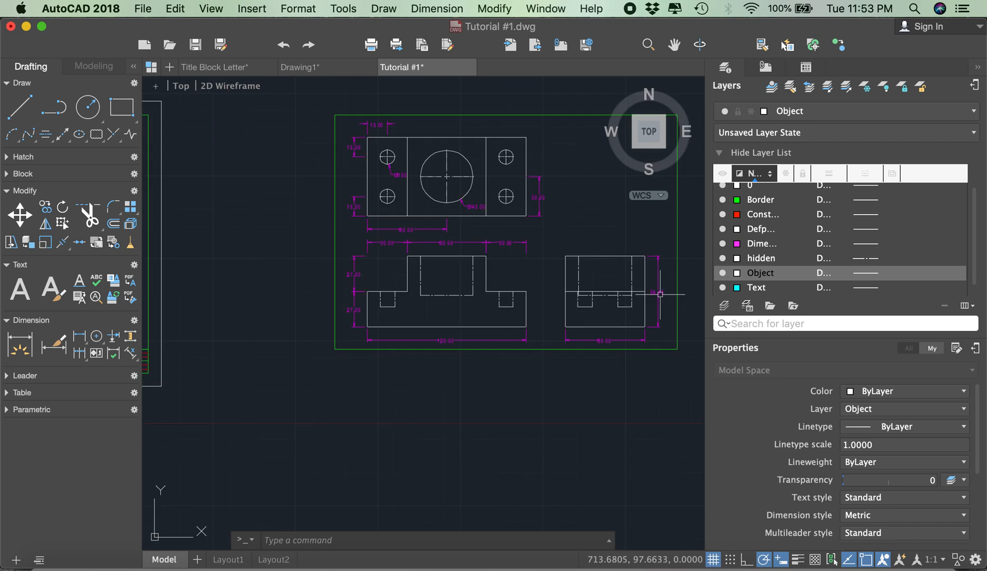
# Step: Draw the side view's 60 by 54 rectangle, starting at the construction rectangle's lower-right corner and extending inward
pyautogui.click(121, 109)
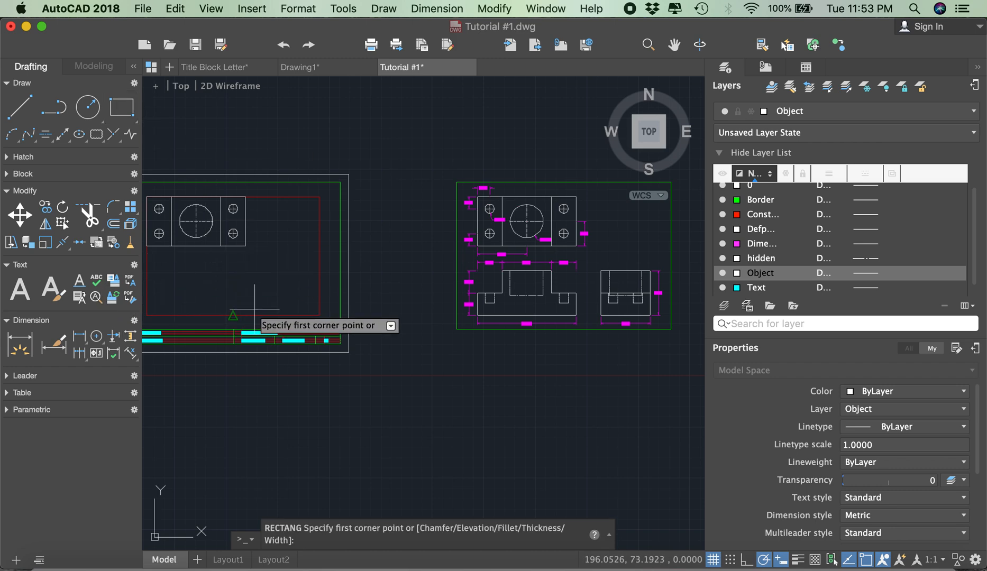
pyautogui.scroll(3, 254, 309)
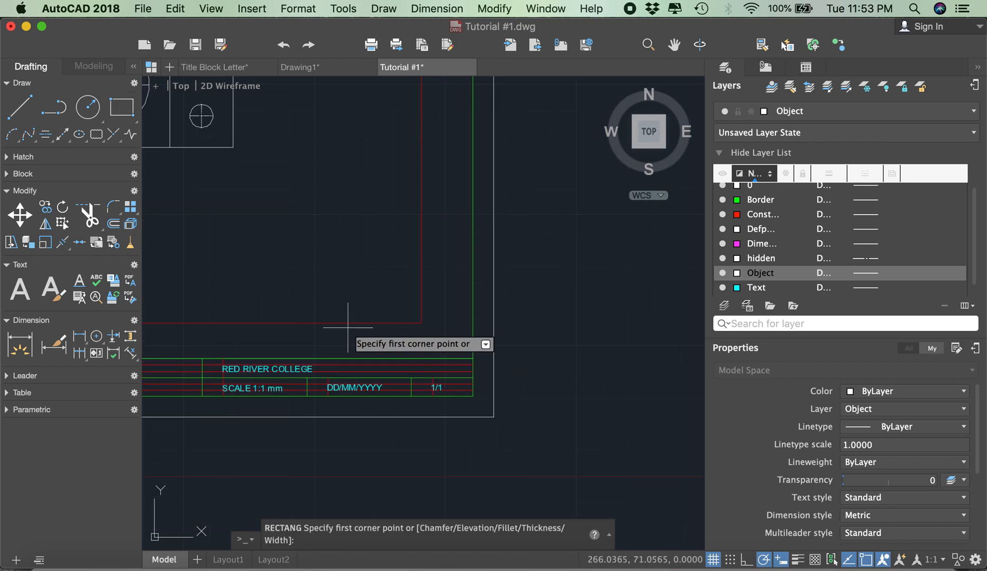
pyautogui.click(421, 322)
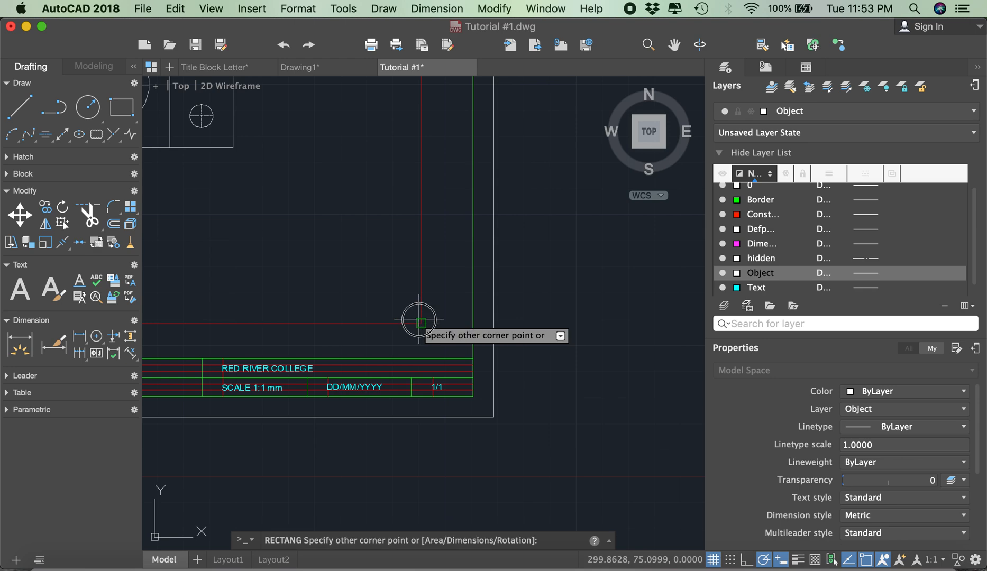
pyautogui.scroll(-3, 370, 265)
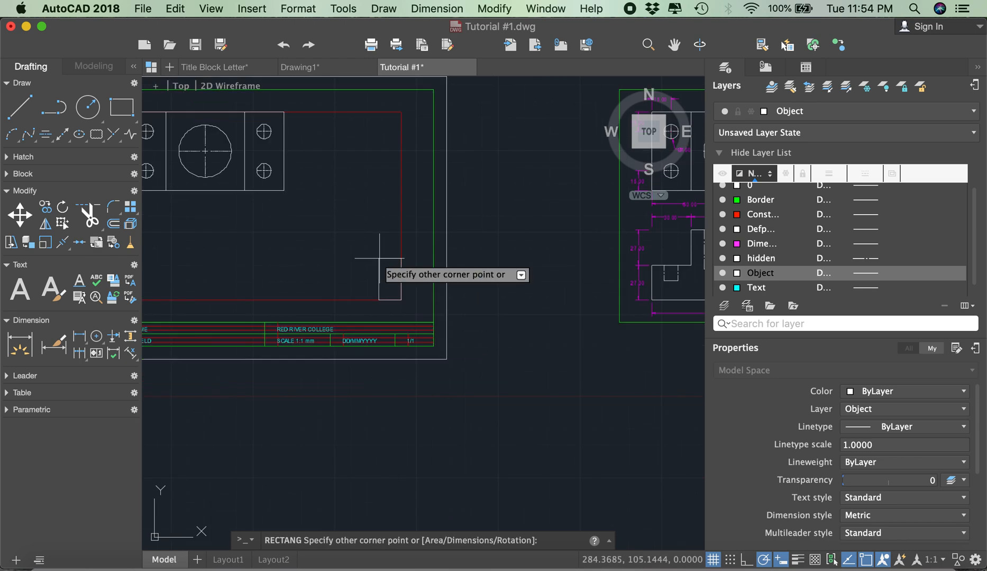
pyautogui.scroll(4, 363, 270)
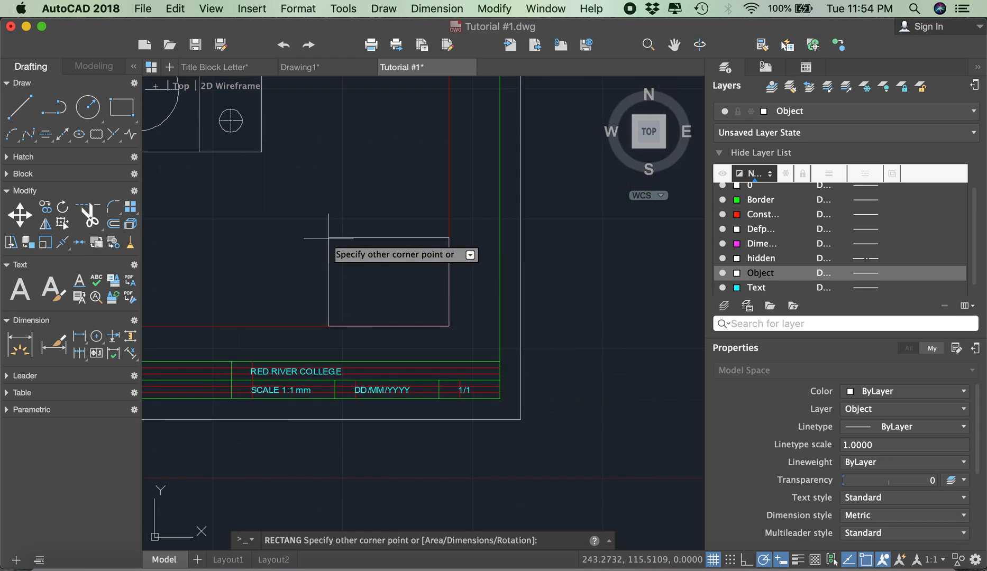
pyautogui.scroll(-2, 328, 238)
pyautogui.write('d')
pyautogui.press('Return')
pyautogui.write('60')
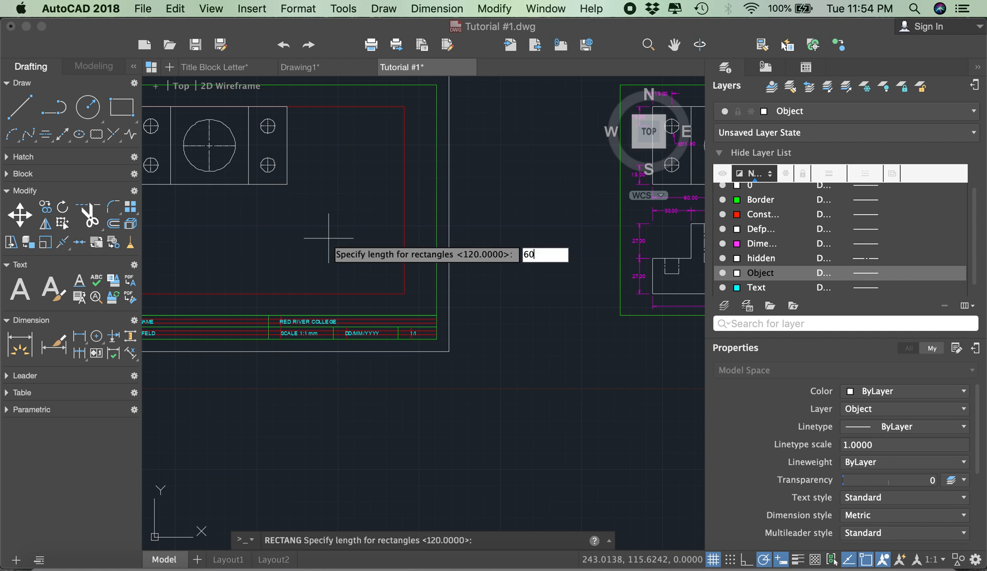
pyautogui.press('Return')
pyautogui.write('54')
pyautogui.press('Return')
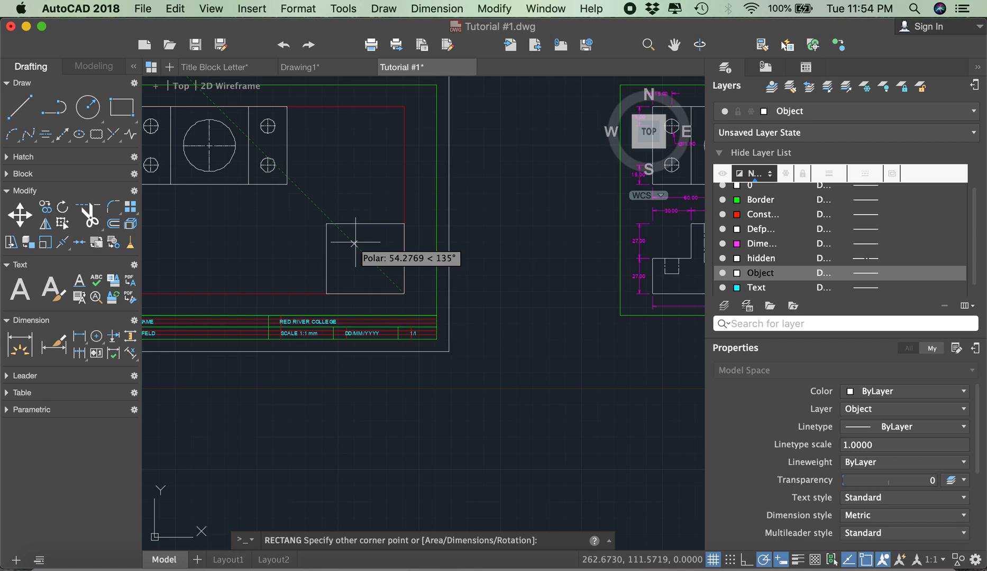
pyautogui.click(354, 243)
# Step: Examine the reference side view's inner horizontal edge and hidden lines against the front view's step height dimensions
pyautogui.scroll(-3, 424, 235)
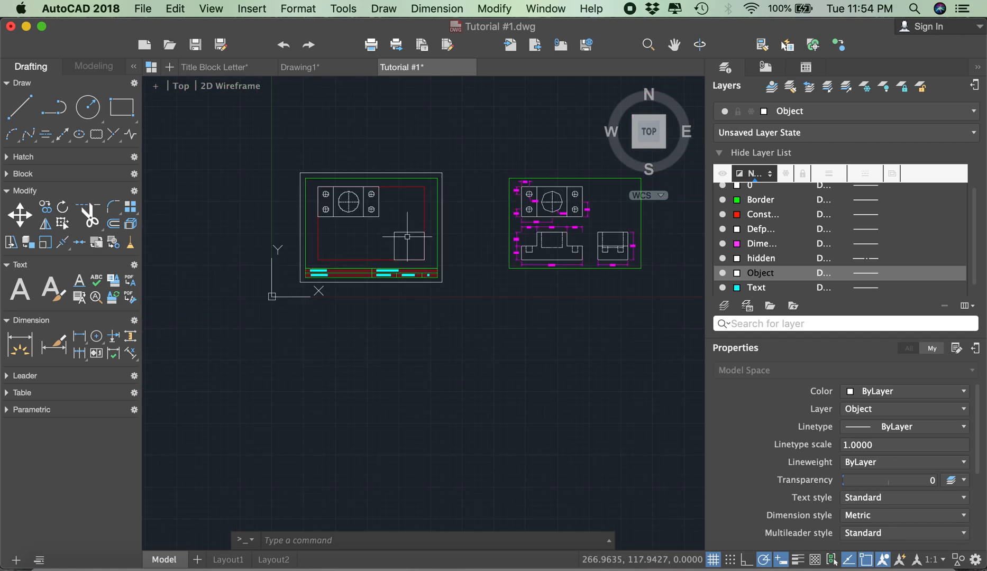
pyautogui.scroll(6, 527, 241)
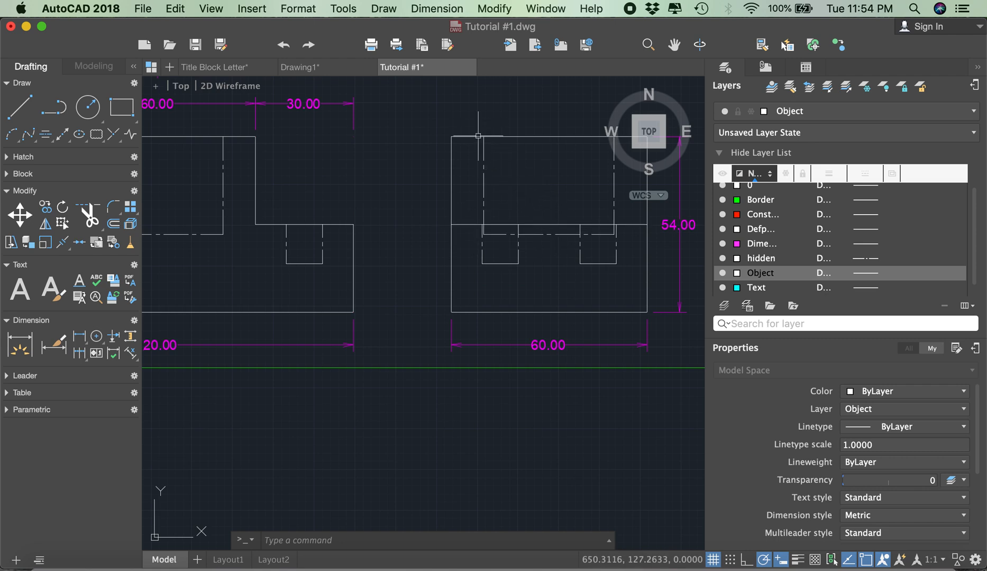
pyautogui.scroll(-2, 595, 259)
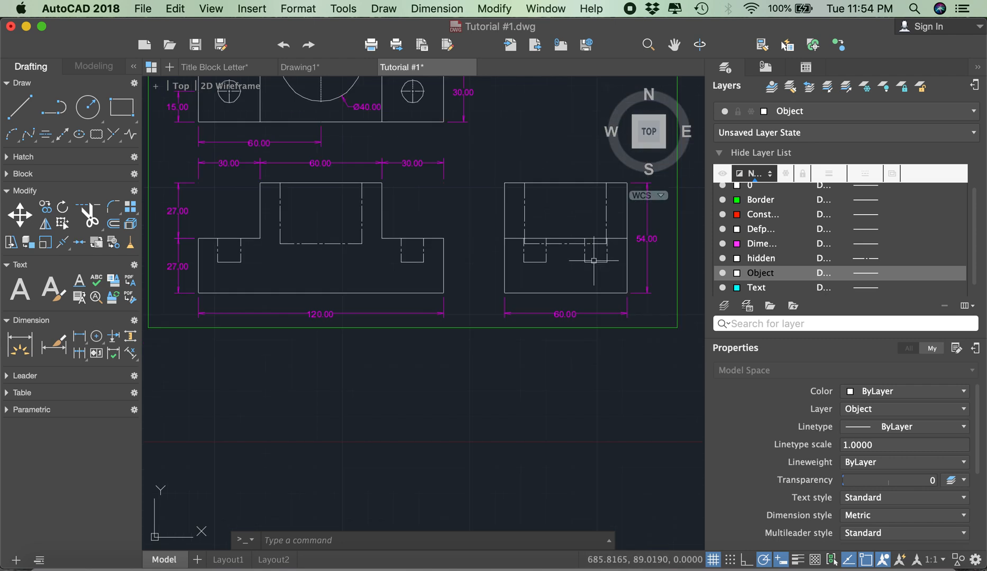
pyautogui.scroll(-2, 559, 298)
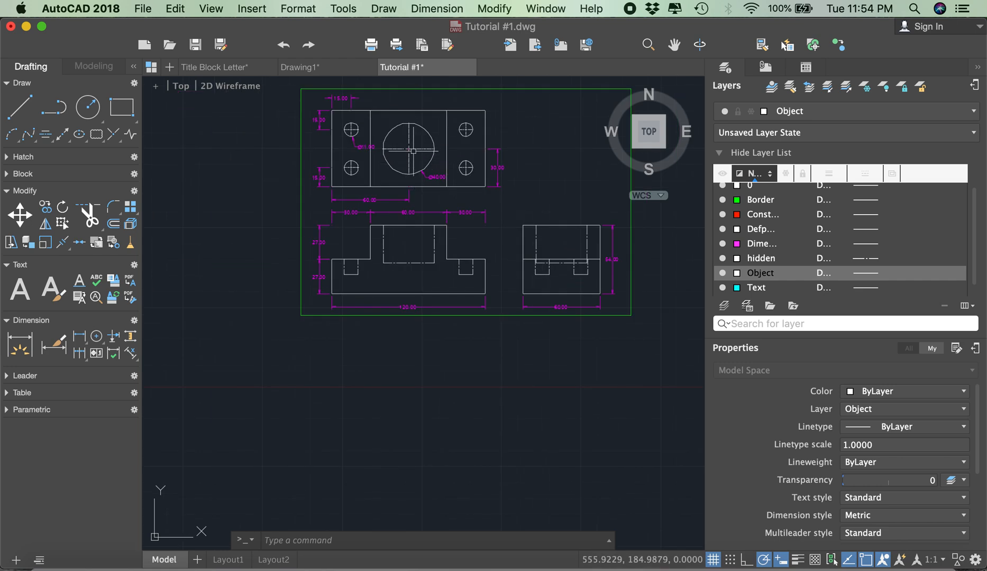
pyautogui.scroll(-3, 436, 164)
pyautogui.scroll(1, 435, 174)
pyautogui.scroll(4, 436, 174)
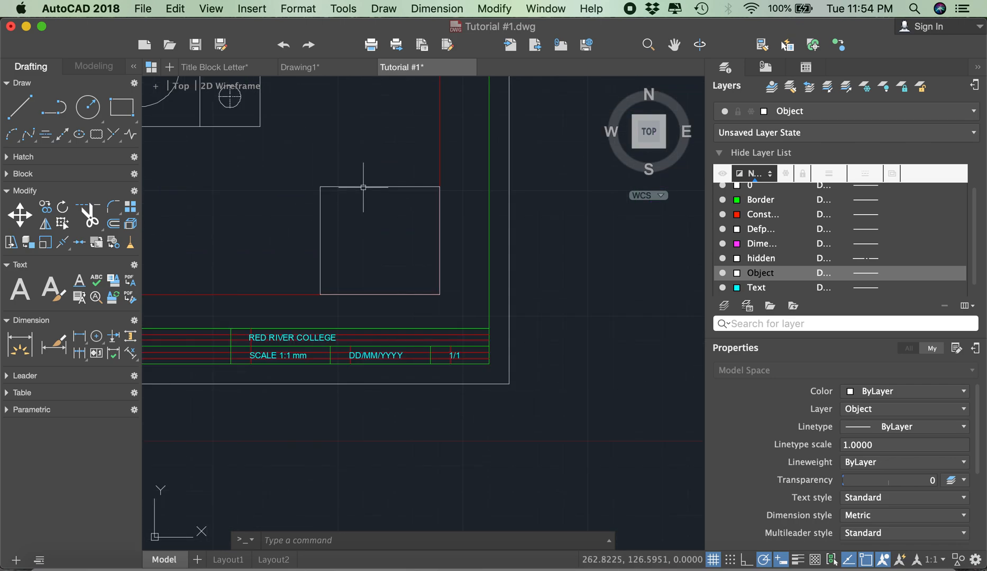
pyautogui.scroll(-2, 310, 186)
pyautogui.scroll(3, 596, 199)
pyautogui.scroll(1, 638, 207)
pyautogui.scroll(-1, 500, 197)
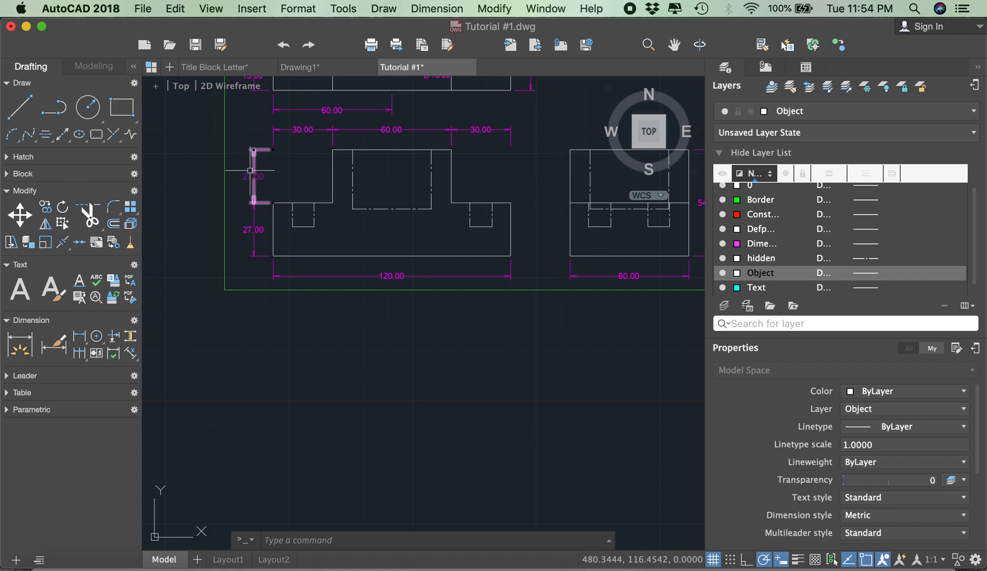
pyautogui.scroll(-5, 353, 193)
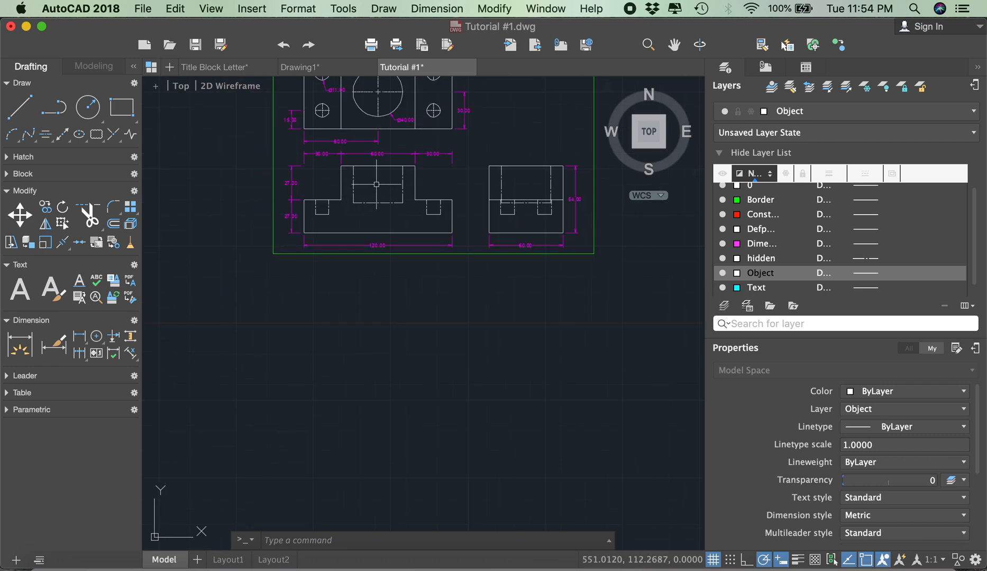
pyautogui.scroll(5, 191, 110)
# Step: Draw a horizontal line across the side view rectangle between the midpoints of its two vertical edges
pyautogui.click(19, 106)
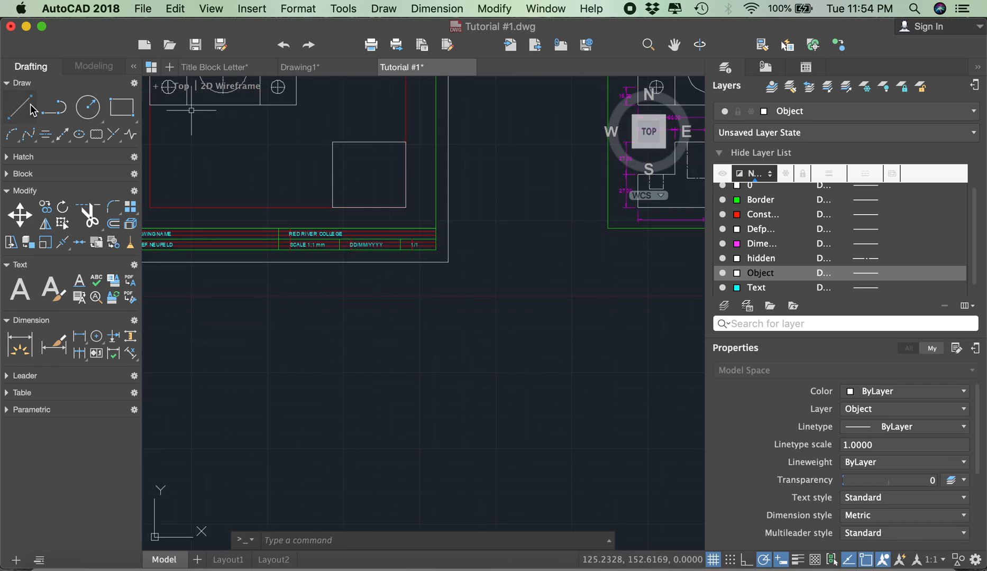
pyautogui.scroll(4, 344, 148)
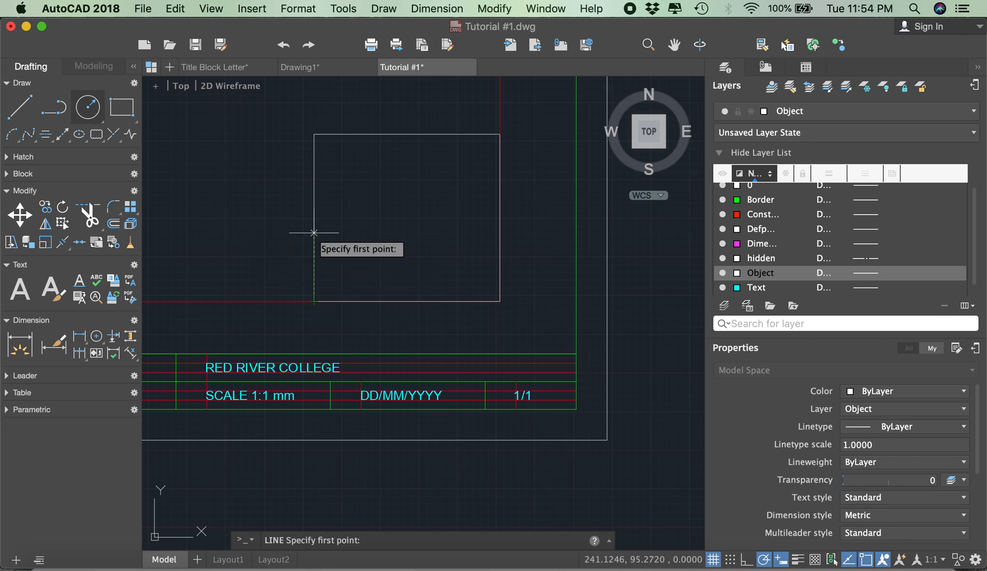
pyautogui.click(315, 217)
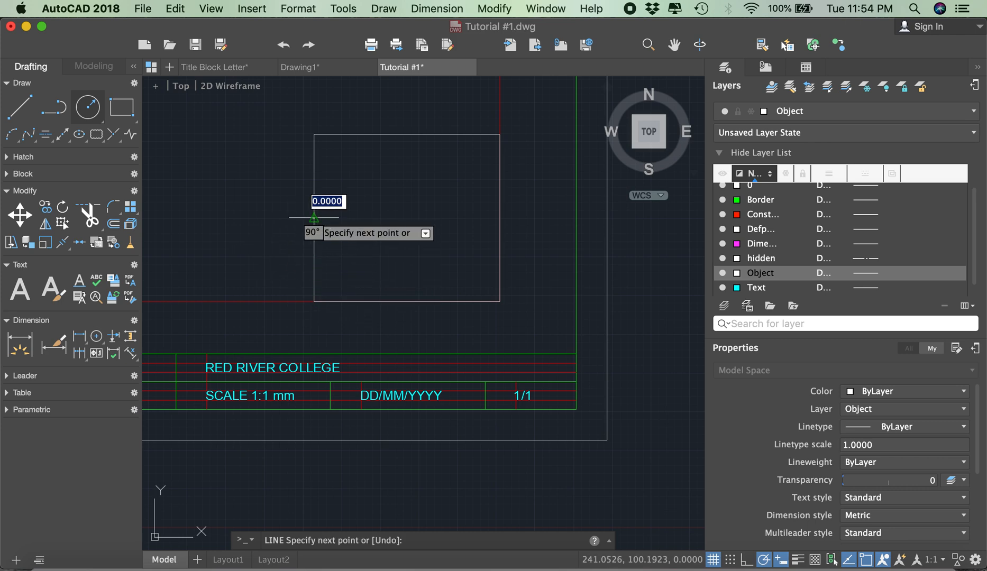
pyautogui.click(498, 218)
pyautogui.rightClick(440, 244)
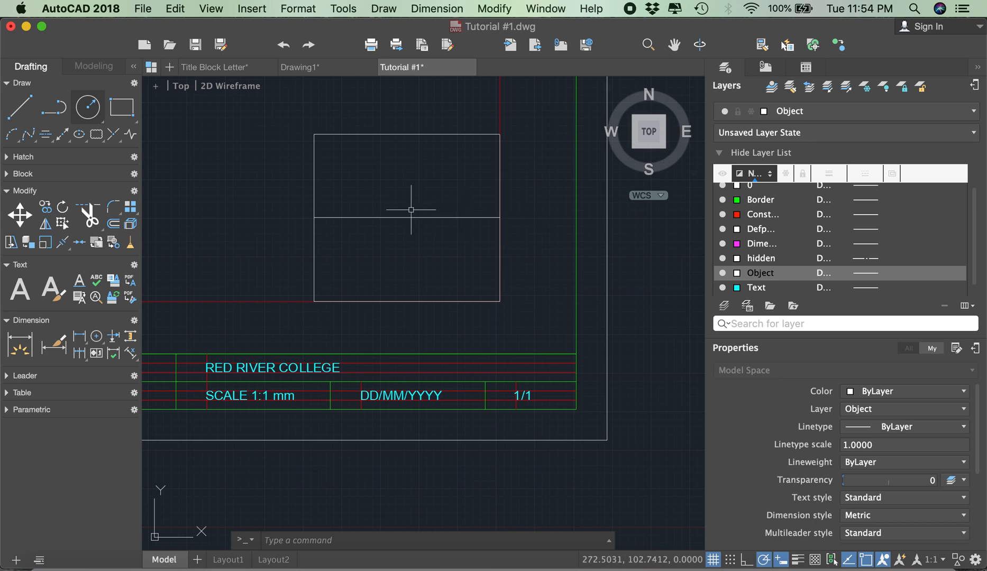
# Step: Make Construction the current layer and draw a horizontal construction line (XLINE) through the top view's lower-right corner
pyautogui.scroll(-4, 368, 201)
pyautogui.scroll(2, 359, 194)
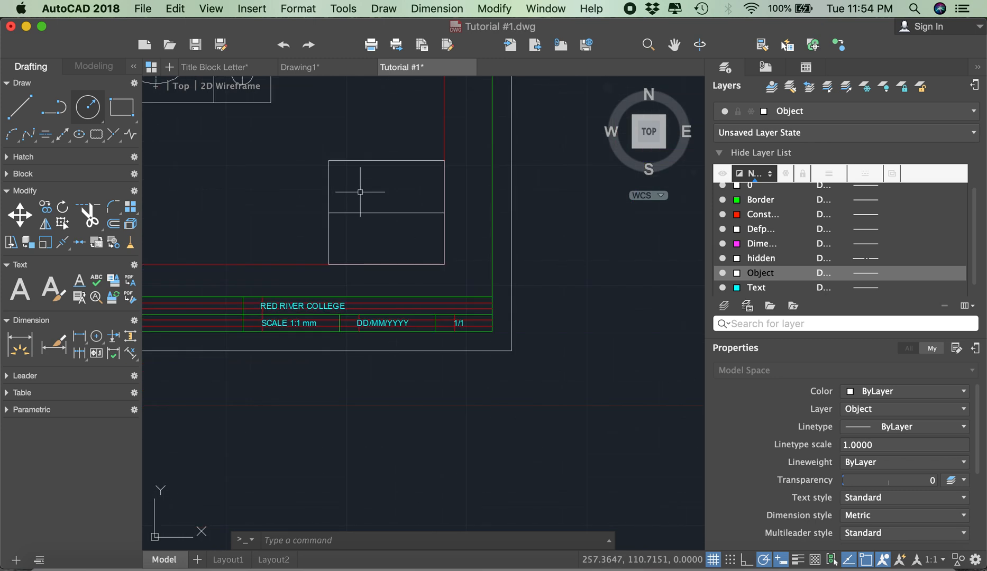
pyautogui.scroll(-3, 366, 192)
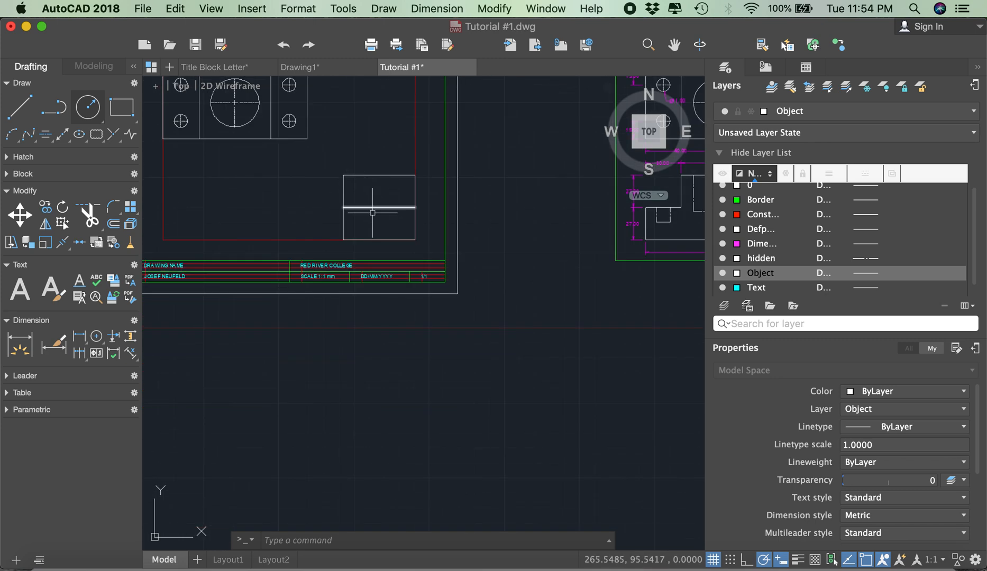
pyautogui.scroll(3, 353, 178)
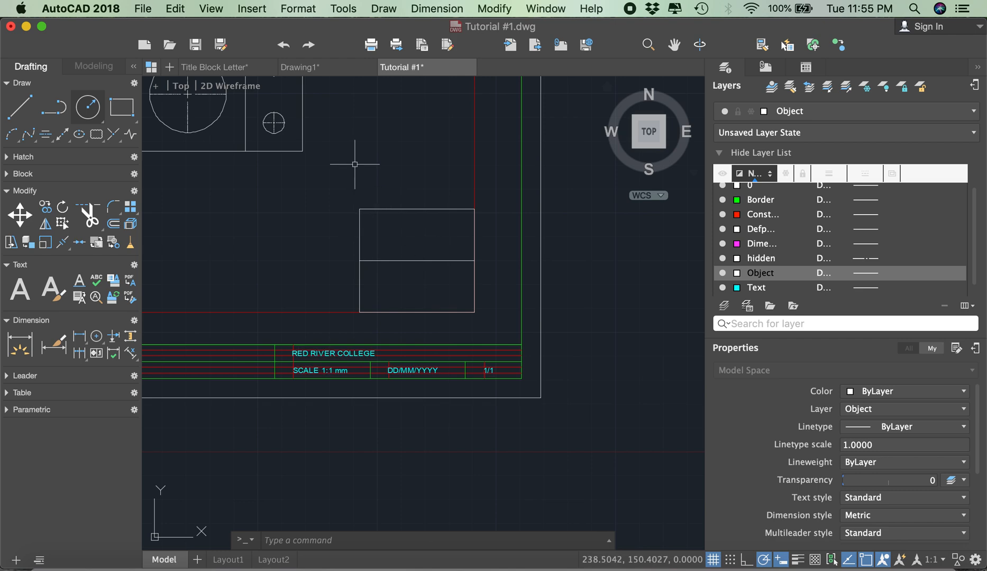
pyautogui.scroll(-2, 450, 217)
pyautogui.scroll(2, 292, 145)
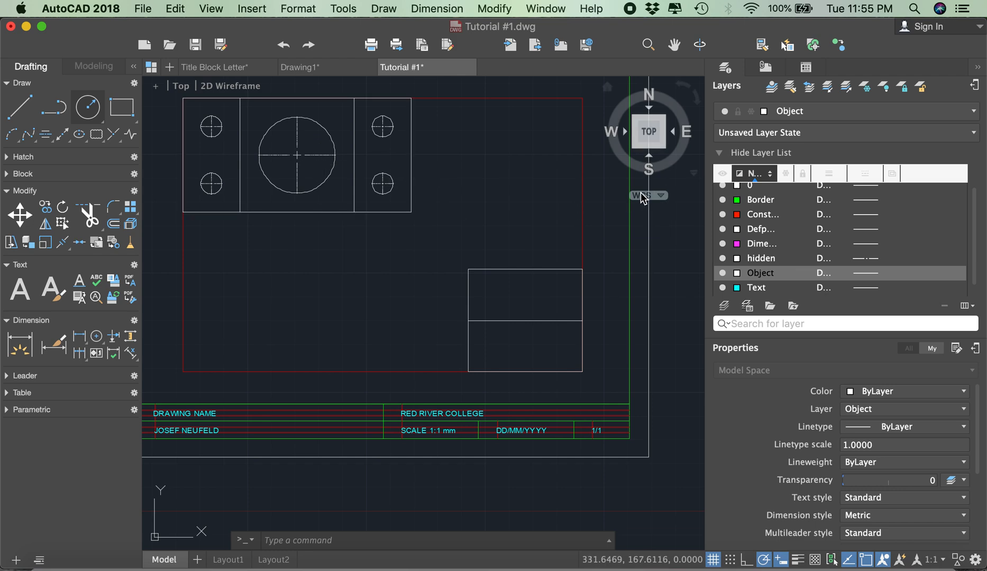
pyautogui.doubleClick(760, 214)
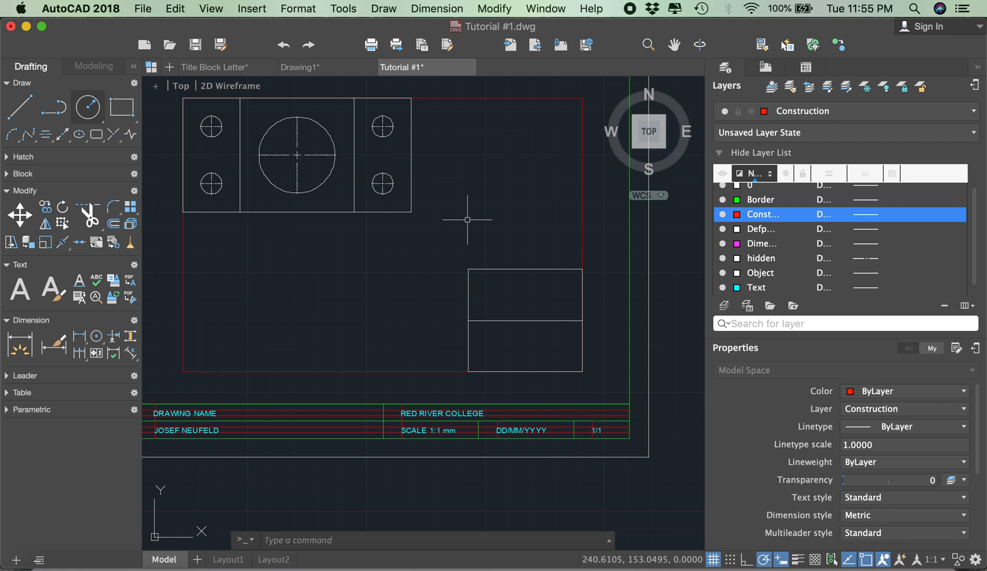
pyautogui.write('xl')
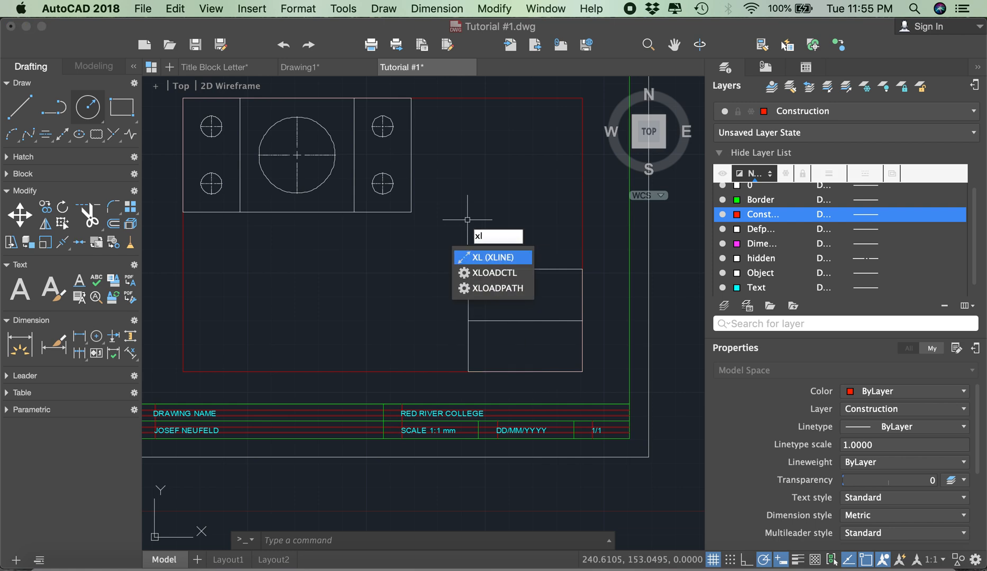
pyautogui.press('Return')
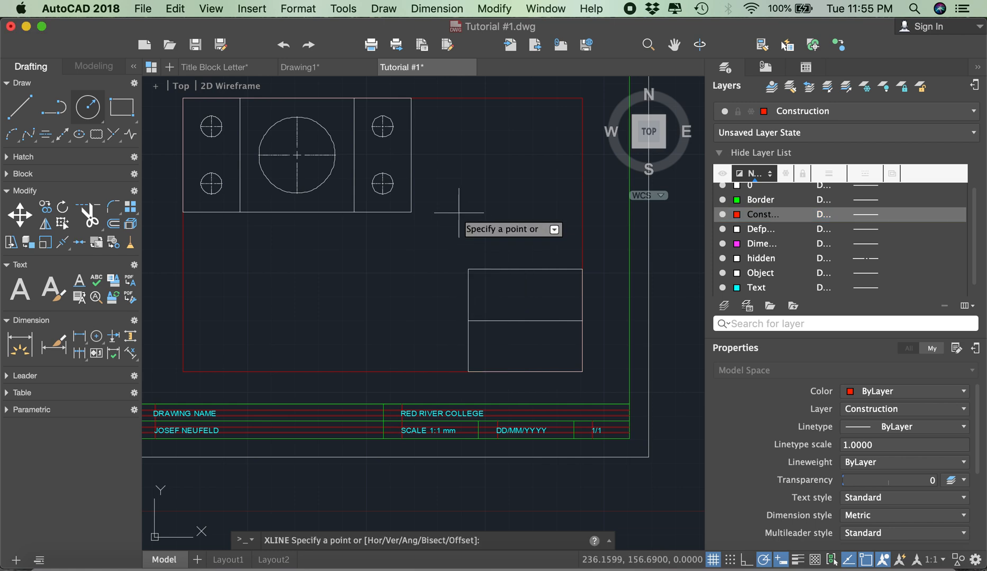
pyautogui.click(411, 212)
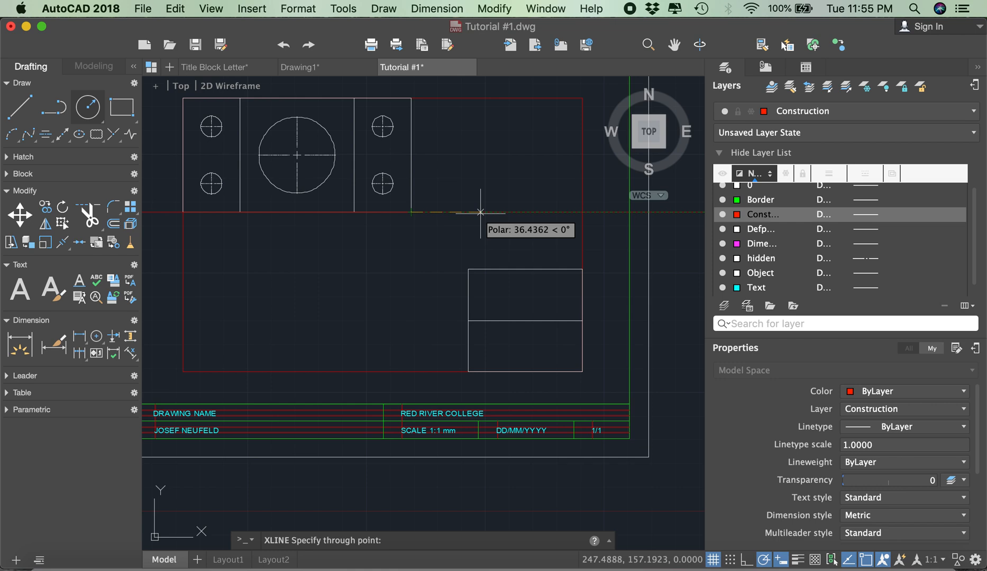
pyautogui.click(441, 213)
pyautogui.press('Return')
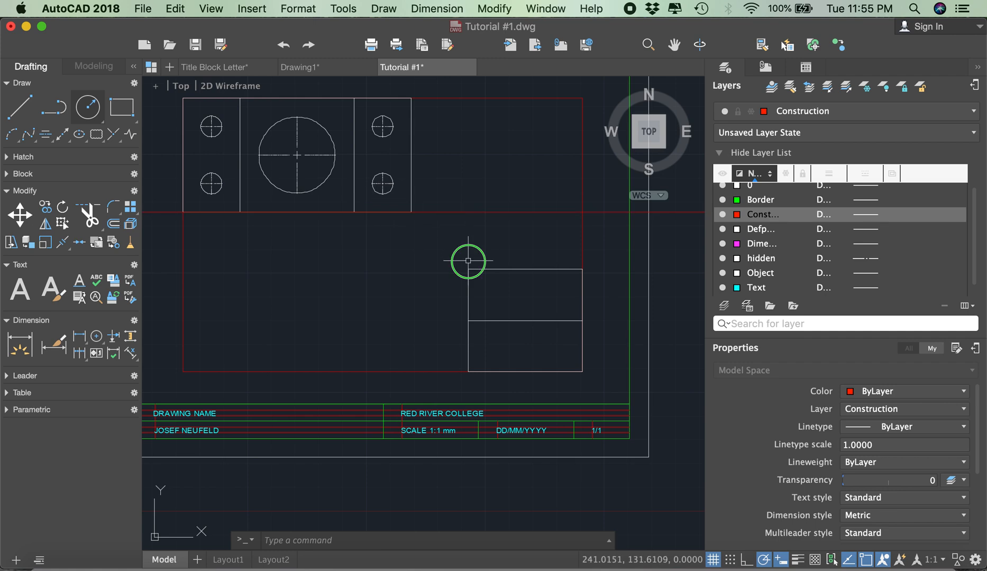
# Step: Draw a vertical construction line through the upper-left corner of the side view rectangle
pyautogui.press('Return')
pyautogui.click(468, 269)
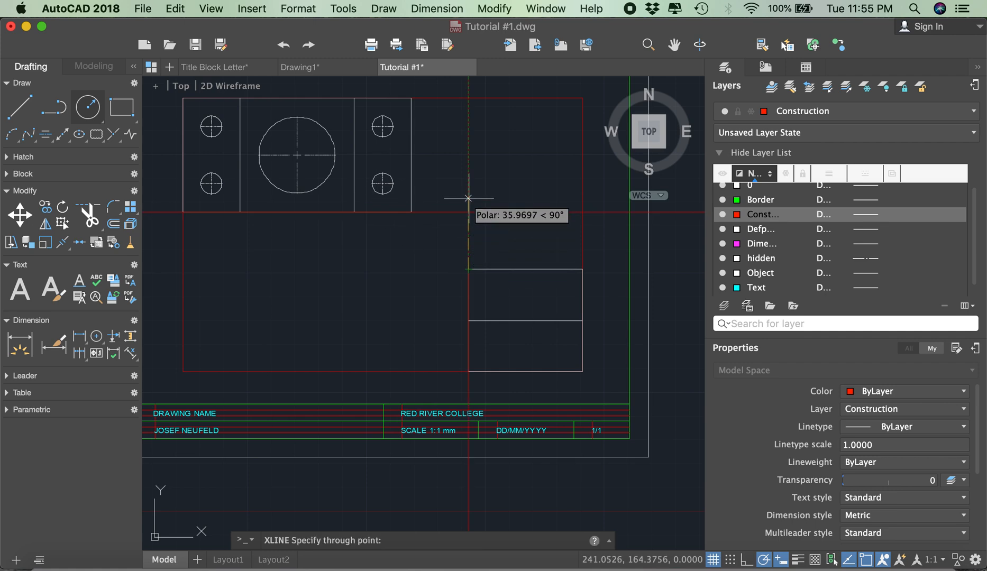
pyautogui.click(468, 181)
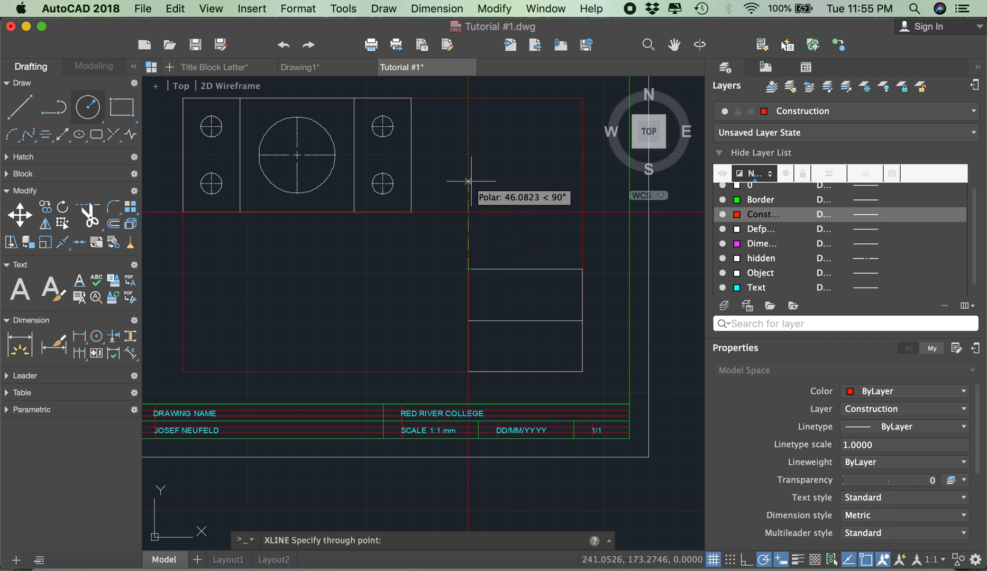
pyautogui.press('Return')
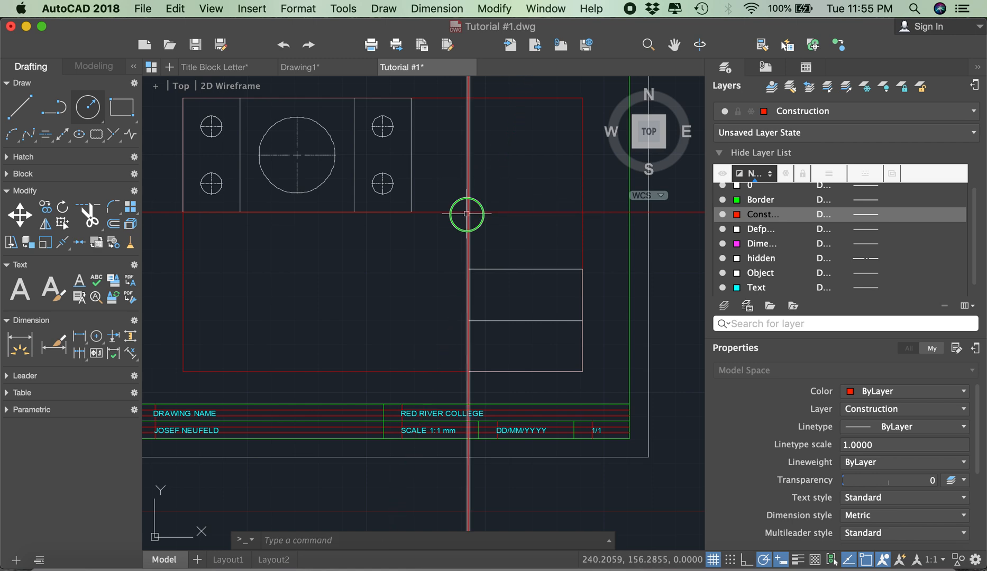
# Step: Draw a 45° diagonal construction line through the intersection of the horizontal and vertical construction lines
pyautogui.press('Return')
pyautogui.click(468, 212)
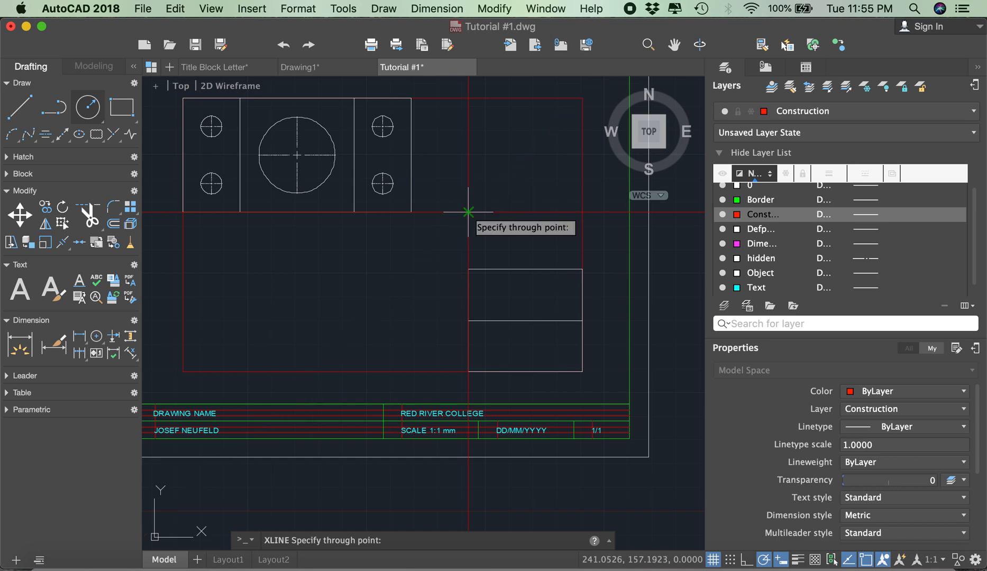
pyautogui.click(517, 163)
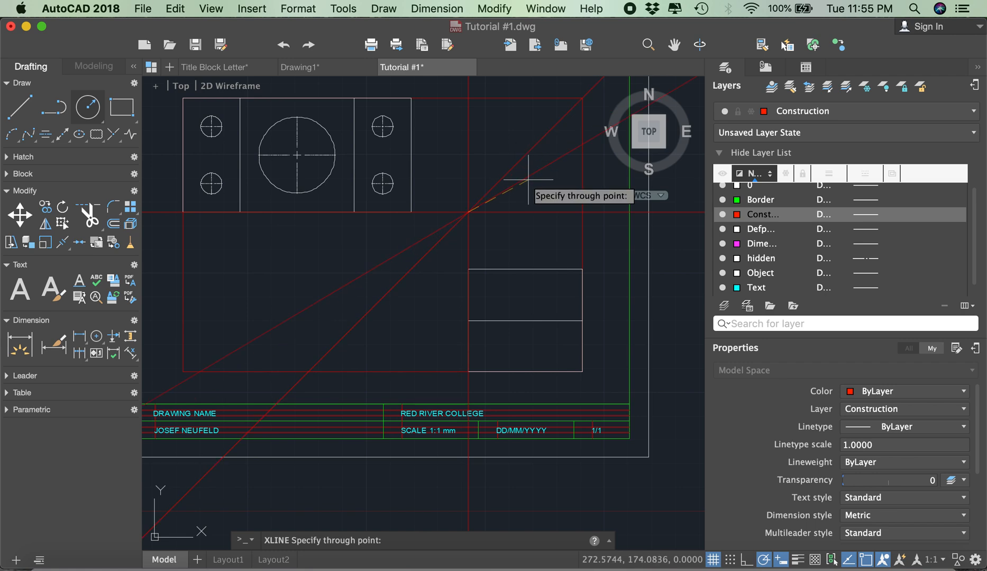
pyautogui.press('Escape')
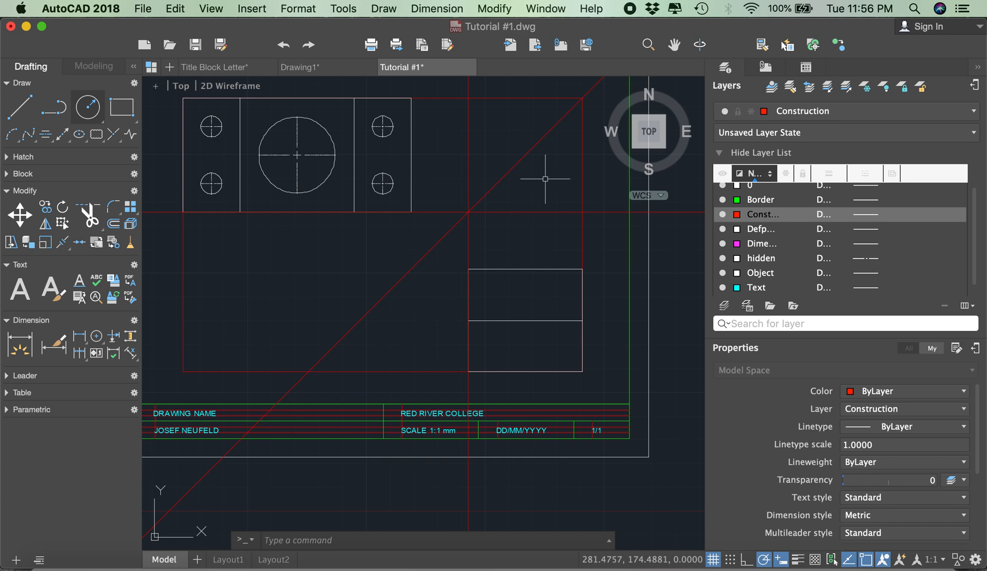
# Step: Draw a projection line from the large circle's bottom point across to the 45° line, then down to the side view's base
pyautogui.scroll(-5, 443, 198)
pyautogui.scroll(5, 487, 166)
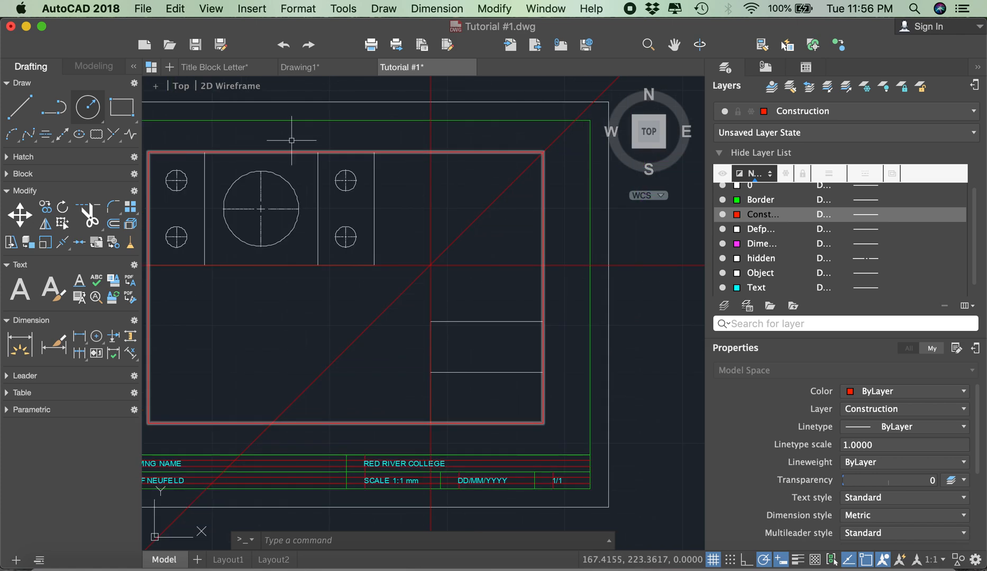
pyautogui.click(19, 116)
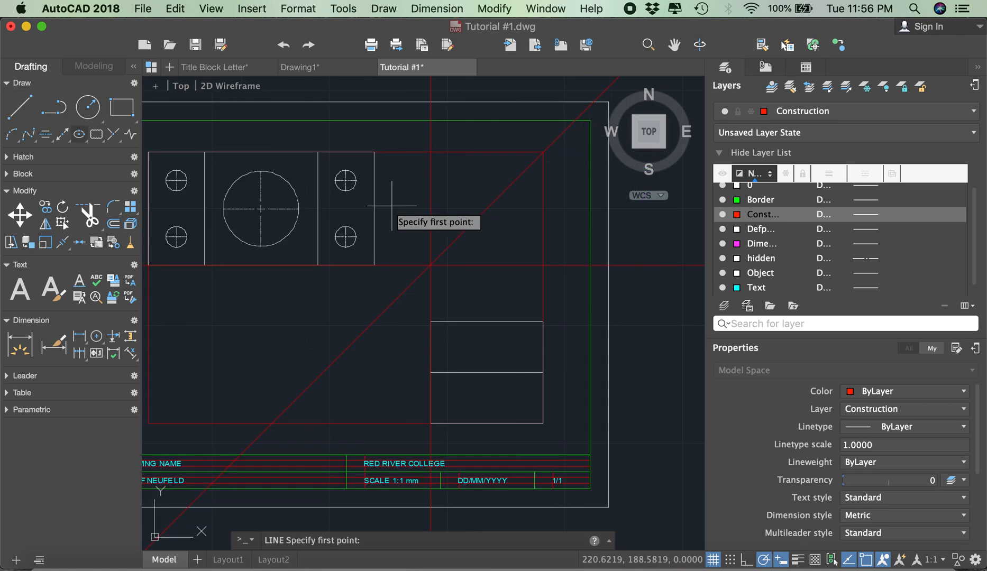
pyautogui.scroll(3, 281, 262)
pyautogui.scroll(6, 251, 247)
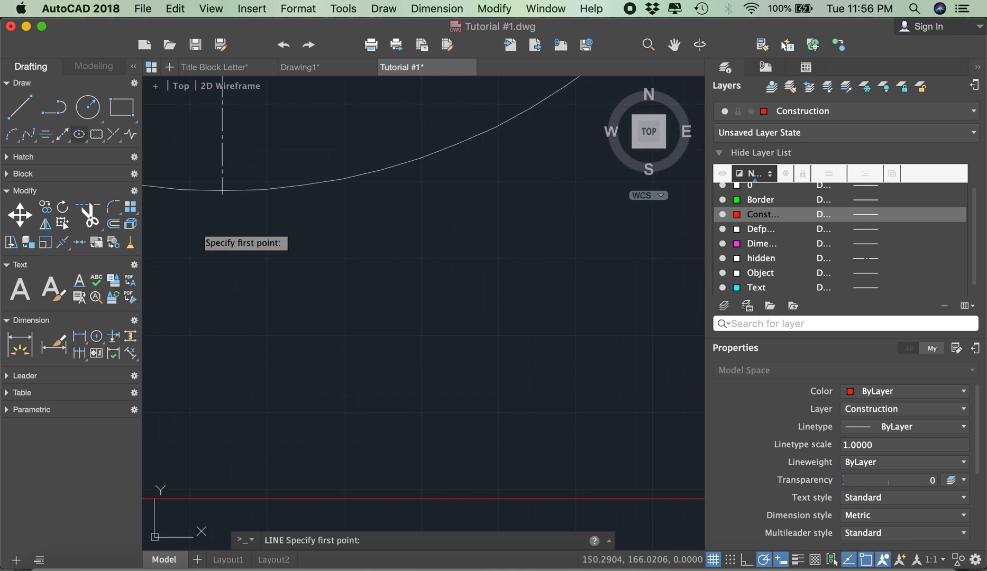
pyautogui.click(221, 188)
pyautogui.scroll(-3, 208, 196)
pyautogui.scroll(-5, 213, 194)
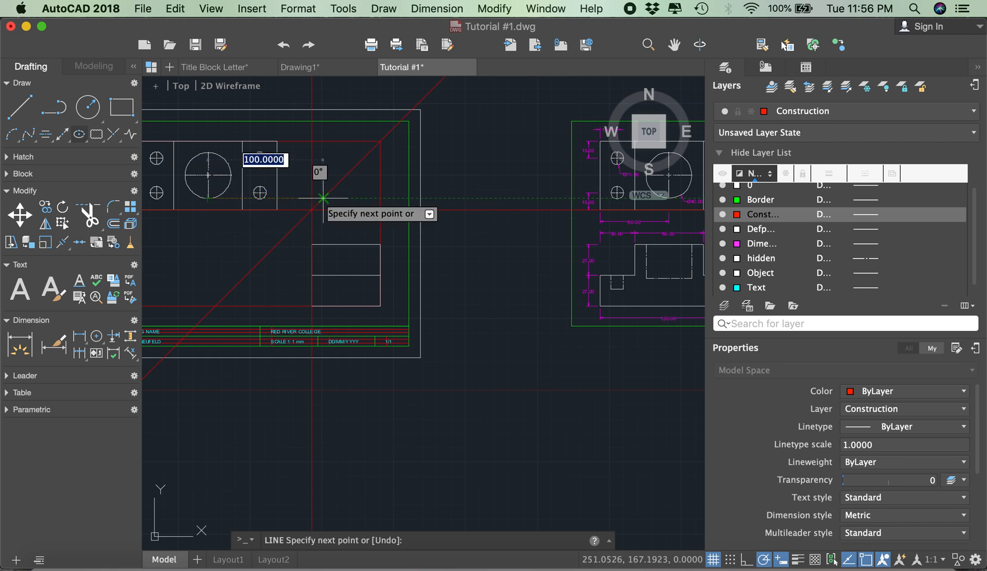
pyautogui.click(323, 199)
pyautogui.click(323, 306)
pyautogui.press('Escape')
# Step: Draw a projection line from the large circle's top point across to the 45° line, then down to the side view's base
pyautogui.scroll(10, 206, 153)
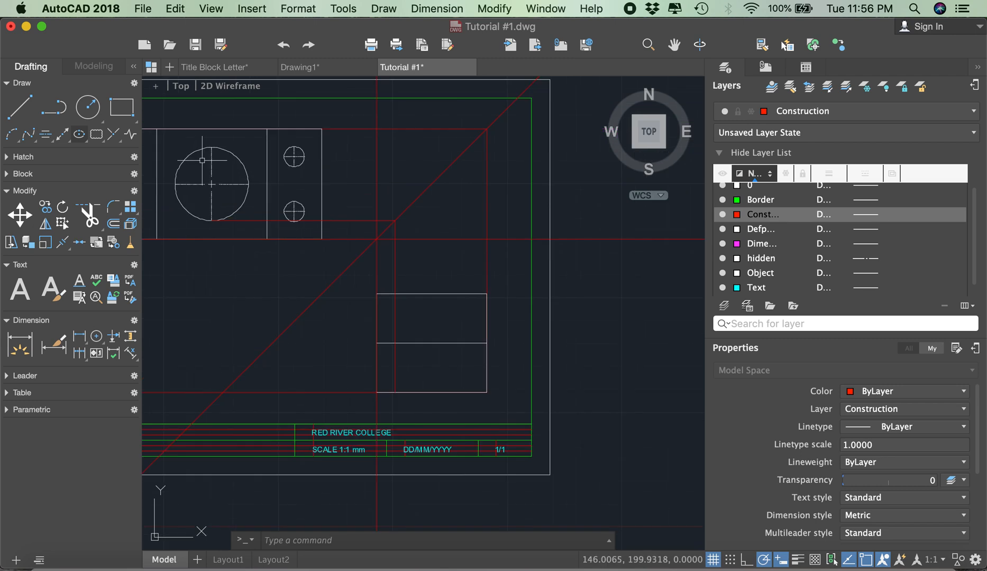
pyautogui.press('Return')
pyautogui.scroll(3, 258, 131)
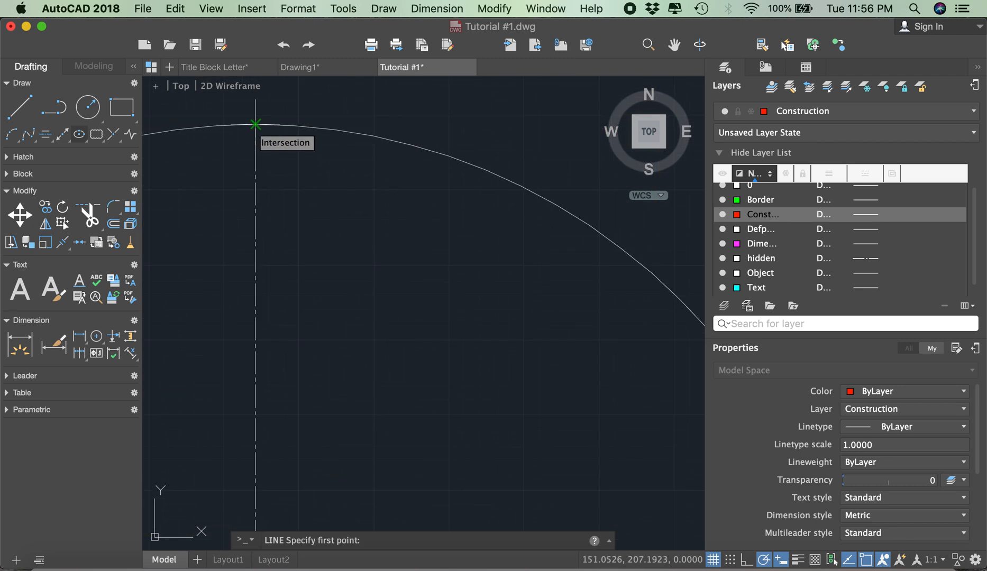
pyautogui.click(255, 125)
pyautogui.scroll(-10, 248, 140)
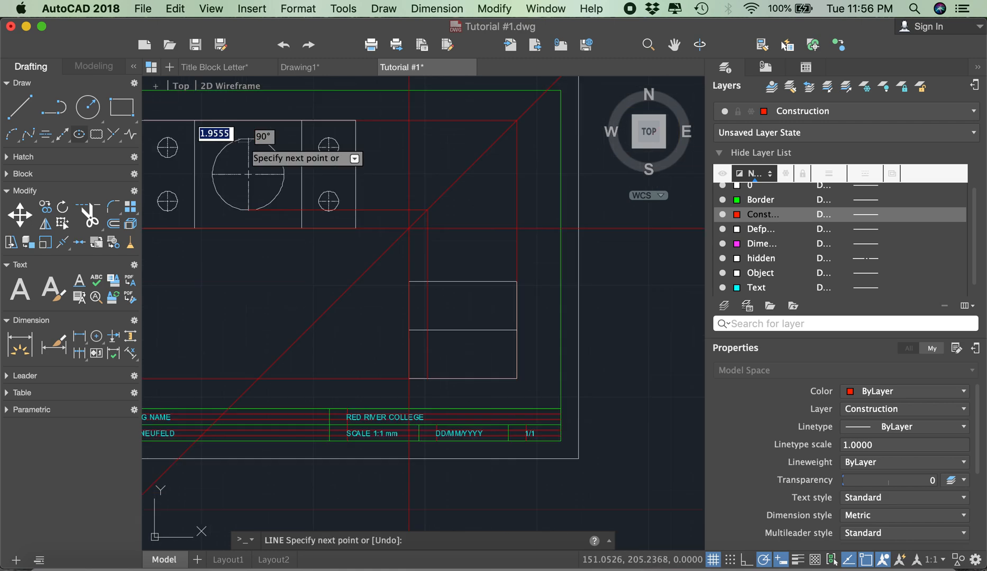
pyautogui.scroll(-2, 249, 139)
pyautogui.scroll(2, 313, 138)
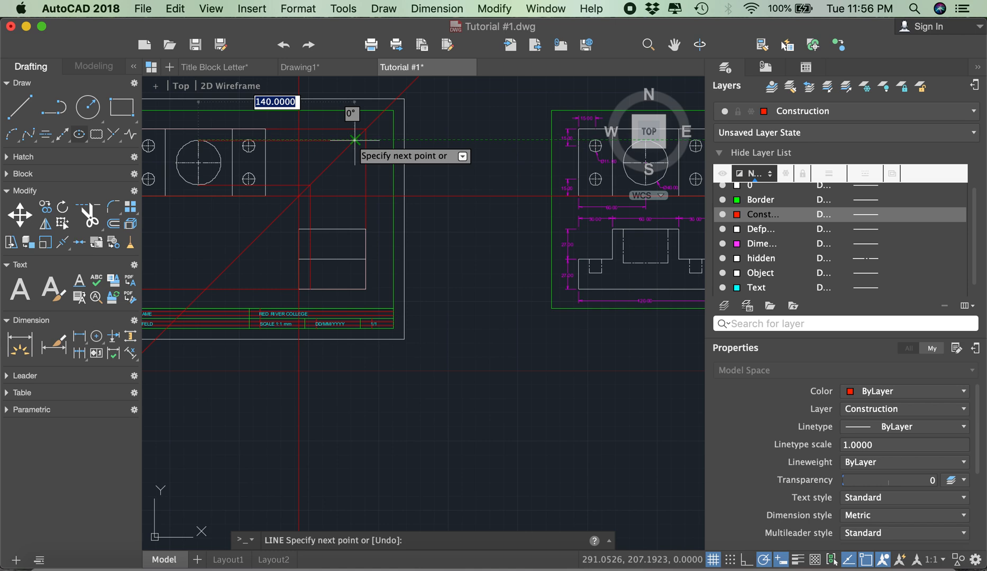
pyautogui.click(355, 139)
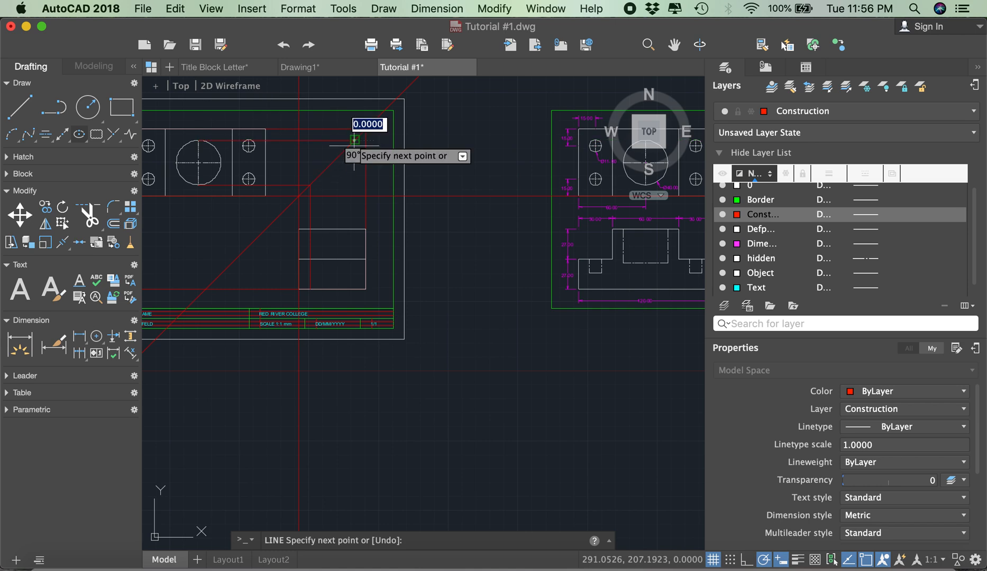
pyautogui.click(354, 290)
pyautogui.press('Escape')
# Step: Reload the HIDDEN linetype from acad.lin while managing the linetype of the hidden layer
pyautogui.scroll(-3, 342, 274)
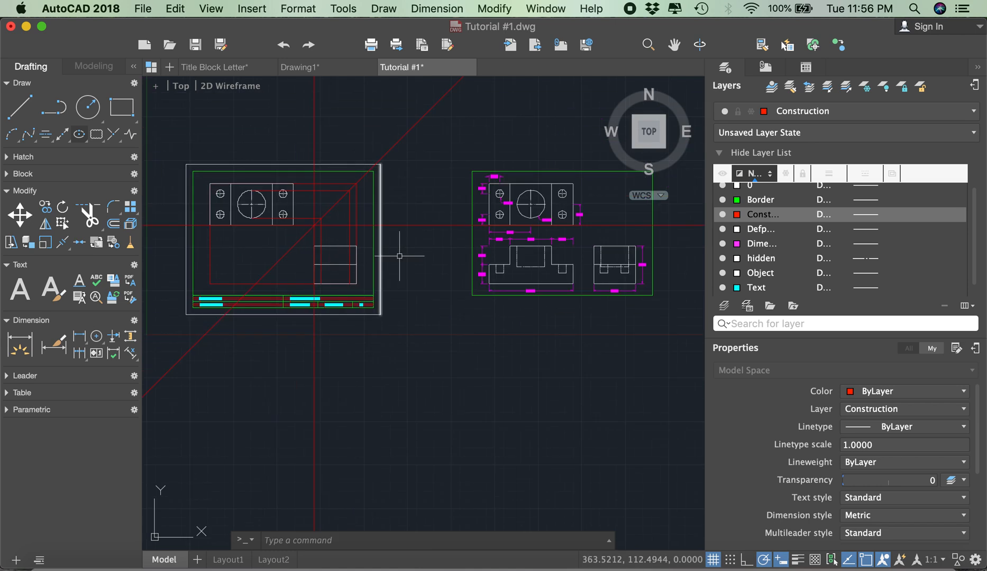
pyautogui.scroll(4, 609, 258)
pyautogui.scroll(2, 612, 231)
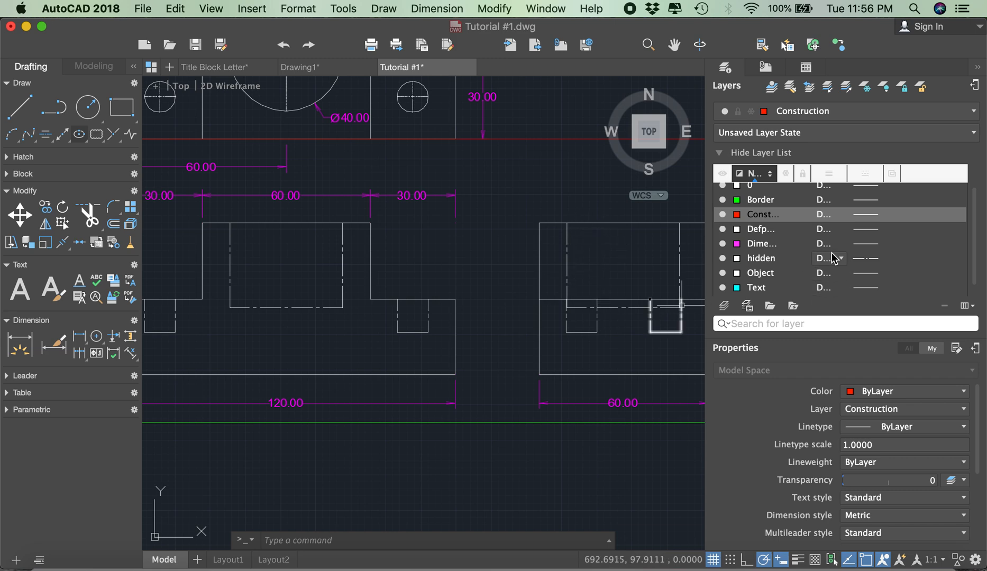
pyautogui.rightClick(865, 263)
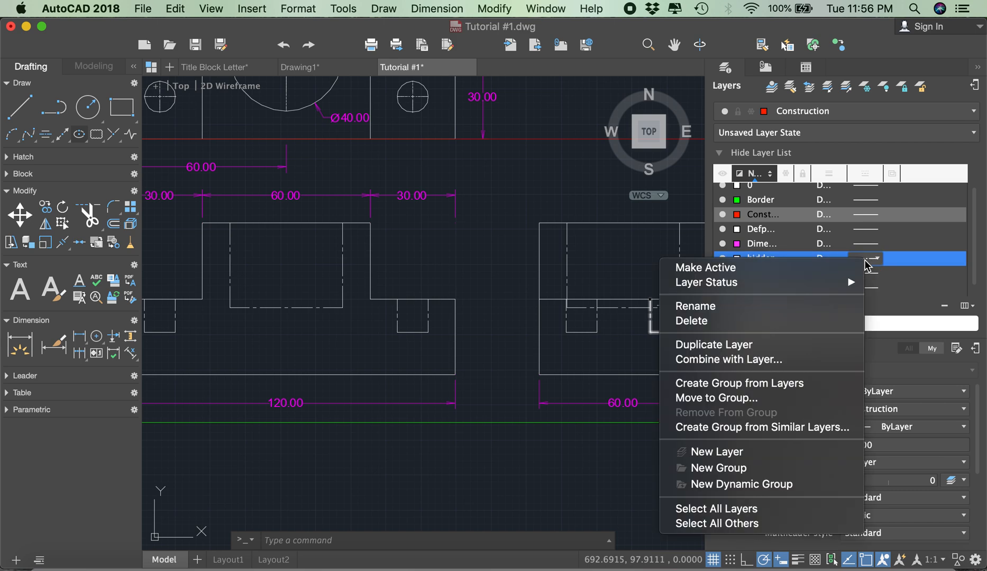
pyautogui.click(874, 260)
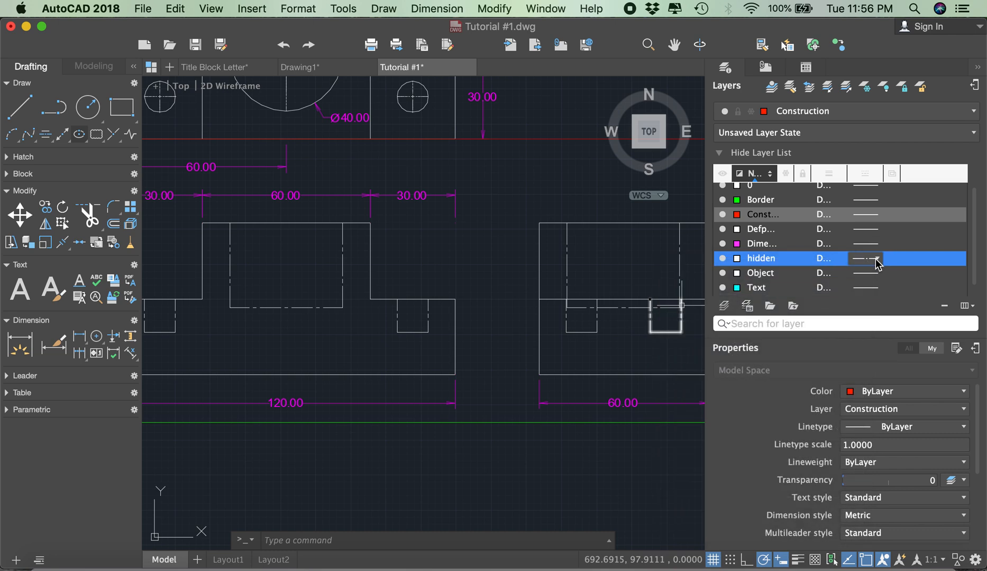
pyautogui.click(876, 258)
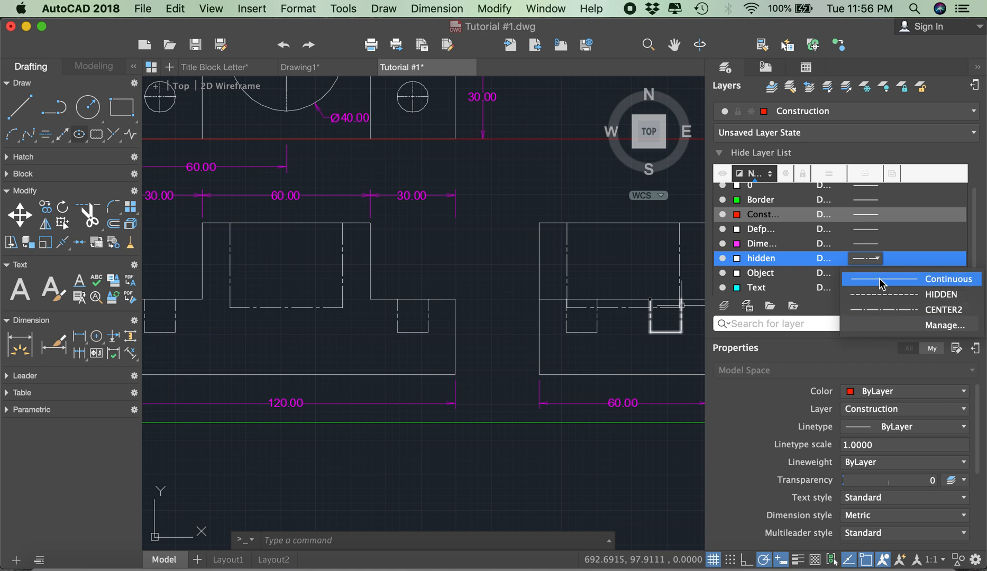
pyautogui.click(897, 331)
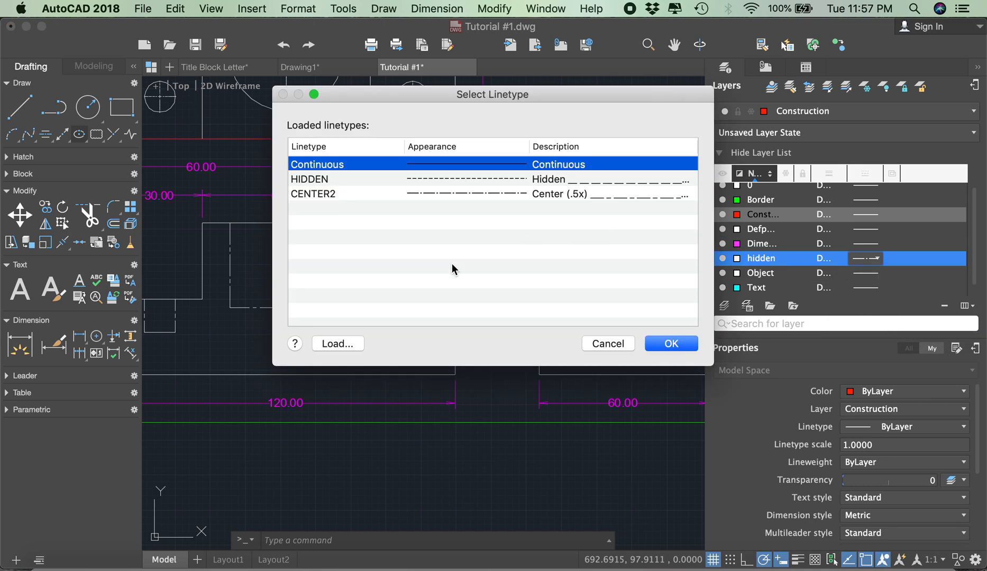
pyautogui.click(352, 344)
pyautogui.scroll(-15, 519, 194)
pyautogui.scroll(12, 507, 198)
pyautogui.scroll(-4, 507, 195)
pyautogui.scroll(-3, 508, 197)
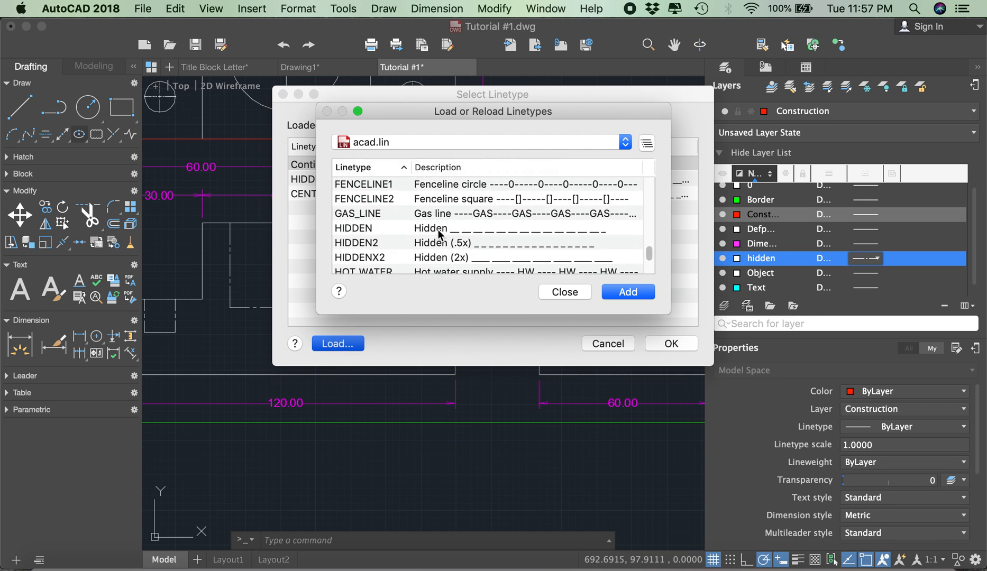
pyautogui.click(439, 232)
pyautogui.click(623, 294)
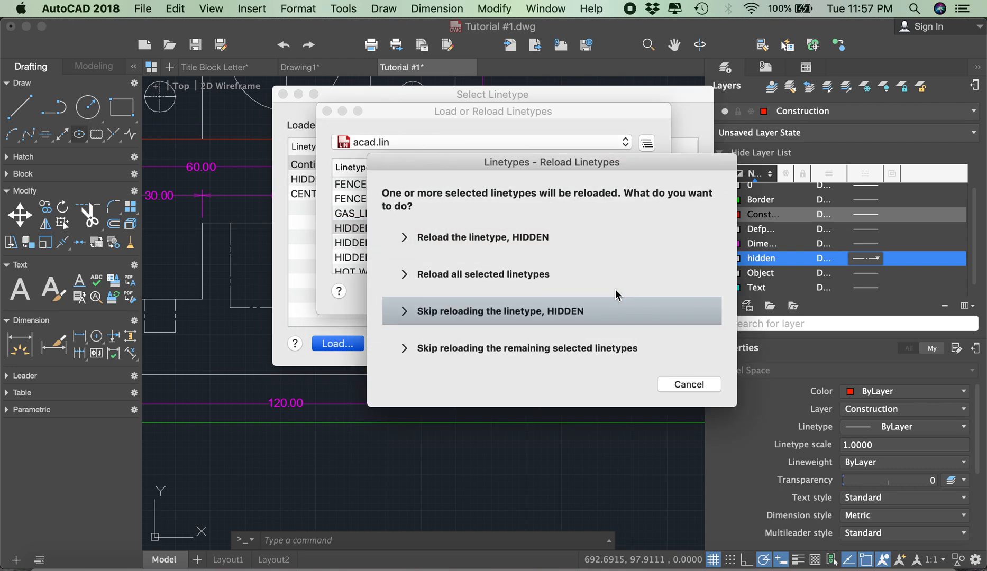
pyautogui.click(522, 239)
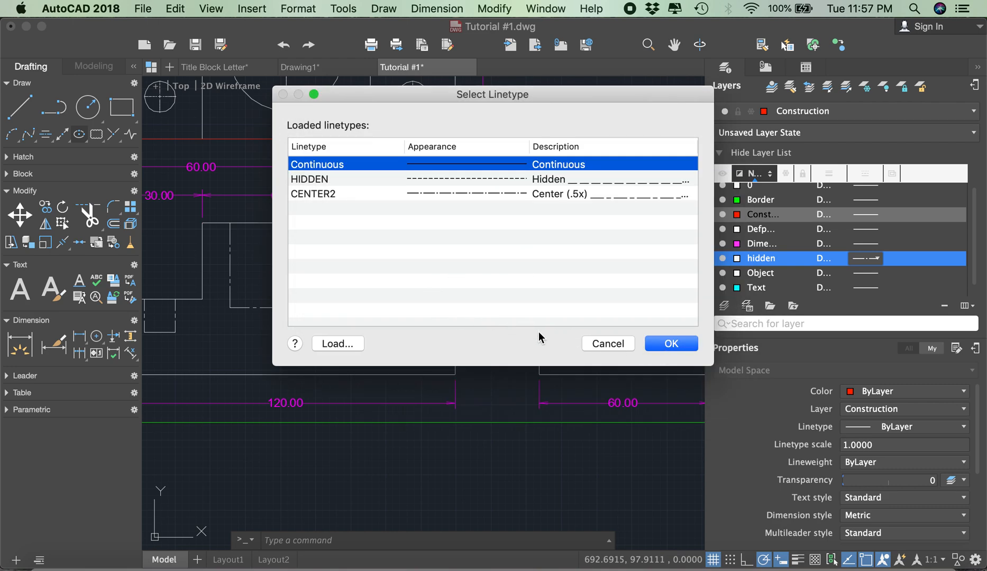
# Step: Set the hidden layer's linetype to HIDDEN
pyautogui.click(683, 347)
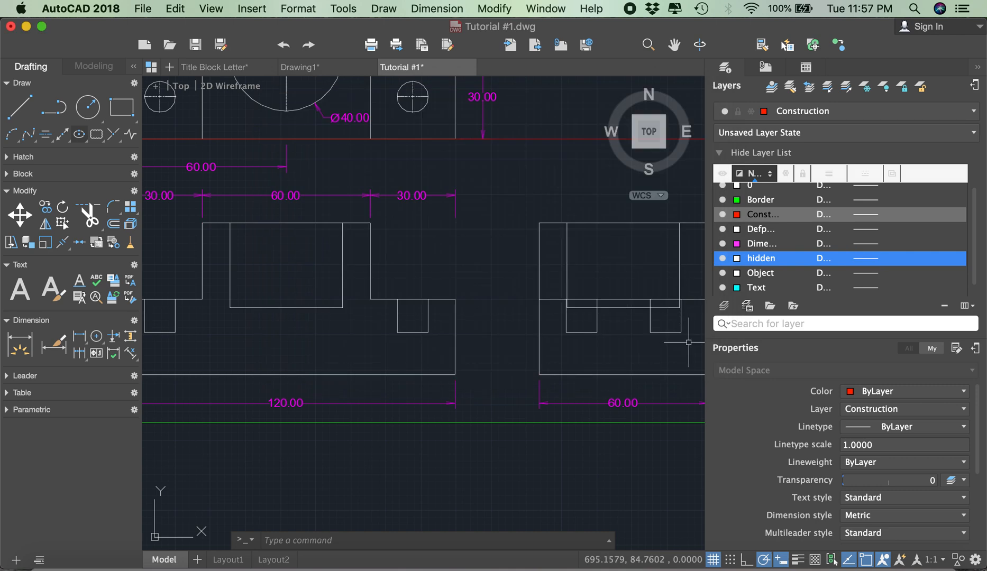
pyautogui.click(867, 258)
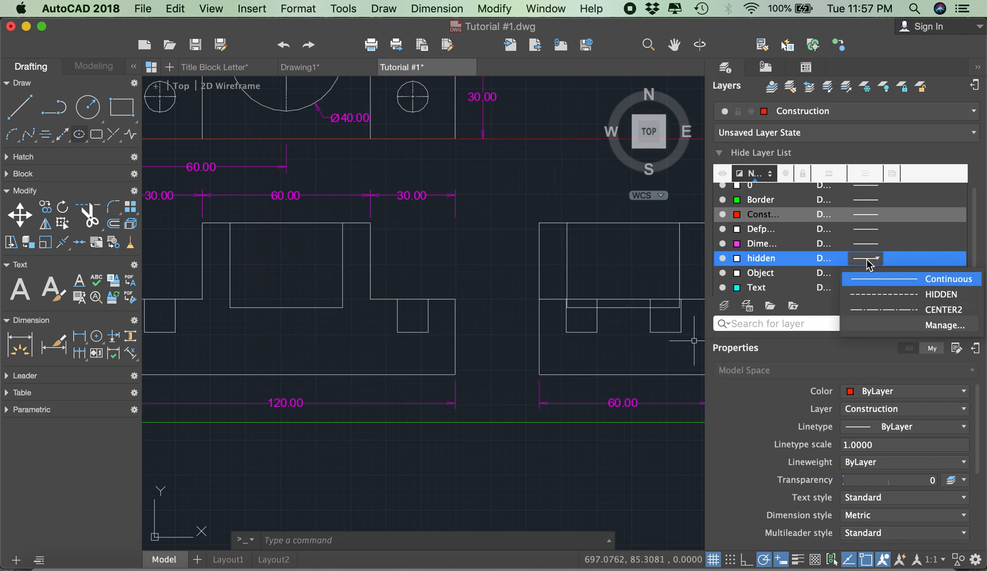
pyautogui.click(882, 295)
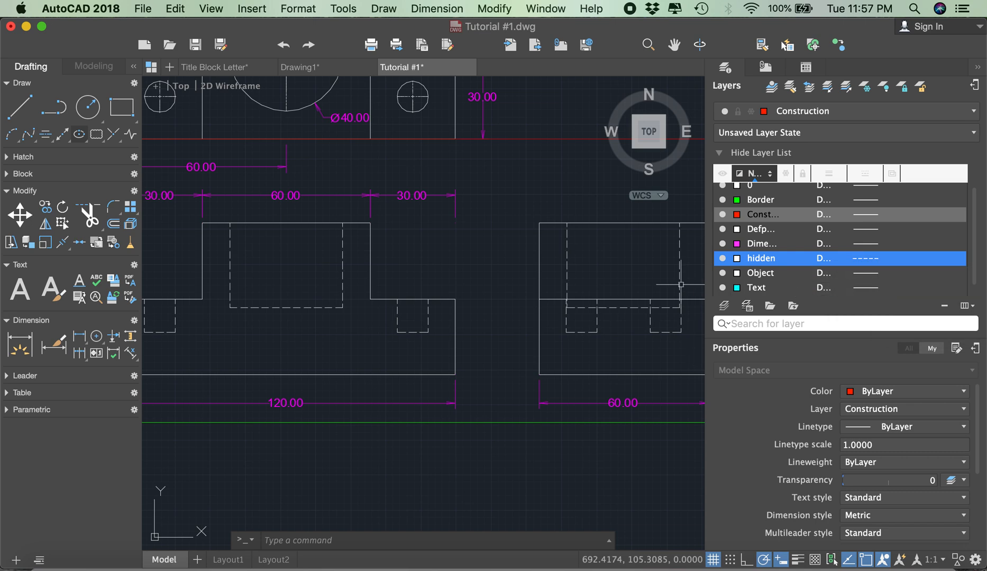
# Step: Measure the depth of the large hole's dashed outline in the front view of the dimensioned reference drawing
pyautogui.scroll(-5, 677, 281)
pyautogui.scroll(4, 464, 275)
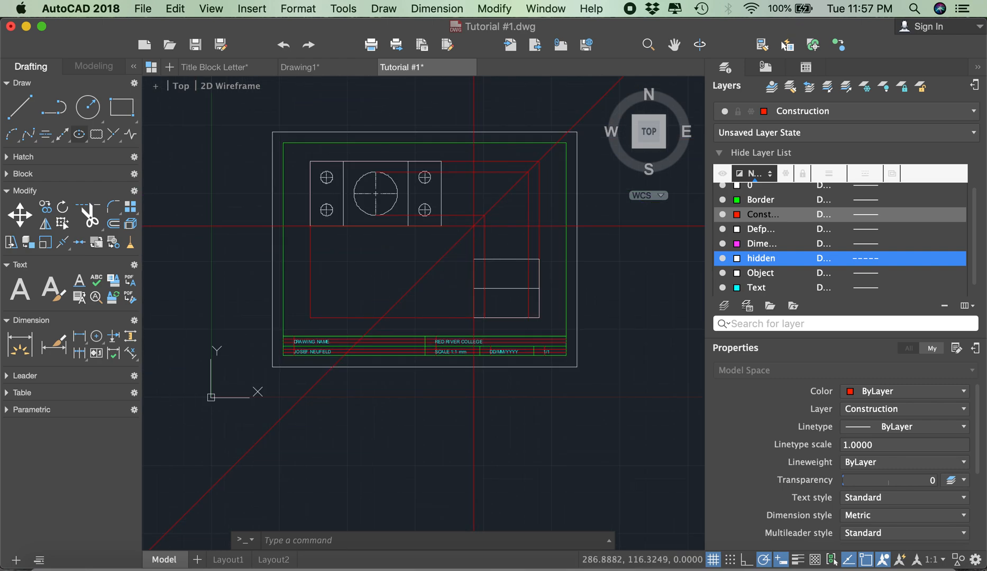
pyautogui.scroll(-2, 373, 252)
pyautogui.scroll(-3, 373, 252)
pyautogui.scroll(4, 461, 269)
pyautogui.scroll(-1, 462, 268)
pyautogui.scroll(-2, 461, 268)
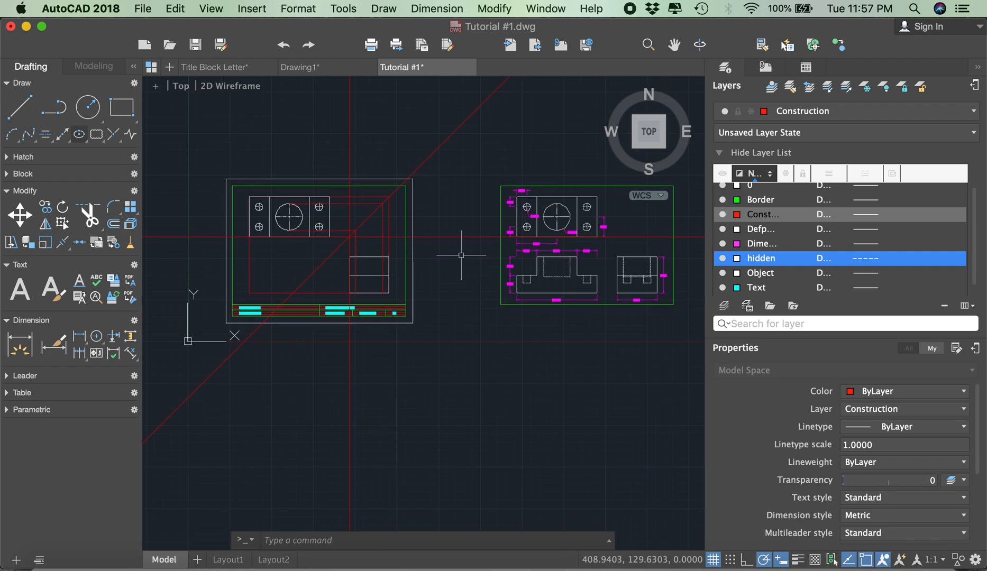
pyautogui.scroll(5, 426, 260)
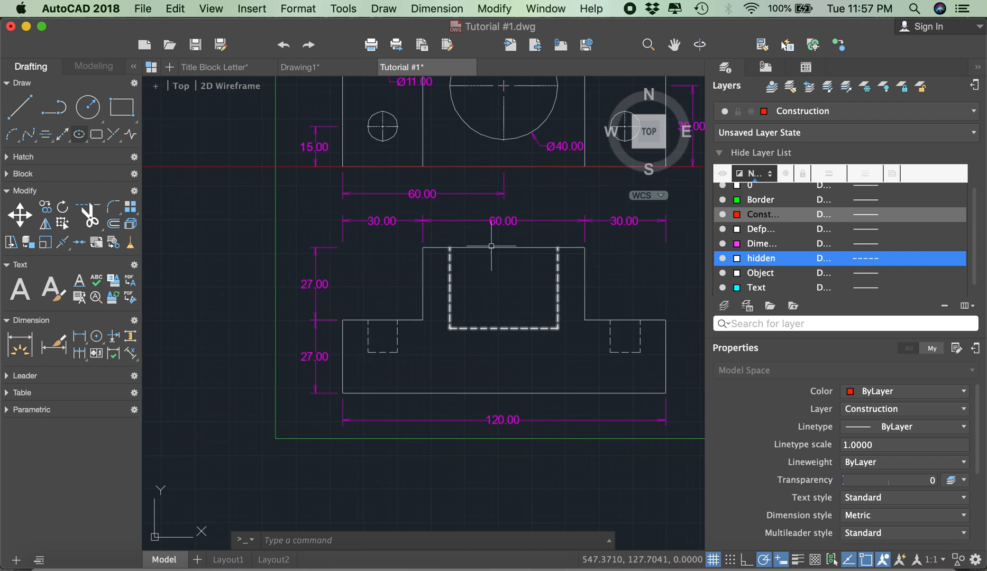
pyautogui.scroll(-3, 427, 263)
pyautogui.scroll(1, 424, 274)
pyautogui.scroll(3, 425, 275)
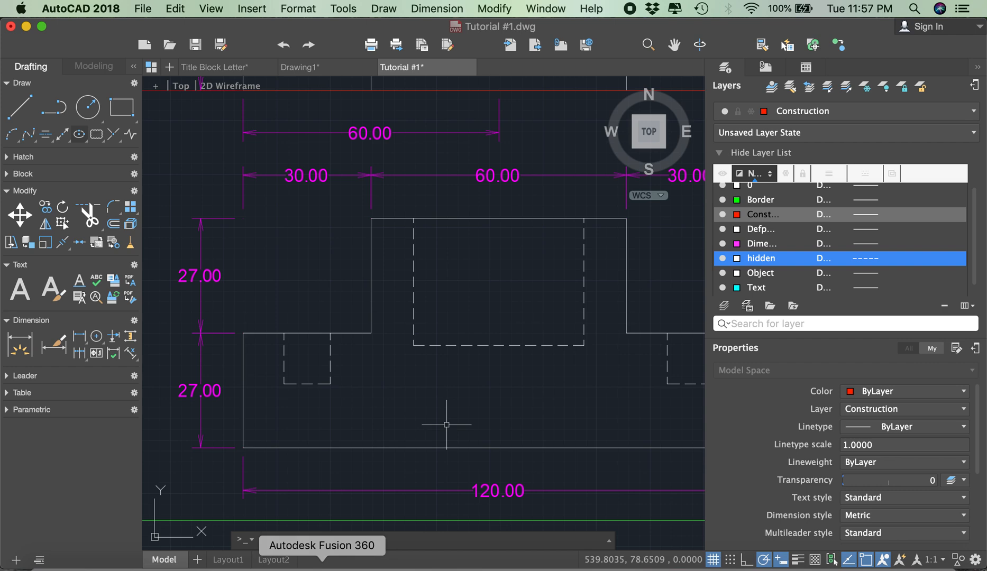
pyautogui.write('di')
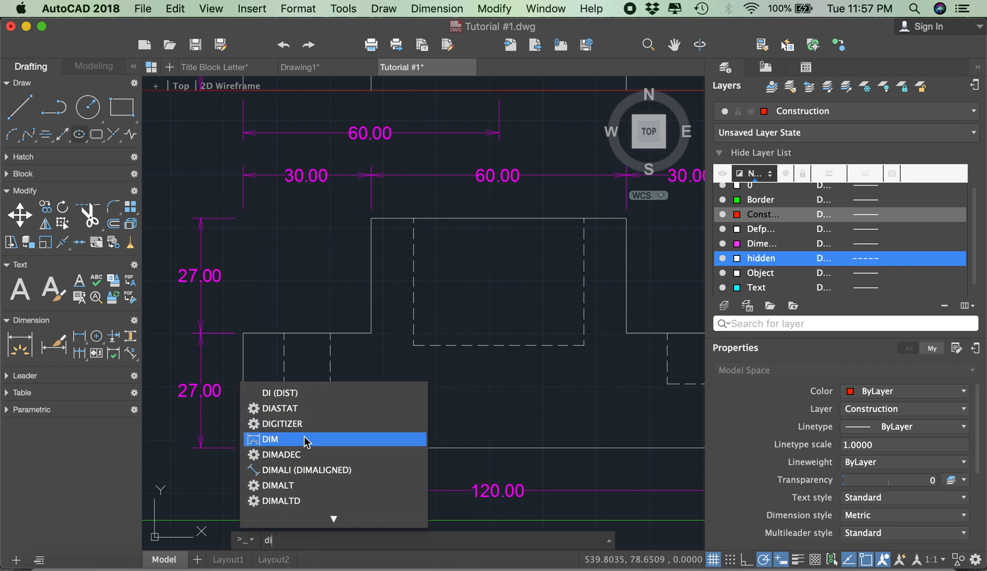
pyautogui.click(297, 397)
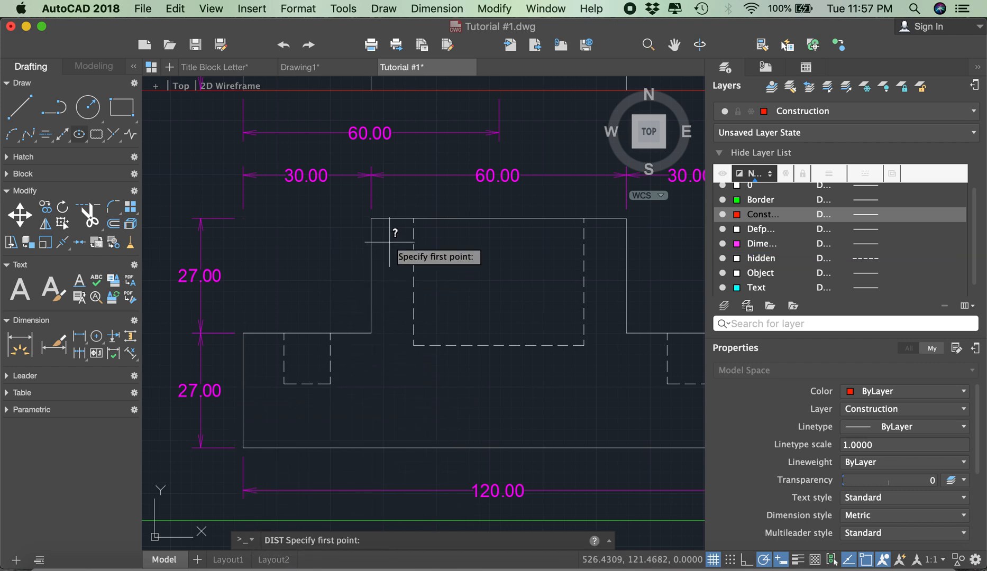
pyautogui.click(407, 222)
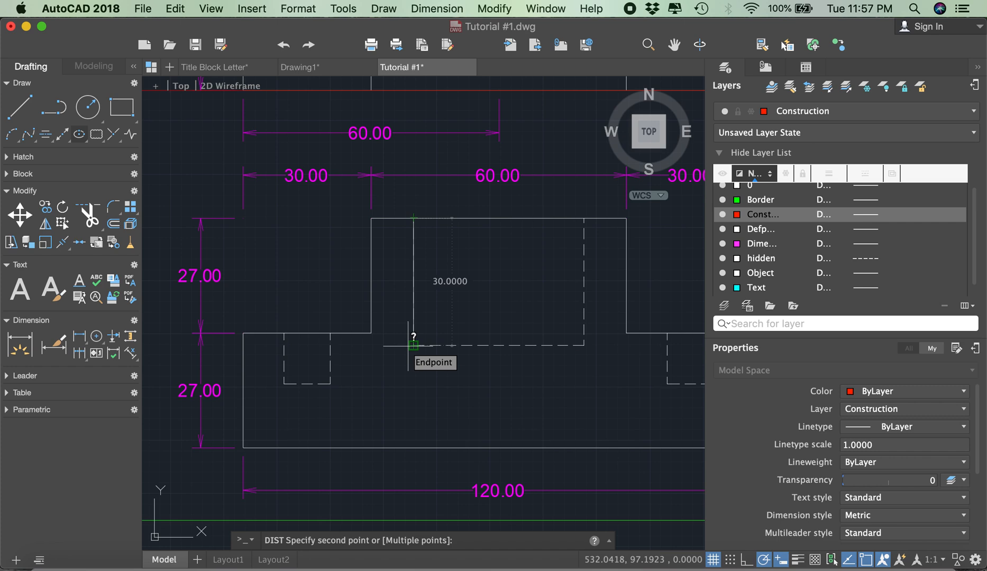
pyautogui.click(413, 345)
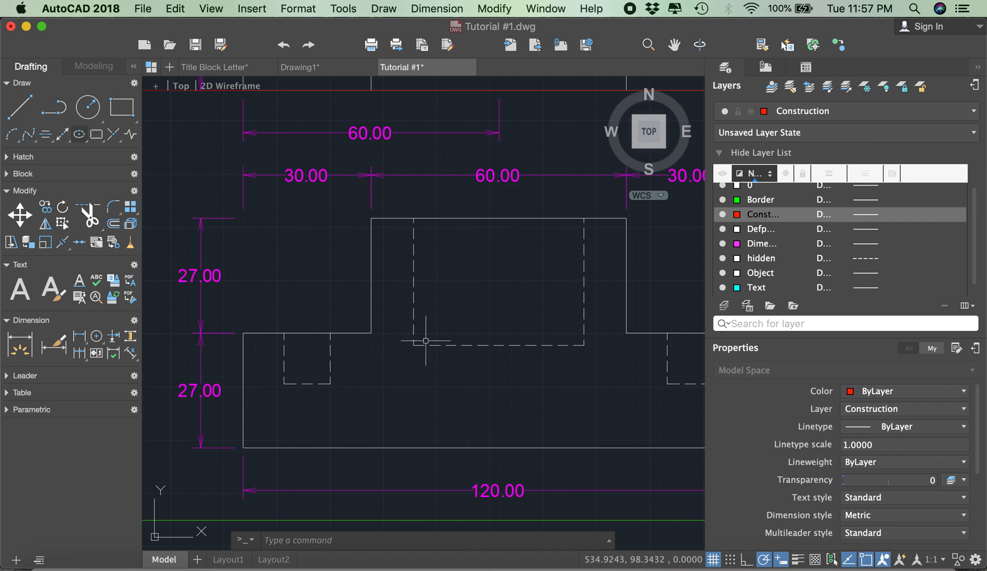
# Step: Draw a polyline in the side view from the top edge 30 mm down one projection line, across to the other, and back up to the top edge
pyautogui.scroll(-3, 418, 343)
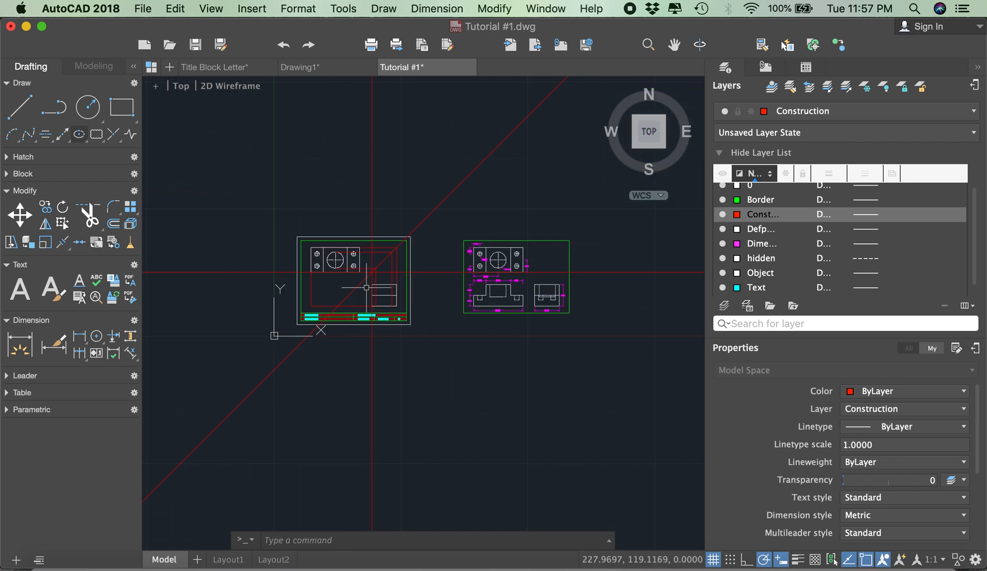
pyautogui.scroll(8, 370, 288)
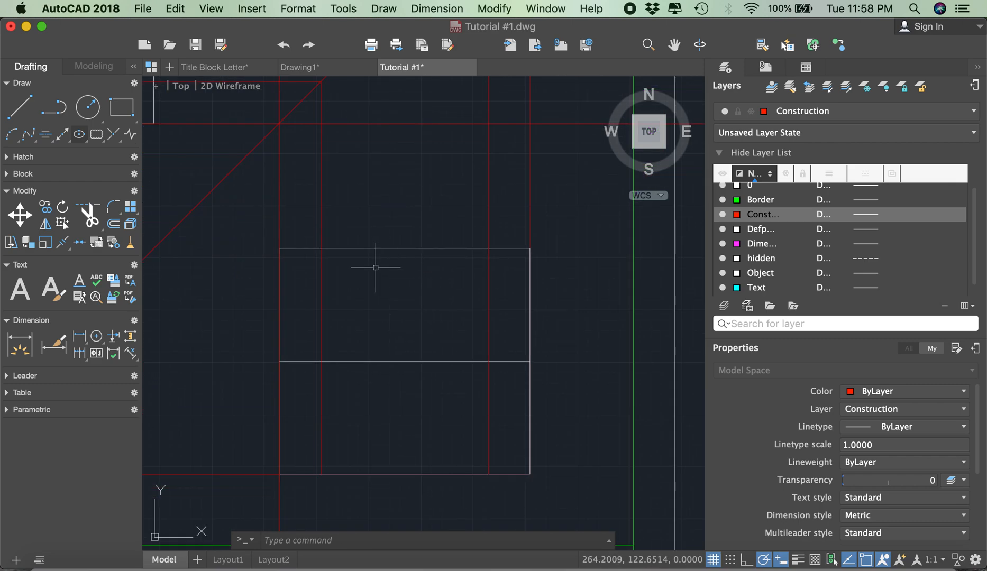
pyautogui.click(56, 117)
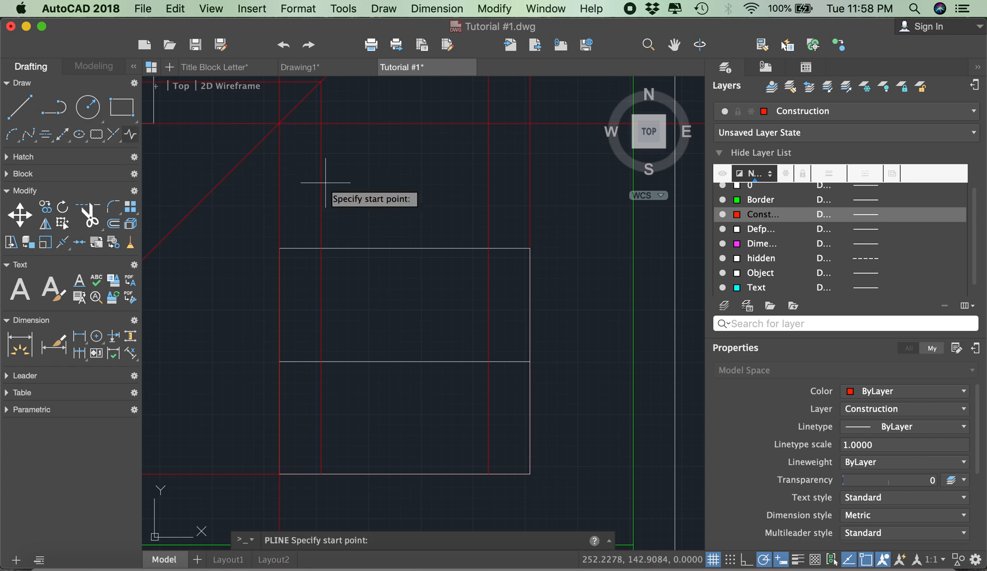
pyautogui.click(320, 248)
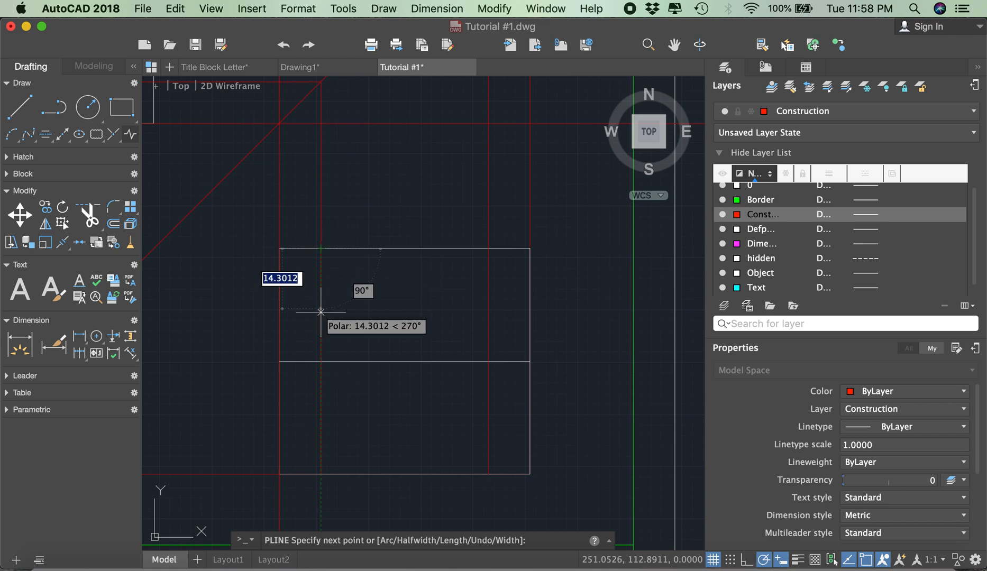
pyautogui.write('30')
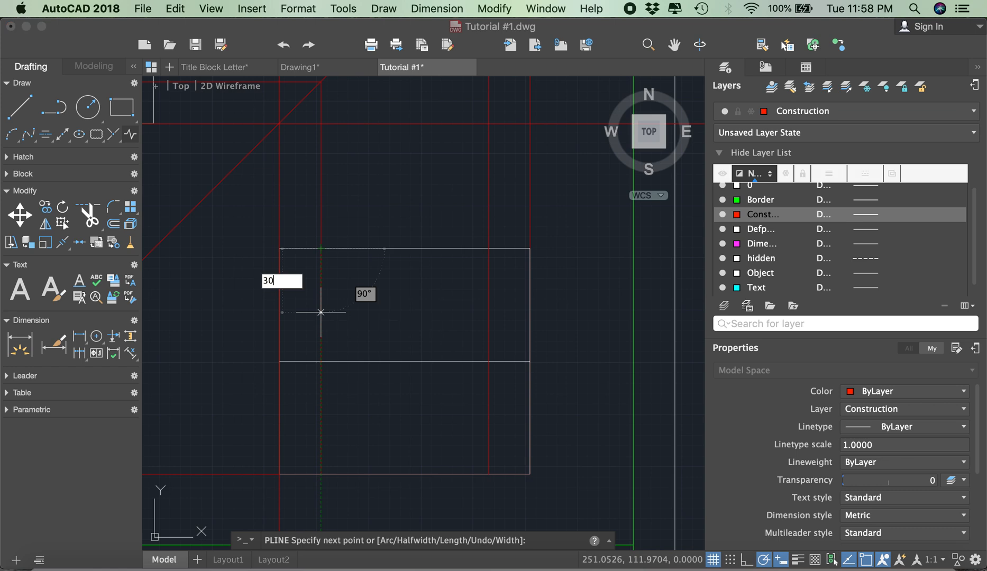
pyautogui.press('Return')
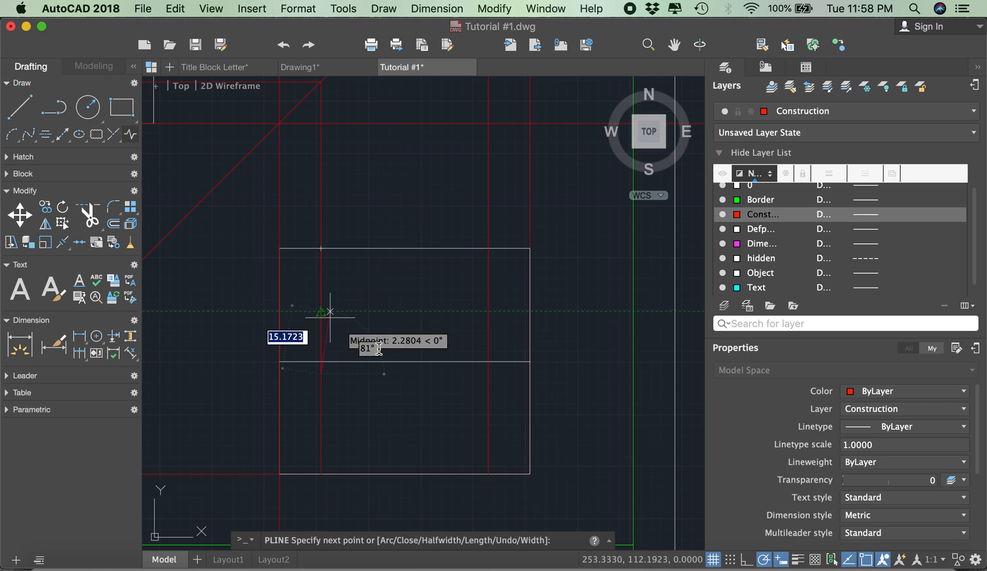
pyautogui.click(488, 374)
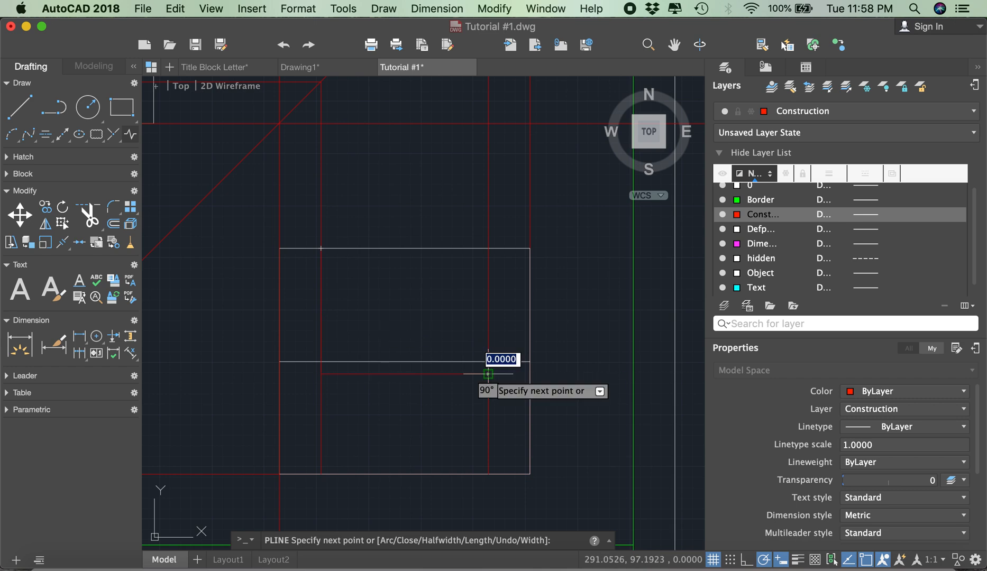
pyautogui.click(488, 248)
pyautogui.press('Return')
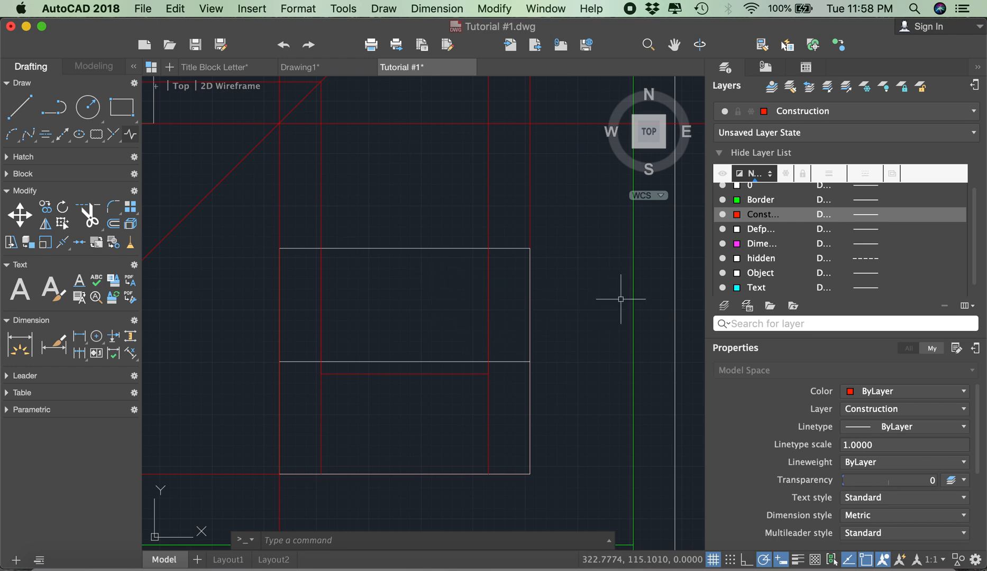
# Step: Make hidden the current layer and select the large hole's polyline outline in the side view
pyautogui.doubleClick(762, 257)
pyautogui.click(448, 371)
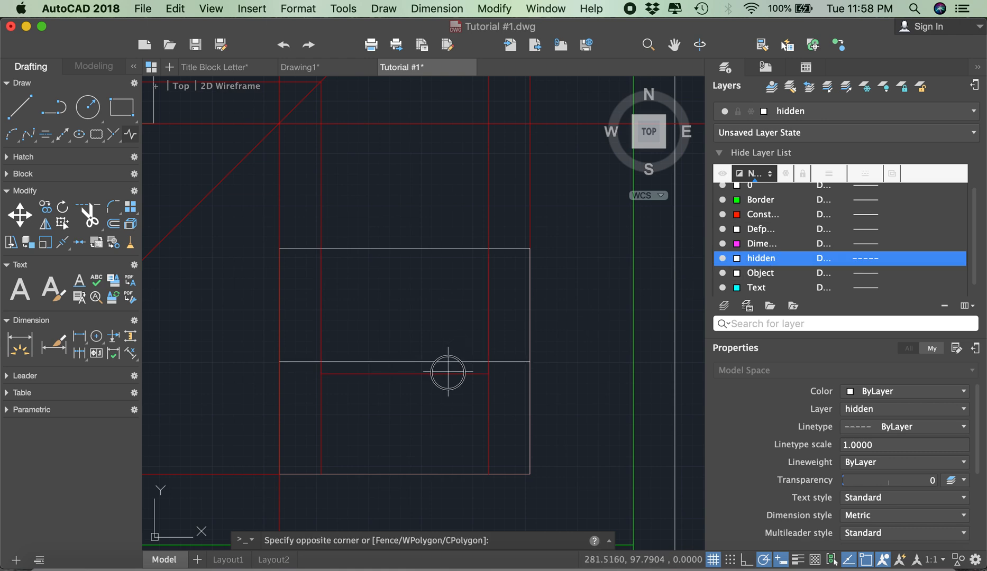
pyautogui.click(439, 381)
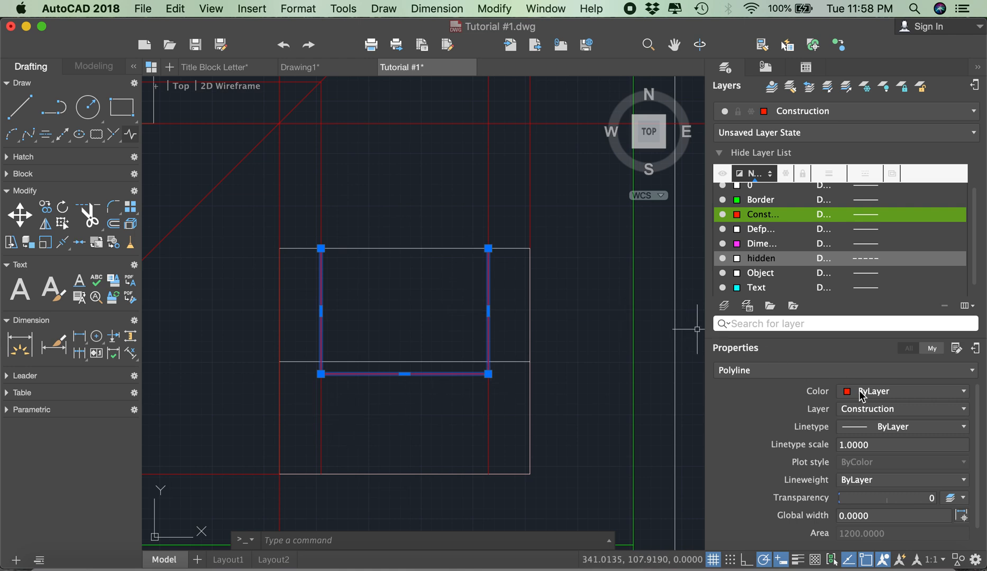
# Step: Assign the open three-sided polyline of the large hole in the side view to the hidden layer
pyautogui.click(863, 411)
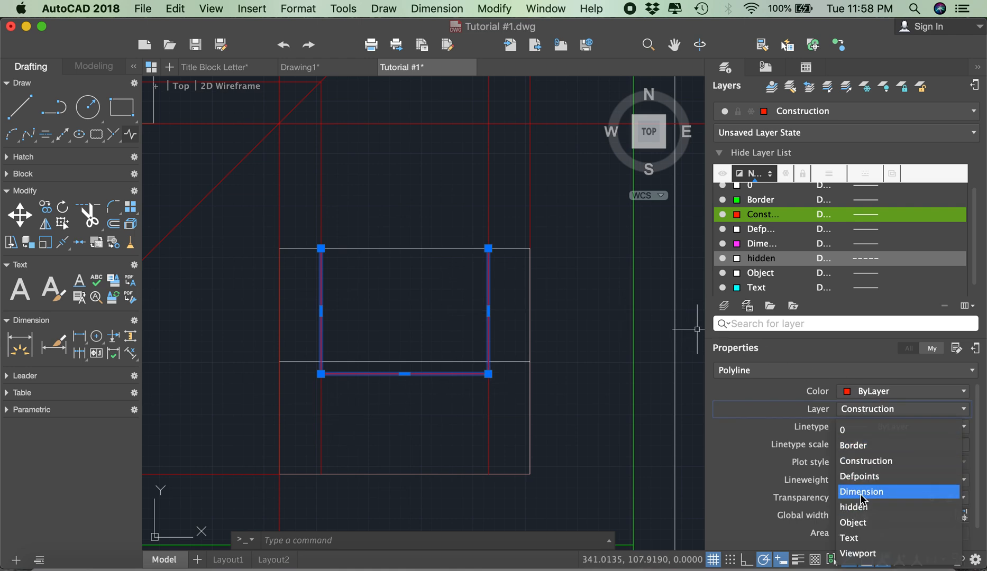
pyautogui.click(862, 507)
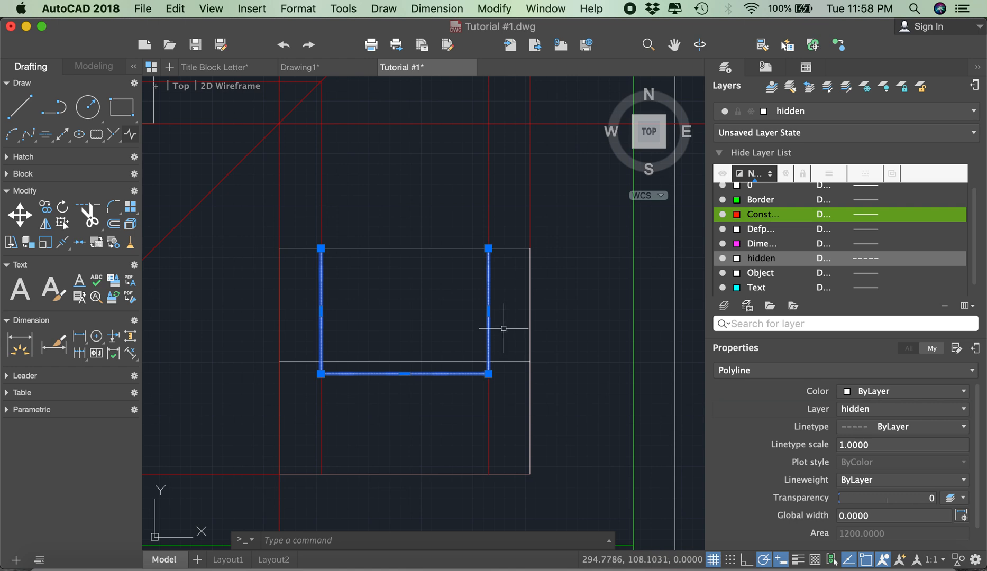
pyautogui.press('Escape')
# Step: Set the linetype scale of the large hole's hidden polyline in the side view to 10
pyautogui.scroll(8, 413, 365)
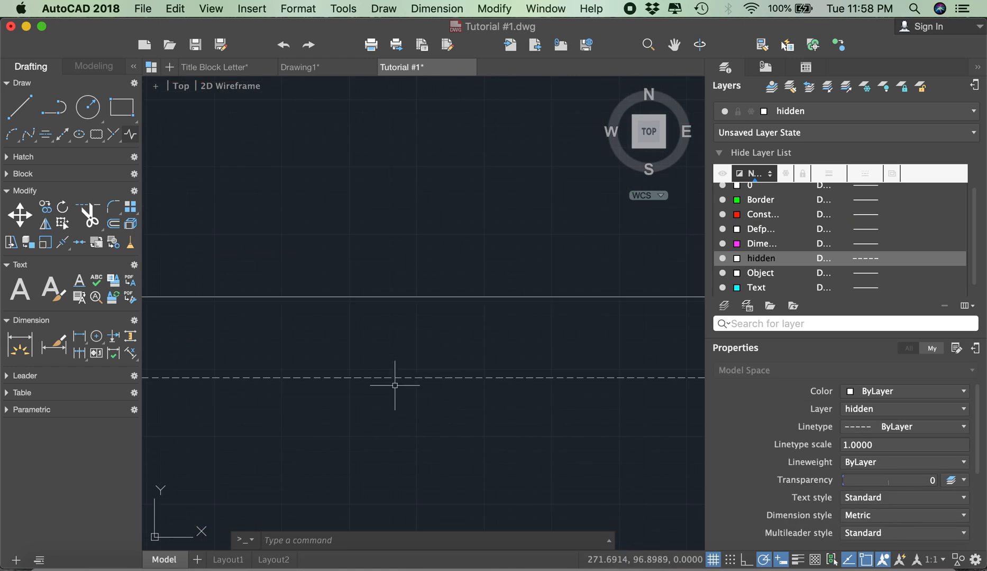
pyautogui.scroll(-2, 423, 353)
pyautogui.click(450, 399)
pyautogui.click(418, 342)
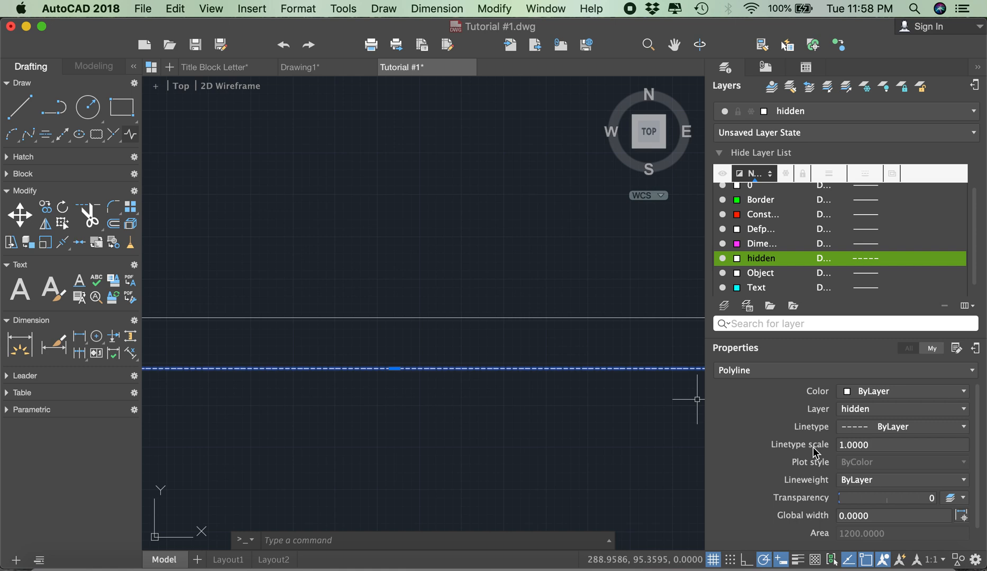
pyautogui.press('Return')
pyautogui.scroll(-5, 544, 365)
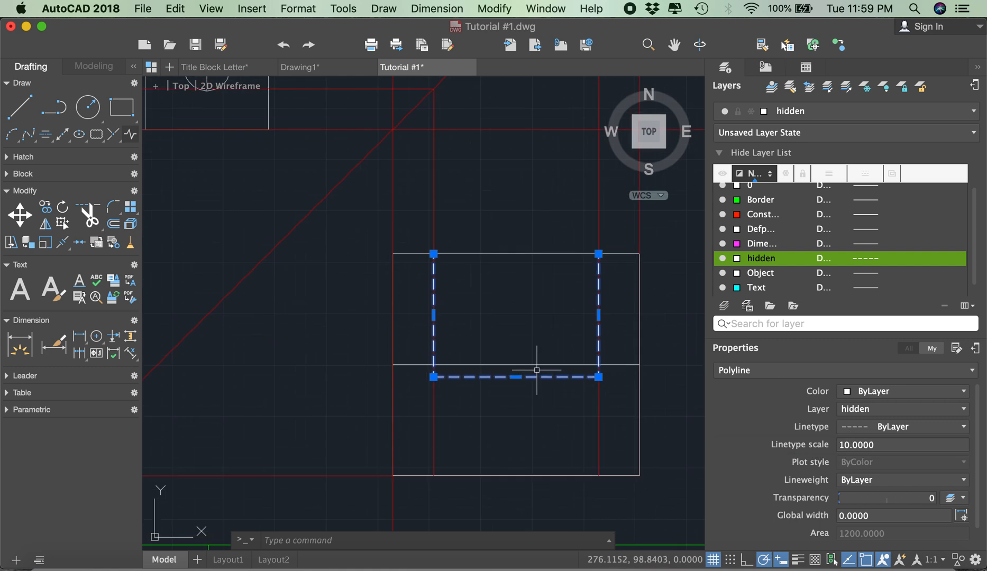
pyautogui.press('Escape')
pyautogui.scroll(-5, 529, 374)
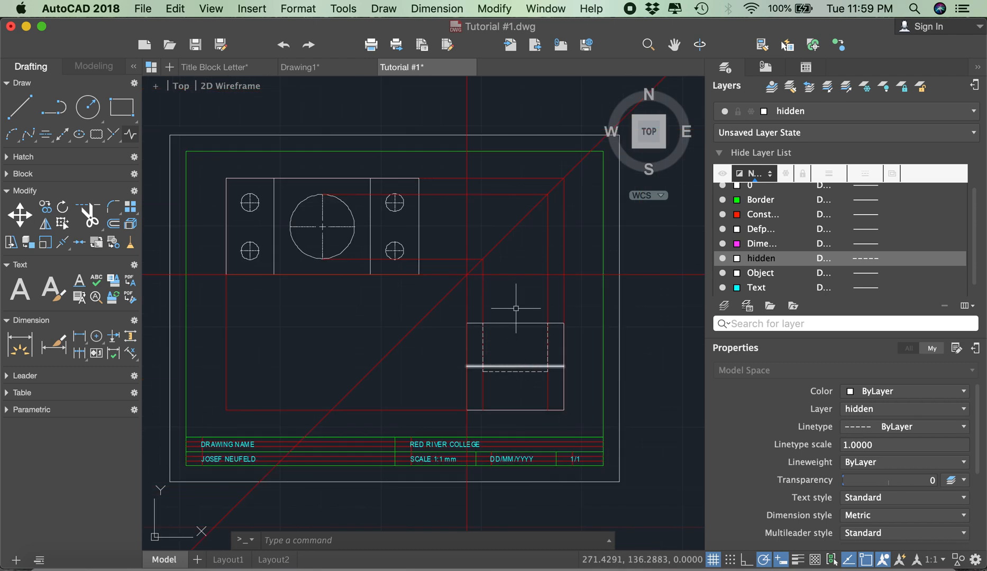
# Step: Delete the four construction lines projecting the large circle's edges from the top view into the side view
pyautogui.scroll(2, 501, 290)
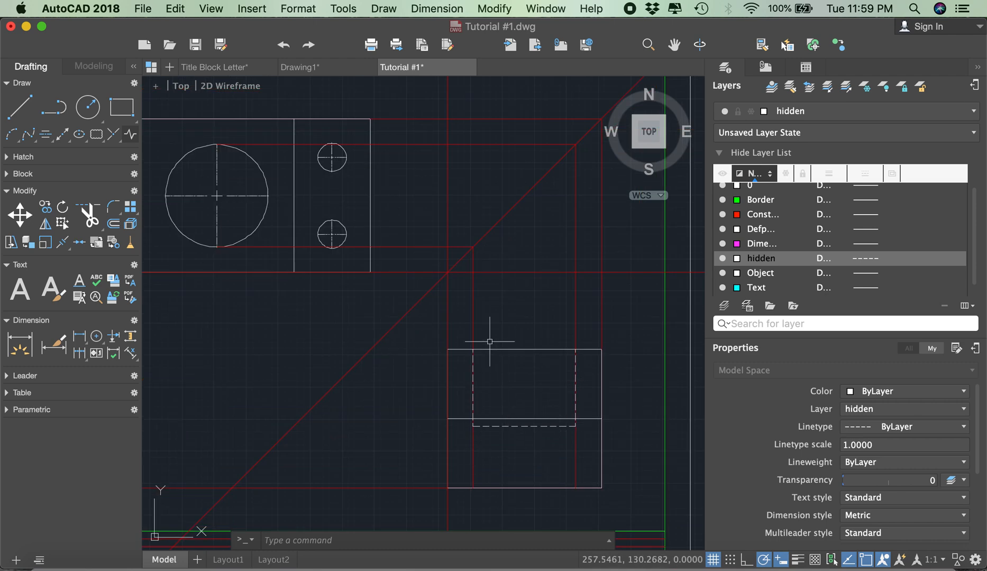
pyautogui.click(475, 265)
pyautogui.click(463, 247)
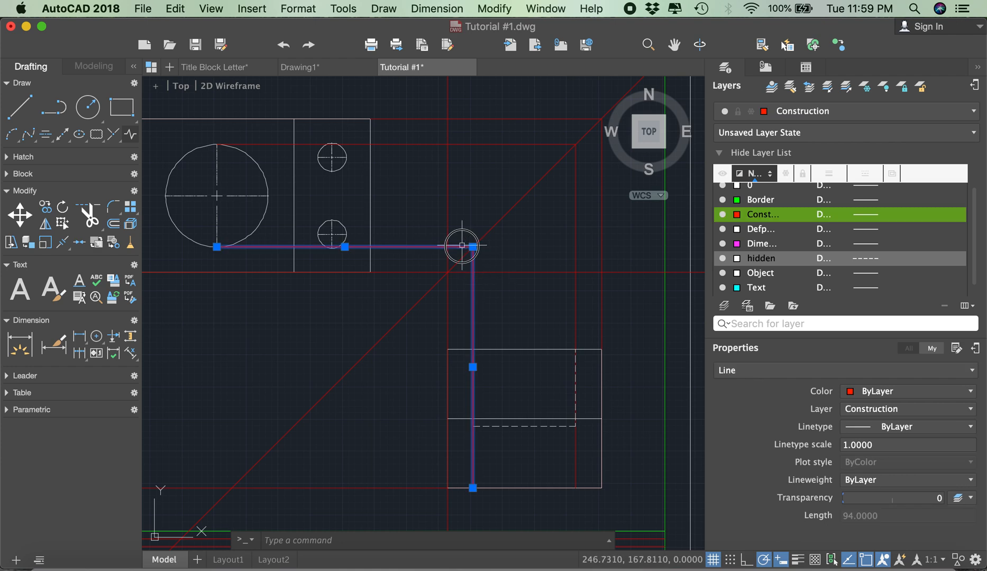
pyautogui.click(576, 165)
pyautogui.click(543, 145)
pyautogui.press('Delete')
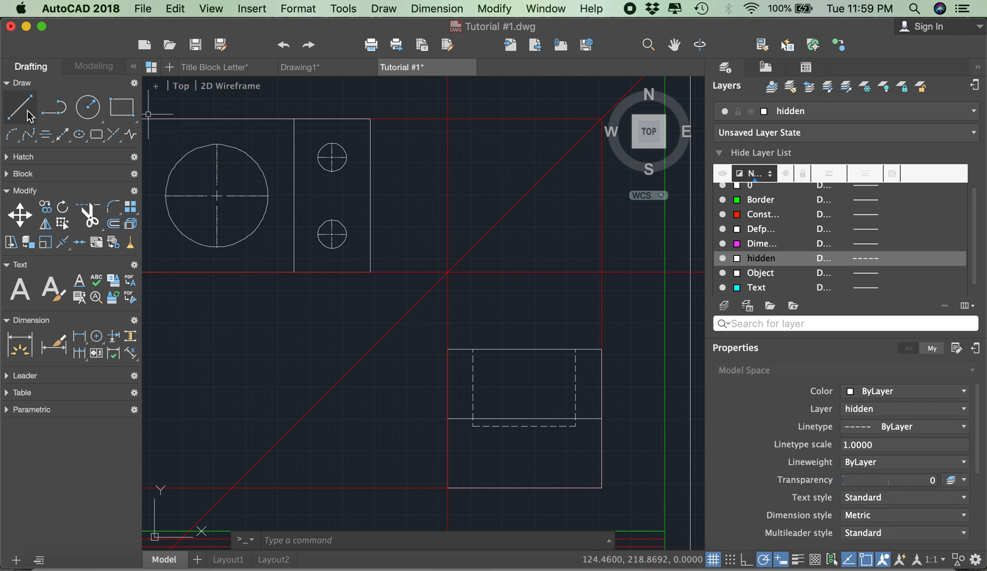
# Step: Make Construction the current layer and project the lower small hole's bottom edge across to the diagonal and down to the side view's base
pyautogui.doubleClick(758, 214)
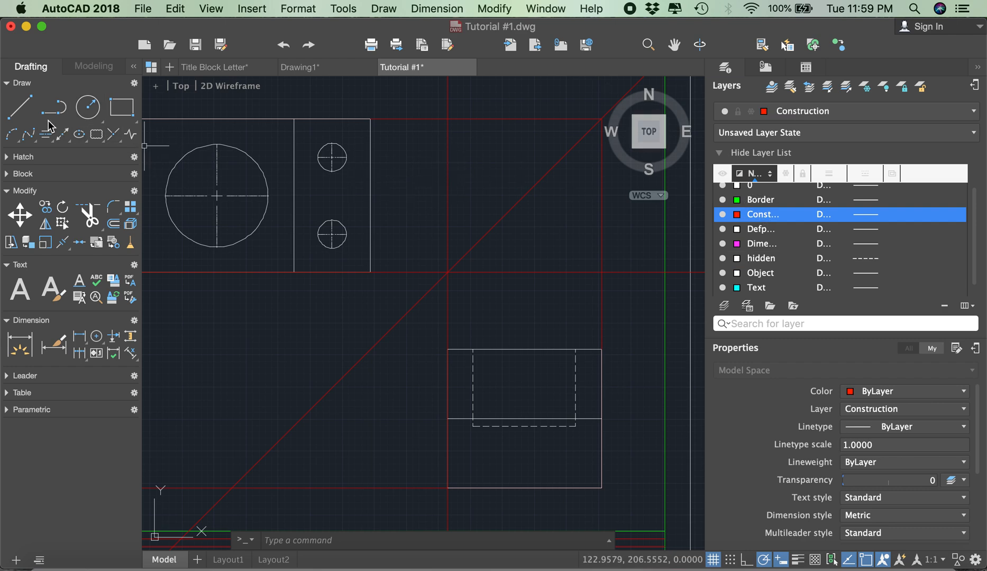
pyautogui.click(29, 114)
pyautogui.scroll(5, 333, 302)
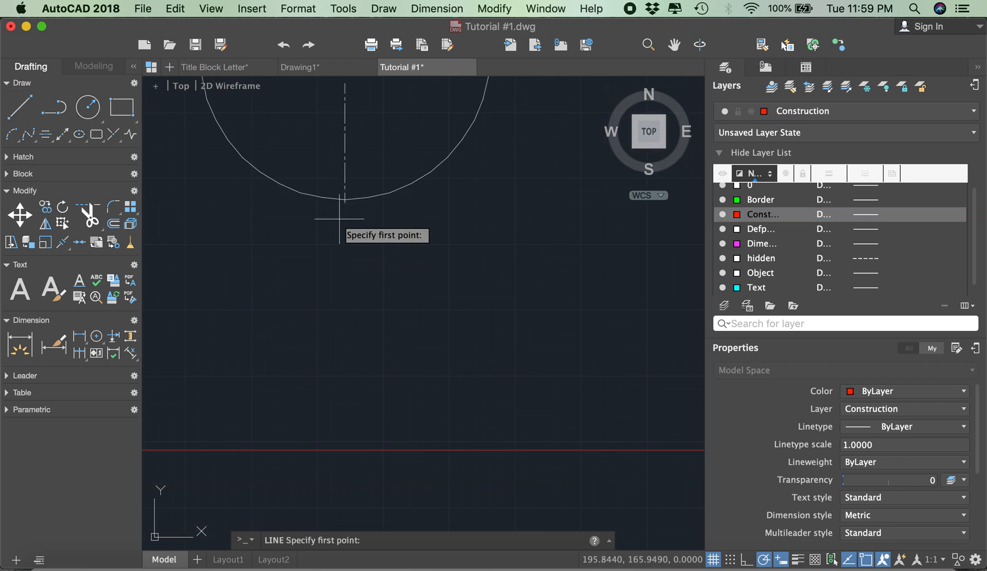
pyautogui.click(345, 200)
pyautogui.scroll(-5, 318, 204)
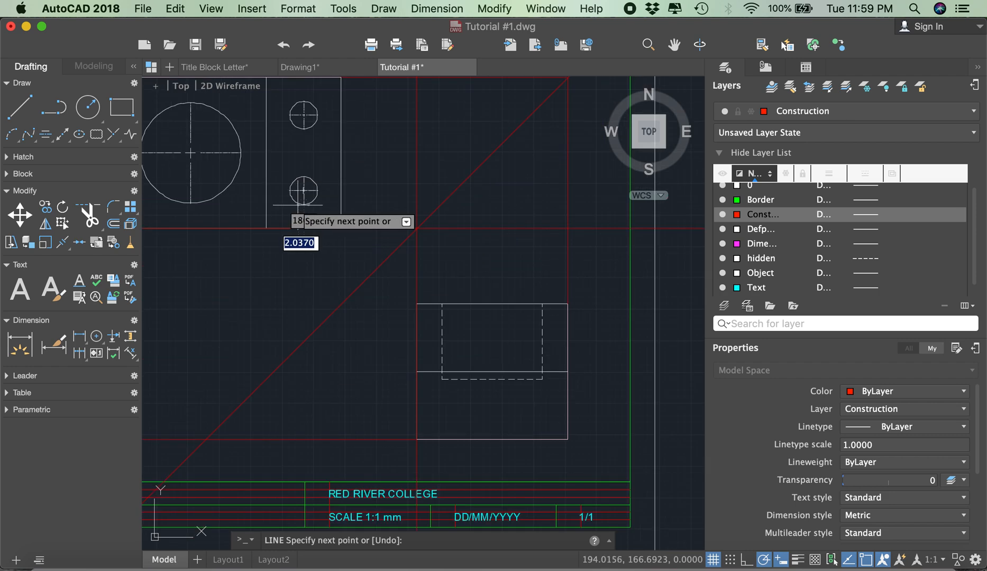
pyautogui.click(440, 205)
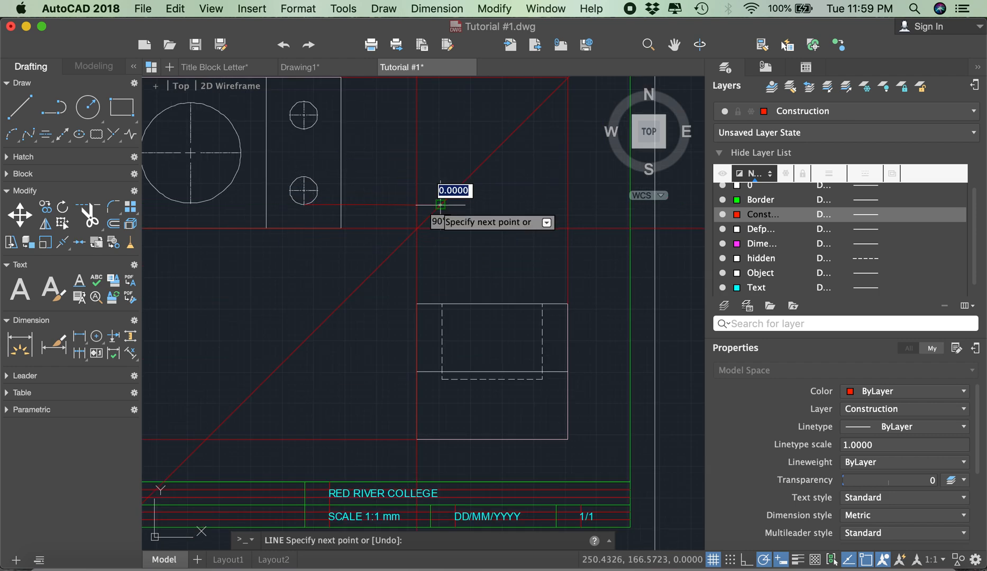
pyautogui.click(440, 439)
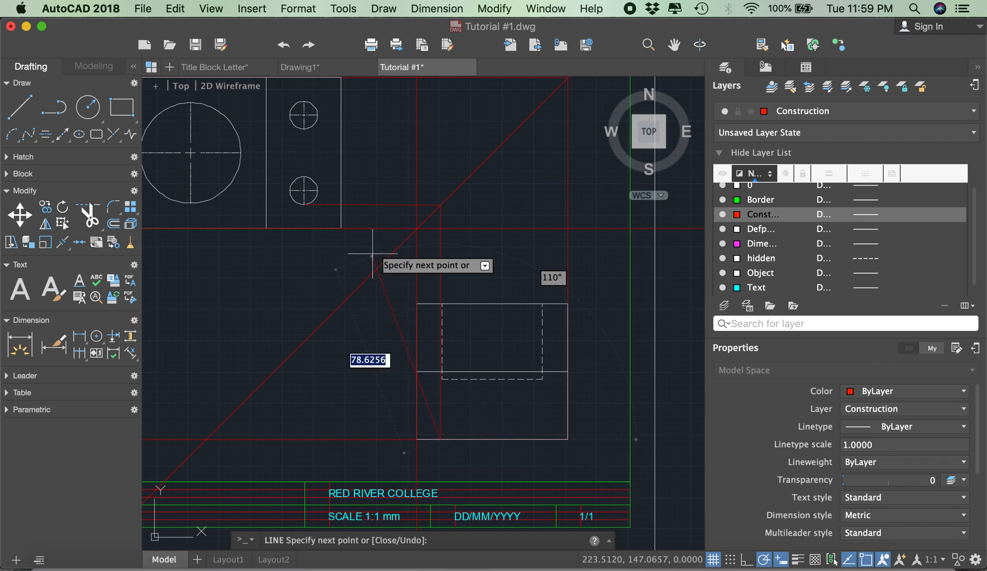
pyautogui.press('Return')
# Step: Project the lower small hole's top edge with construction lines across to the diagonal and down to the side view's base
pyautogui.press('Return')
pyautogui.scroll(10, 304, 177)
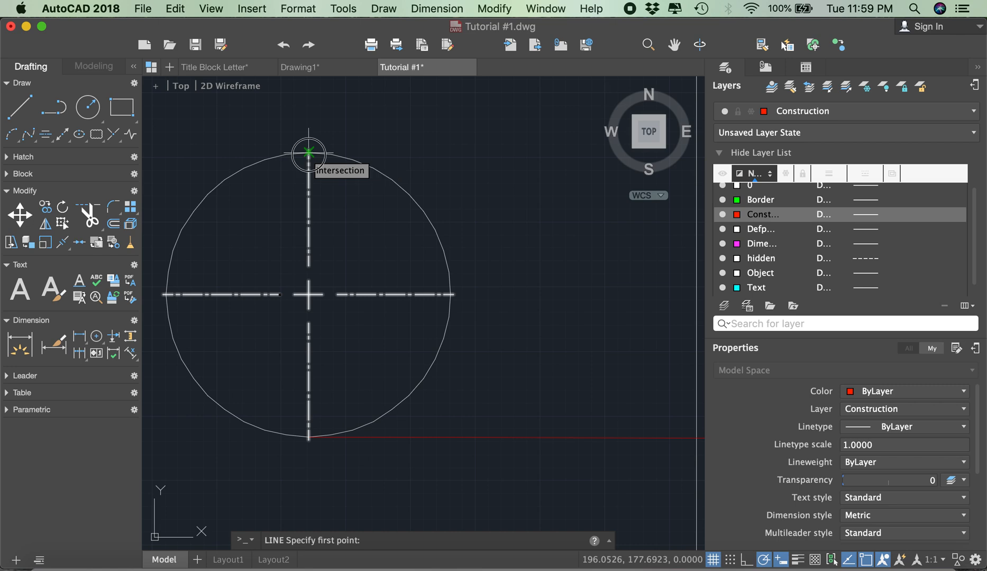
pyautogui.click(309, 153)
pyautogui.scroll(-8, 309, 153)
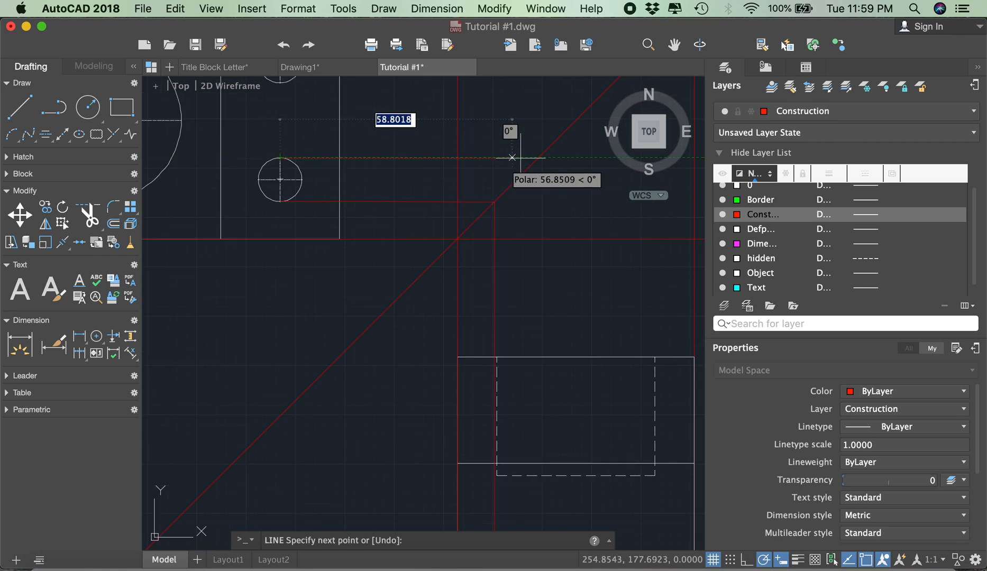
pyautogui.click(538, 157)
pyautogui.scroll(-5, 538, 157)
pyautogui.scroll(2, 516, 248)
pyautogui.click(522, 242)
pyautogui.press('Escape')
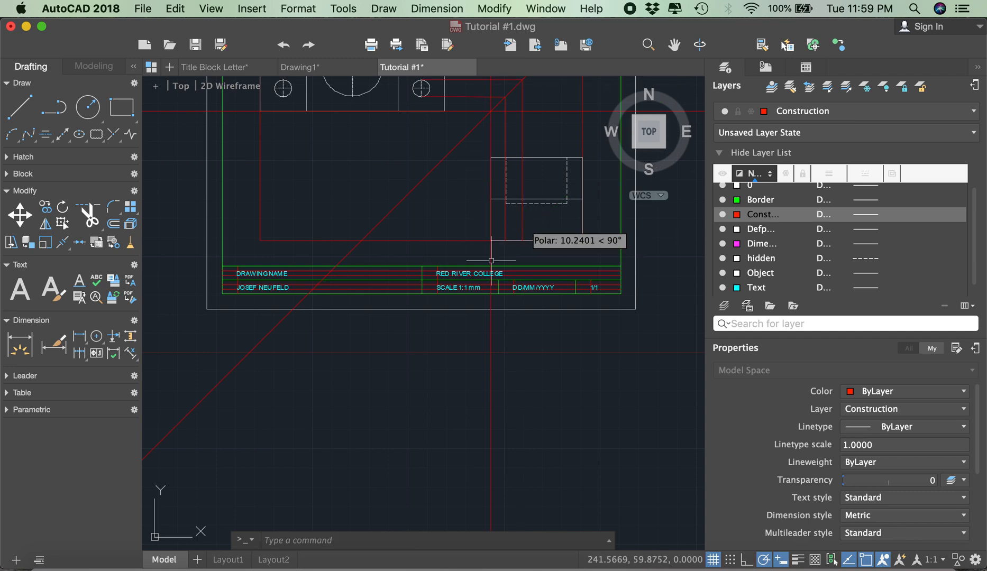
# Step: Measure the depth of the small hidden hole in the front view of the dimensioned reference drawing
pyautogui.scroll(-5, 491, 261)
pyautogui.scroll(6, 502, 220)
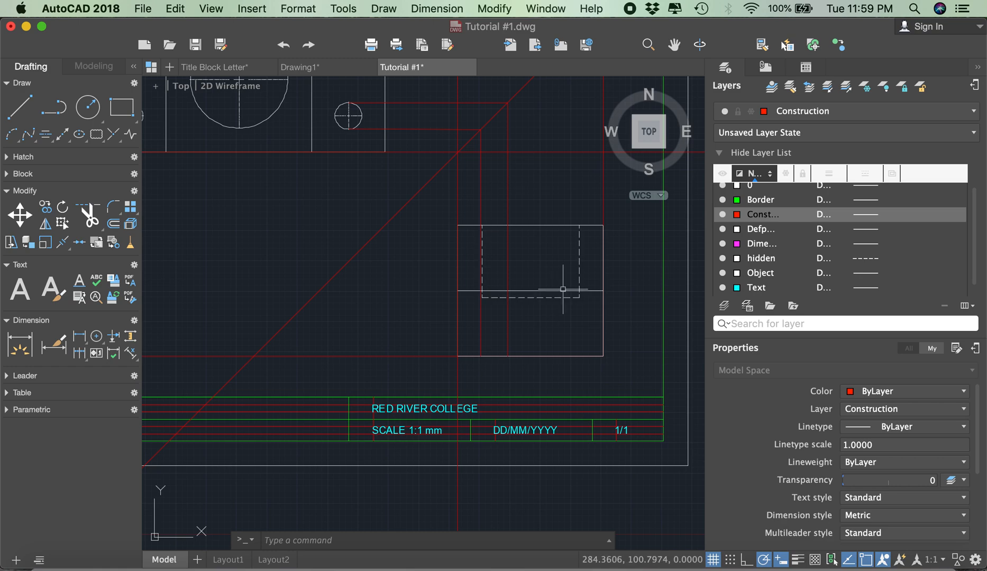
pyautogui.scroll(4, 537, 292)
pyautogui.scroll(-8, 531, 293)
pyautogui.scroll(-4, 434, 265)
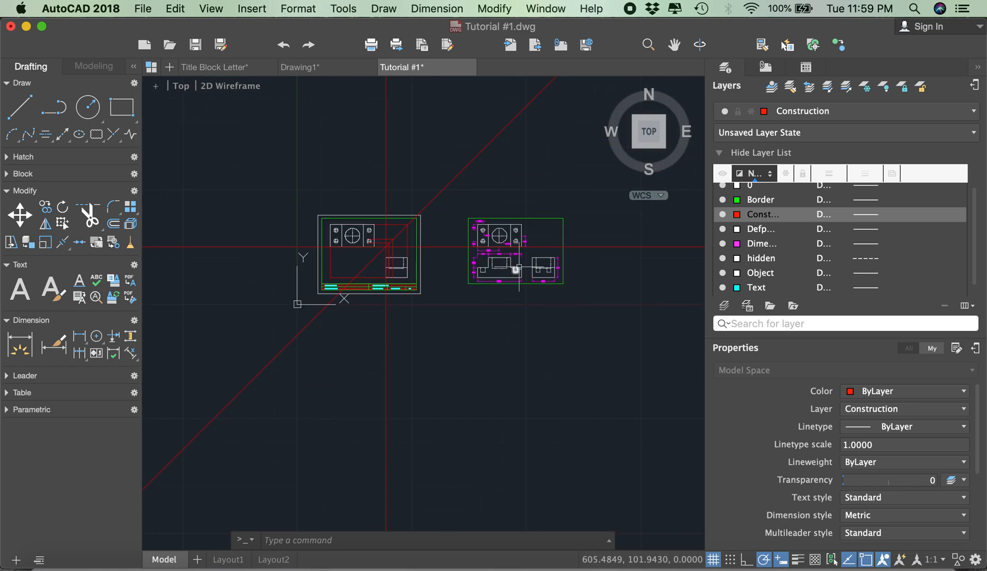
pyautogui.scroll(8, 366, 261)
pyautogui.write('dist')
pyautogui.press('Return')
pyautogui.click(299, 274)
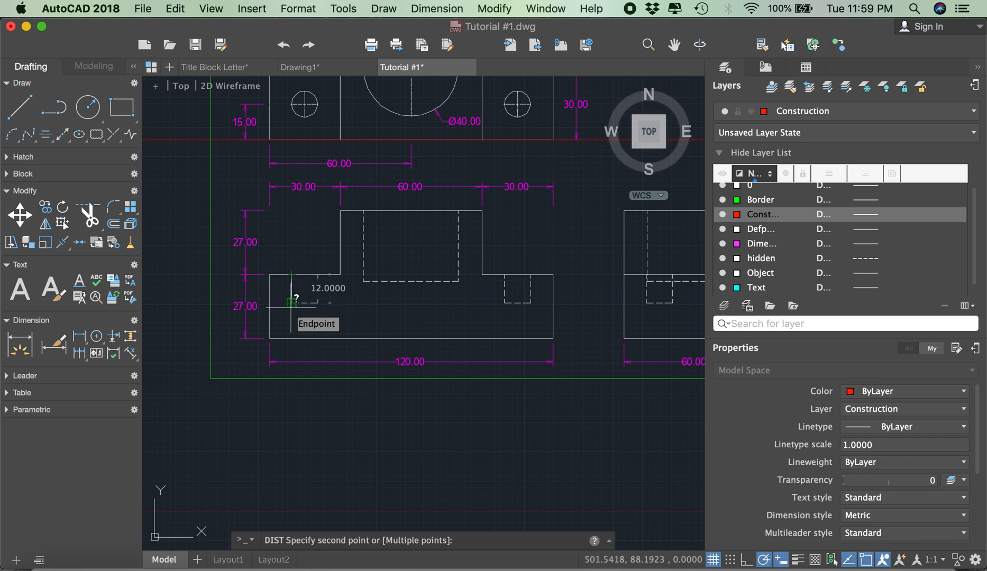
pyautogui.click(291, 303)
# Step: Make hidden the current layer and draw the small hole in the side view as an open polyline 12 mm deep between its projection lines
pyautogui.scroll(-3, 578, 262)
pyautogui.scroll(-3, 476, 259)
pyautogui.scroll(8, 403, 265)
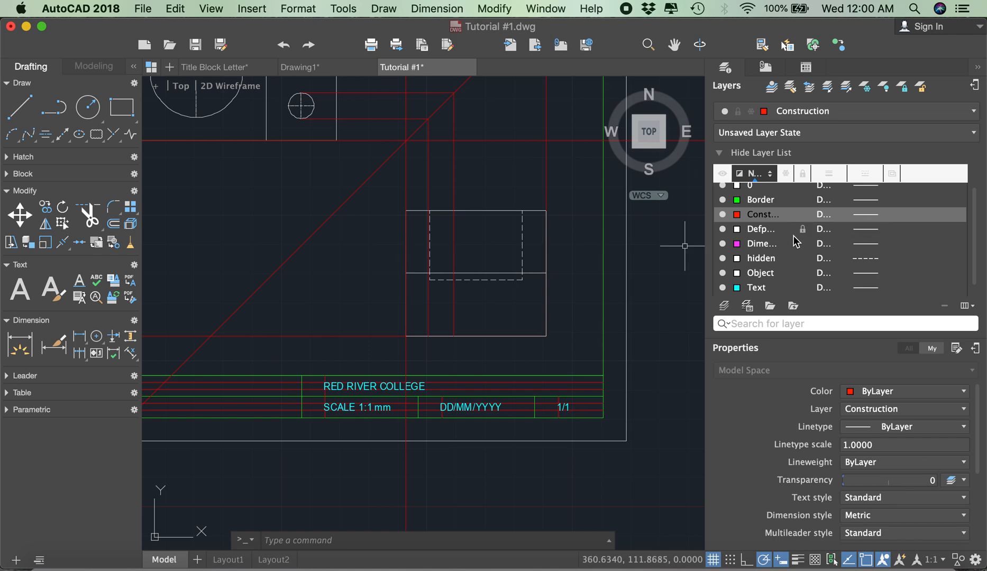
pyautogui.doubleClick(773, 260)
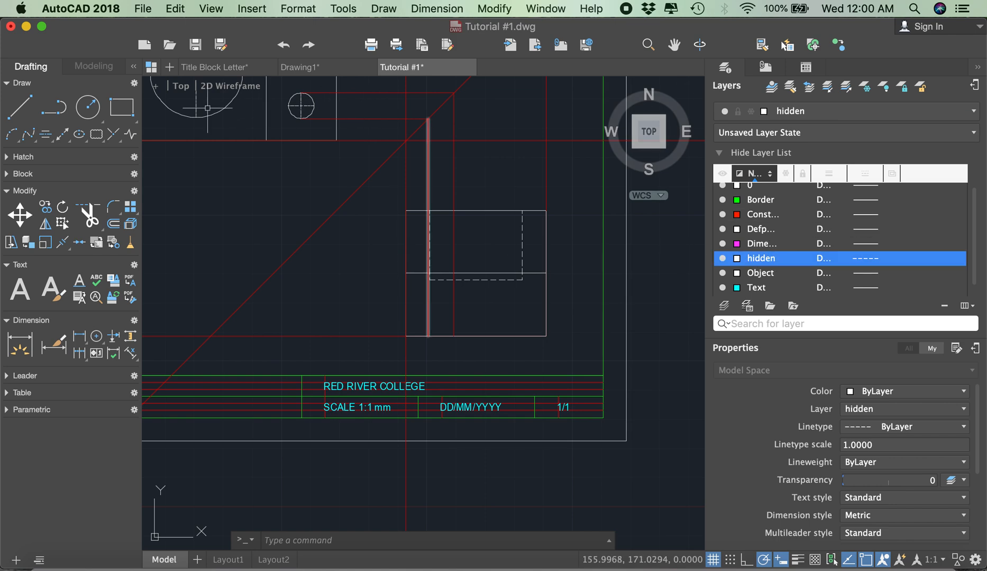
pyautogui.click(54, 107)
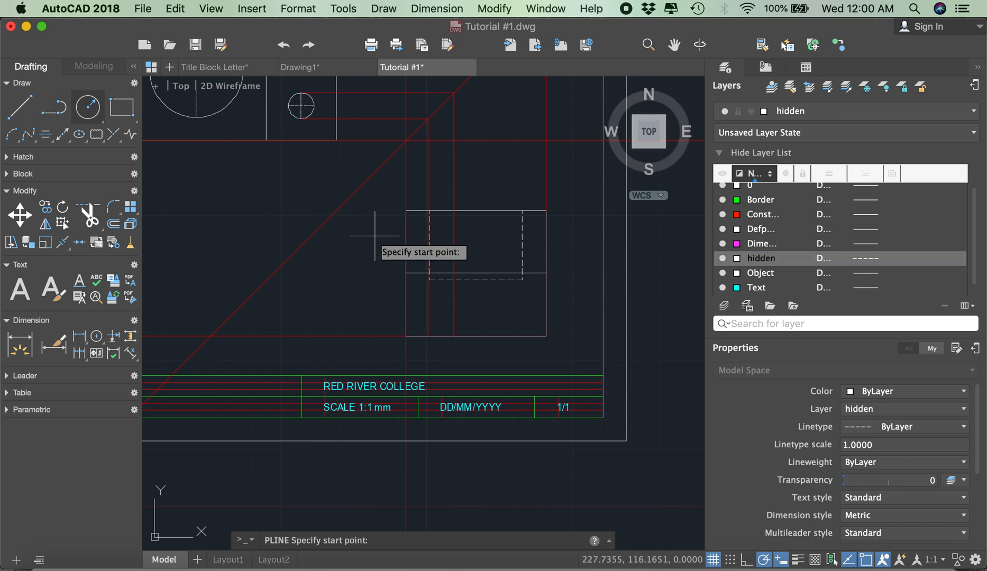
pyautogui.scroll(4, 399, 283)
pyautogui.scroll(2, 479, 274)
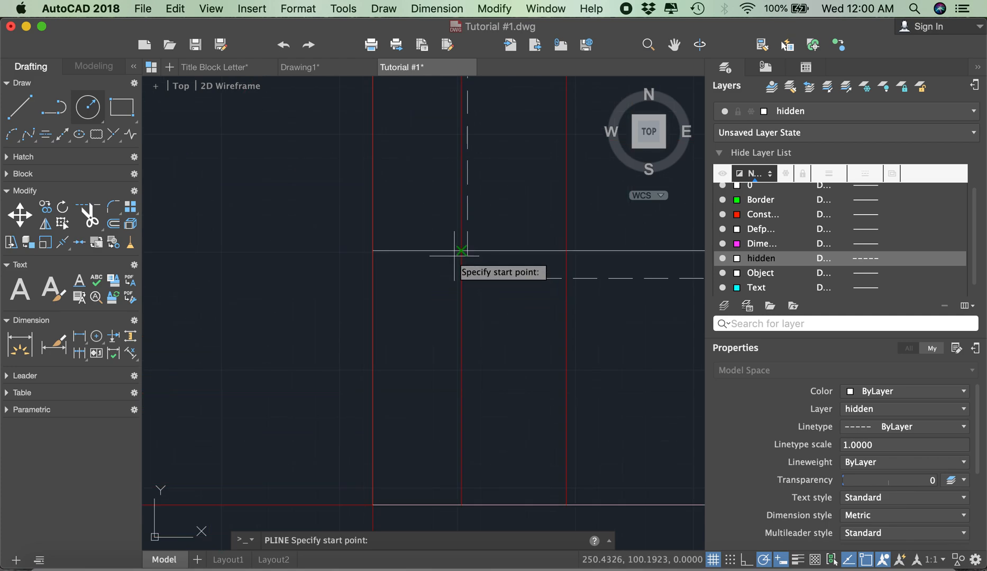
pyautogui.scroll(-6, 462, 250)
pyautogui.scroll(3, 392, 258)
pyautogui.scroll(-4, 408, 256)
pyautogui.scroll(8, 405, 251)
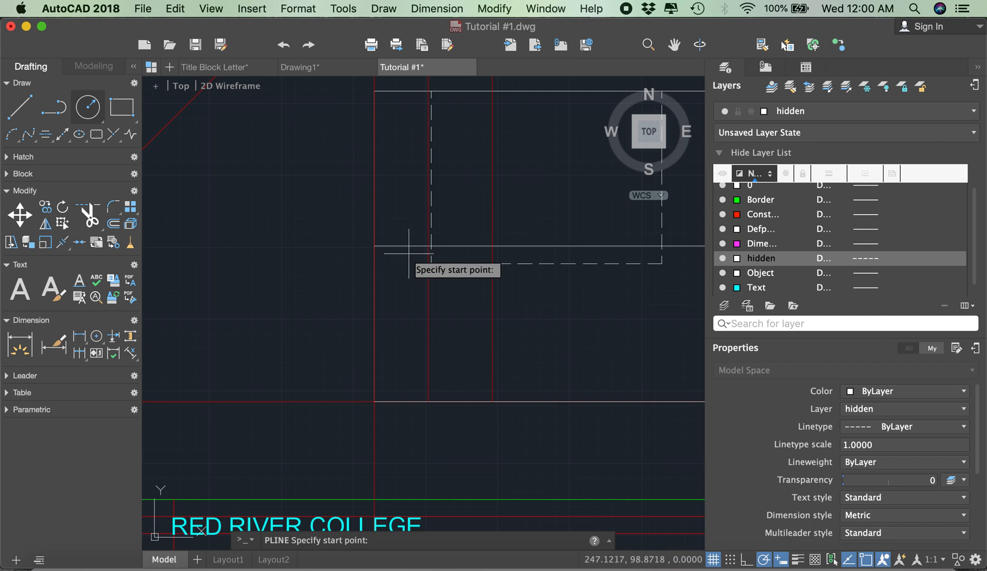
pyautogui.click(440, 241)
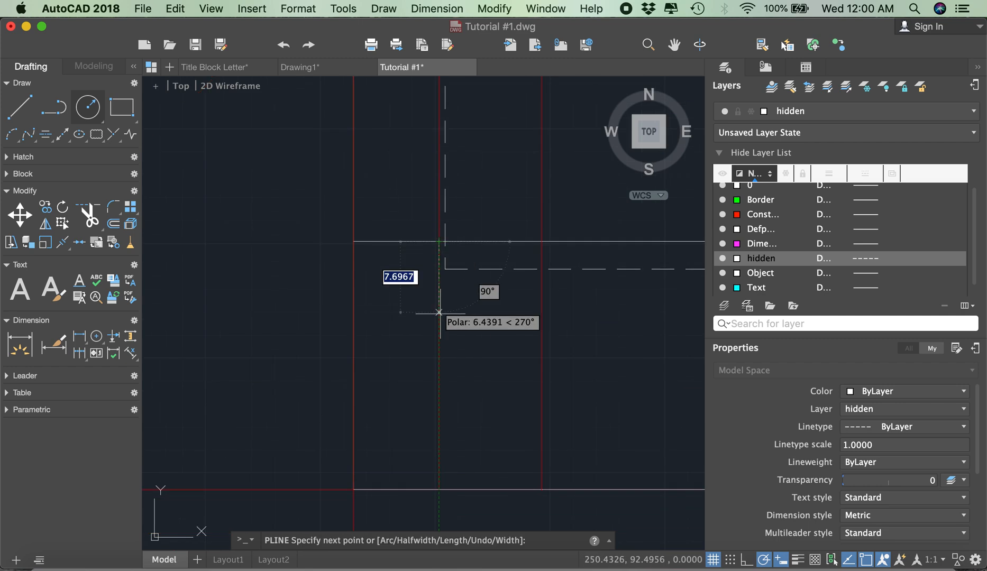
pyautogui.write('12')
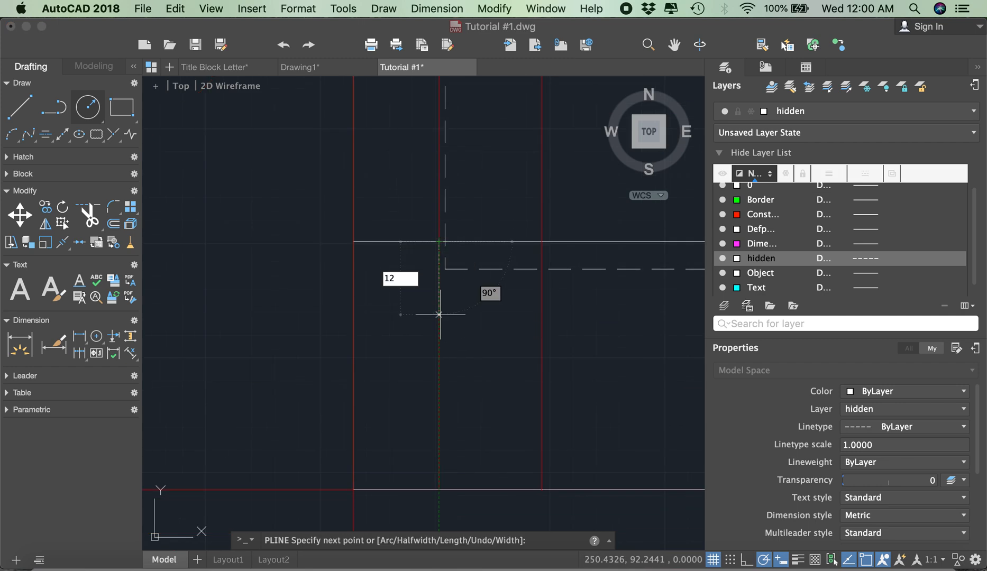
pyautogui.press('Return')
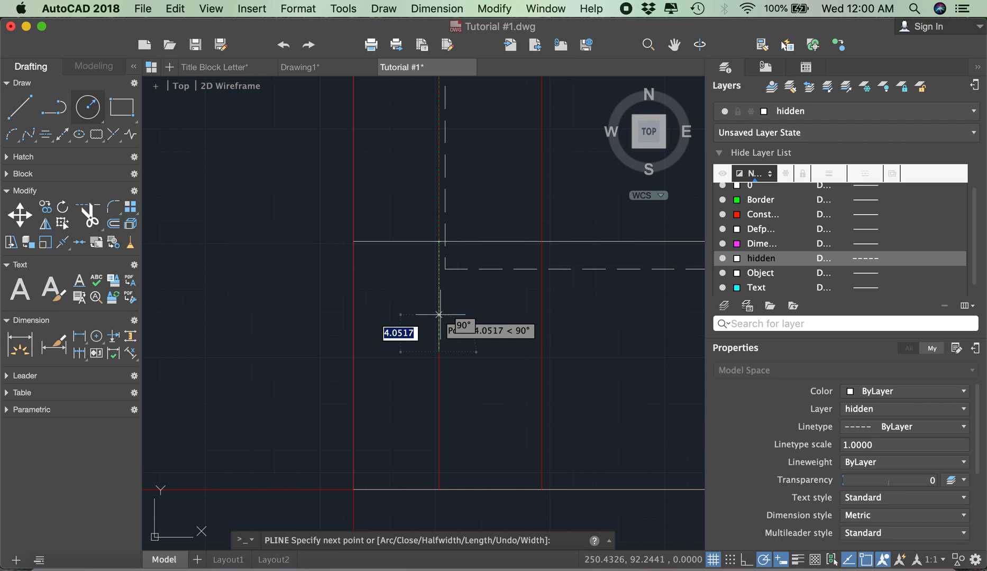
pyautogui.click(541, 351)
pyautogui.click(541, 242)
pyautogui.rightClick(555, 305)
# Step: Match the small hole's polyline properties to those of the large hole's dashed outline
pyautogui.scroll(-5, 434, 327)
pyautogui.scroll(6, 458, 324)
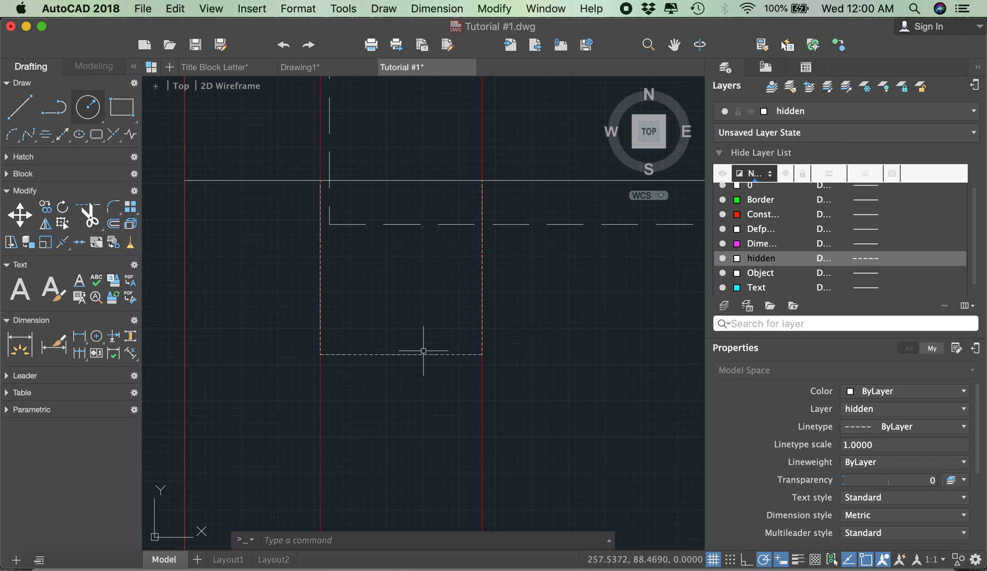
pyautogui.write('ma')
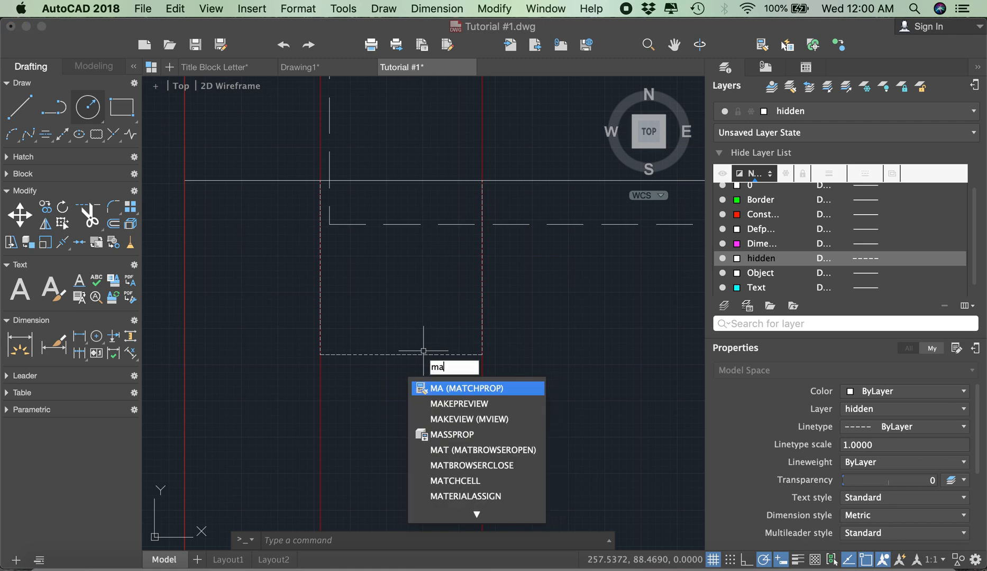
pyautogui.press('Return')
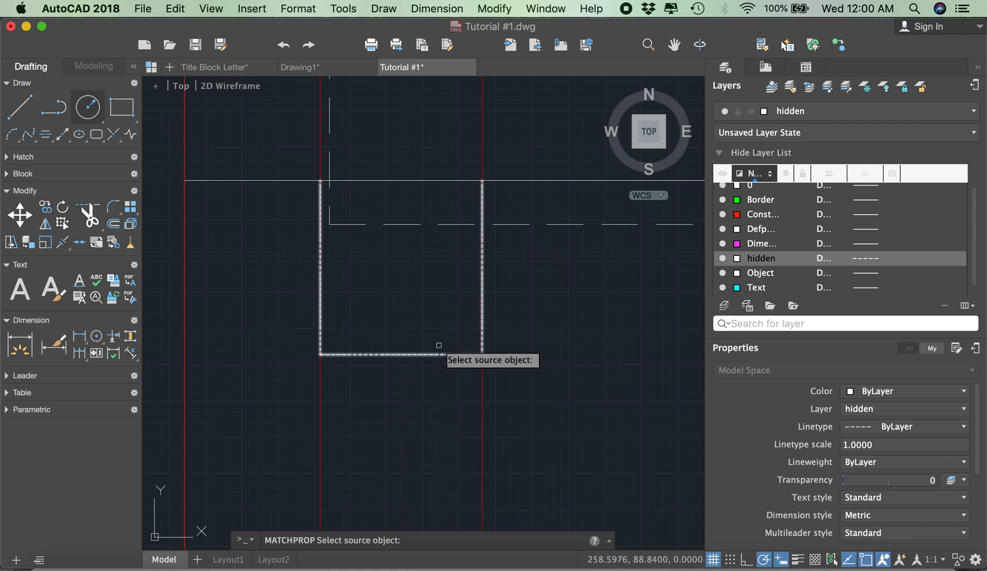
pyautogui.click(553, 224)
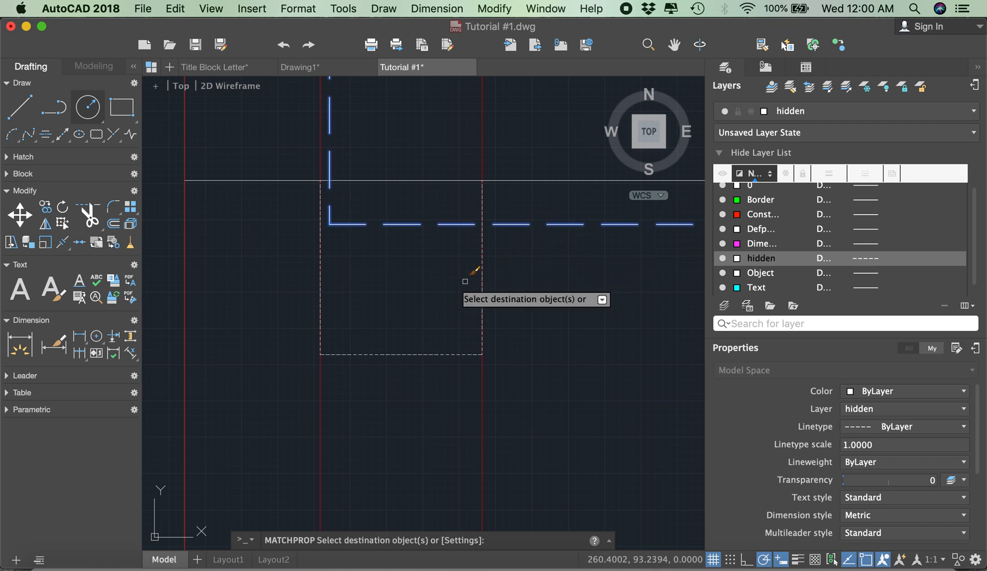
pyautogui.click(408, 355)
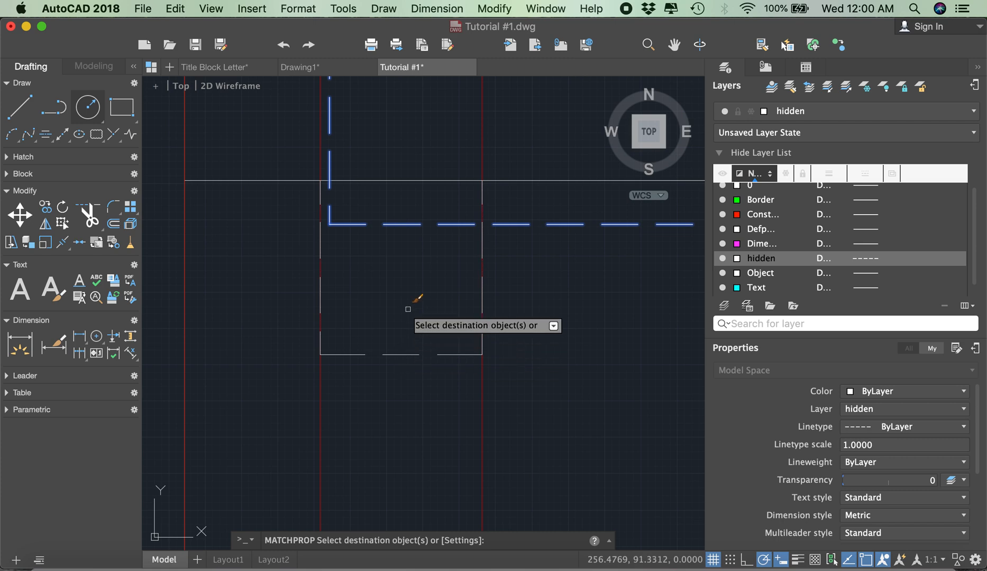
pyautogui.press('Escape')
# Step: Mirror the small hidden hole outline in the side view about the view's vertical centreline, keeping the original
pyautogui.scroll(-3, 375, 320)
pyautogui.scroll(2, 409, 308)
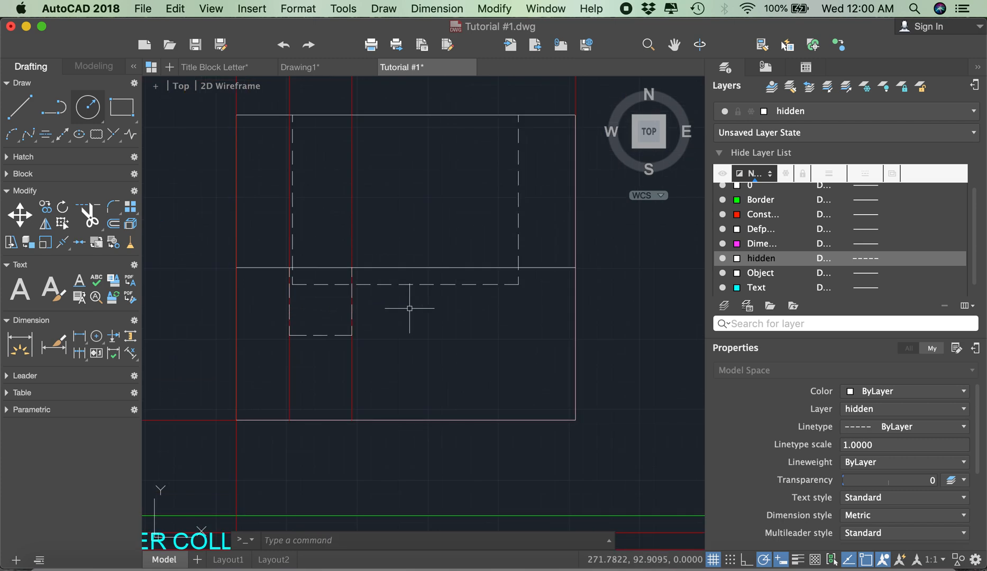
pyautogui.write('mirror')
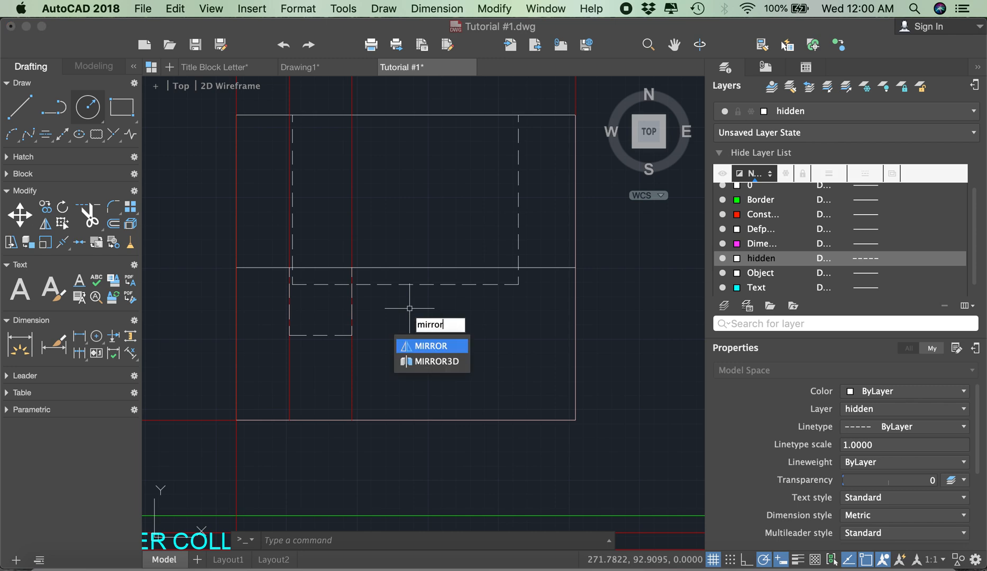
pyautogui.press('Return')
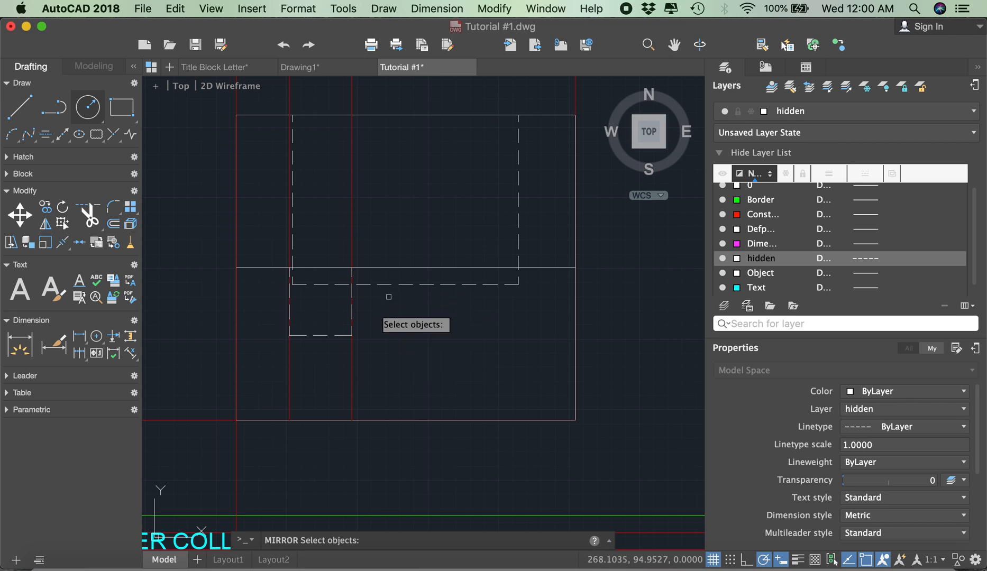
pyautogui.click(352, 329)
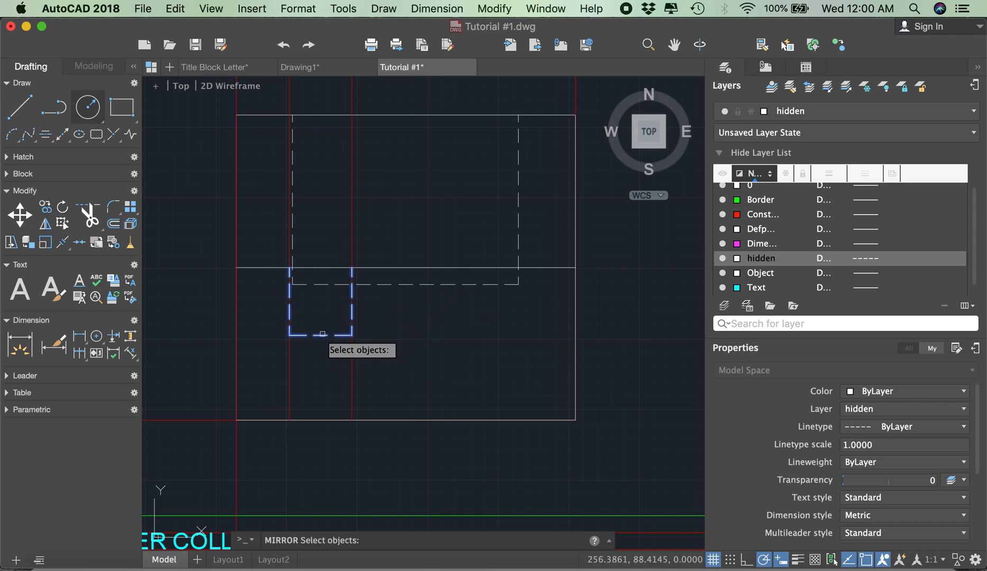
pyautogui.press('Return')
pyautogui.click(406, 115)
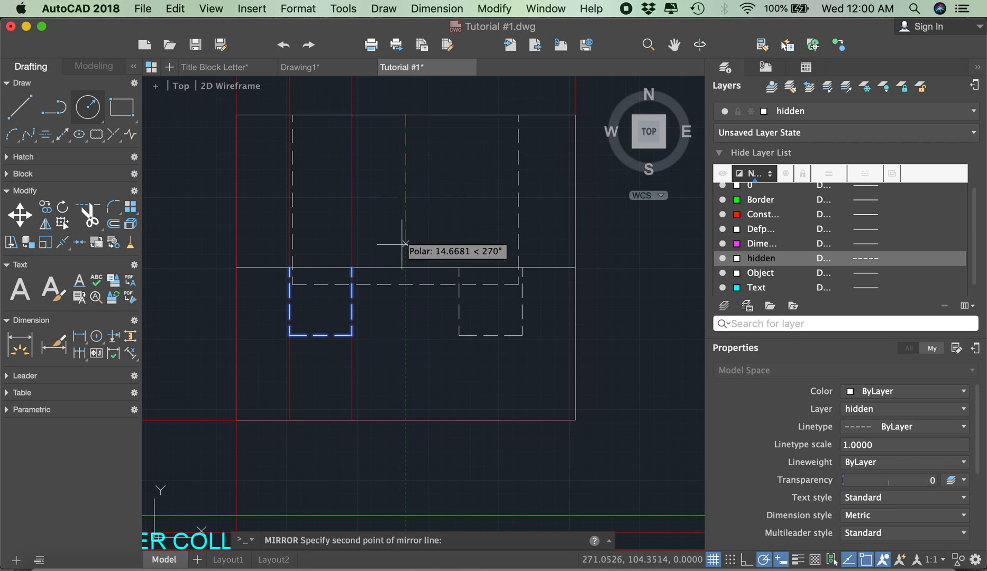
pyautogui.click(404, 247)
pyautogui.press('Return')
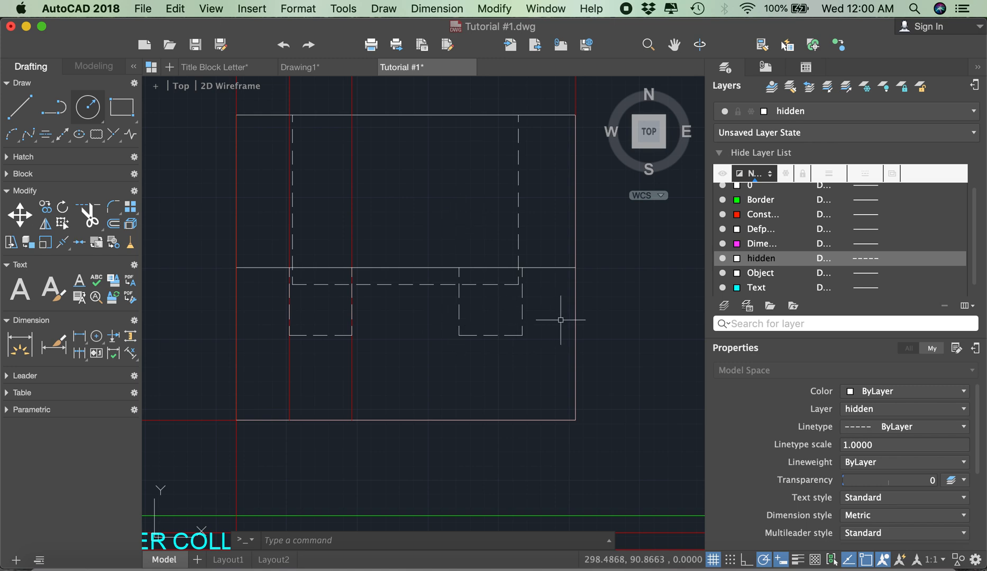
# Step: Draw the front view's base as a 120 mm horizontal polyline segment, starting at the lower-left corner of the construction lines
pyautogui.scroll(-6, 561, 320)
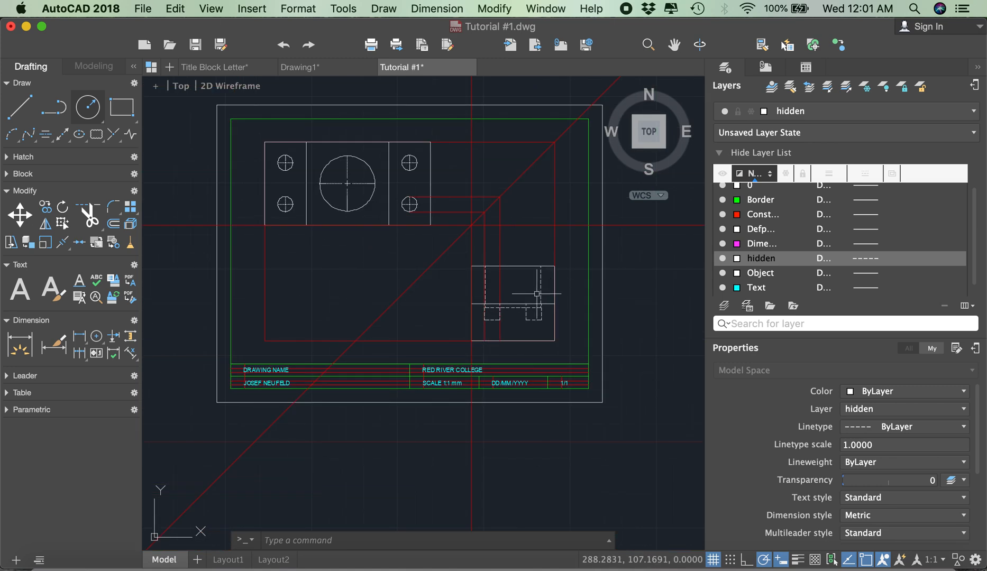
pyautogui.scroll(-5, 485, 288)
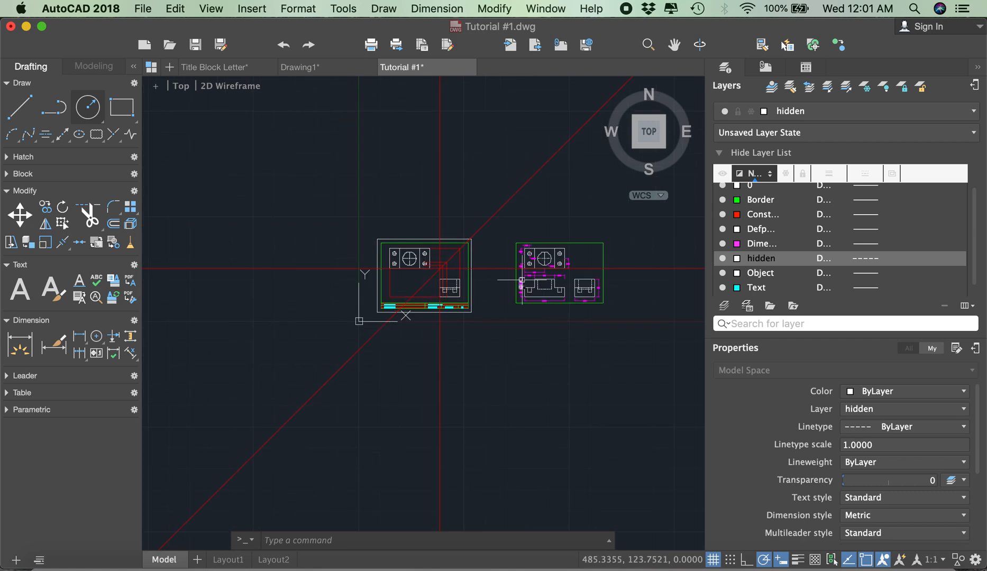
pyautogui.scroll(6, 537, 288)
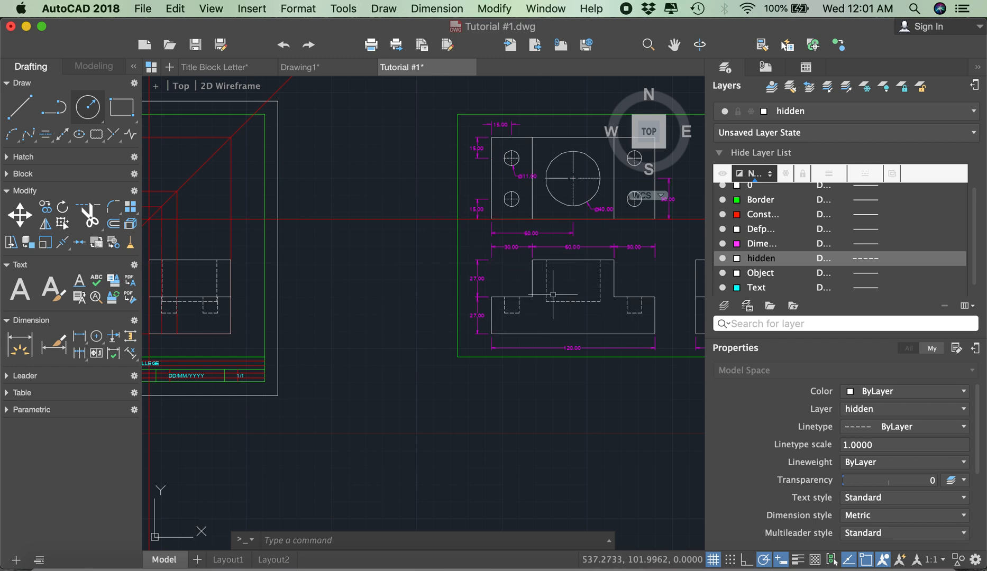
pyautogui.scroll(-8, 606, 296)
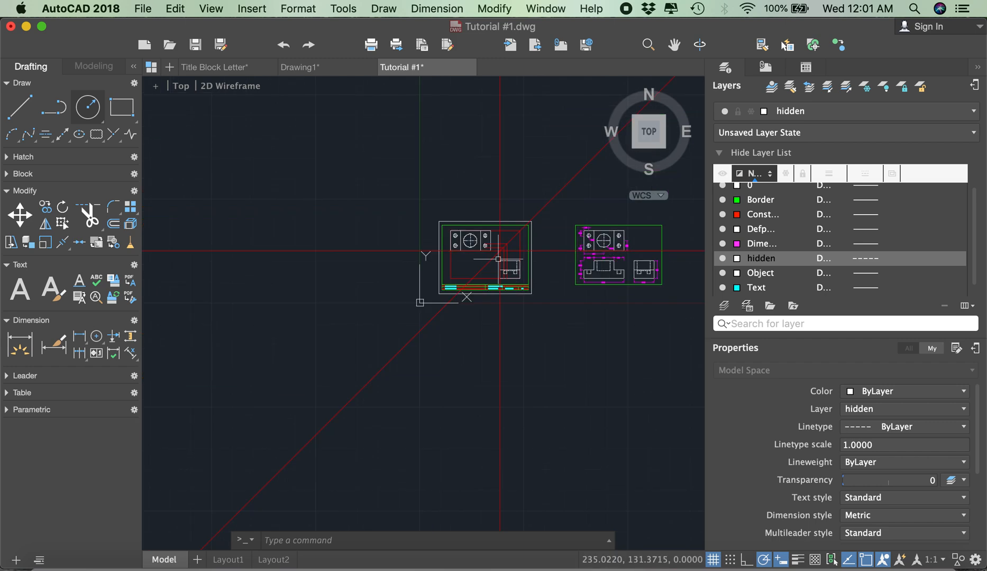
pyautogui.scroll(4, 467, 229)
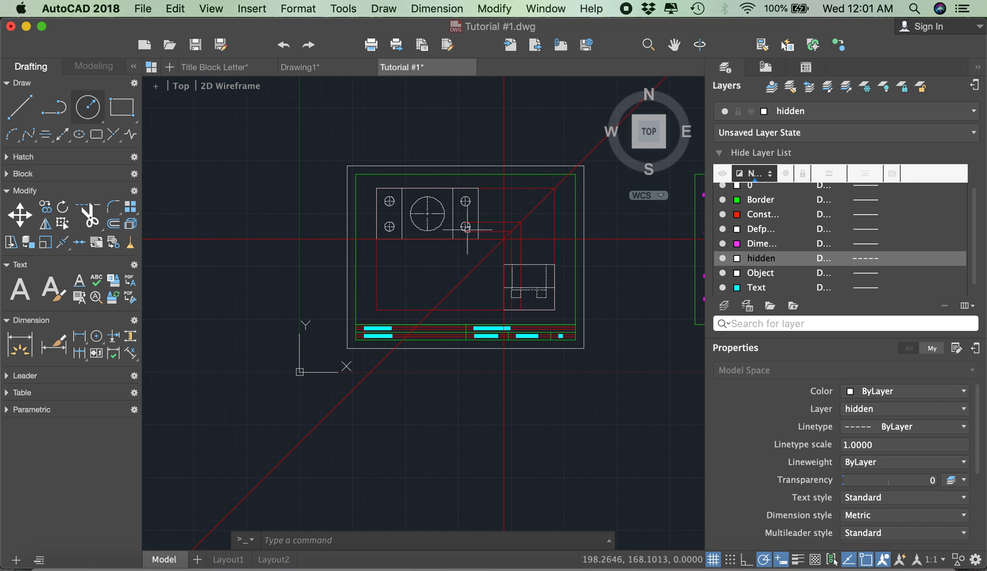
pyautogui.click(59, 116)
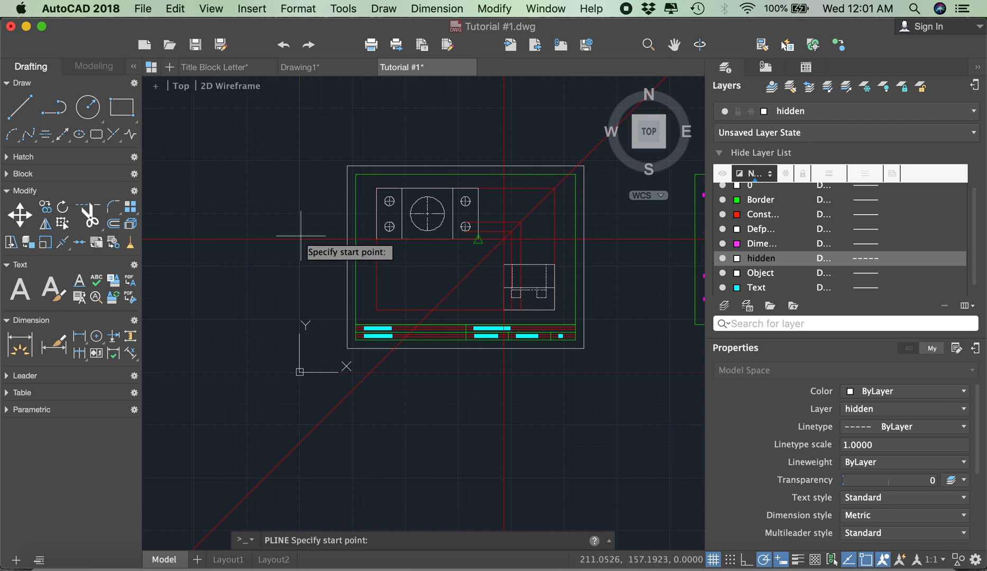
pyautogui.scroll(4, 364, 253)
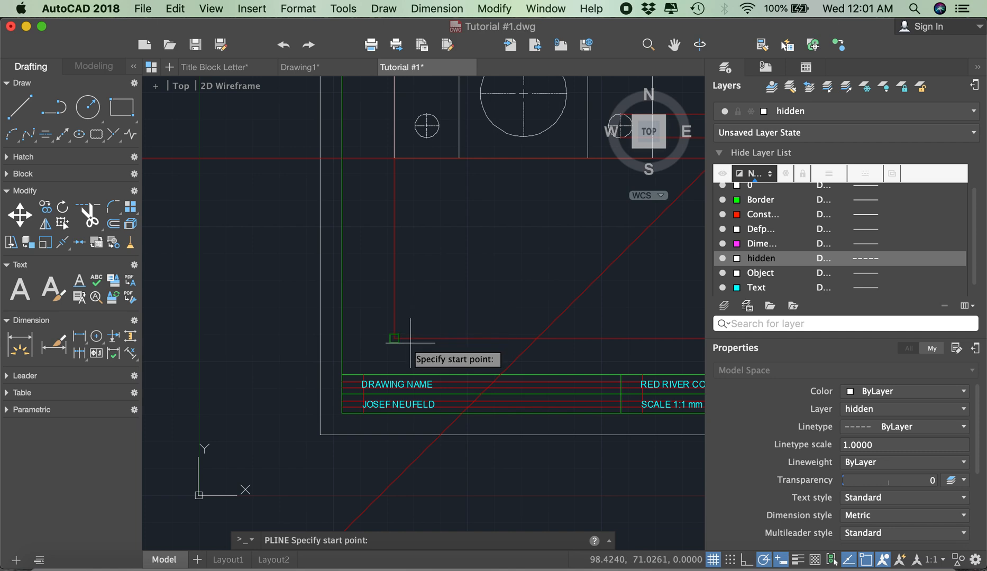
pyautogui.scroll(4, 384, 337)
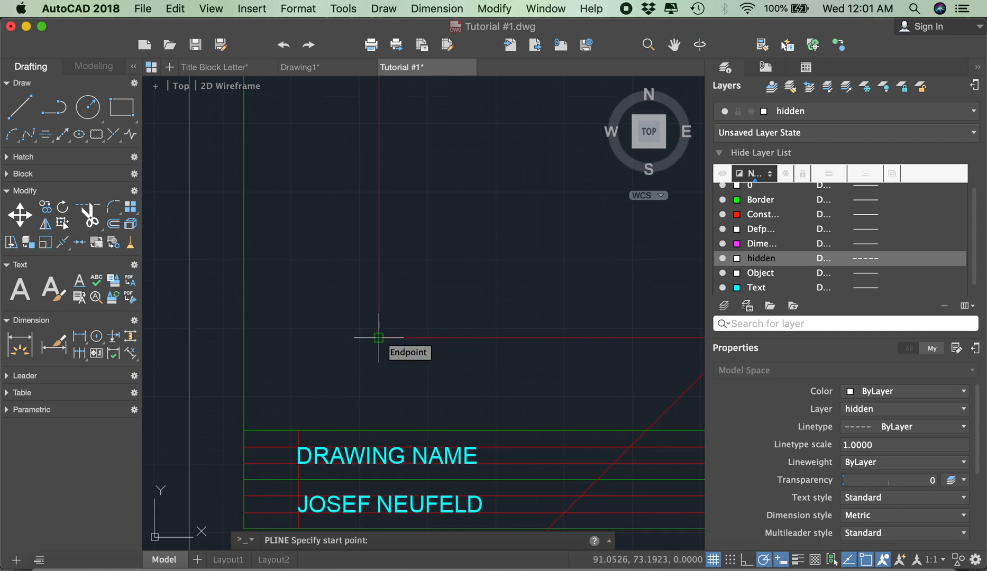
pyautogui.click(379, 337)
pyautogui.scroll(-5, 365, 339)
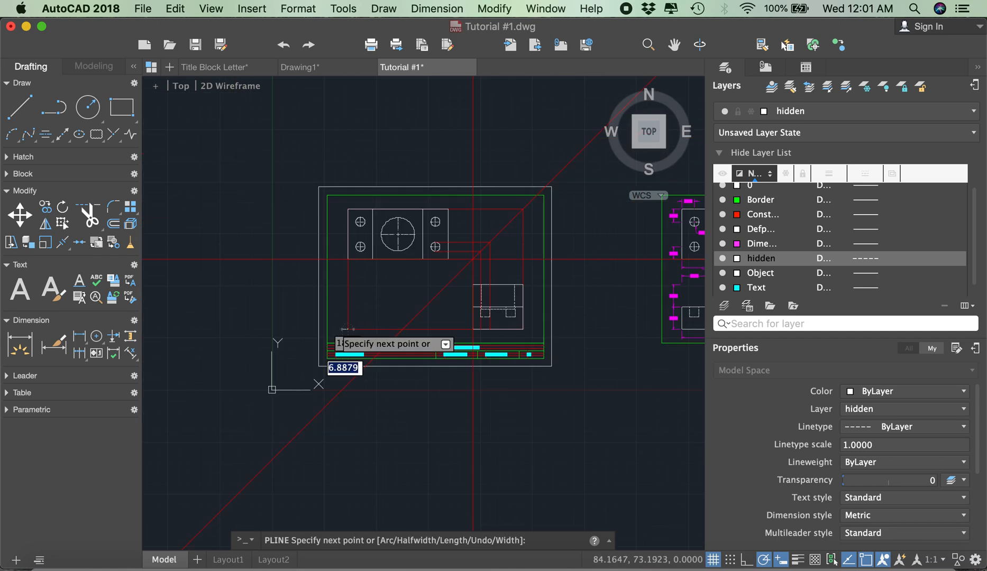
pyautogui.scroll(5, 443, 325)
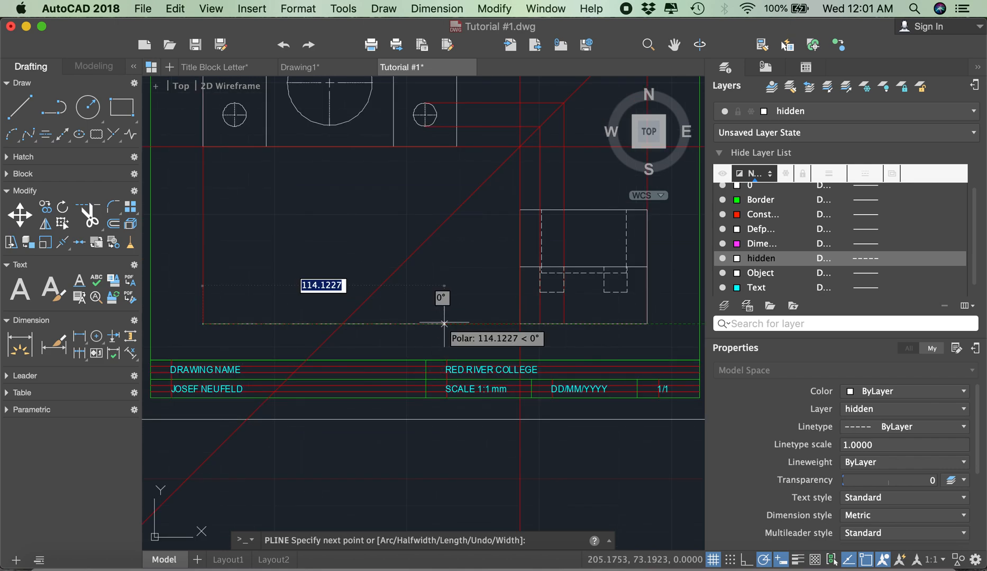
pyautogui.scroll(-5, 443, 324)
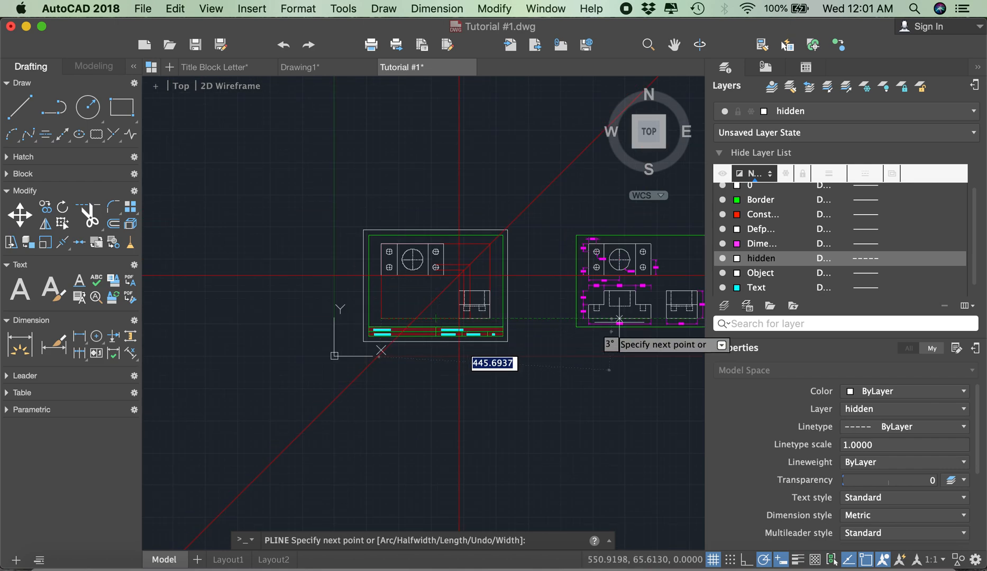
pyautogui.scroll(5, 616, 322)
pyautogui.scroll(-5, 622, 320)
pyautogui.scroll(6, 379, 304)
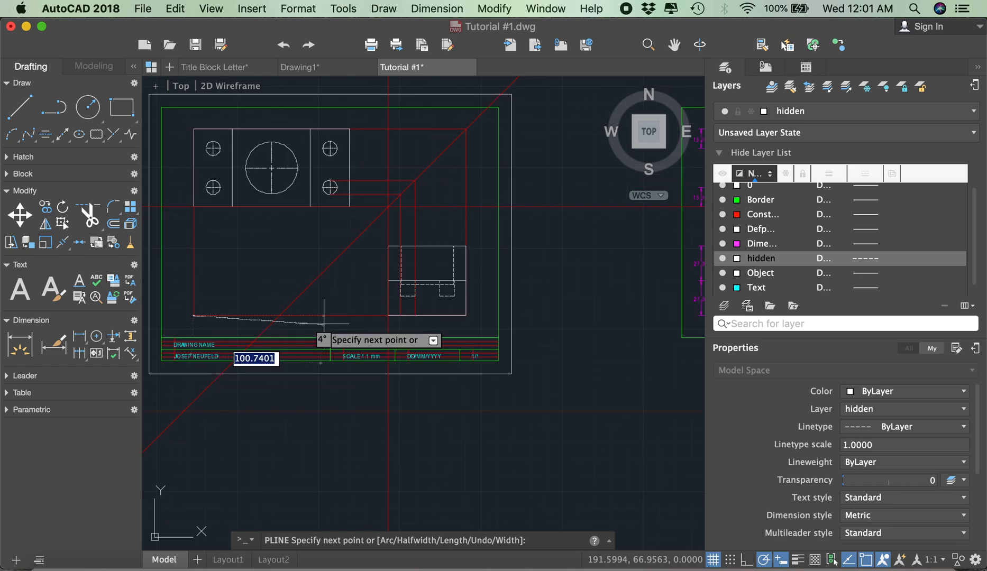
pyautogui.scroll(-4, 341, 311)
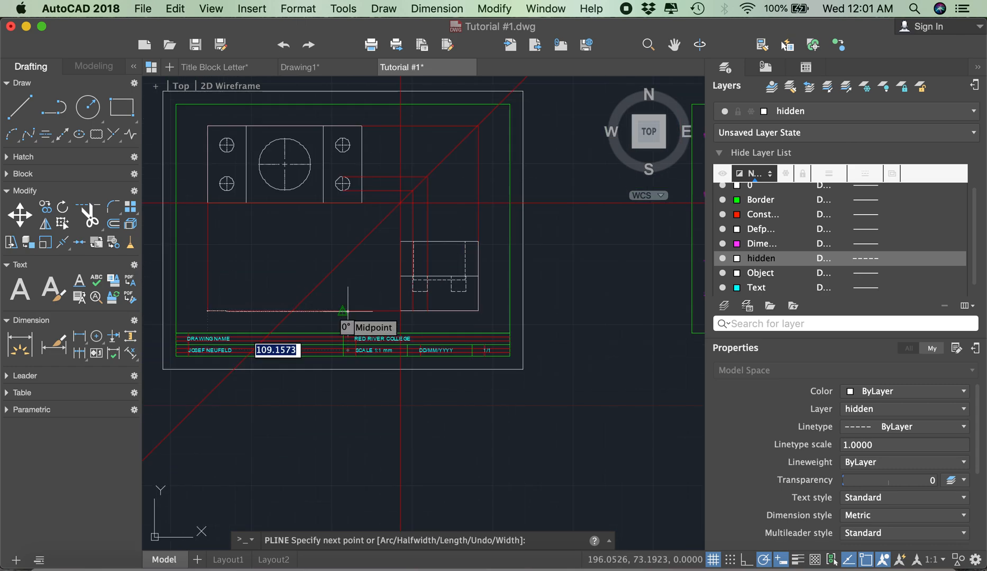
pyautogui.scroll(2, 347, 311)
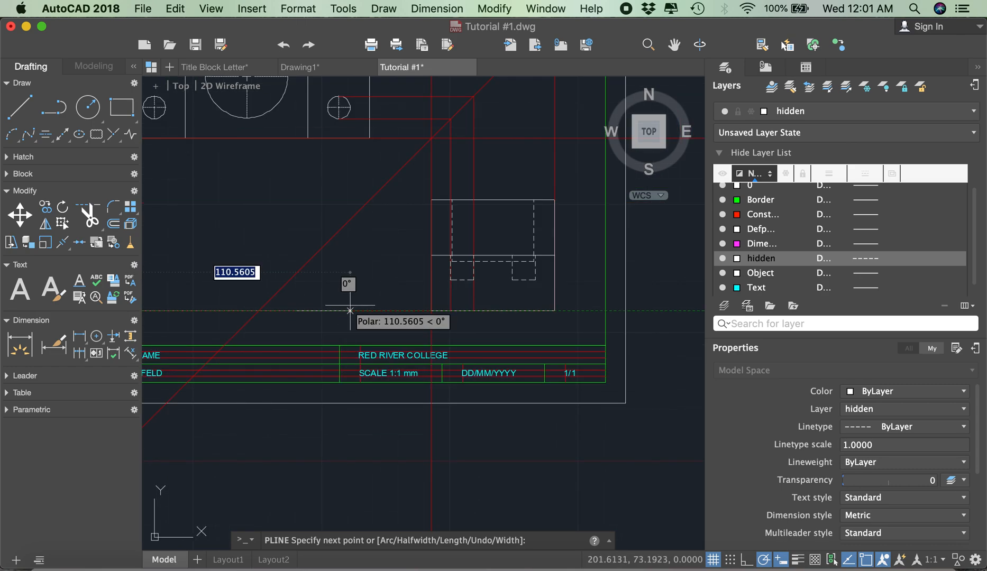
pyautogui.write('120')
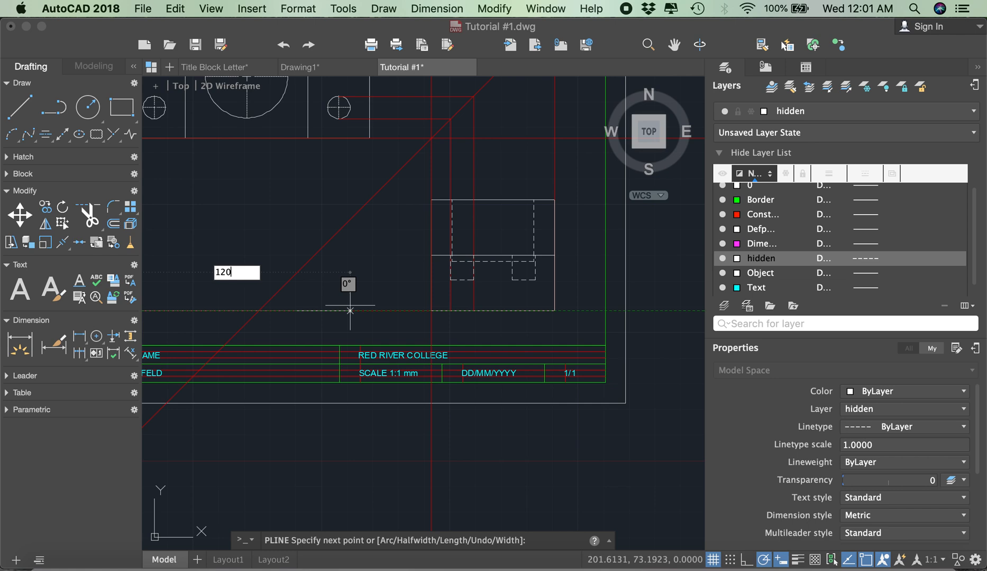
pyautogui.press('Return')
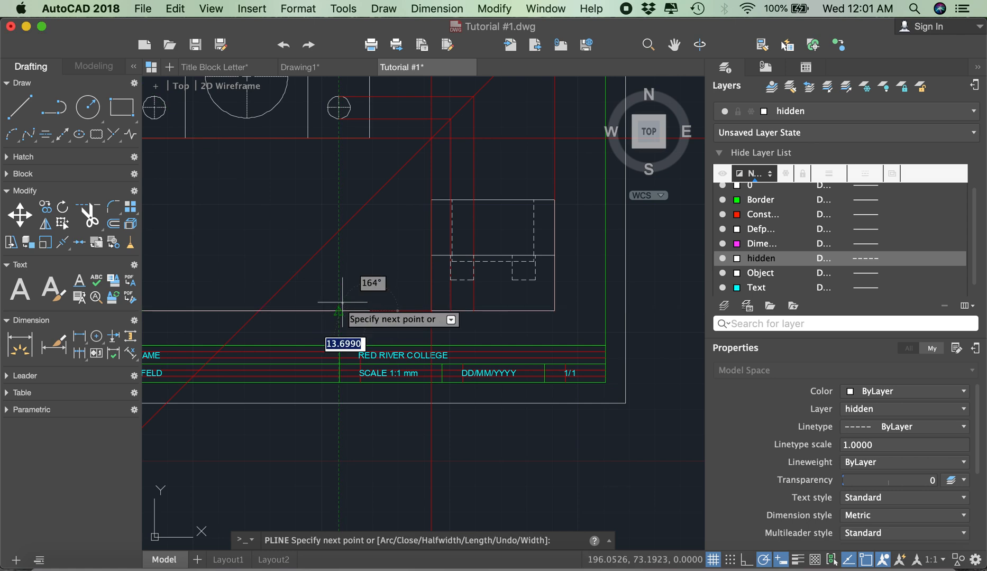
pyautogui.scroll(3, 369, 223)
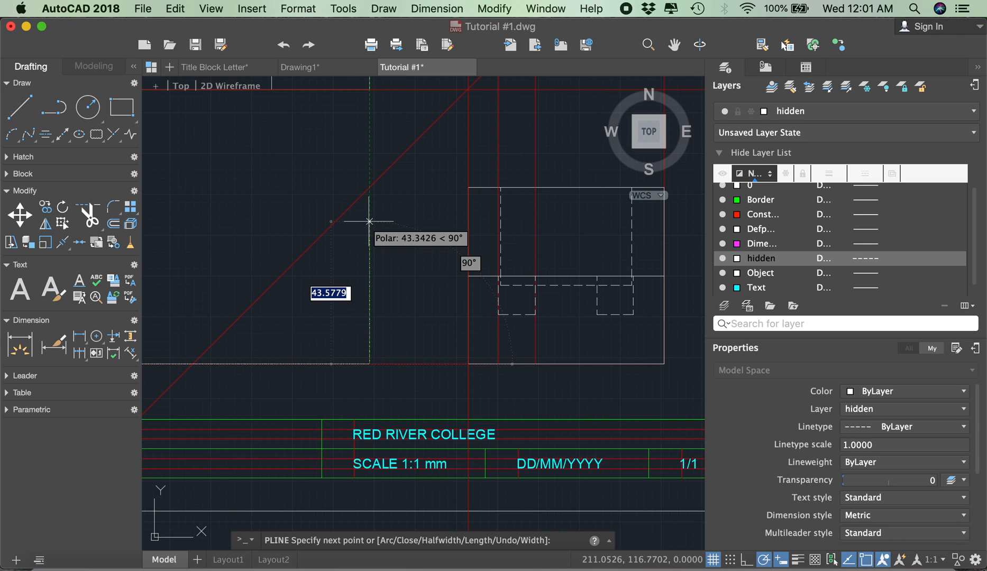
pyautogui.scroll(-2, 369, 222)
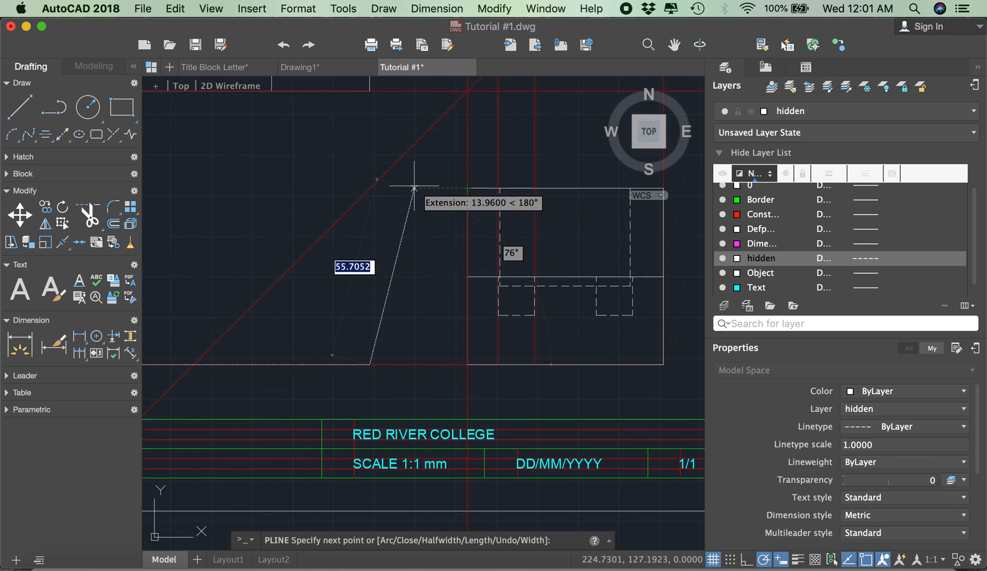
pyautogui.click(370, 187)
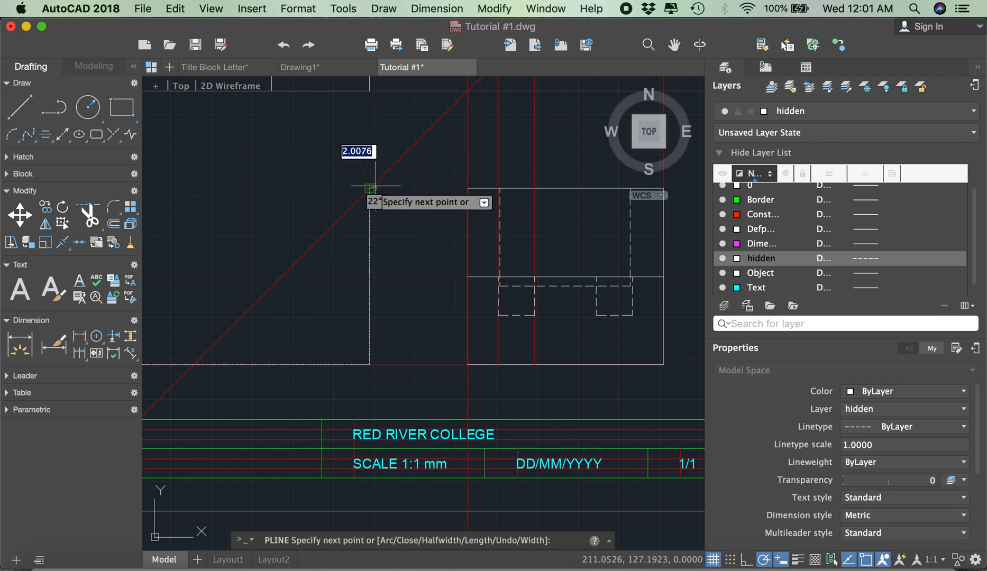
pyautogui.scroll(-5, 352, 190)
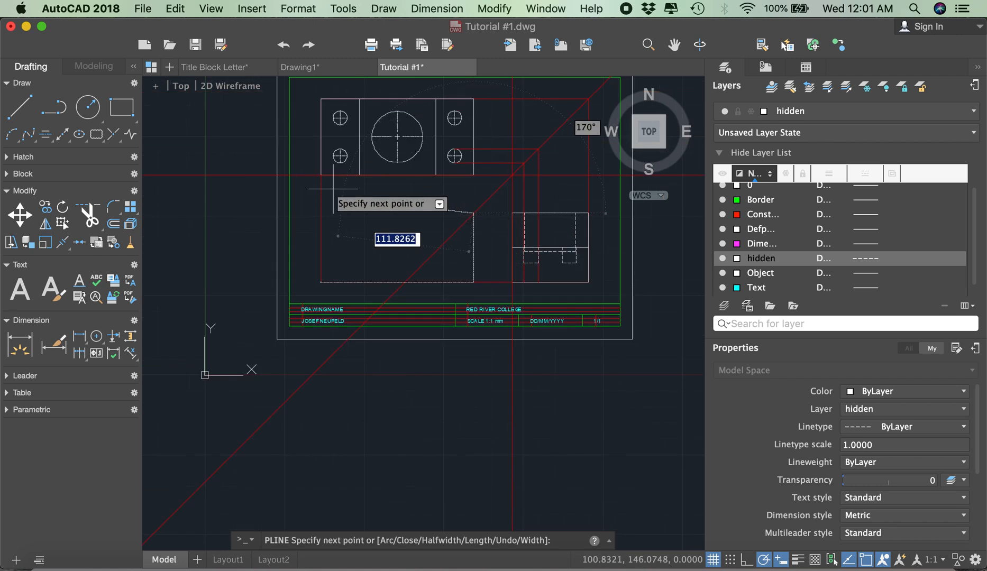
pyautogui.scroll(4, 325, 176)
pyautogui.scroll(-4, 323, 174)
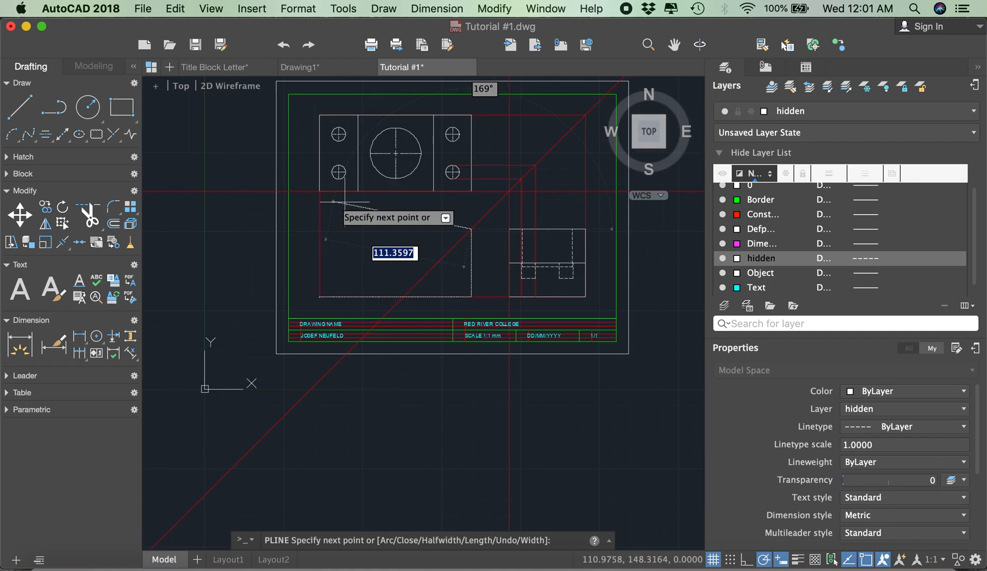
pyautogui.scroll(4, 421, 209)
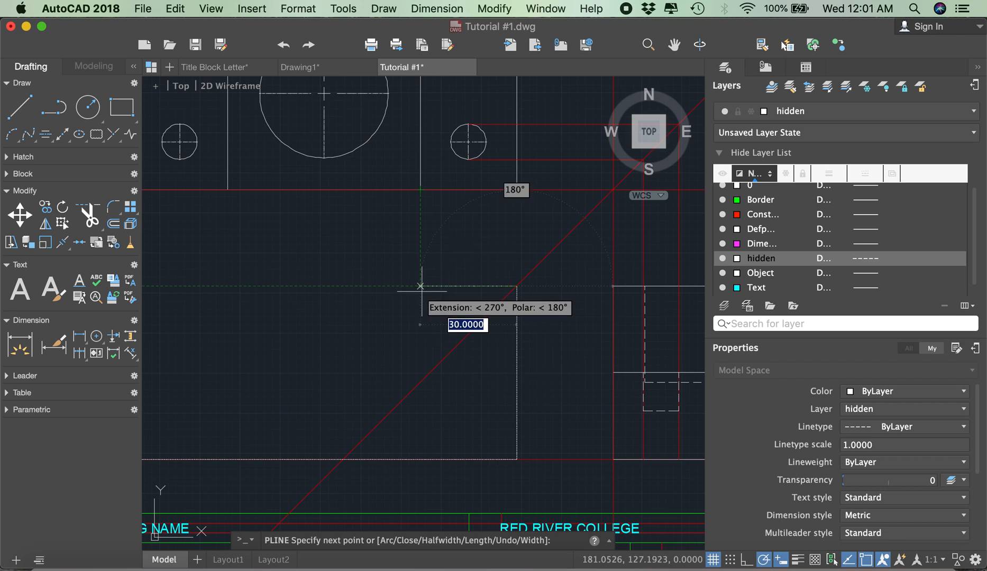
pyautogui.scroll(-3, 420, 286)
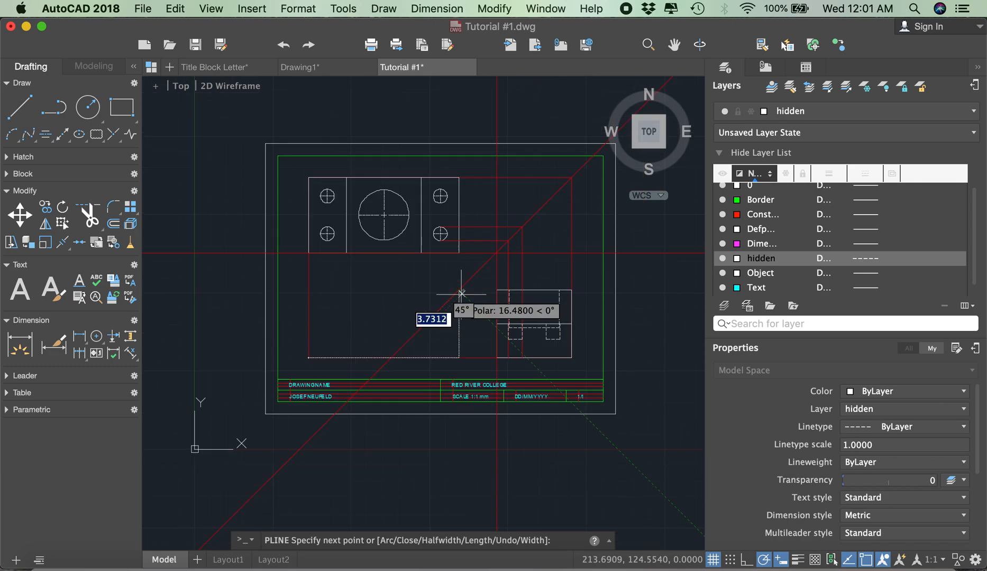
pyautogui.scroll(4, 466, 299)
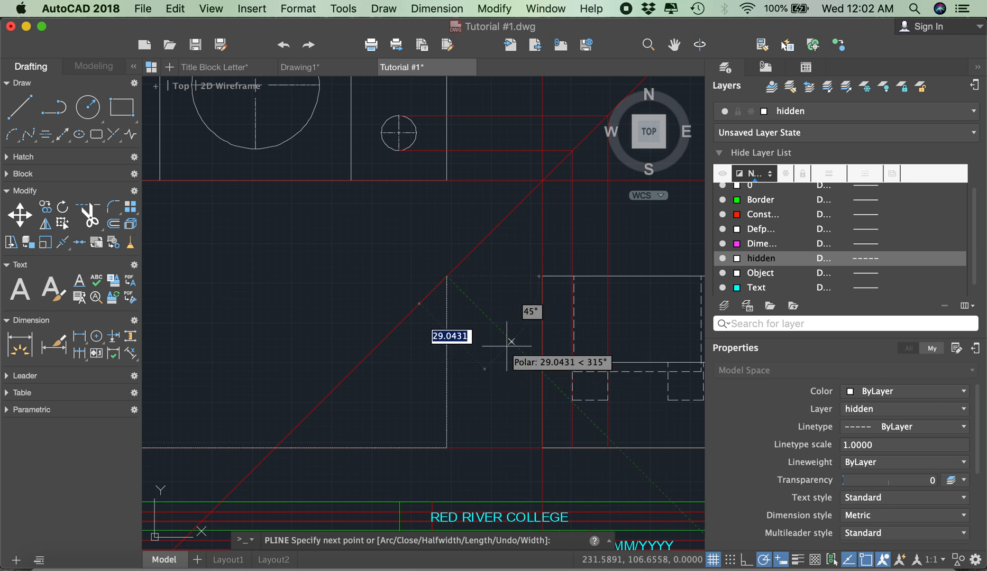
pyautogui.write('u')
pyautogui.press('Return')
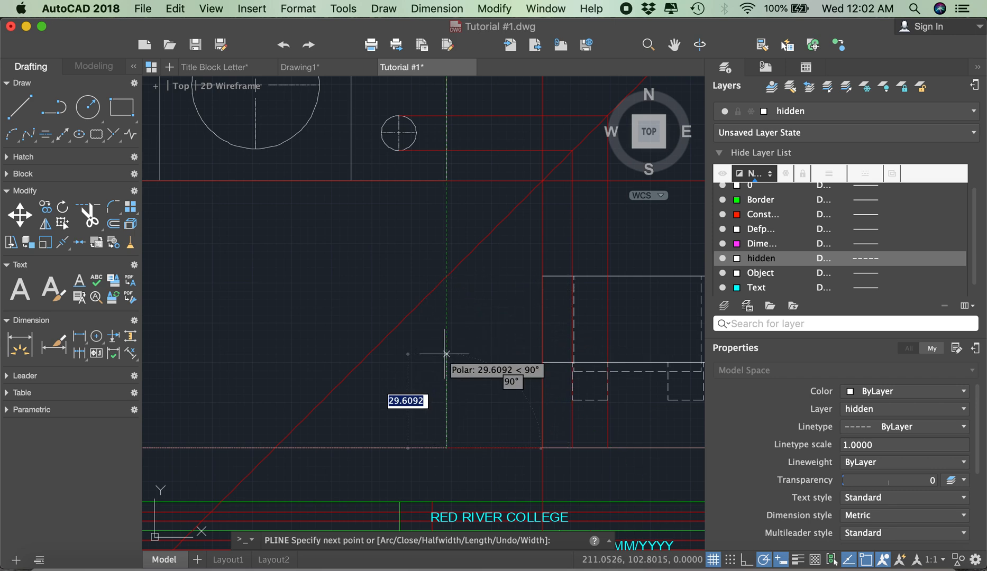
# Step: Continue the polyline vertically up the front view's right edge to the level of the side view's middle horizontal line
pyautogui.scroll(-2, 446, 354)
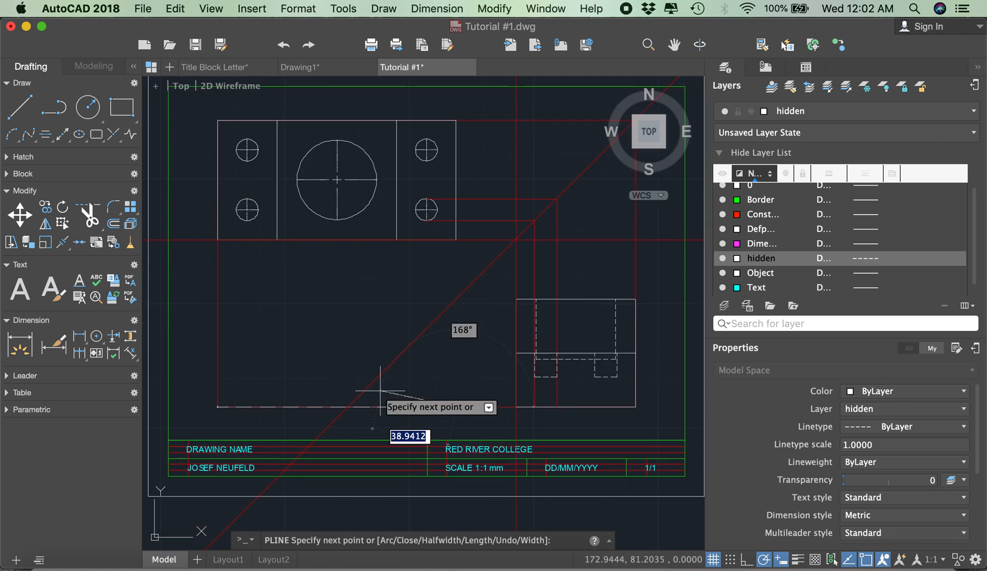
pyautogui.scroll(2, 458, 370)
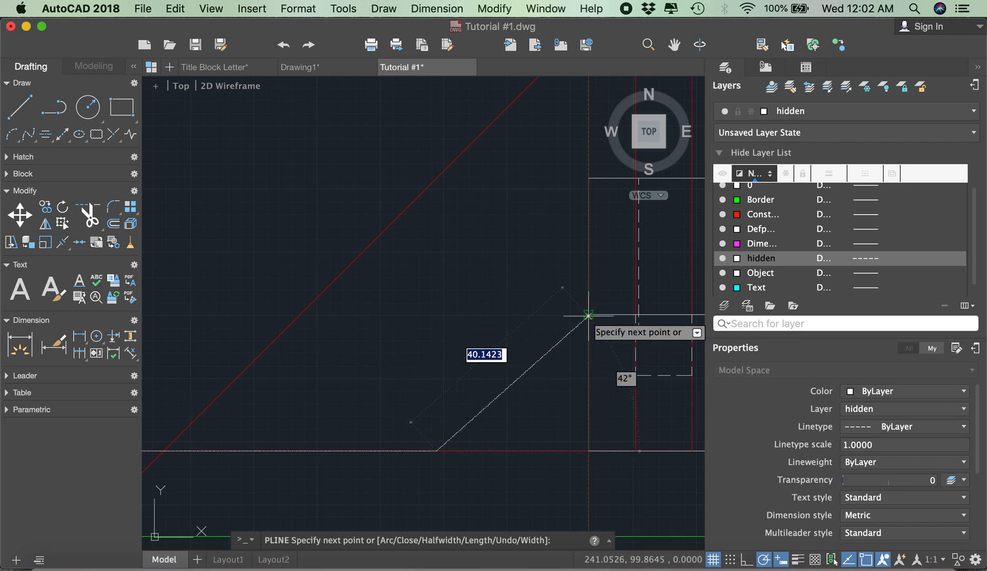
pyautogui.click(436, 315)
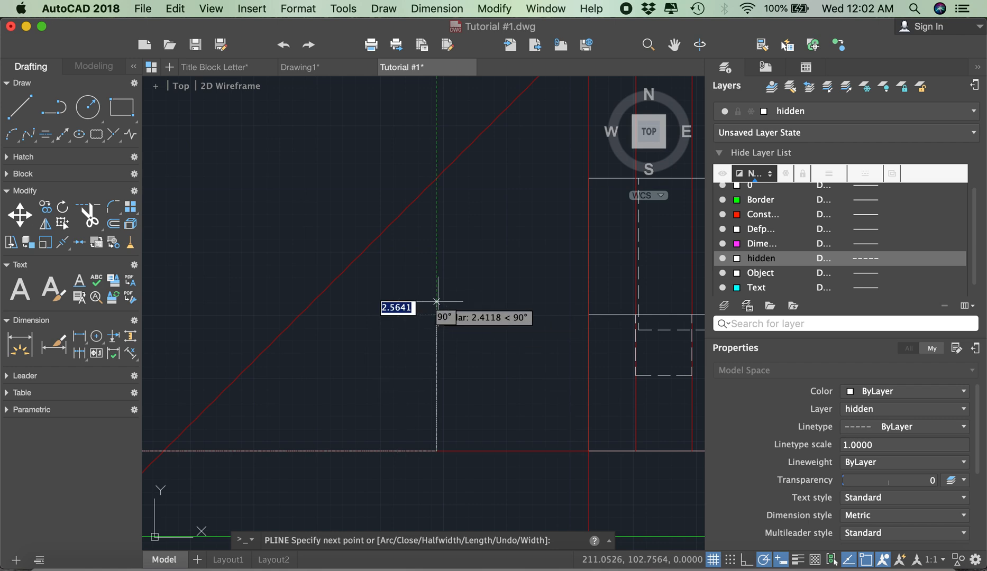
pyautogui.scroll(-4, 436, 303)
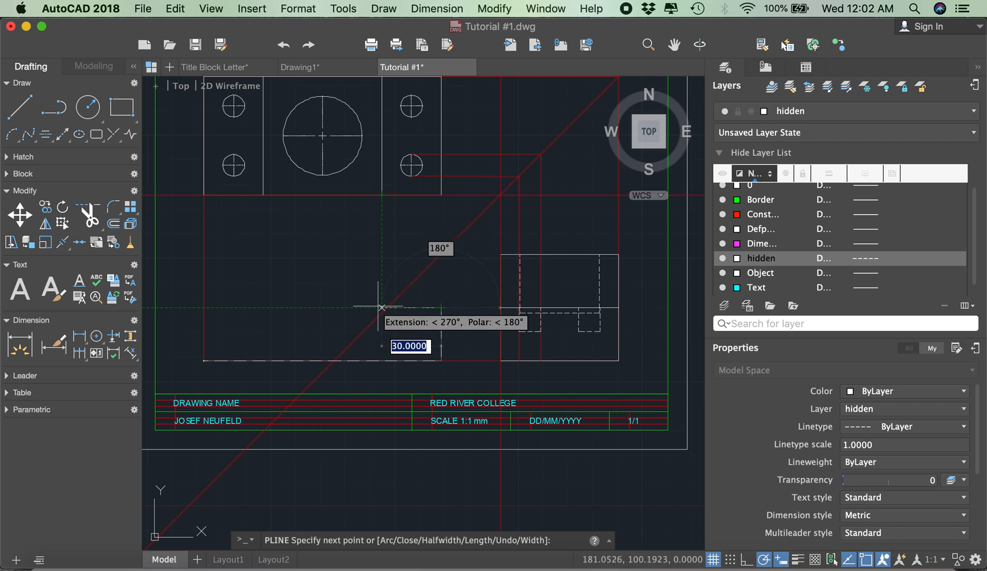
# Step: Complete the front view's stepped outline with a centred raised block level with the side view's top and a left ledge, closing the polyline
pyautogui.click(381, 308)
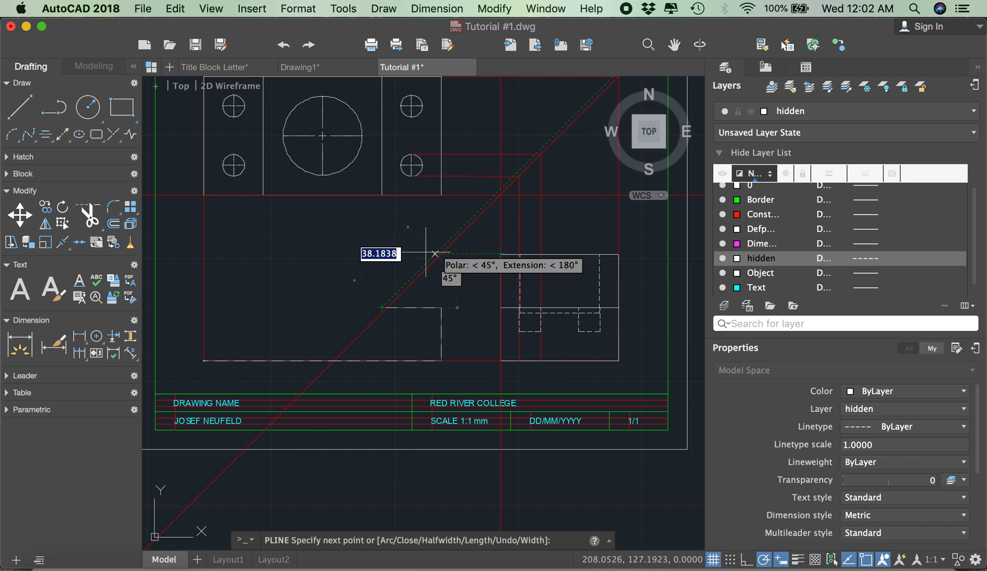
pyautogui.click(387, 260)
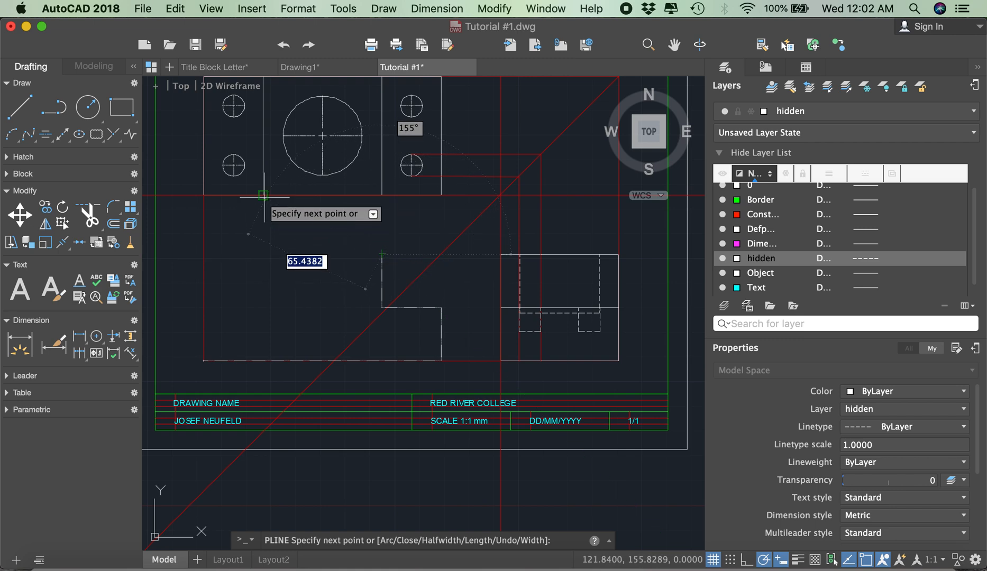
pyautogui.click(263, 254)
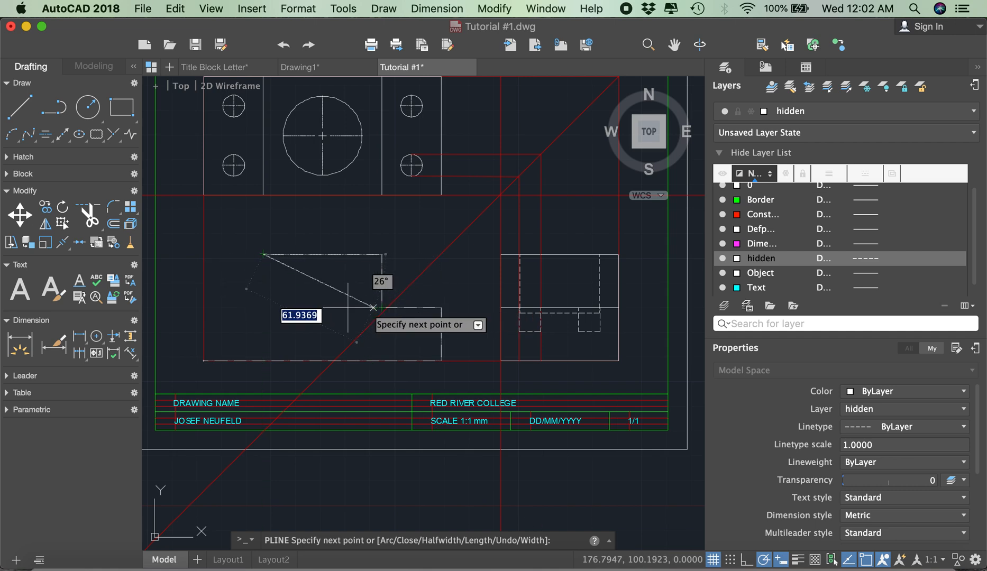
pyautogui.click(263, 308)
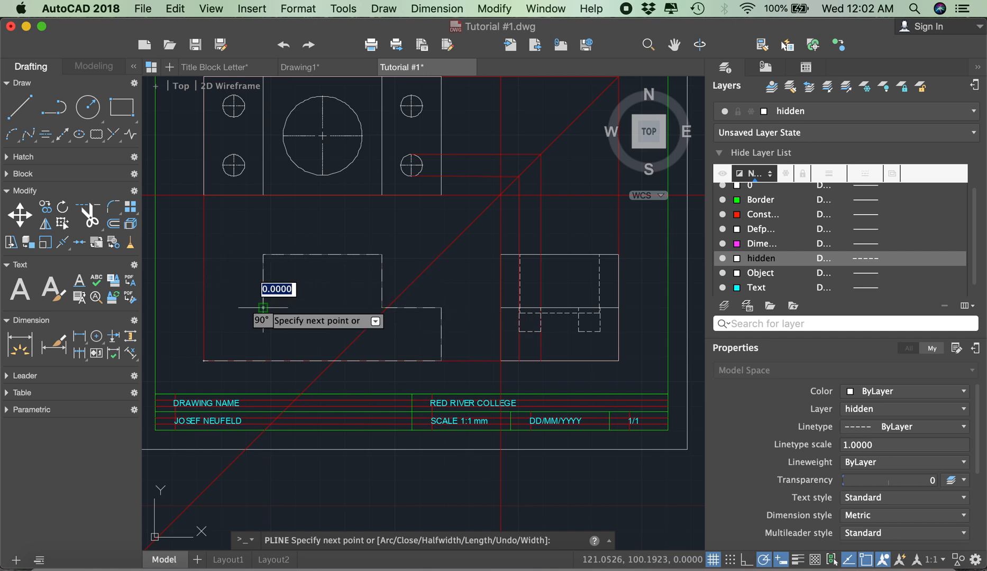
pyautogui.click(204, 307)
pyautogui.scroll(-2, 253, 289)
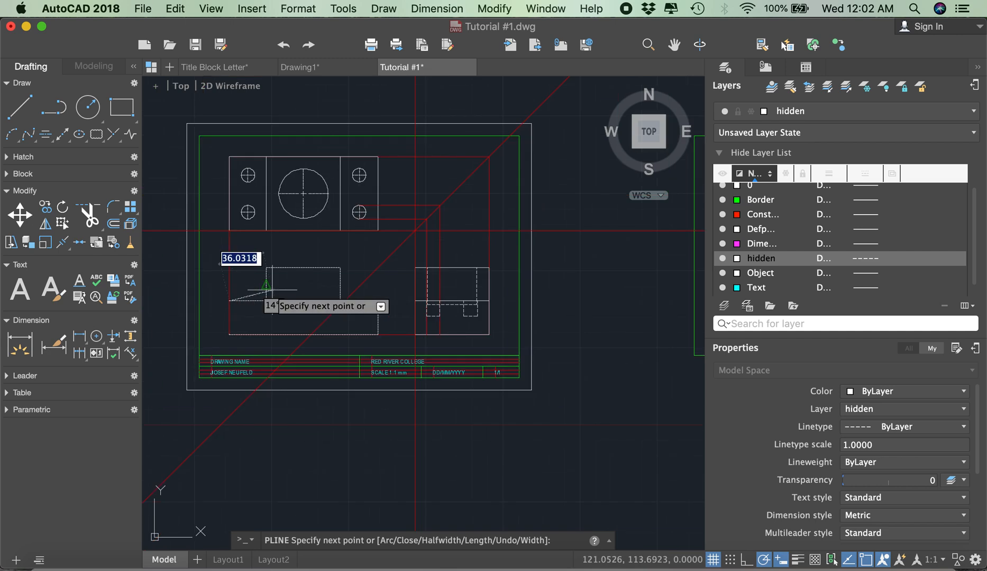
pyautogui.scroll(4, 238, 293)
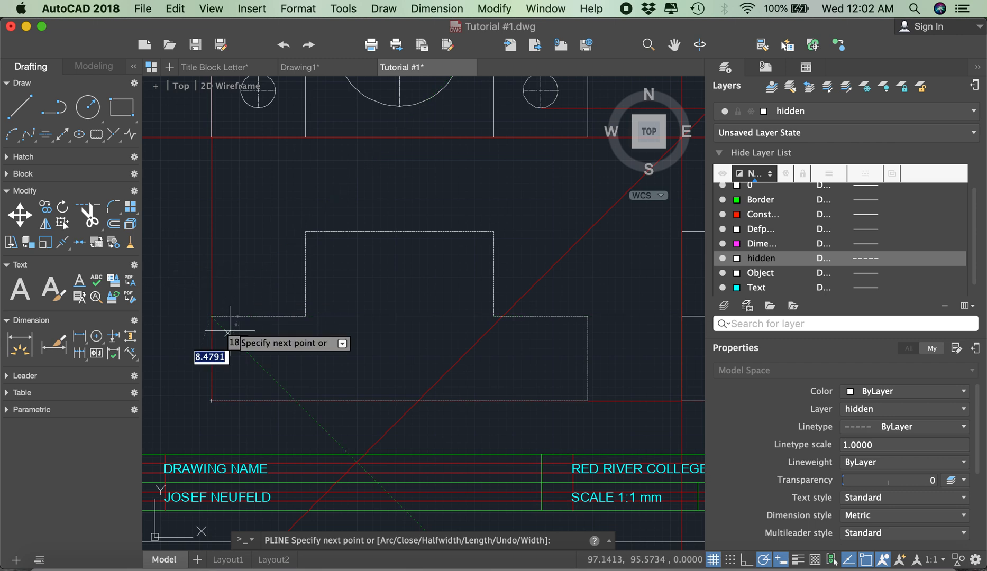
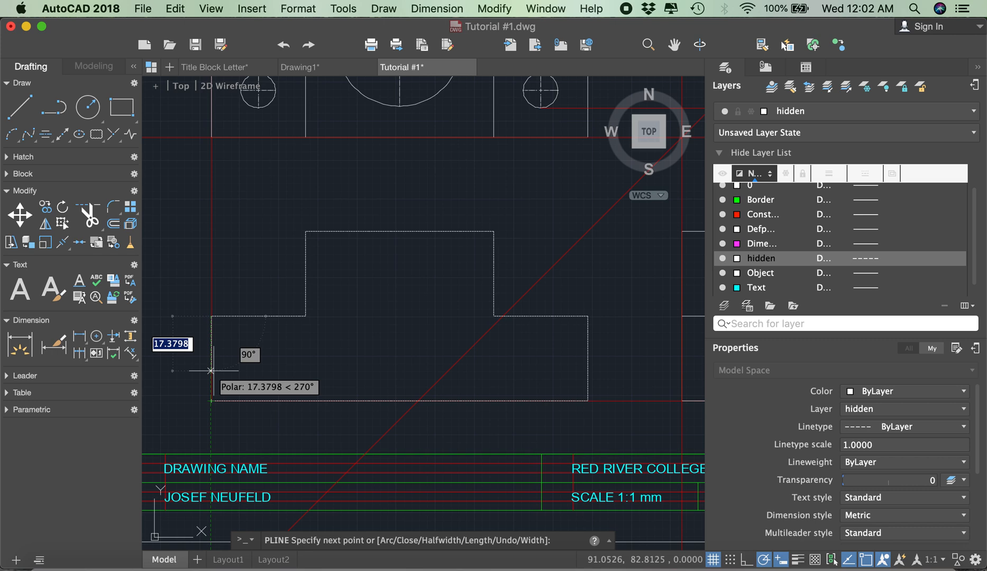
pyautogui.write('c')
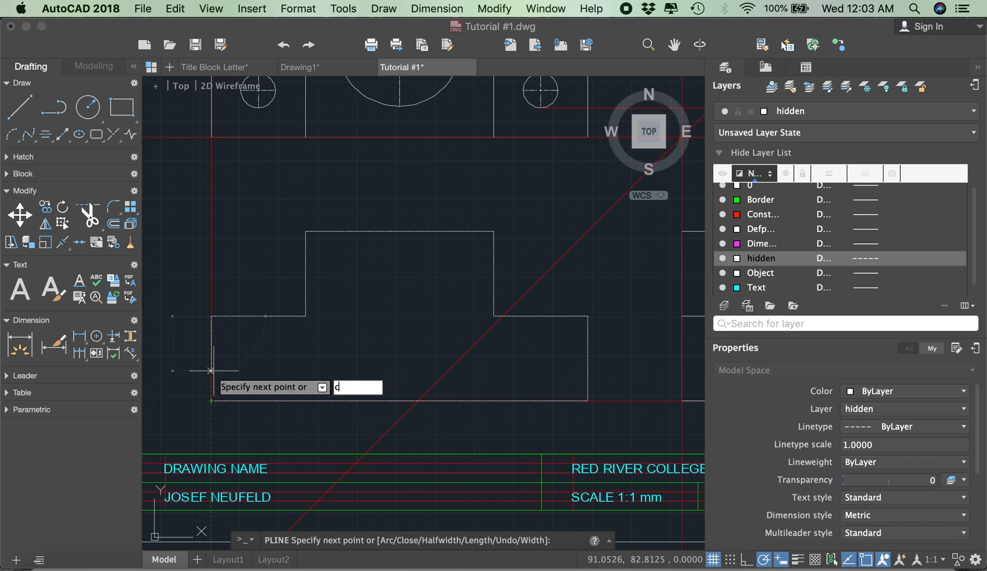
pyautogui.press('Return')
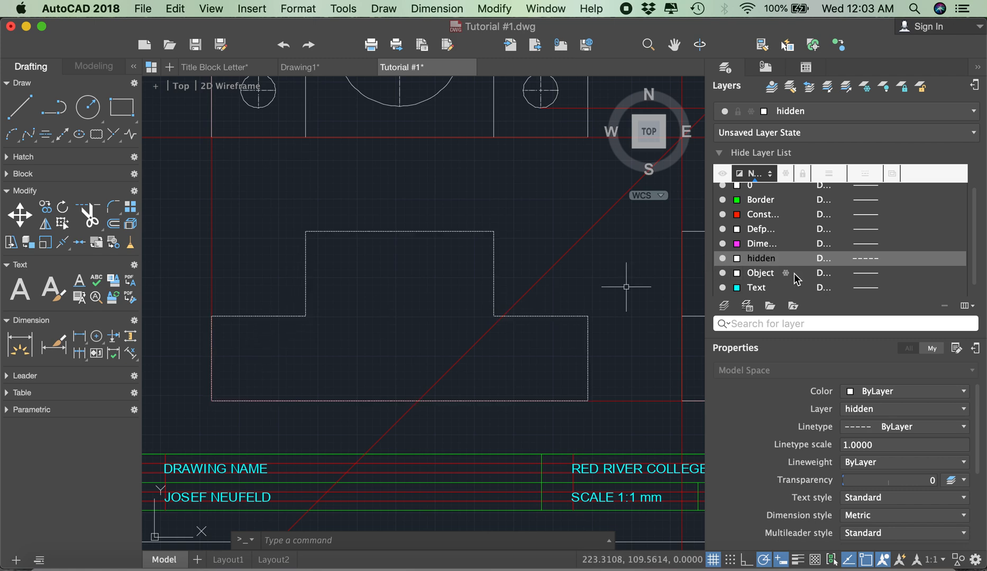
# Step: Make Object the current layer and move the front view's outline from the hidden layer to Object
pyautogui.doubleClick(761, 274)
pyautogui.click(469, 246)
pyautogui.click(461, 219)
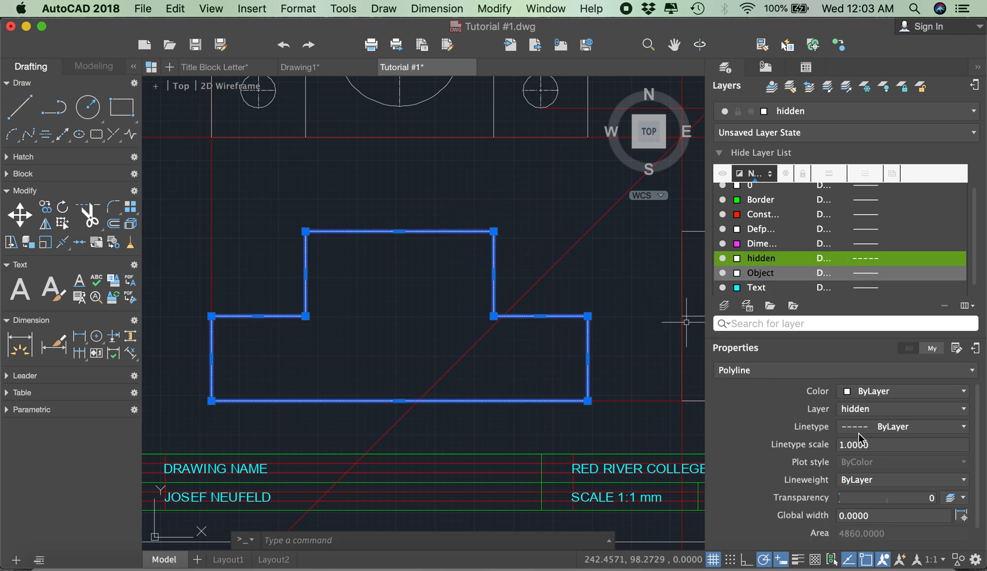
pyautogui.click(859, 410)
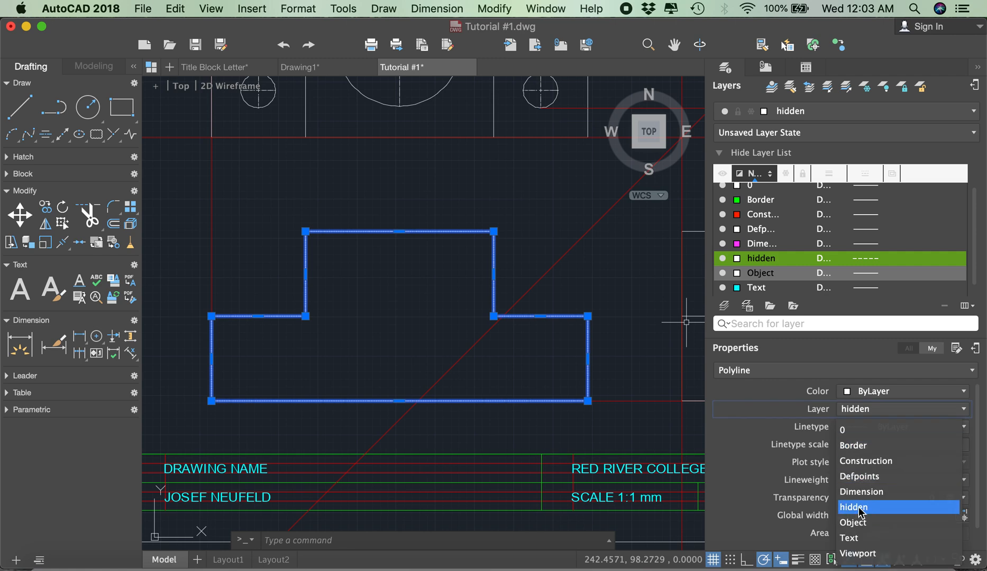
pyautogui.click(857, 524)
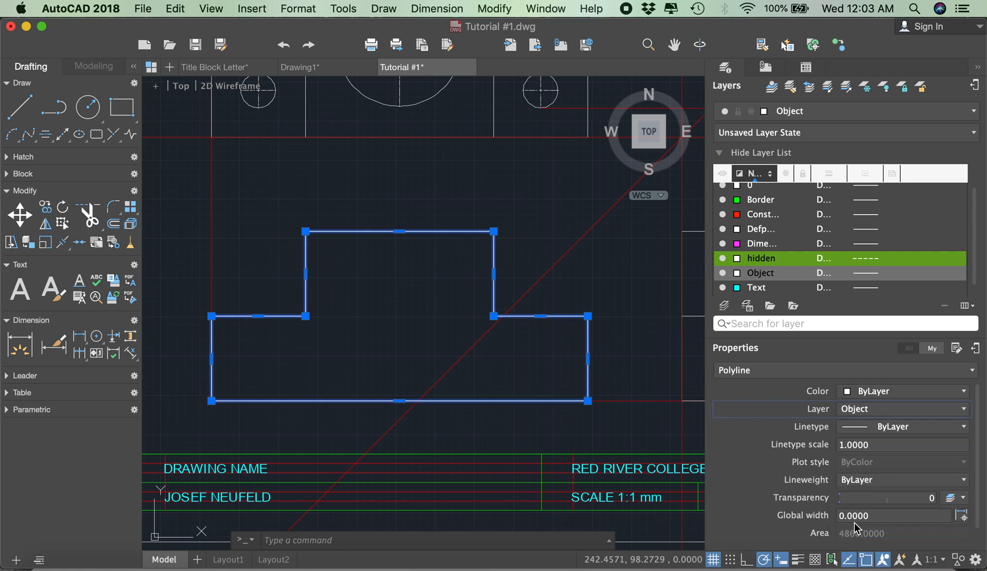
pyautogui.press('Escape')
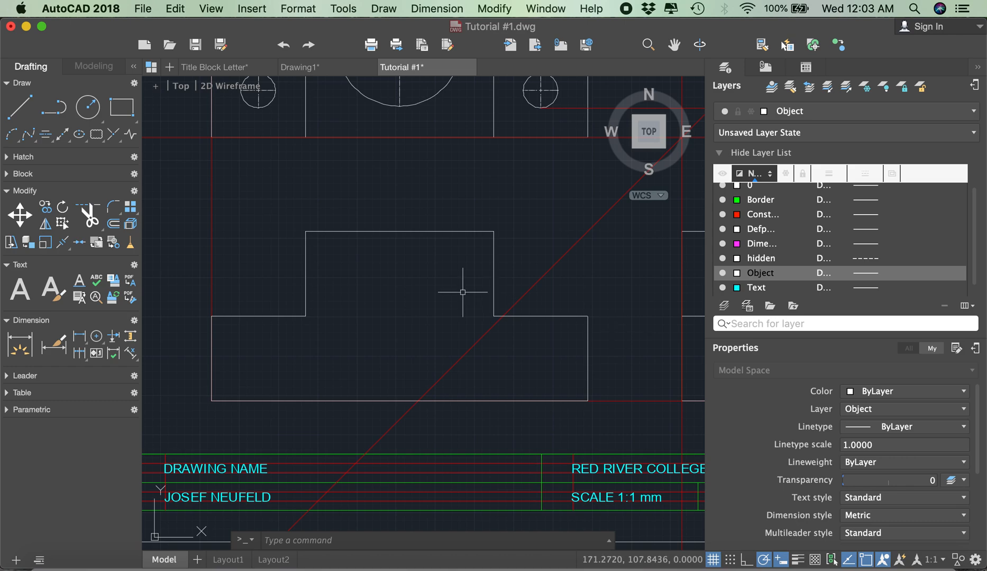
# Step: Examine the dimensioned reference drawing's front view and compare its hidden hole outlines with the side view being drawn
pyautogui.scroll(-3, 401, 271)
pyautogui.scroll(-4, 358, 295)
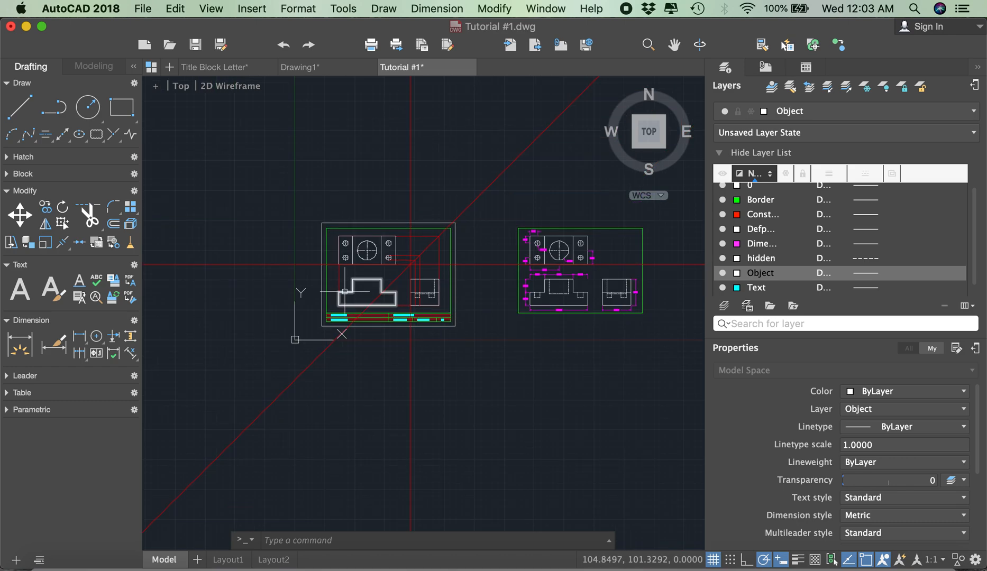
pyautogui.scroll(6, 562, 284)
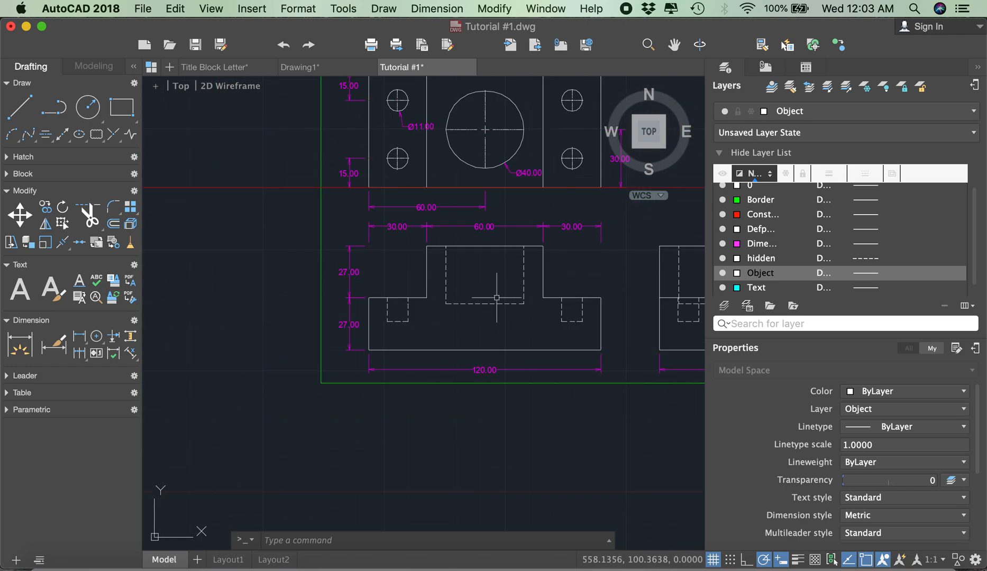
pyautogui.scroll(-5, 503, 294)
pyautogui.scroll(3, 538, 273)
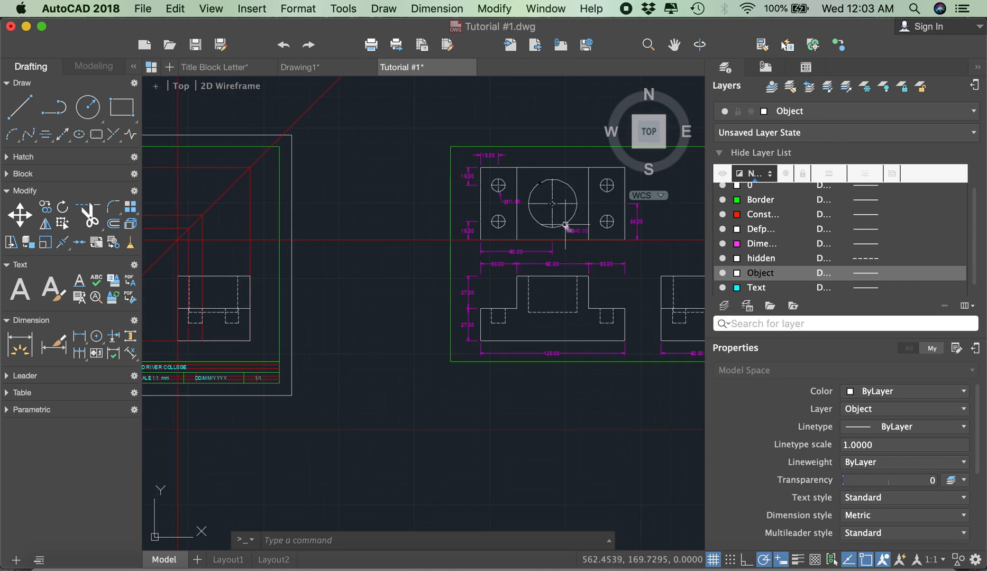
pyautogui.scroll(-3, 566, 226)
pyautogui.scroll(2, 251, 209)
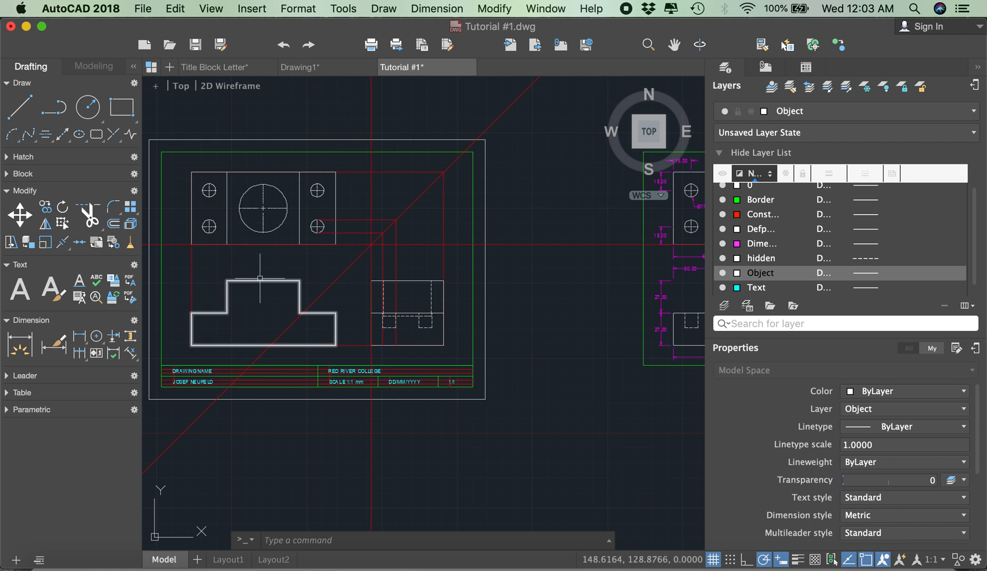
pyautogui.scroll(2, 413, 286)
pyautogui.scroll(-2, 412, 270)
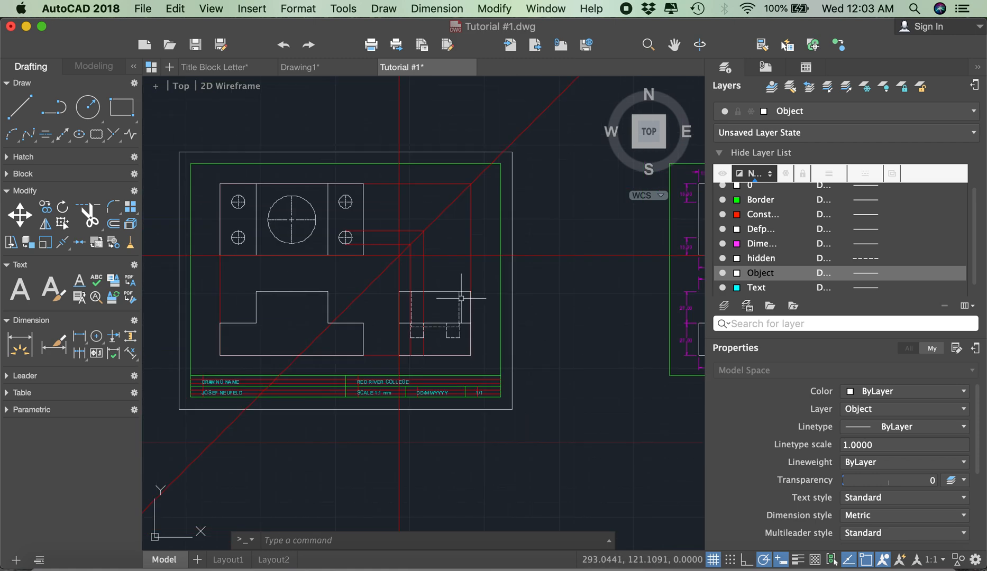
# Step: Copy the large hidden hole outline from the side view's top-edge midpoint to the top-edge midpoint of the front view's raised block
pyautogui.scroll(2, 433, 296)
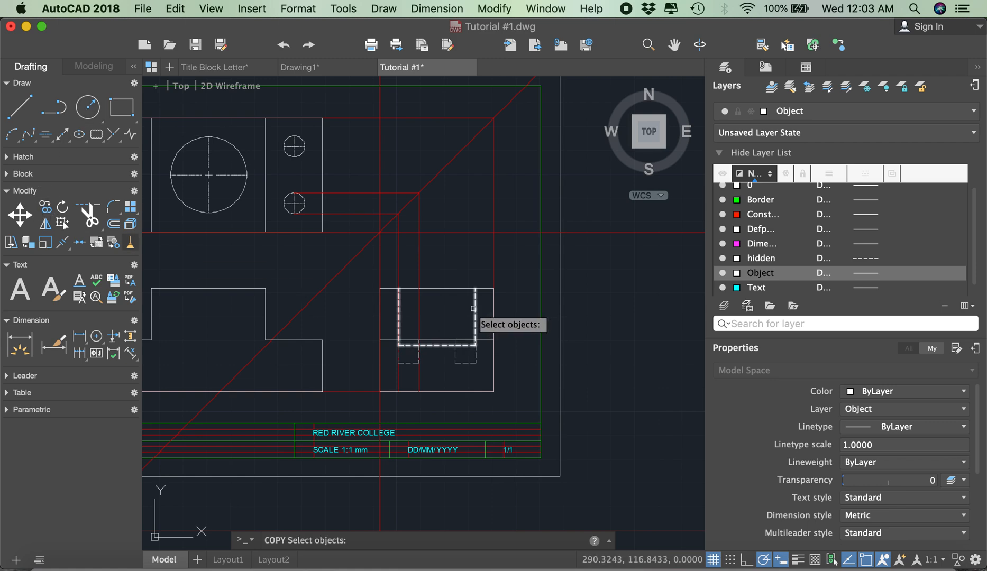
pyautogui.press('Return')
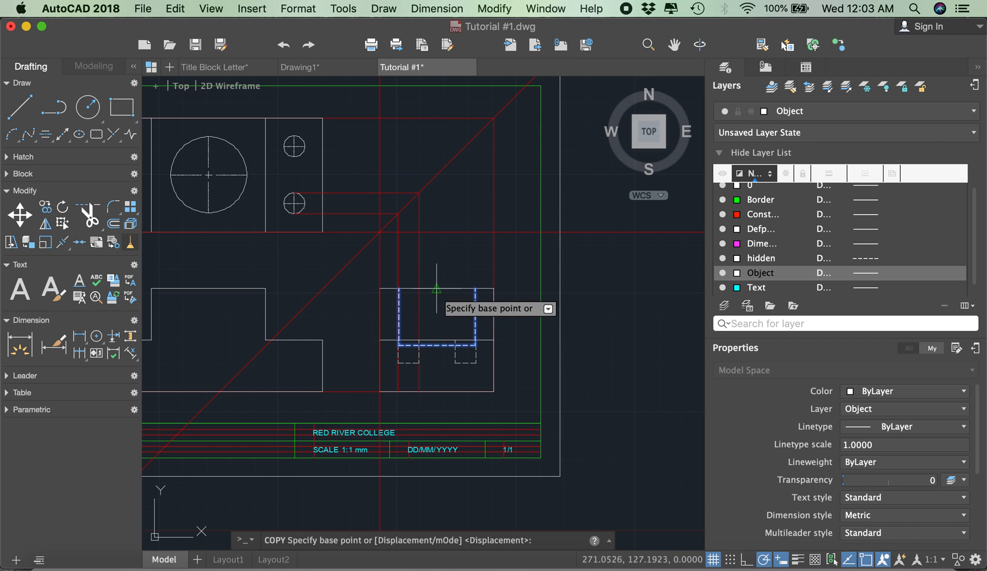
pyautogui.click(436, 289)
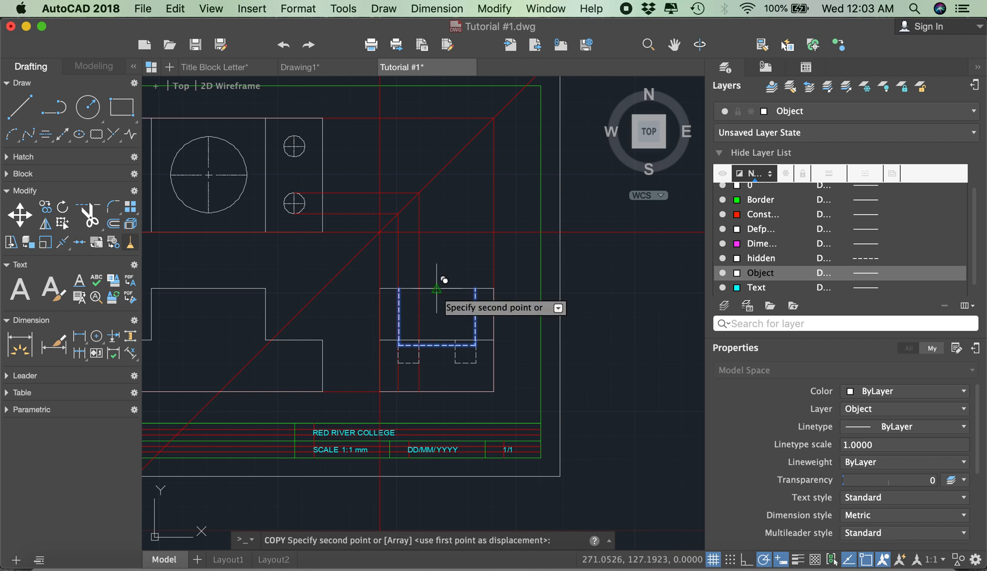
pyautogui.scroll(-5, 437, 288)
pyautogui.scroll(8, 326, 279)
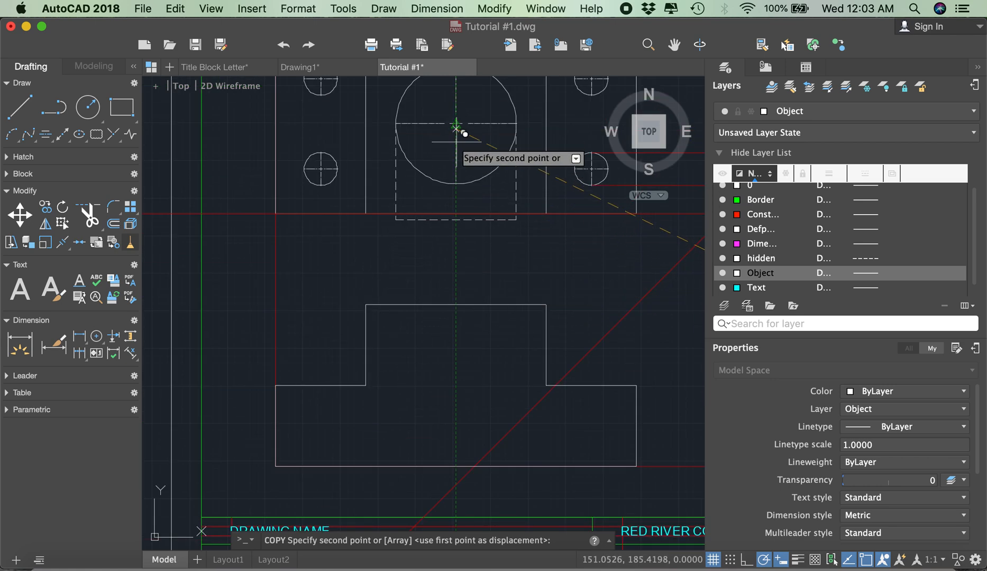
pyautogui.click(455, 304)
pyautogui.press('Return')
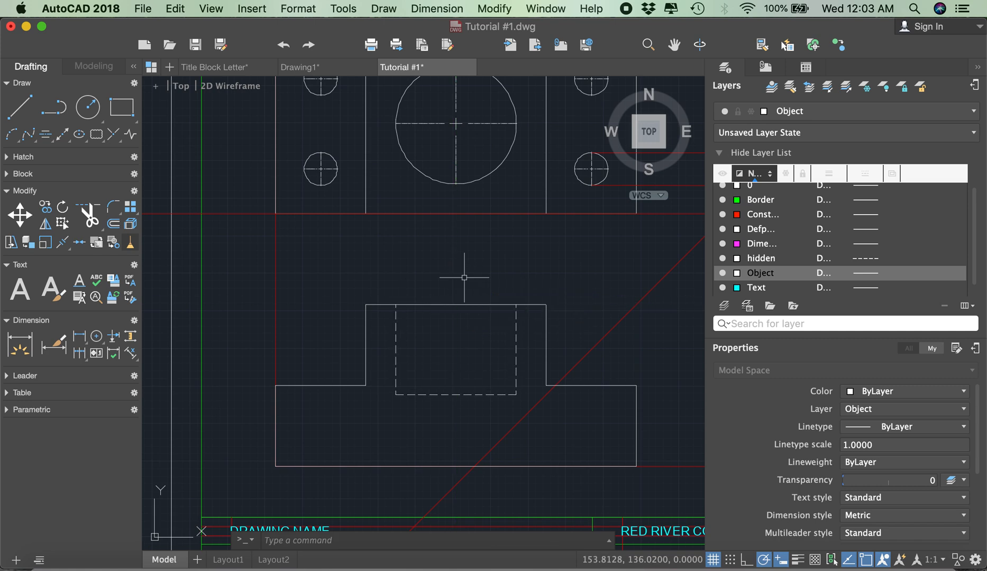
# Step: Copy the side view's left small hidden hole from the midpoint between its upper ends to the midpoint of the front view's left ledge
pyautogui.scroll(-3, 186, 243)
pyautogui.scroll(3, 312, 264)
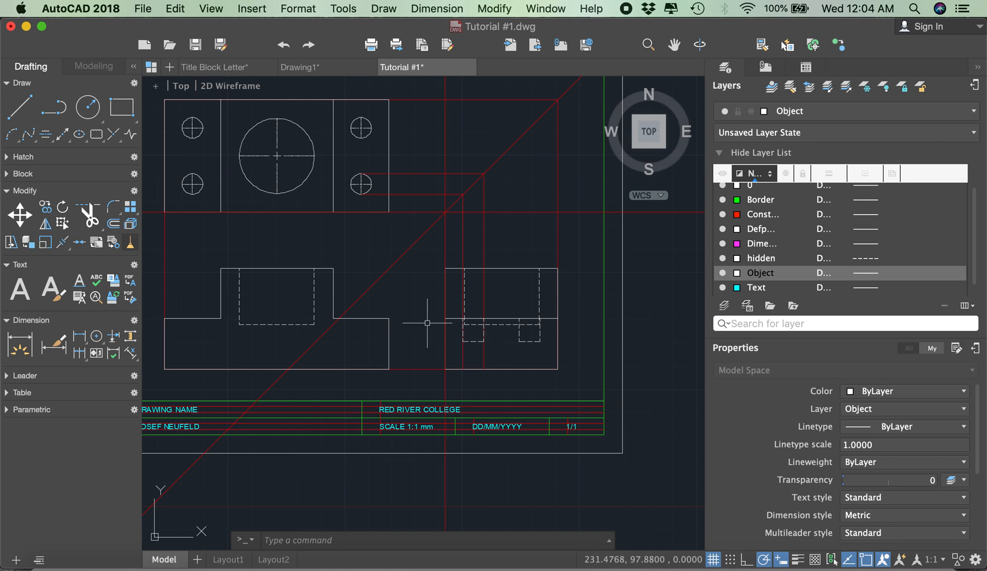
pyautogui.press('Return')
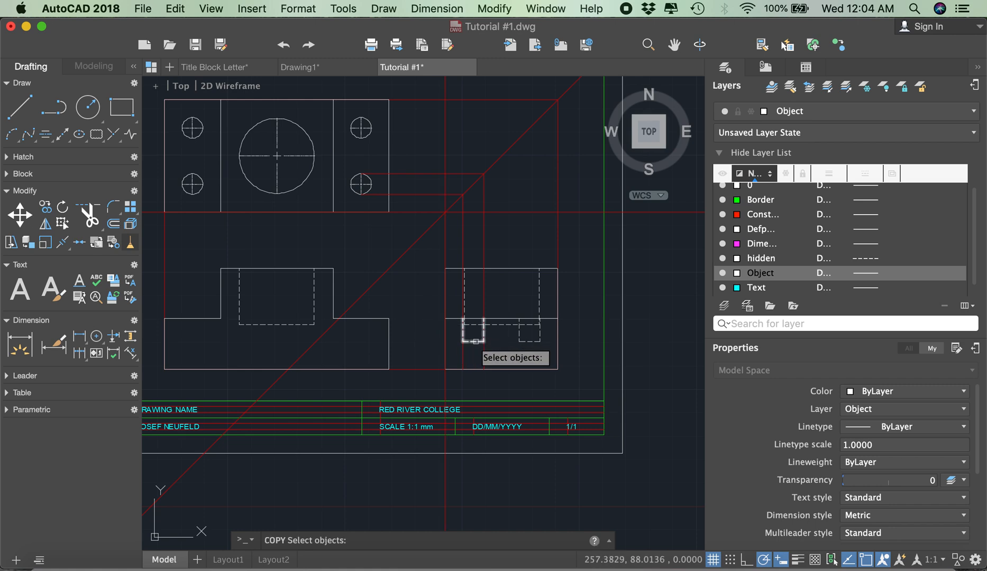
pyautogui.click(462, 325)
pyautogui.press('Return')
pyautogui.scroll(4, 462, 325)
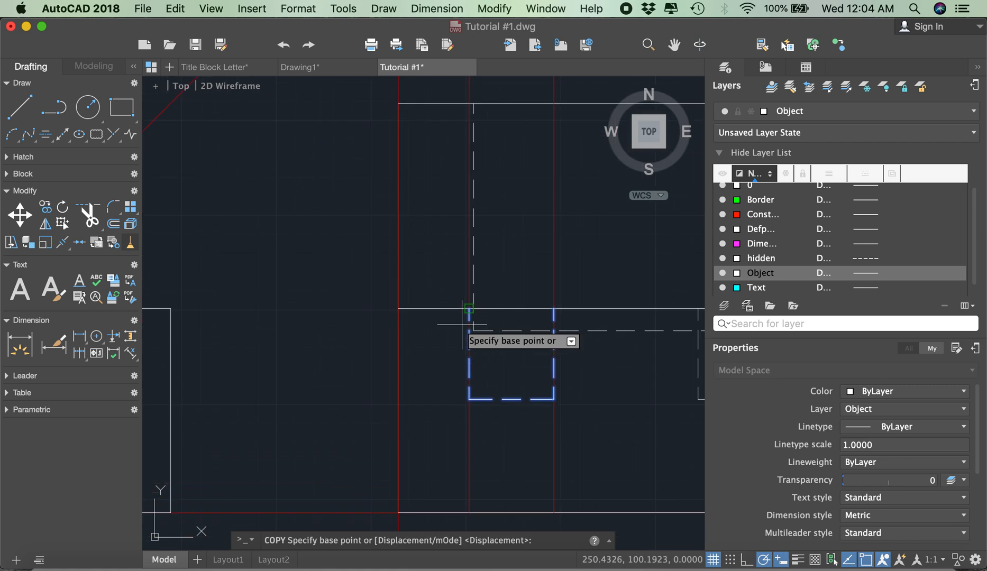
pyautogui.keyDown('shift'); pyautogui.rightClick(512, 330); pyautogui.keyUp('shift')
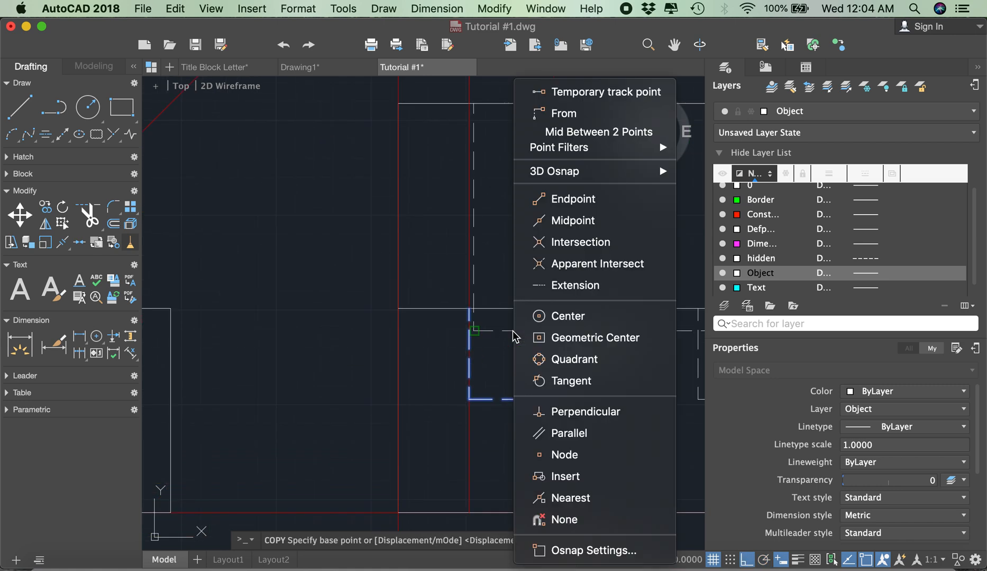
pyautogui.click(590, 132)
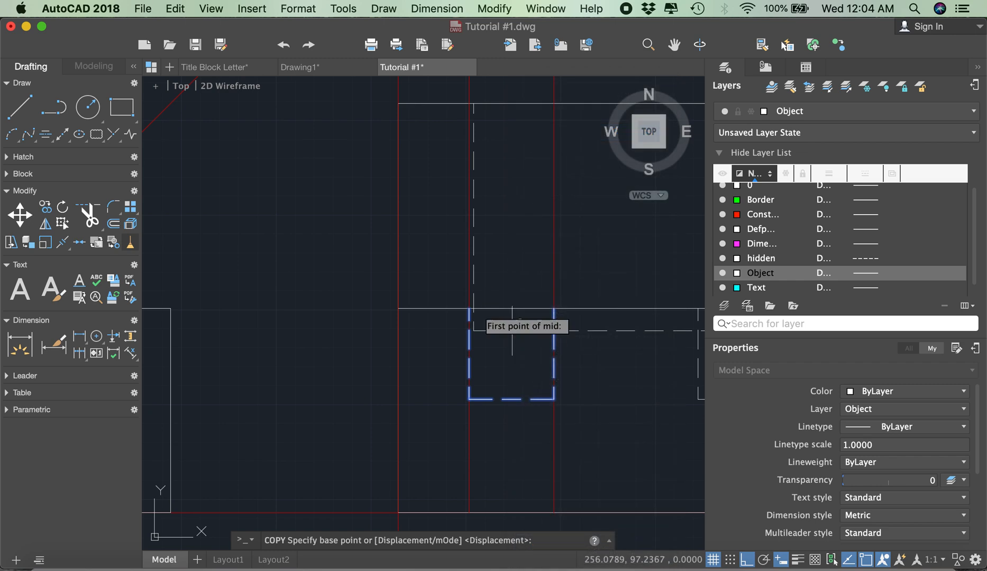
pyautogui.scroll(2, 454, 313)
pyautogui.click(500, 303)
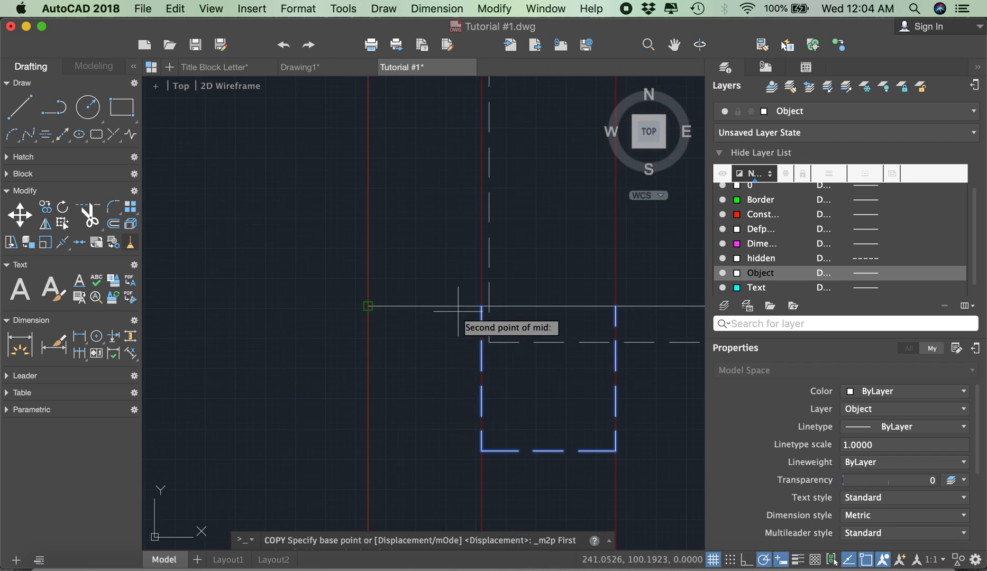
pyautogui.click(614, 307)
pyautogui.scroll(-5, 582, 315)
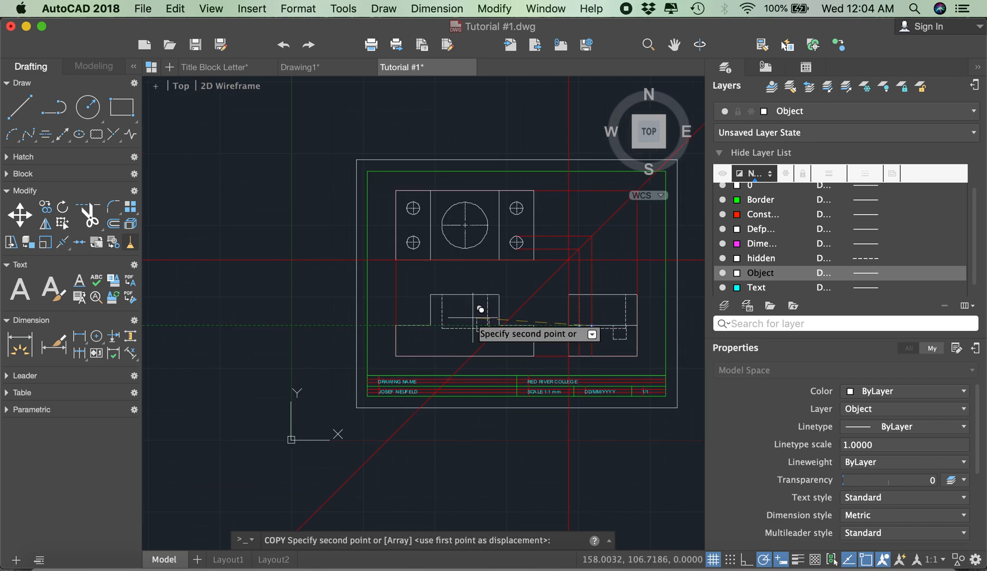
pyautogui.scroll(4, 423, 304)
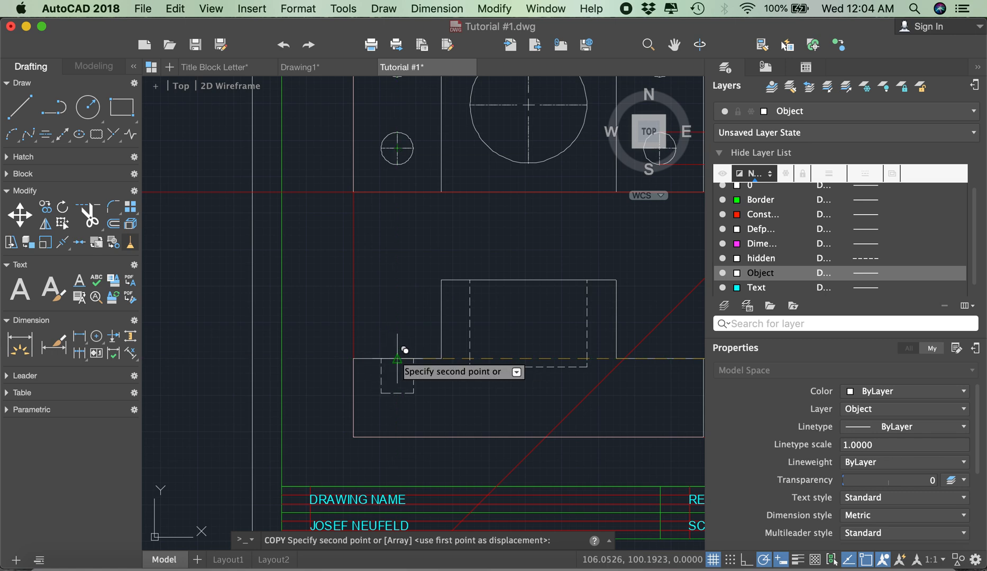
pyautogui.press('Escape')
# Step: Mirror the small hidden hole outline in the front view about the view's vertical centreline, keeping the original
pyautogui.scroll(-4, 373, 299)
pyautogui.scroll(-3, 354, 301)
pyautogui.scroll(3, 458, 310)
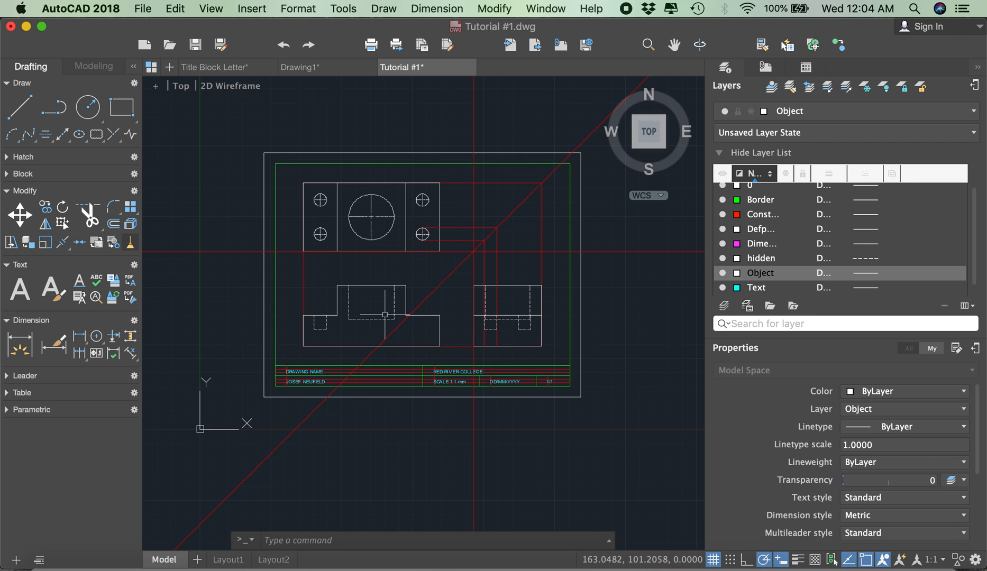
pyautogui.write('mirror')
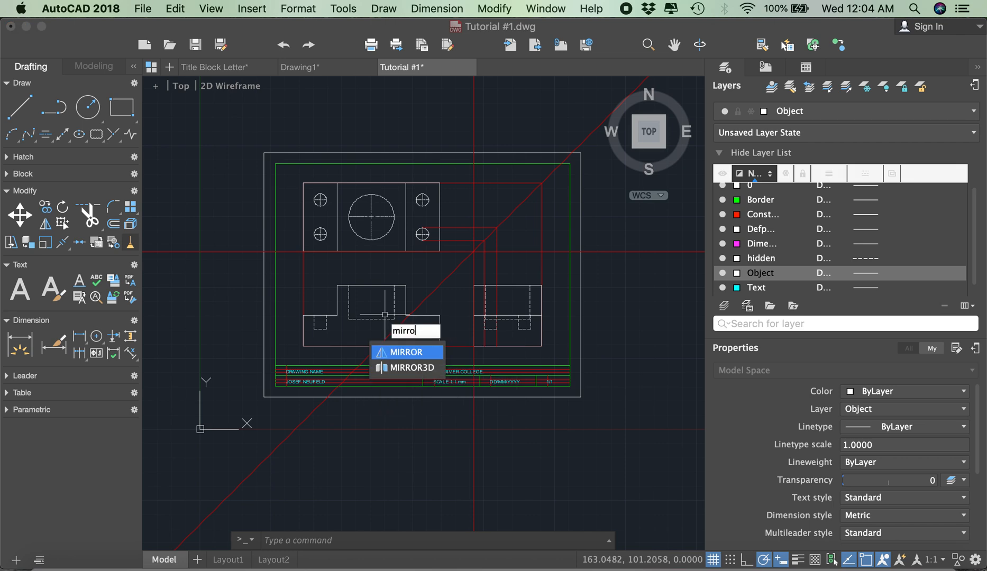
pyautogui.press('Return')
pyautogui.click(326, 324)
pyautogui.press('Return')
pyautogui.click(373, 284)
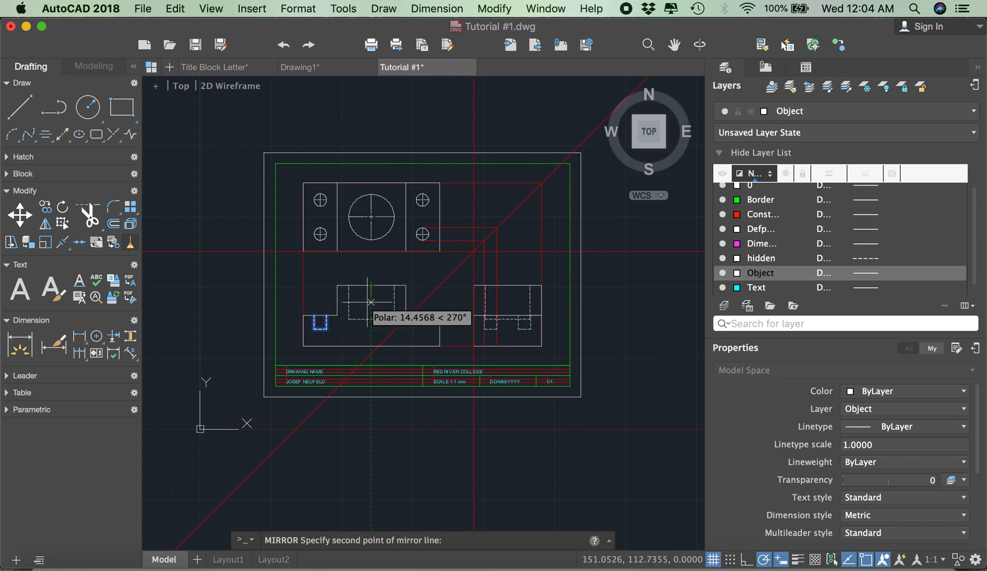
pyautogui.click(371, 308)
pyautogui.press('Return')
pyautogui.scroll(-4, 319, 301)
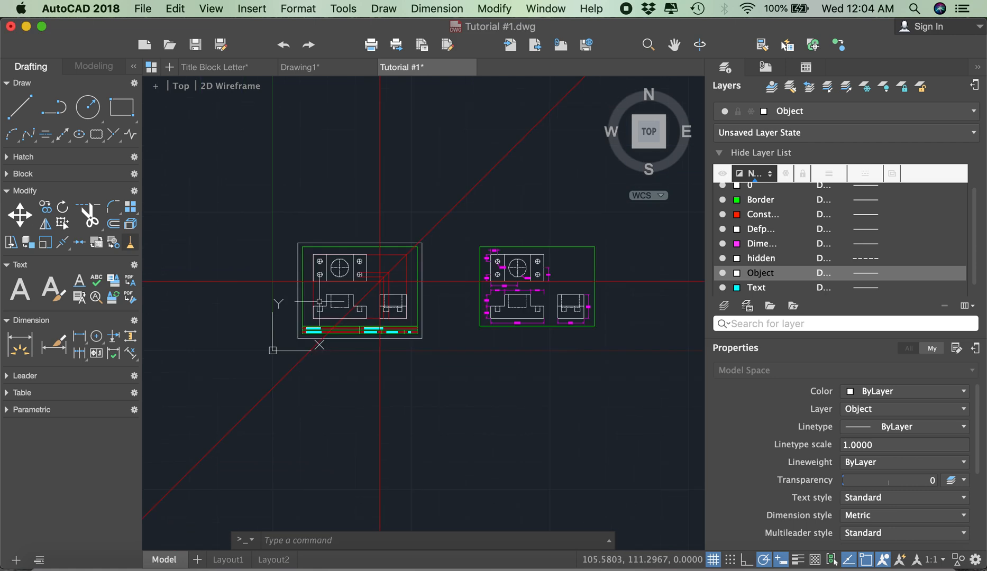
# Step: Turn off the construction layer so that its red construction lines are hidden in the drawing
pyautogui.scroll(3, 353, 252)
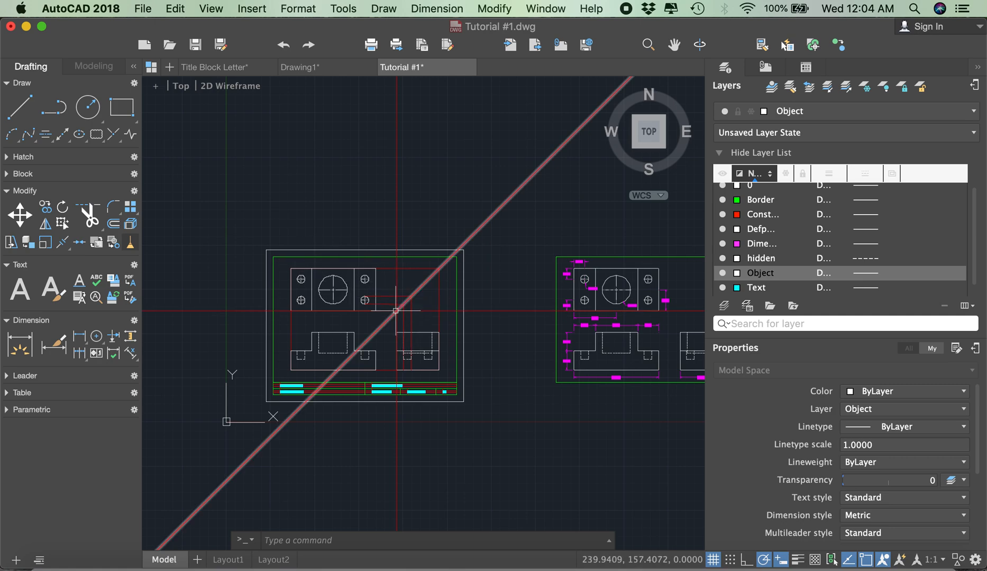
pyautogui.scroll(4, 410, 296)
pyautogui.scroll(-2, 372, 285)
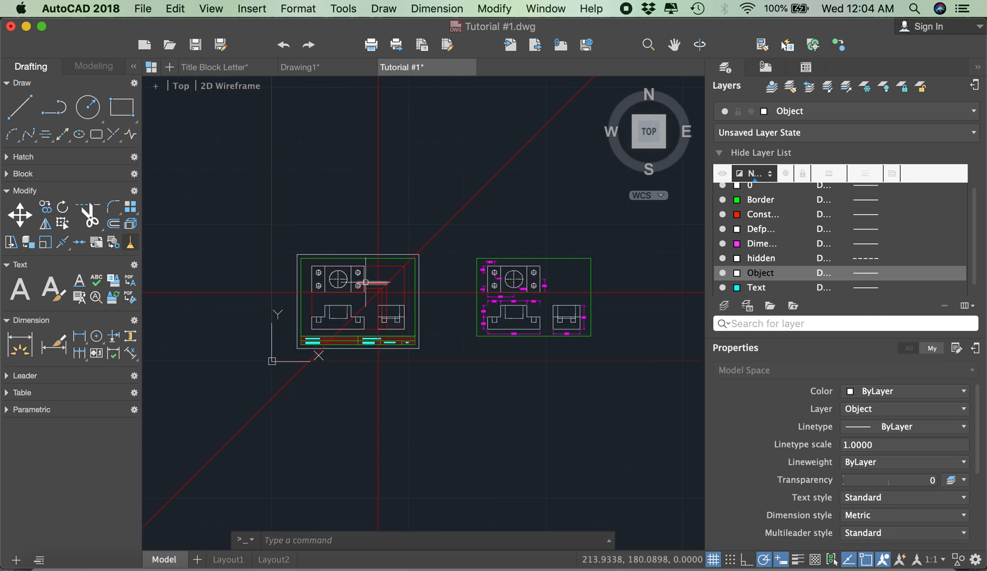
pyautogui.click(723, 215)
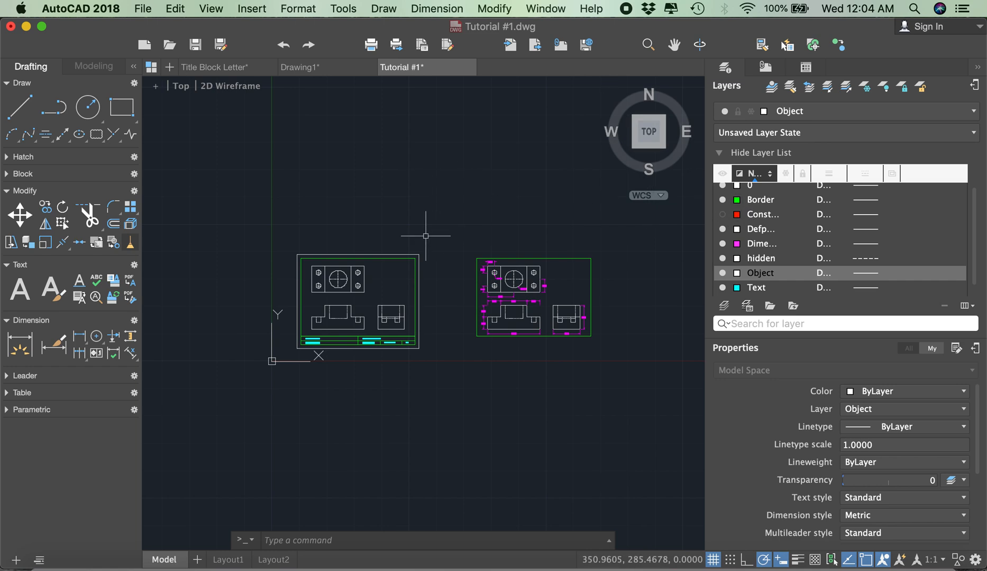
pyautogui.scroll(5, 297, 275)
pyautogui.scroll(-5, 340, 266)
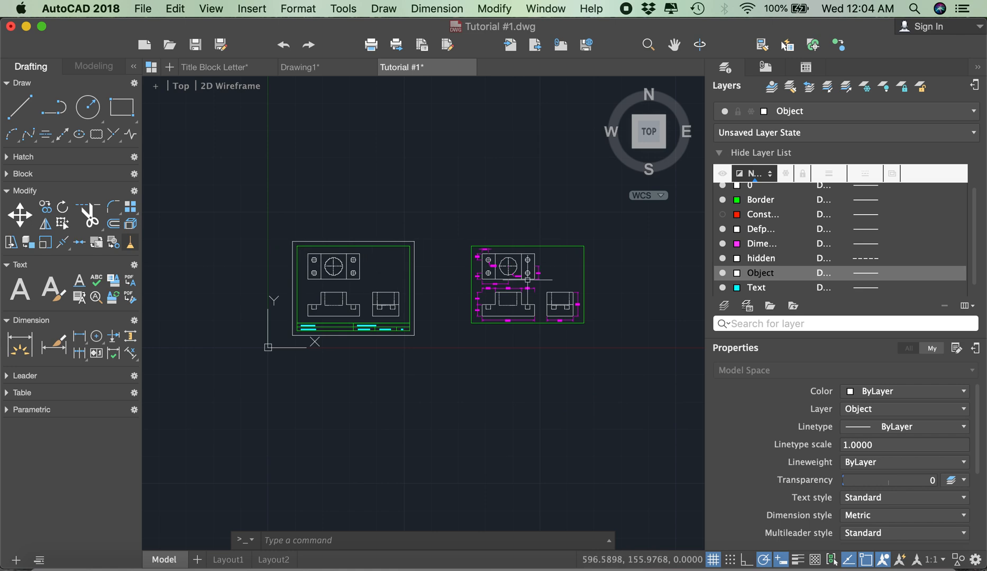
pyautogui.scroll(3, 444, 257)
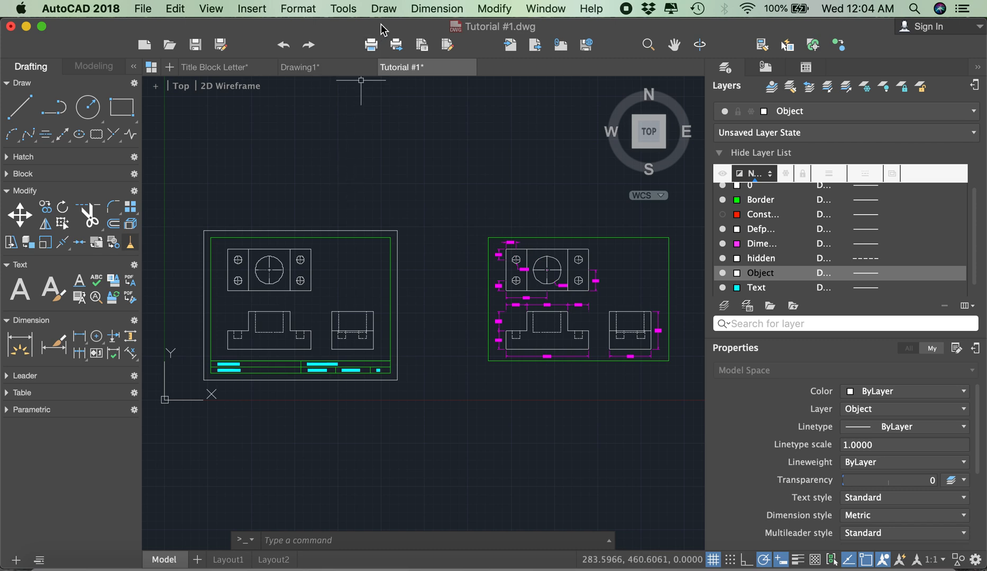
# Step: Open the Dimension Style Manager with the DIMSTYLE command
pyautogui.click(431, 10)
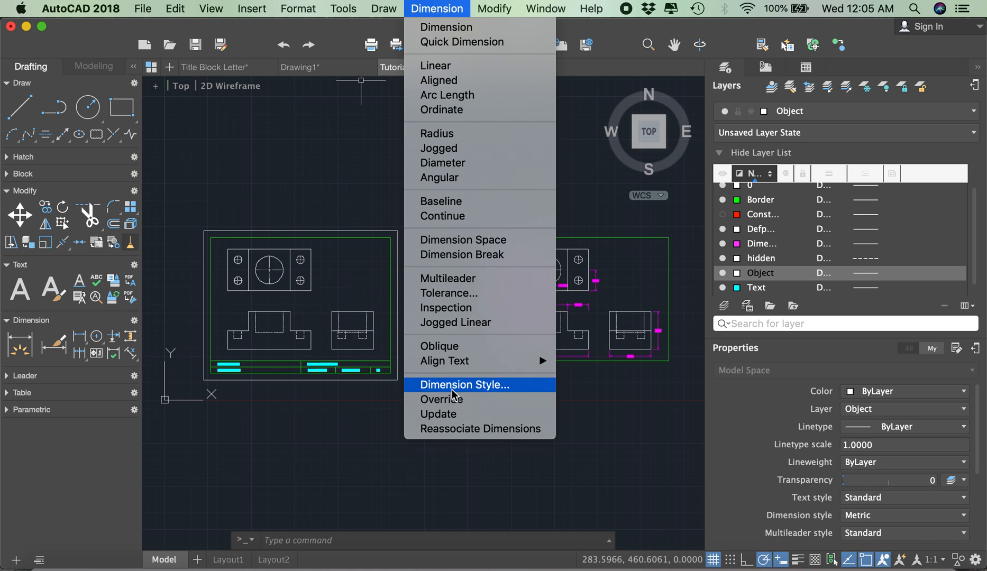
pyautogui.press('Escape')
pyautogui.write('dim')
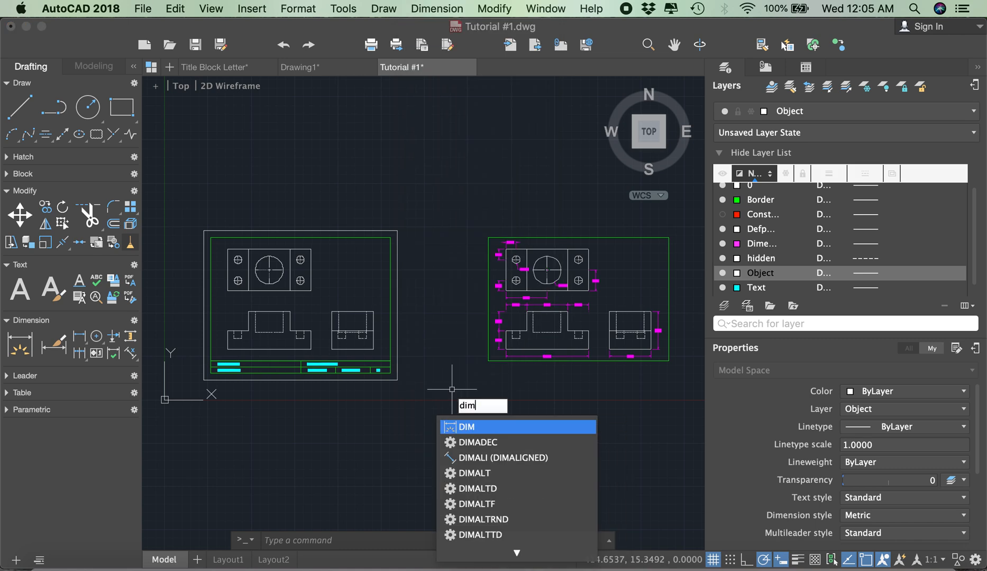
pyautogui.write('sty')
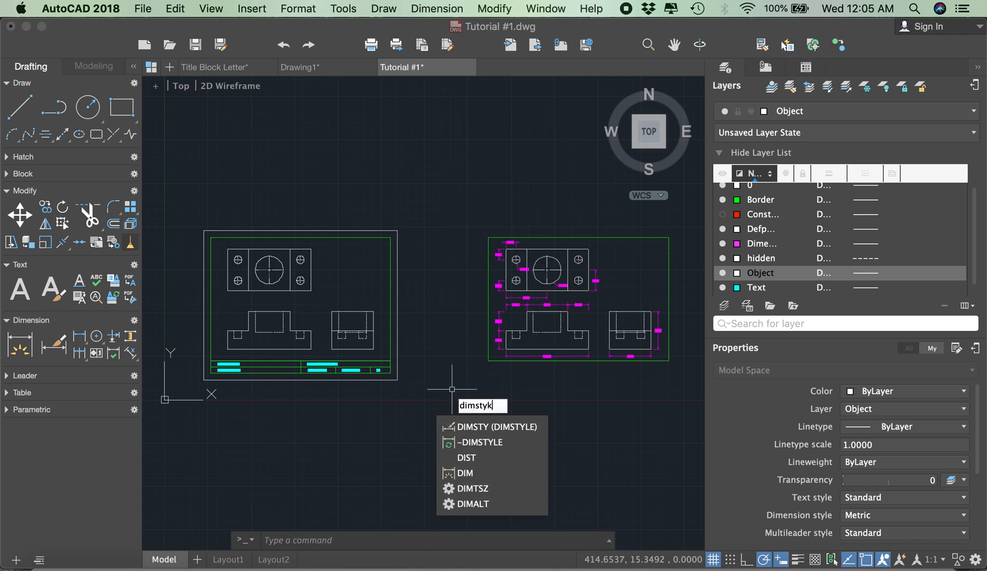
pyautogui.write('le')
pyautogui.press('Return')
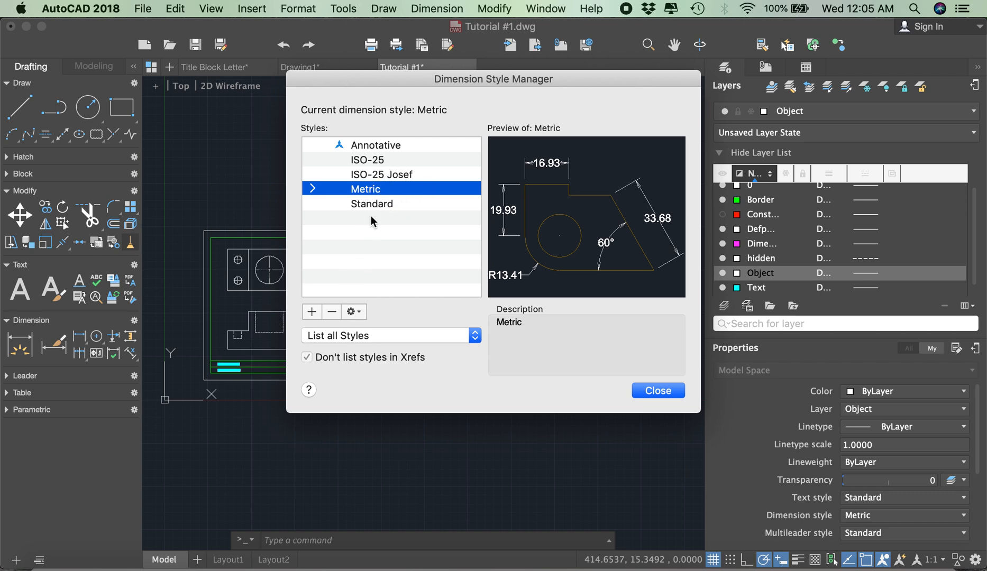
# Step: Try to delete the Metric dimension style from the list of styles
pyautogui.click(332, 313)
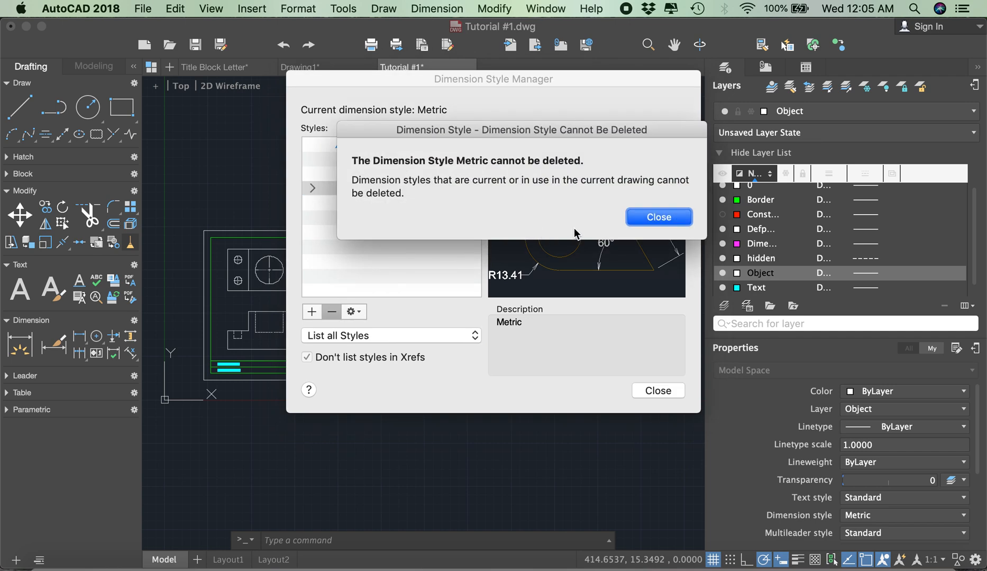
pyautogui.click(678, 213)
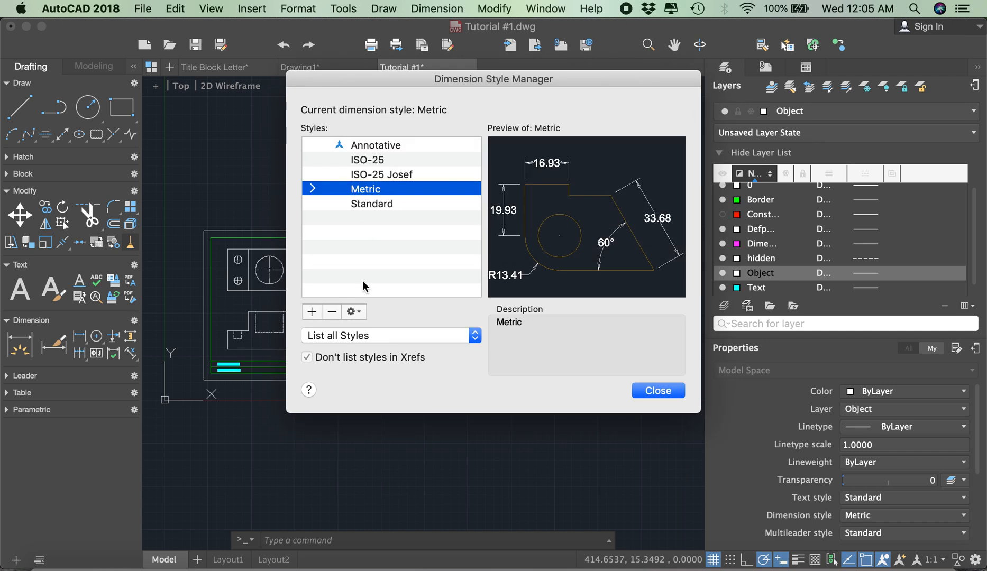
pyautogui.moveTo(507, 84)
pyautogui.mouseDown()
pyautogui.moveTo(725, 375)
pyautogui.moveTo(589, 372)
pyautogui.moveTo(616, 294)
pyautogui.moveTo(571, 235)
pyautogui.moveTo(555, 106)
pyautogui.mouseUp()
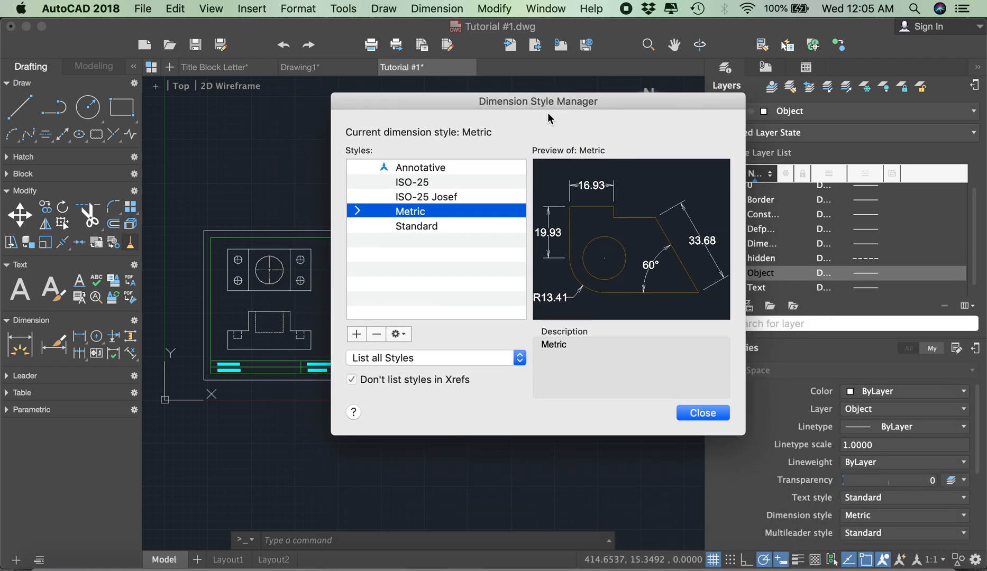
# Step: Create a new dimension style named Metric1 that starts with Standard and applies to all dimensions, and continue to its settings
pyautogui.click(356, 334)
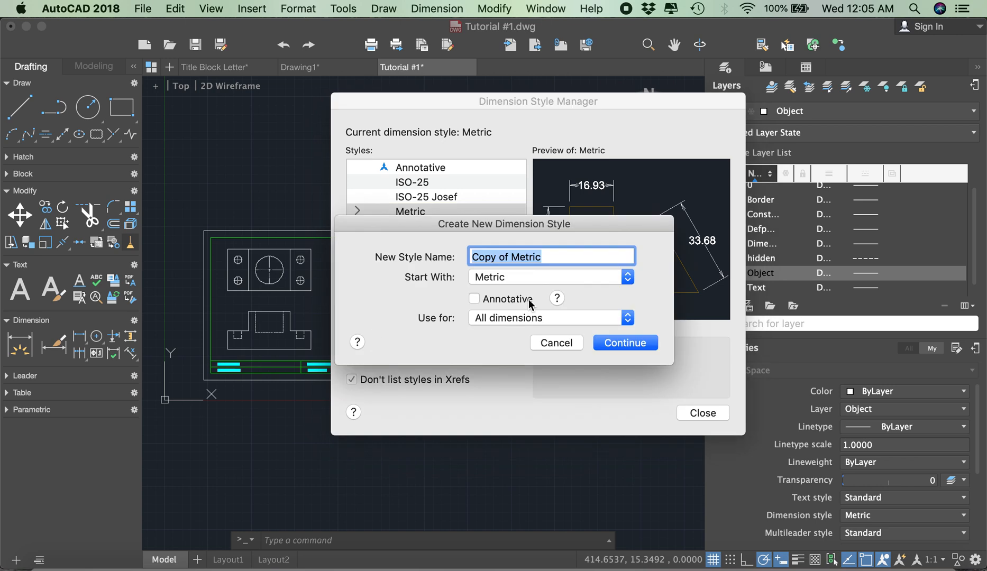
pyautogui.click(562, 280)
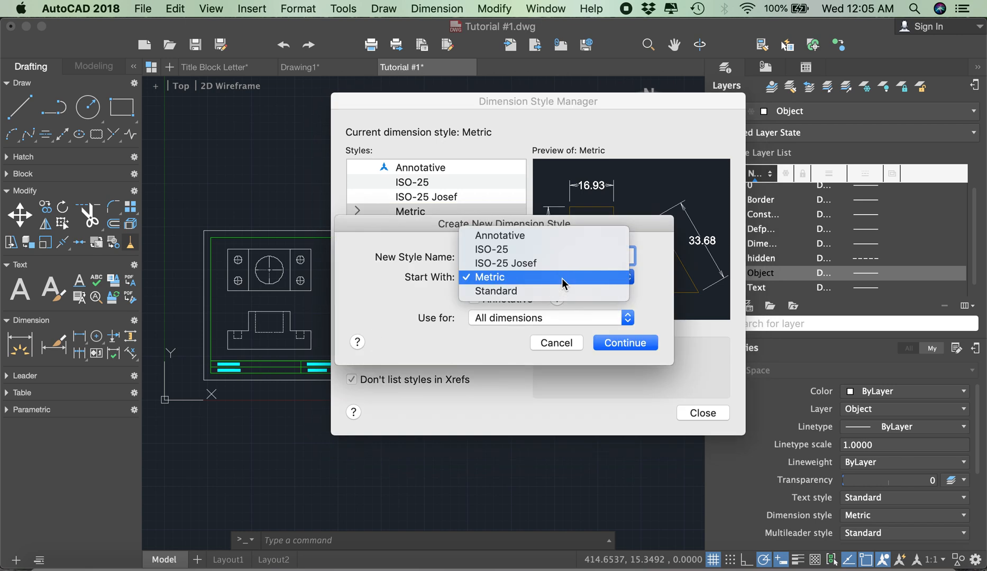
pyautogui.click(517, 292)
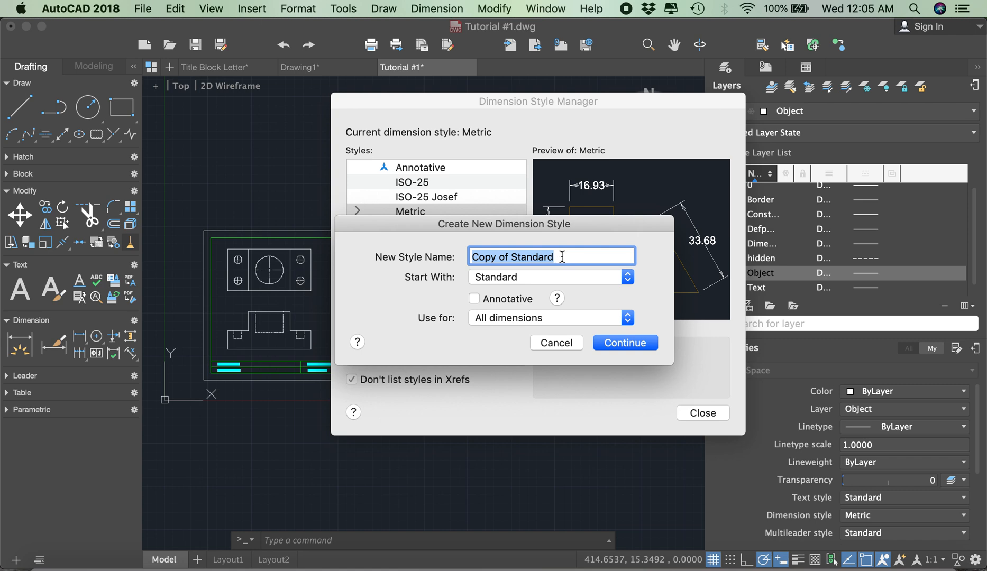
pyautogui.write('Metr')
pyautogui.press('BackSpace')
pyautogui.press('BackSpace')
pyautogui.press('BackSpace')
pyautogui.write('etric')
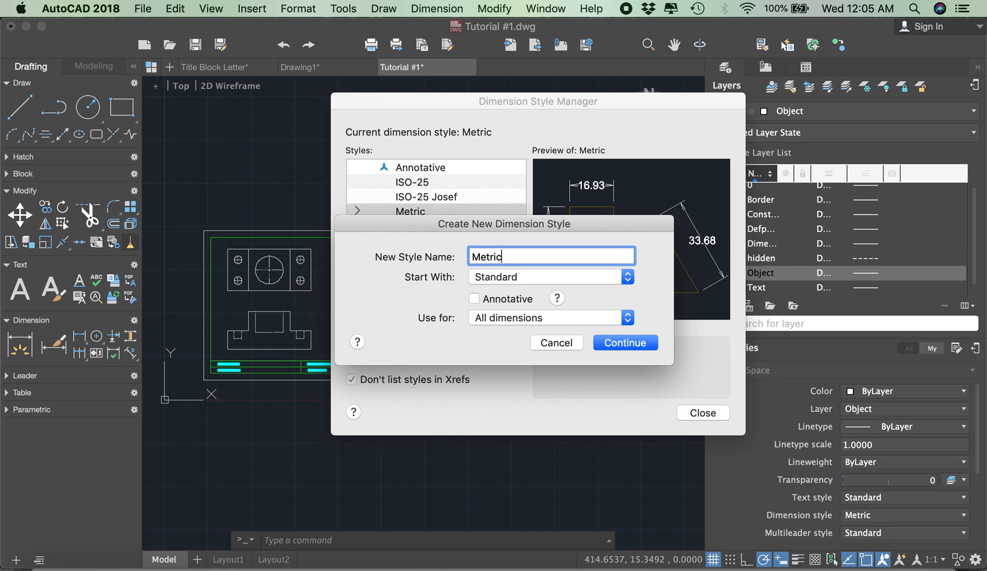
pyautogui.write('1')
pyautogui.click(622, 343)
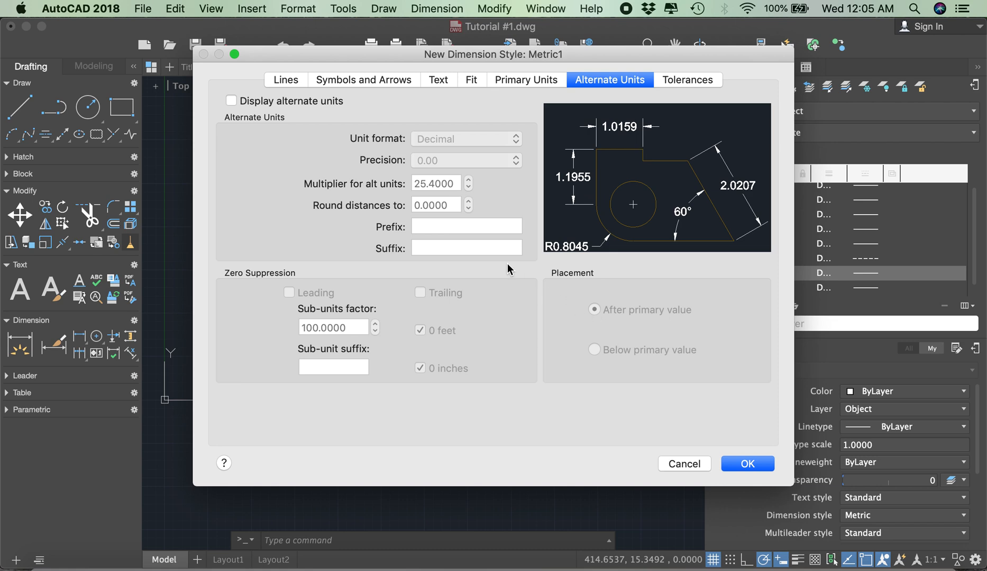
# Step: Set the style's baseline spacing to 2, extension beyond dimension lines to 2, and offset from origin to 2
pyautogui.click(287, 80)
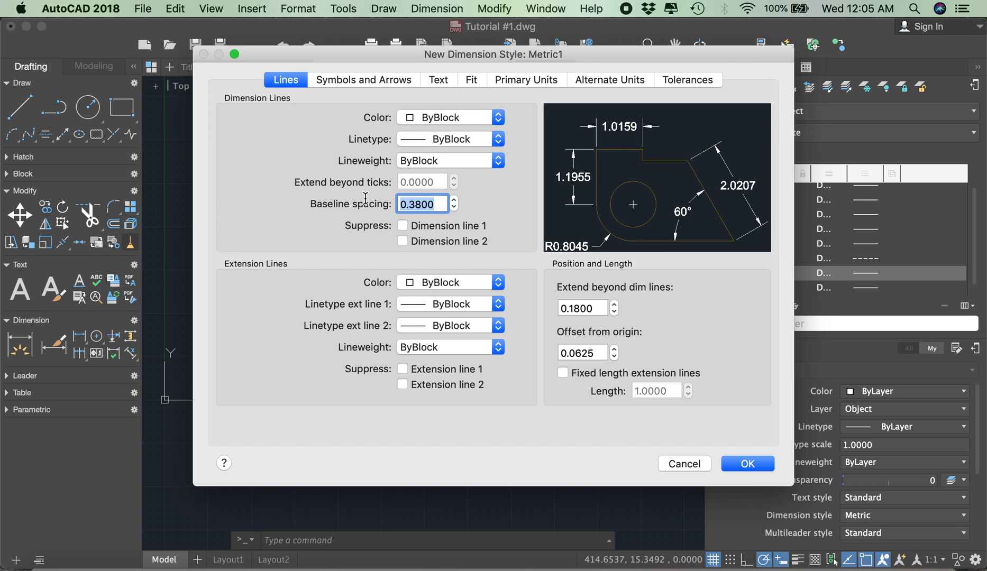
pyautogui.write('2')
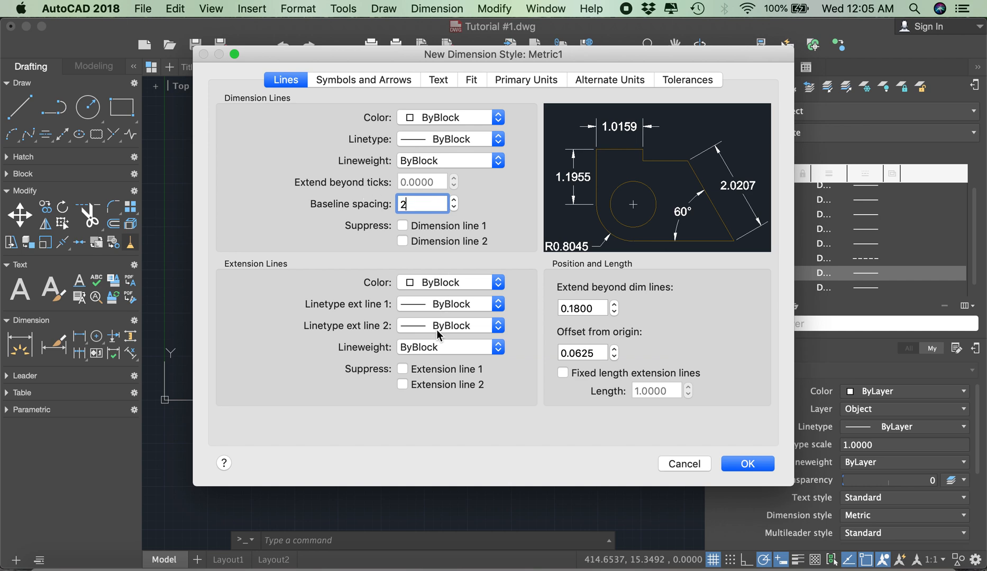
pyautogui.moveTo(597, 309); pyautogui.dragTo(476, 309)
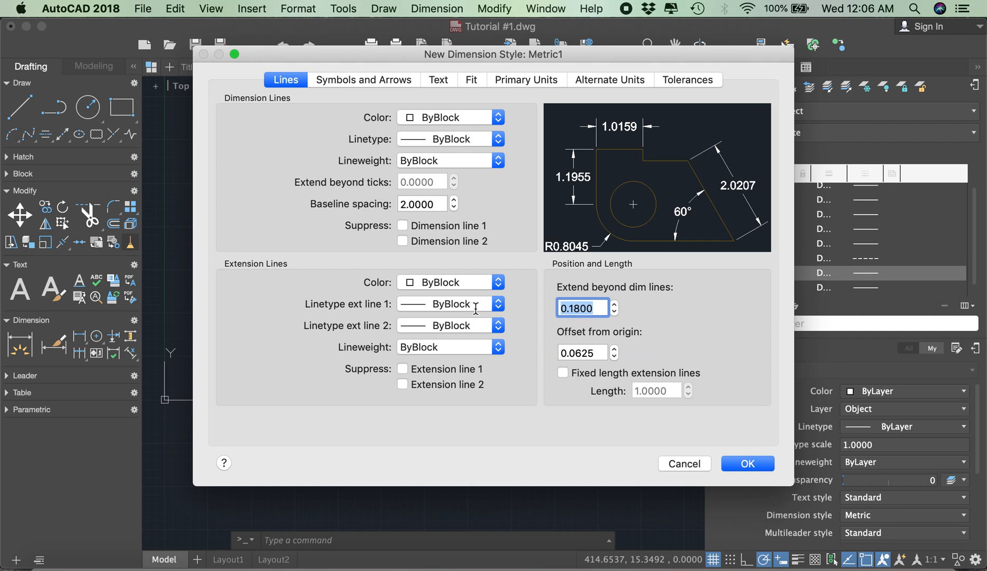
pyautogui.write('2')
pyautogui.moveTo(594, 351); pyautogui.dragTo(555, 350)
pyautogui.write('2')
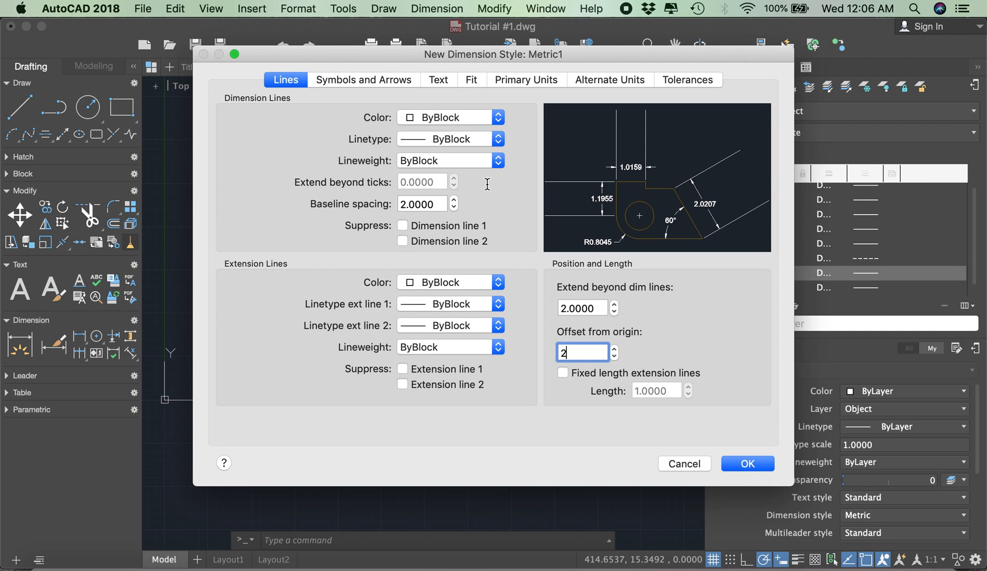
# Step: Set the first, second and leader arrowheads to Open, with arrow size 3 and dimension break size 2
pyautogui.click(330, 79)
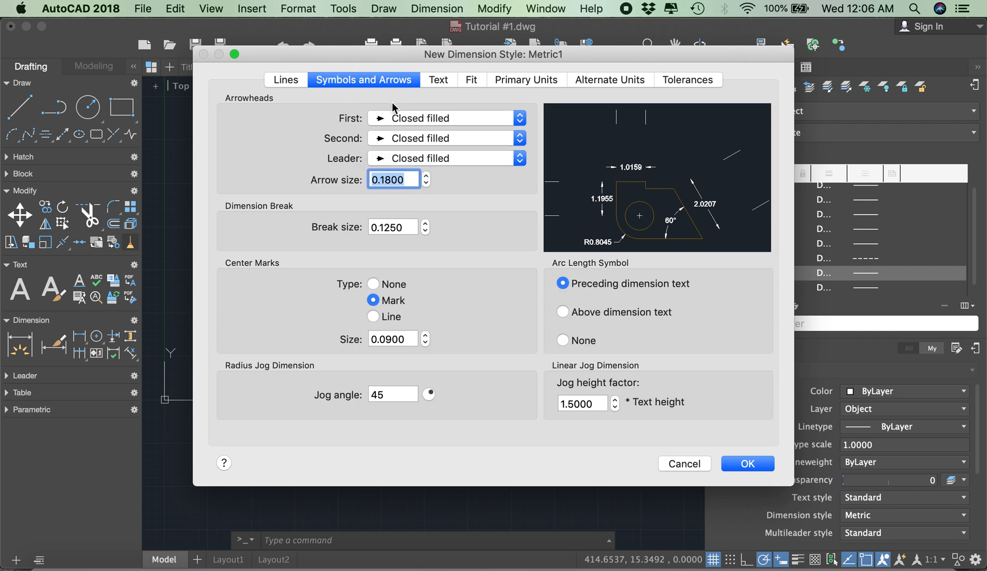
pyautogui.click(413, 119)
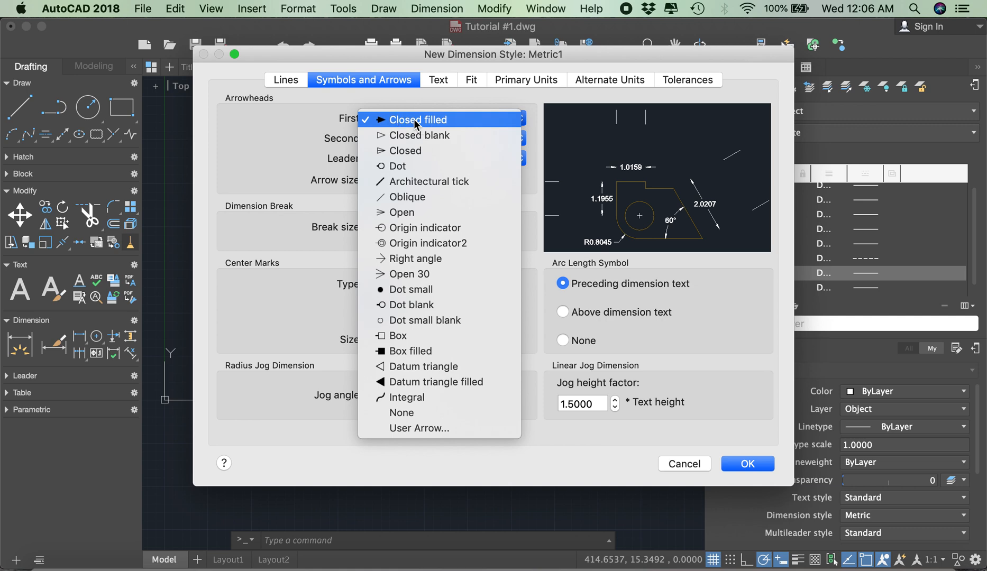
pyautogui.click(413, 212)
pyautogui.click(401, 159)
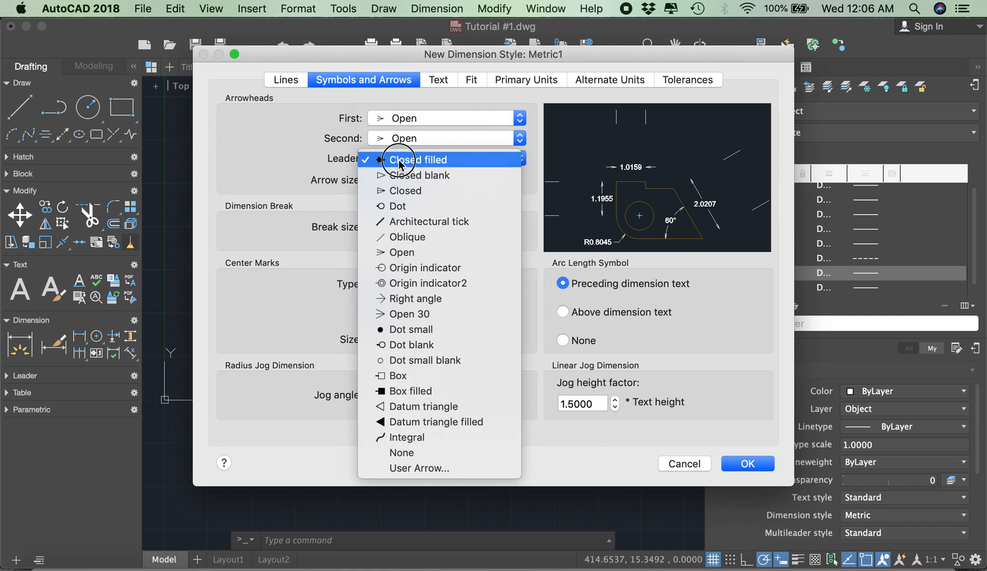
pyautogui.click(405, 252)
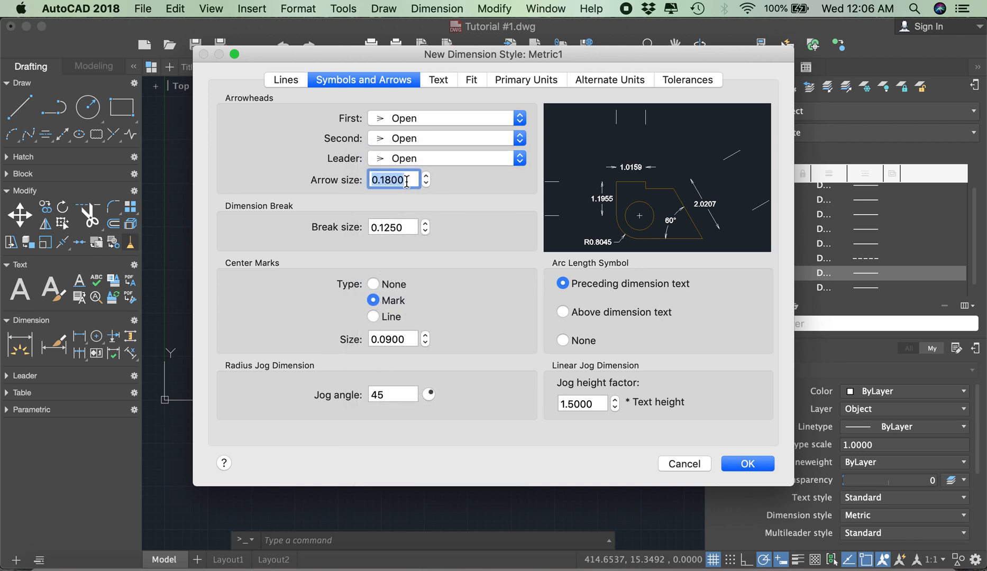
pyautogui.write('3')
pyautogui.click(406, 227)
pyautogui.write('2')
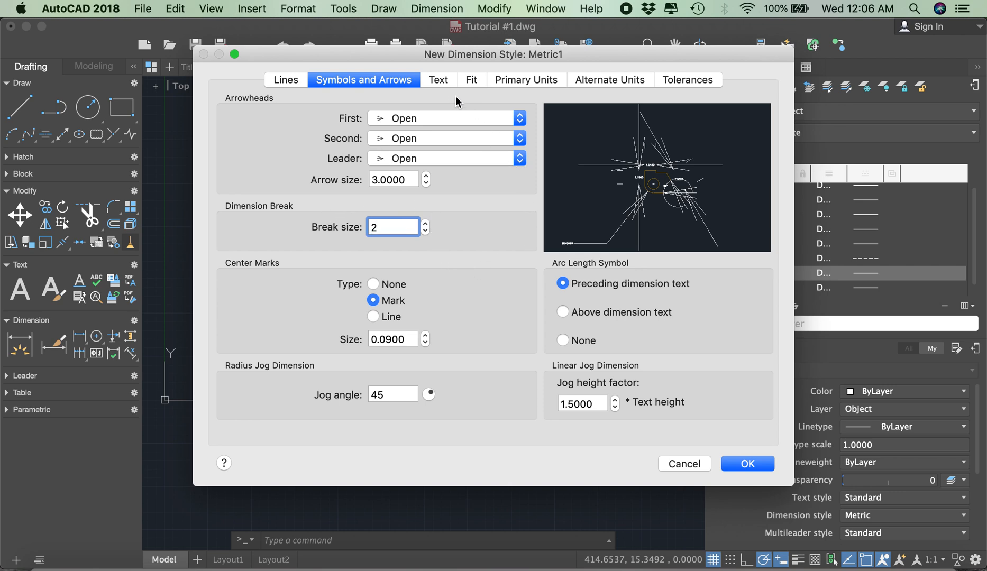
# Step: Set the dimension text height to 3 and its offset from the dimension line to 0
pyautogui.click(439, 78)
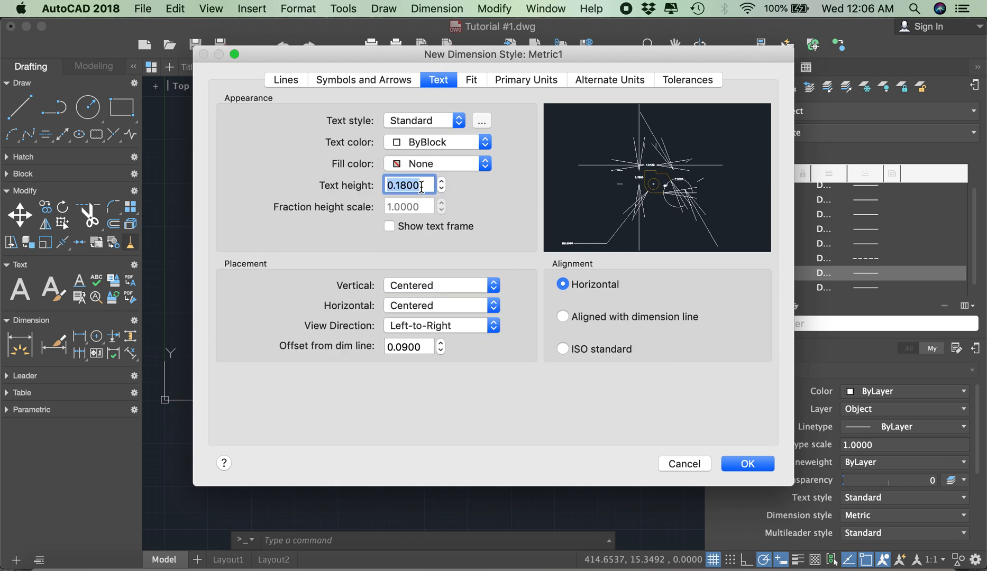
pyautogui.write('3')
pyautogui.click(394, 346)
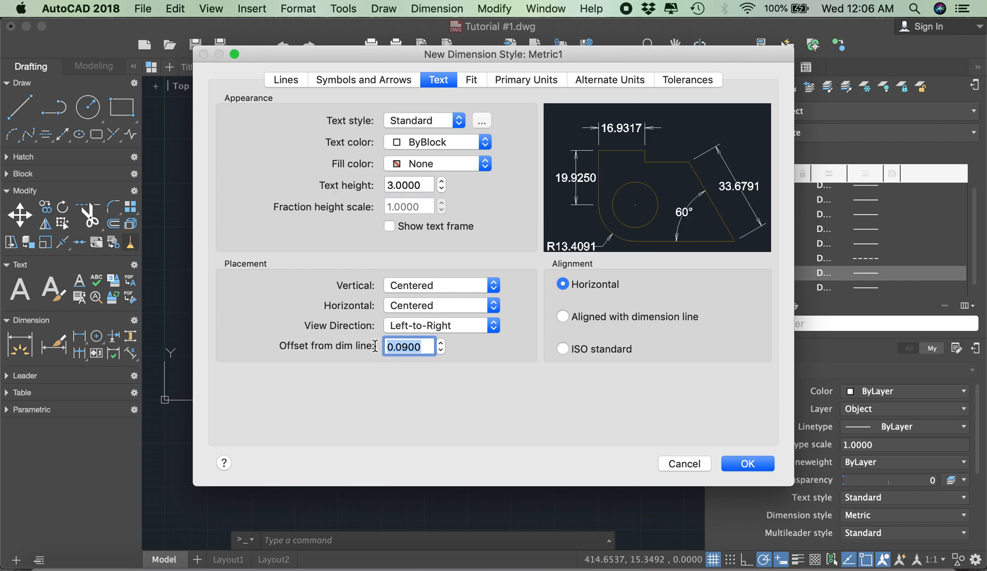
pyautogui.write('0')
pyautogui.click(498, 249)
# Step: Set the primary units' linear dimension precision to 0.00, keeping the unit format Decimal
pyautogui.click(480, 82)
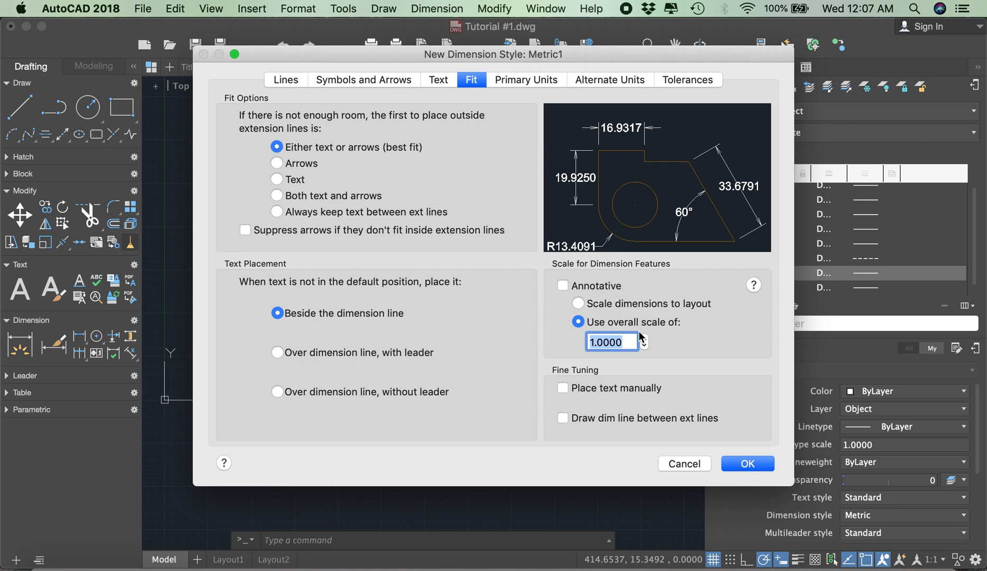
pyautogui.click(523, 77)
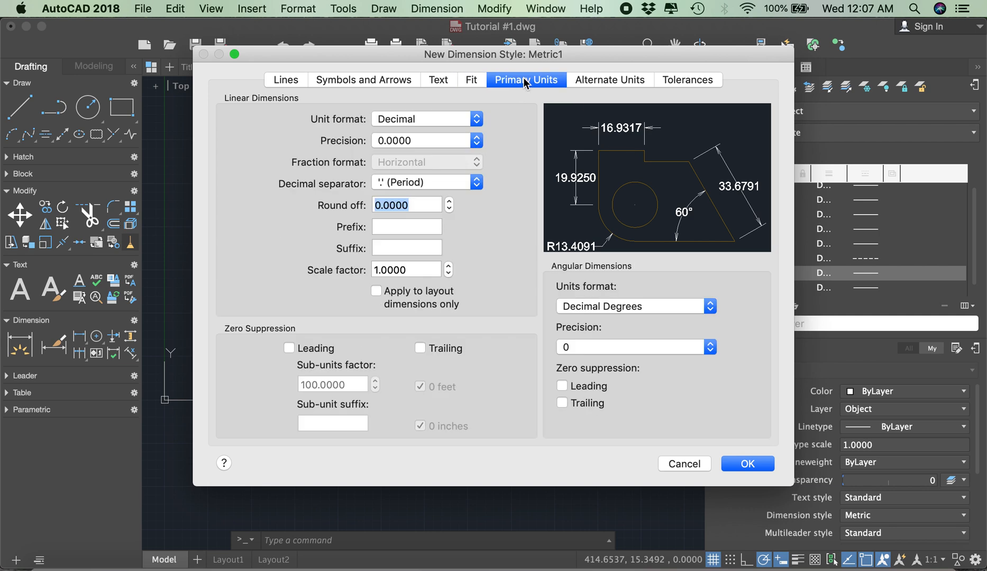
pyautogui.click(426, 118)
pyautogui.click(426, 118)
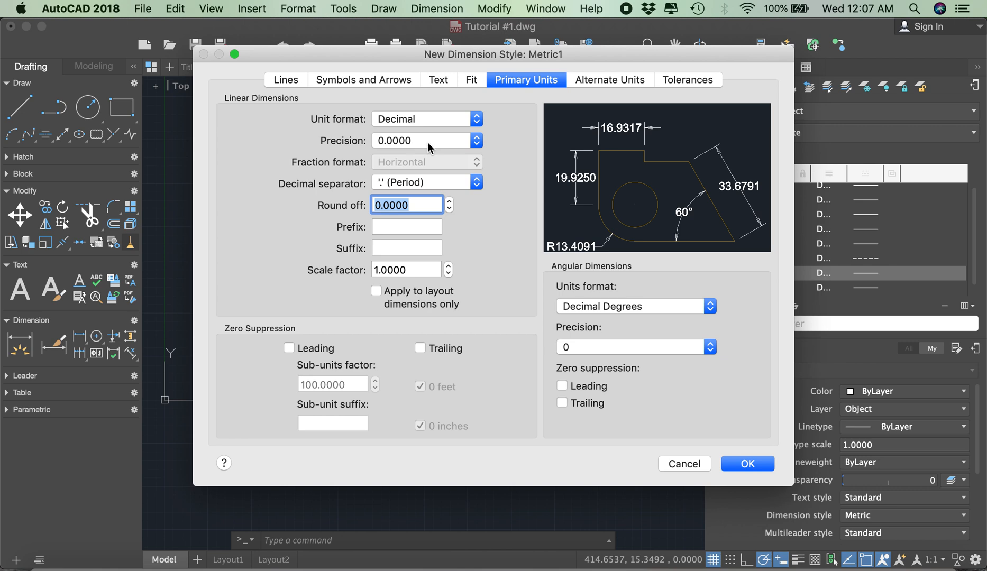
pyautogui.click(399, 138)
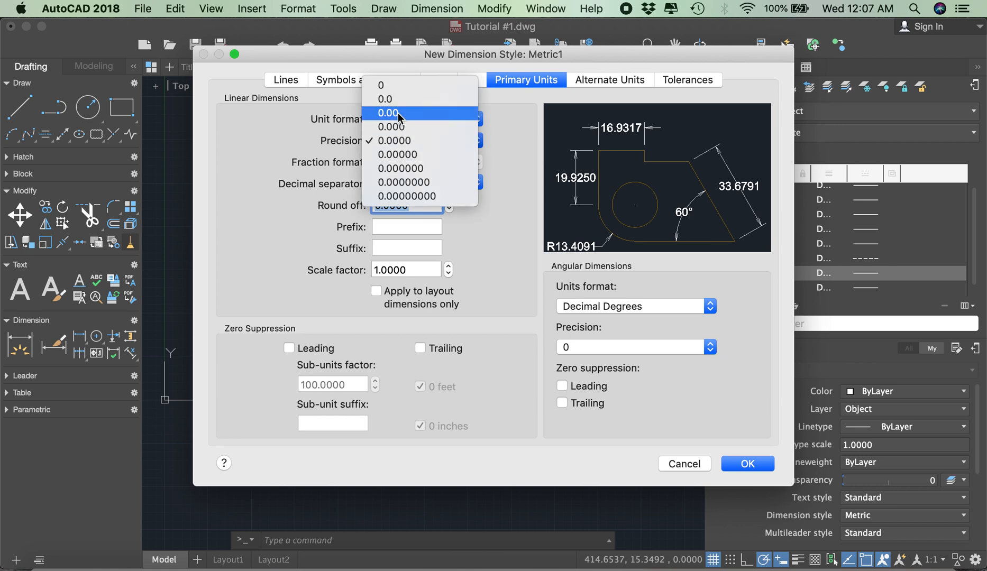
pyautogui.click(397, 113)
pyautogui.click(413, 204)
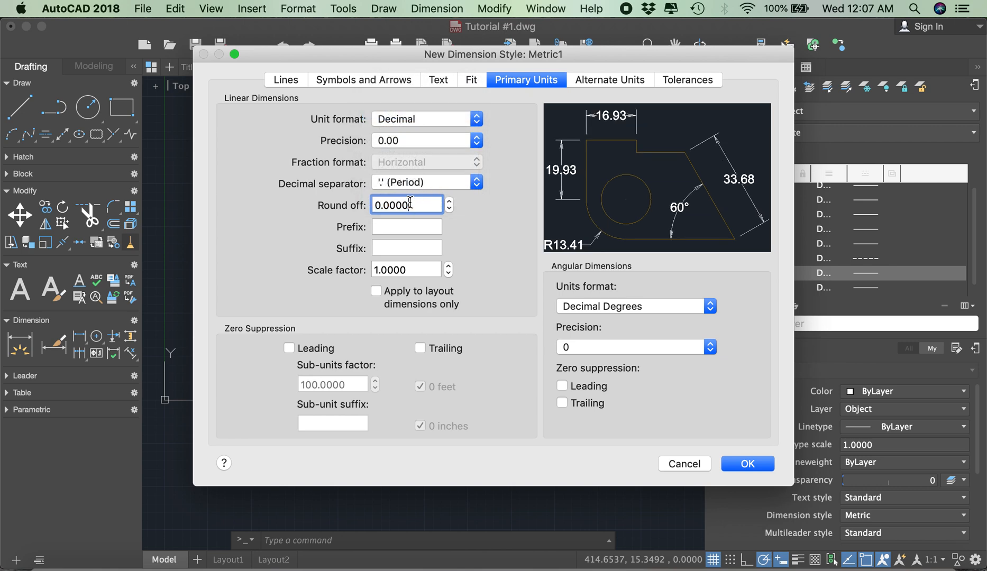
pyautogui.press('BackSpace')
pyautogui.press('BackSpace')
# Step: Enable the display of alternate units for the Metric1 dimension style
pyautogui.click(596, 80)
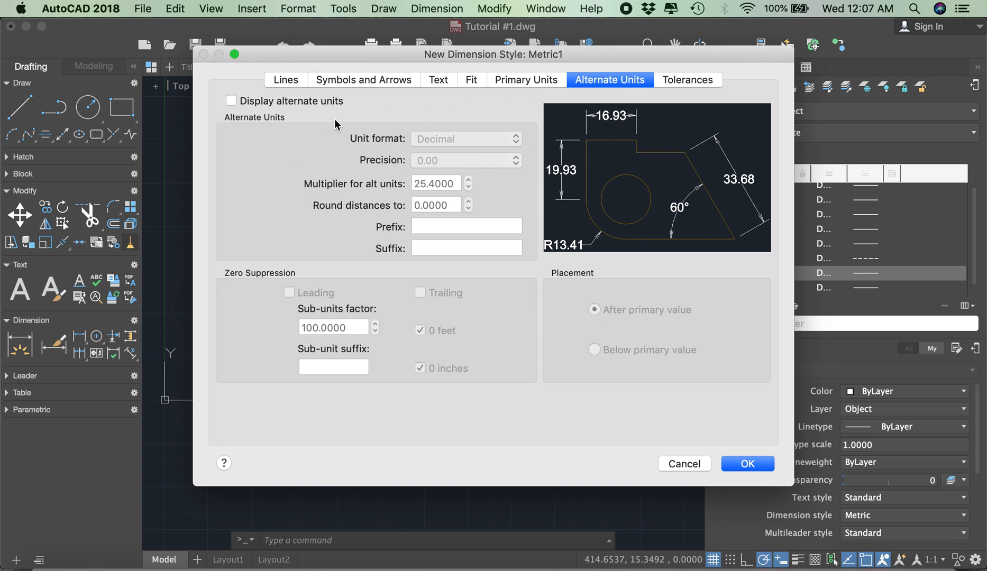
pyautogui.click(231, 101)
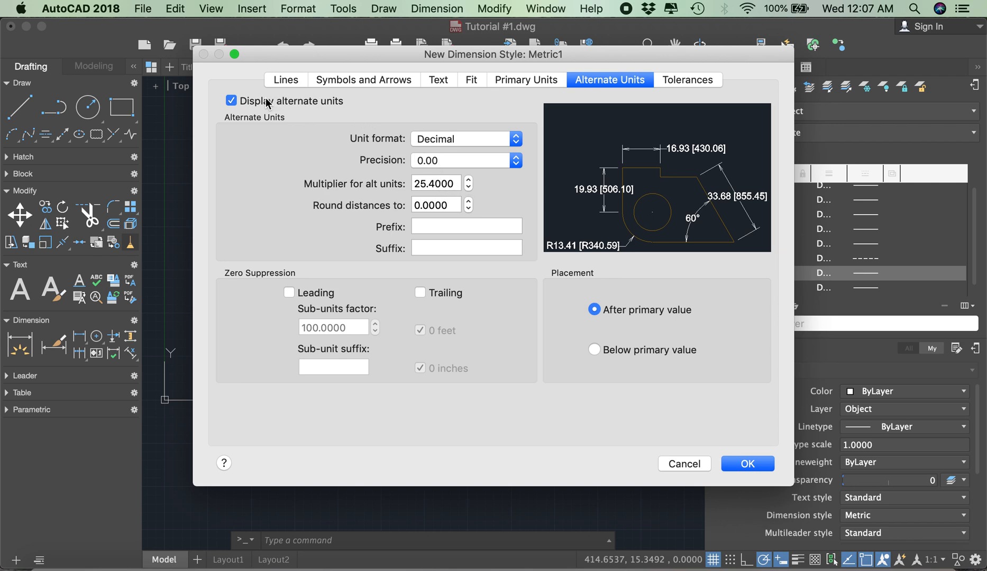
# Step: Turn off the alternate units display for the Metric1 dimension style and save the style without tolerances
pyautogui.click(230, 101)
pyautogui.click(701, 81)
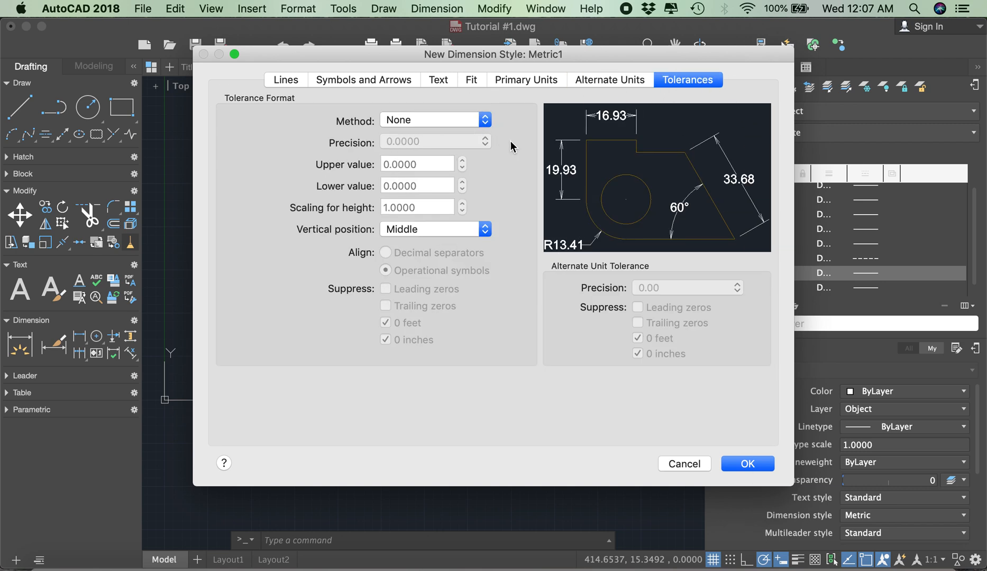
pyautogui.click(754, 466)
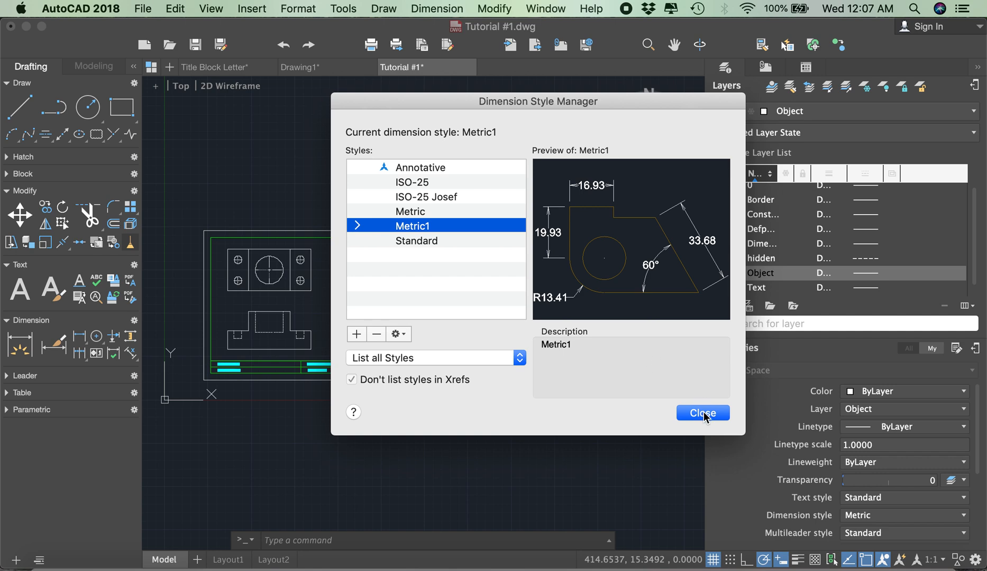
# Step: Make Metric1 the current dimension style and close the Dimension Style Manager
pyautogui.rightClick(421, 229)
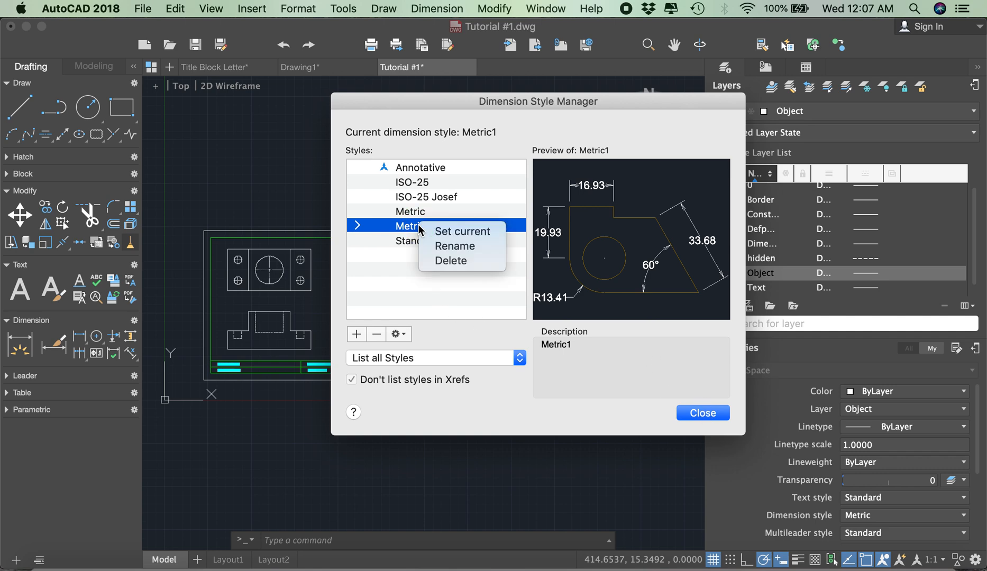
pyautogui.click(462, 232)
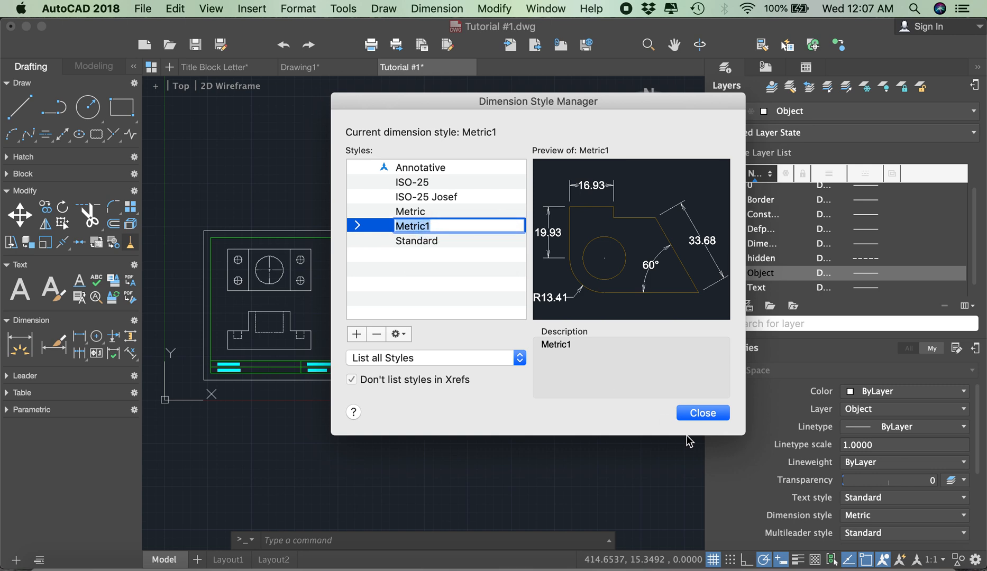
pyautogui.click(706, 412)
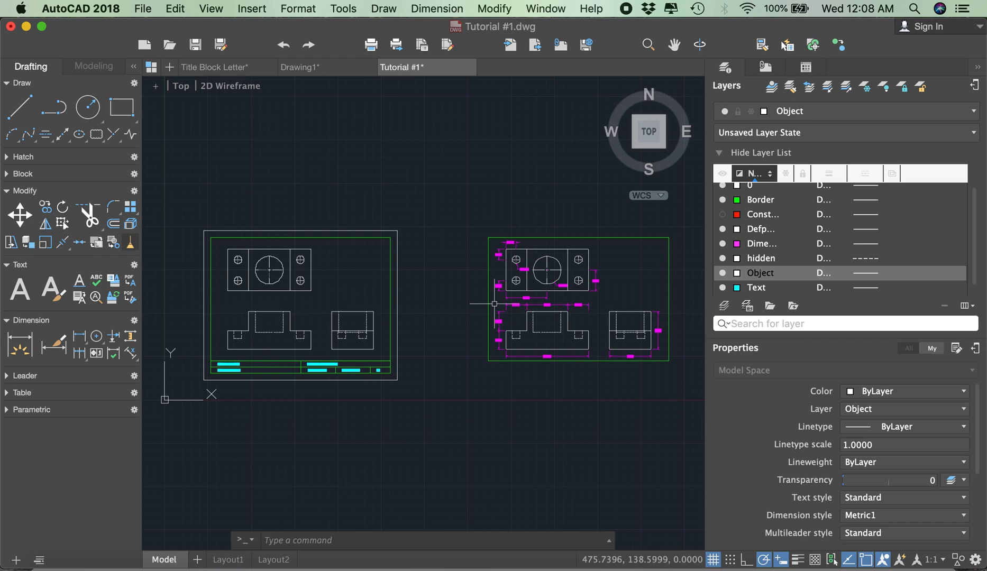
# Step: Add a linear dimension for the front view's overall width, placed about 10 mm below its bottom edge
pyautogui.scroll(3, 492, 344)
pyautogui.scroll(-3, 498, 331)
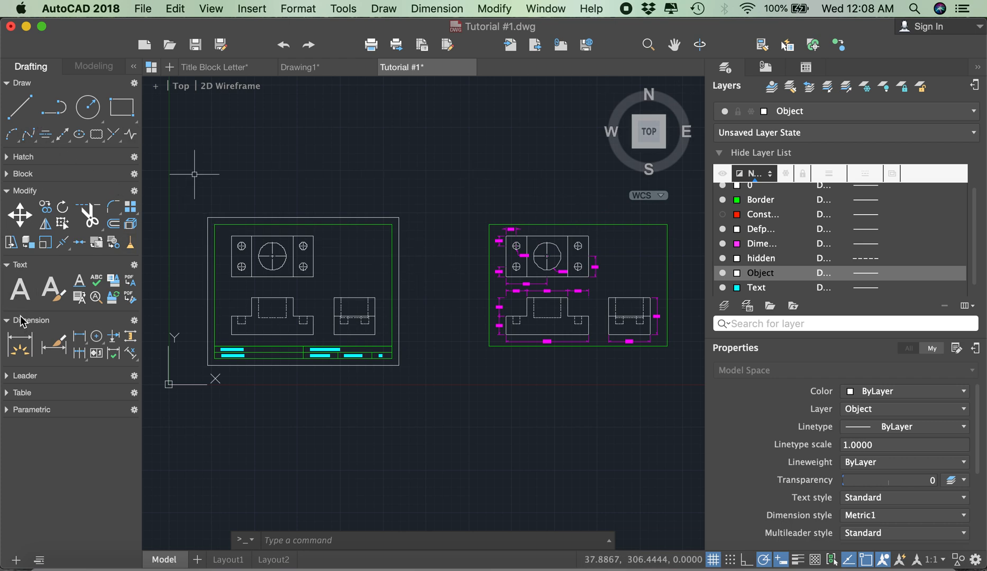
pyautogui.click(82, 338)
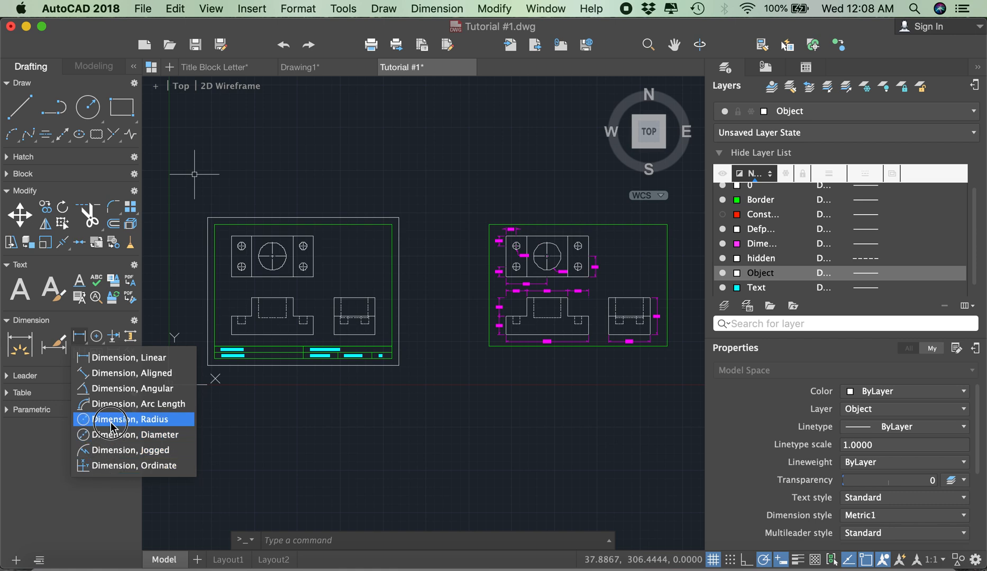
pyautogui.click(115, 358)
pyautogui.scroll(2, 249, 275)
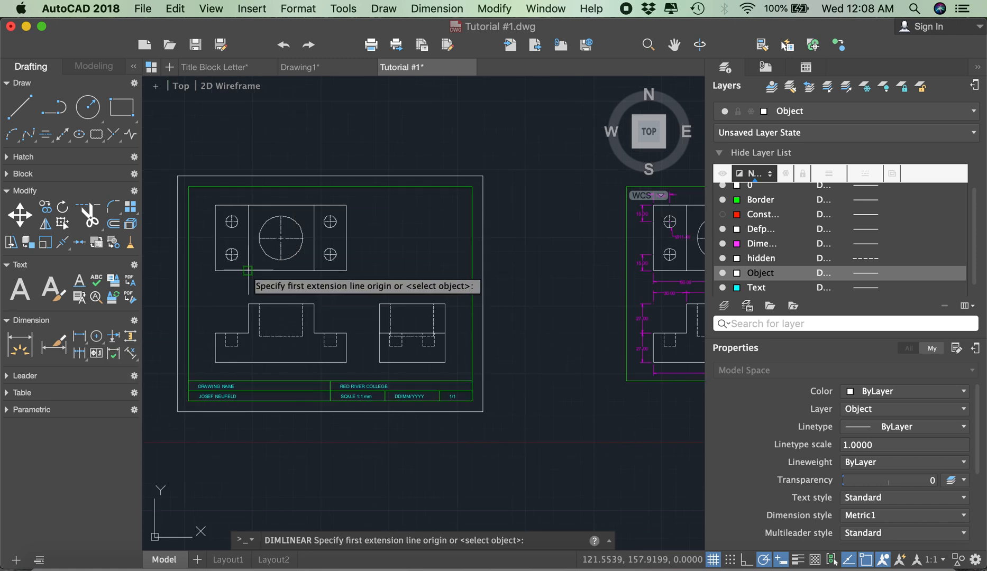
pyautogui.scroll(2, 223, 305)
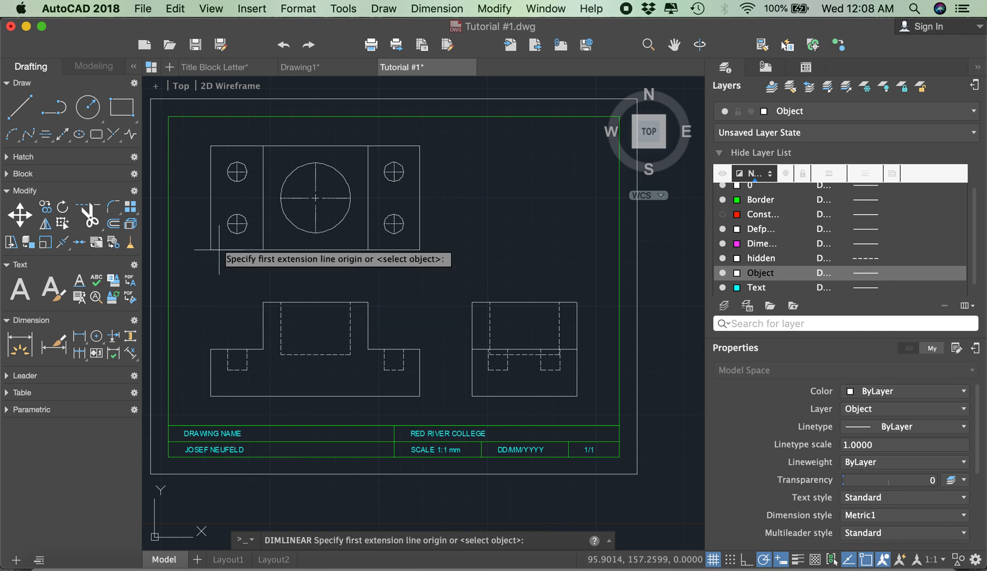
pyautogui.click(211, 397)
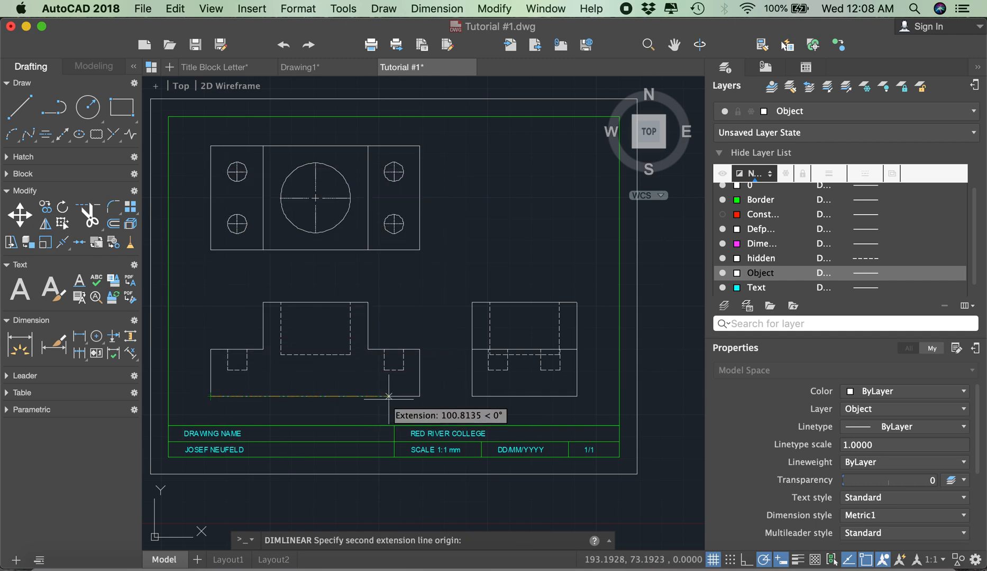
pyautogui.click(419, 396)
pyautogui.scroll(1, 386, 407)
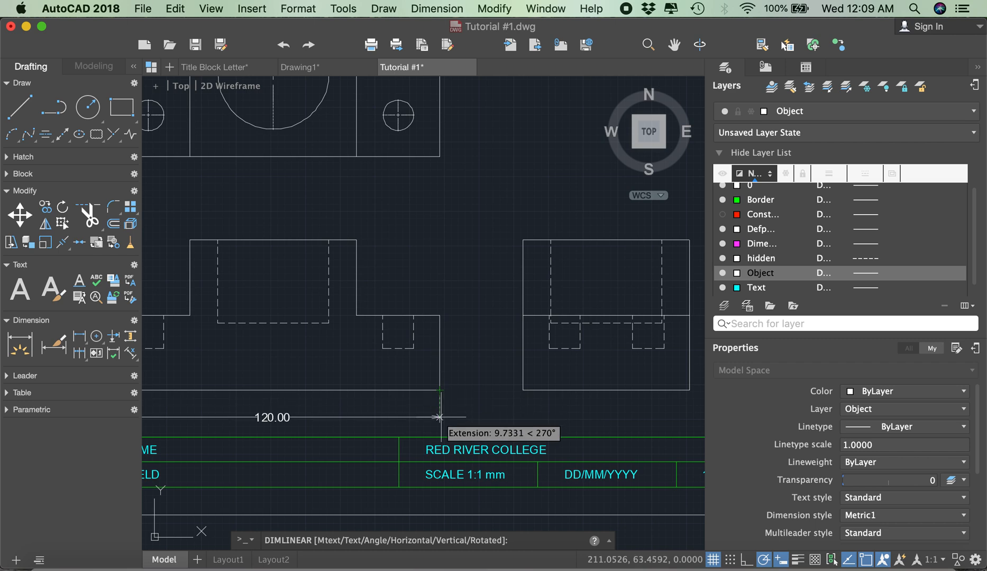
pyautogui.write('120')
pyautogui.press('Return')
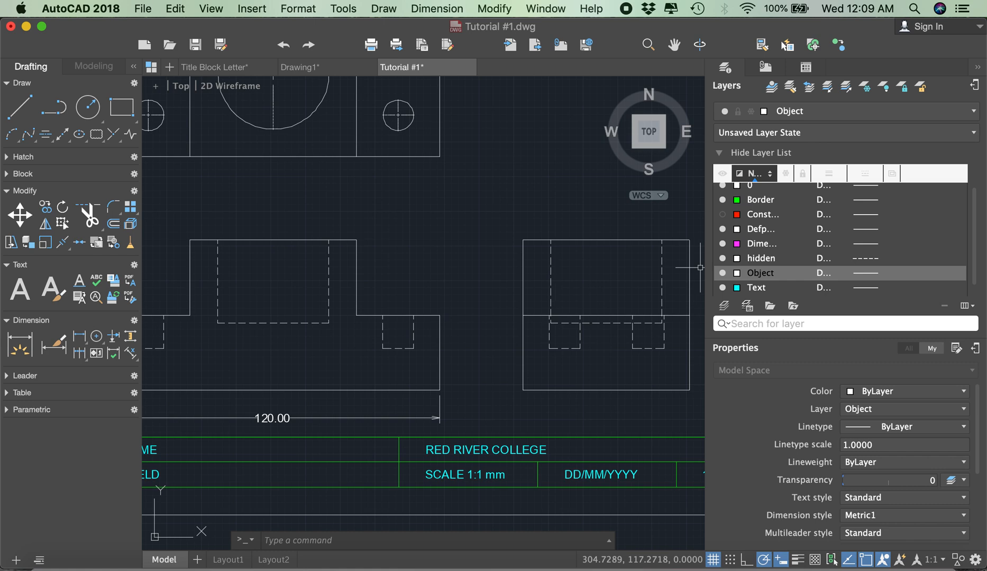
# Step: Make the Dimension layer current and move the front view's overall width dimension onto it
pyautogui.doubleClick(762, 243)
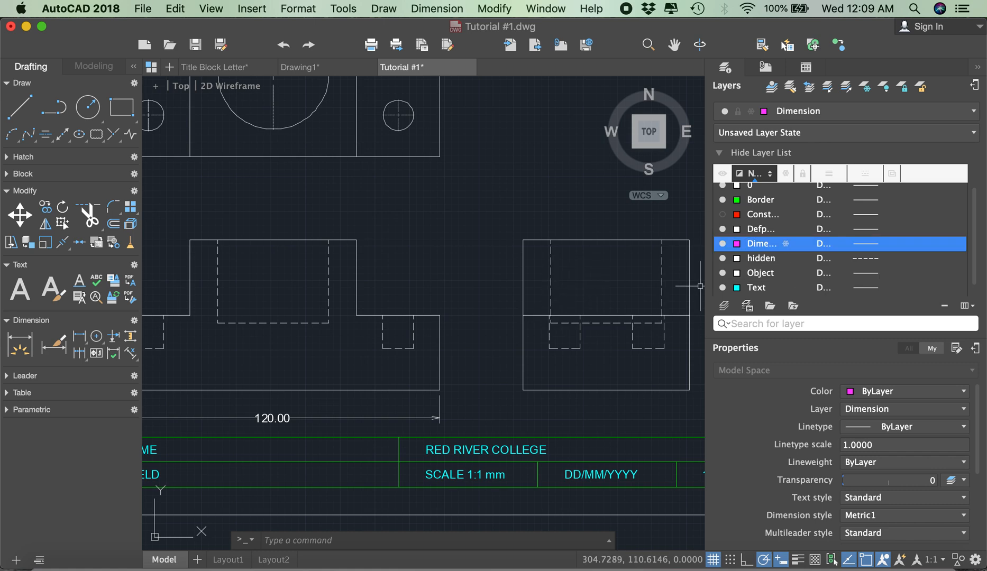
pyautogui.click(465, 402)
pyautogui.click(435, 419)
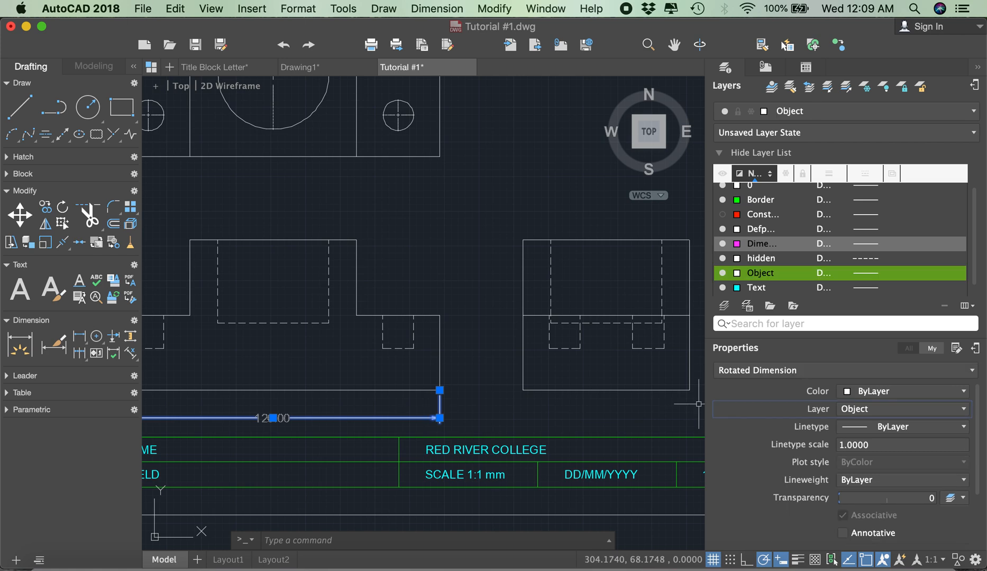
pyautogui.click(902, 409)
pyautogui.click(873, 492)
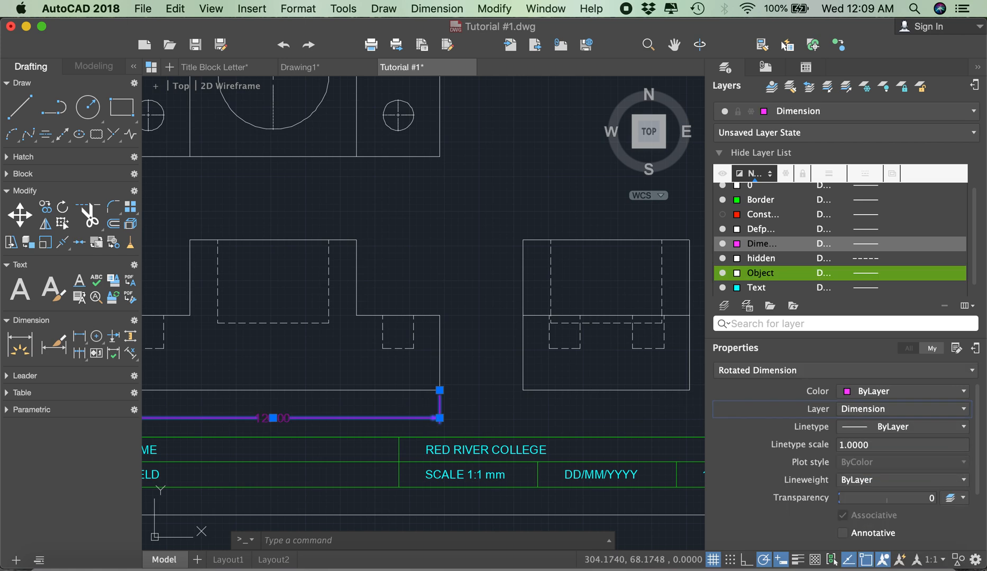
pyautogui.scroll(-3, 532, 333)
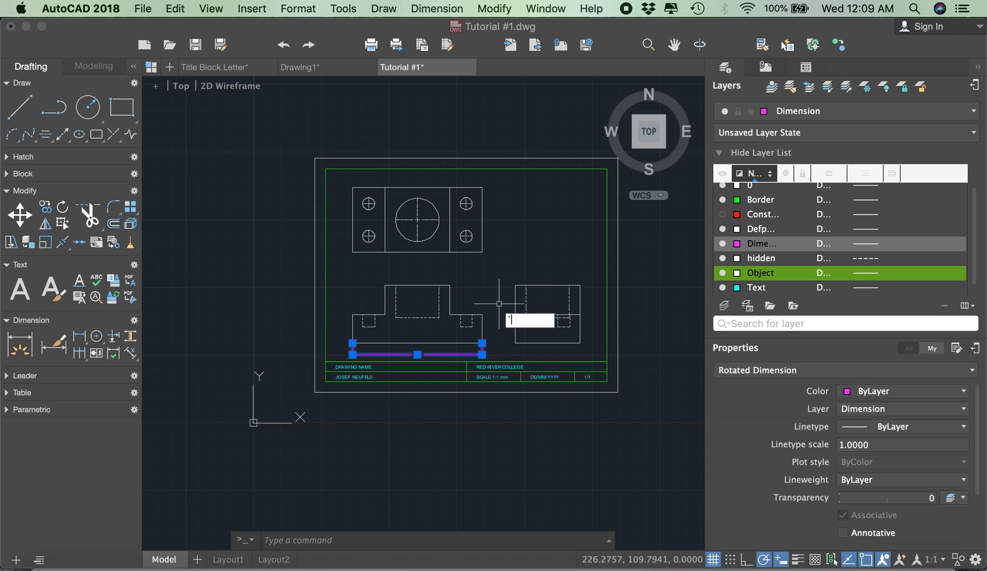
pyautogui.press('Escape')
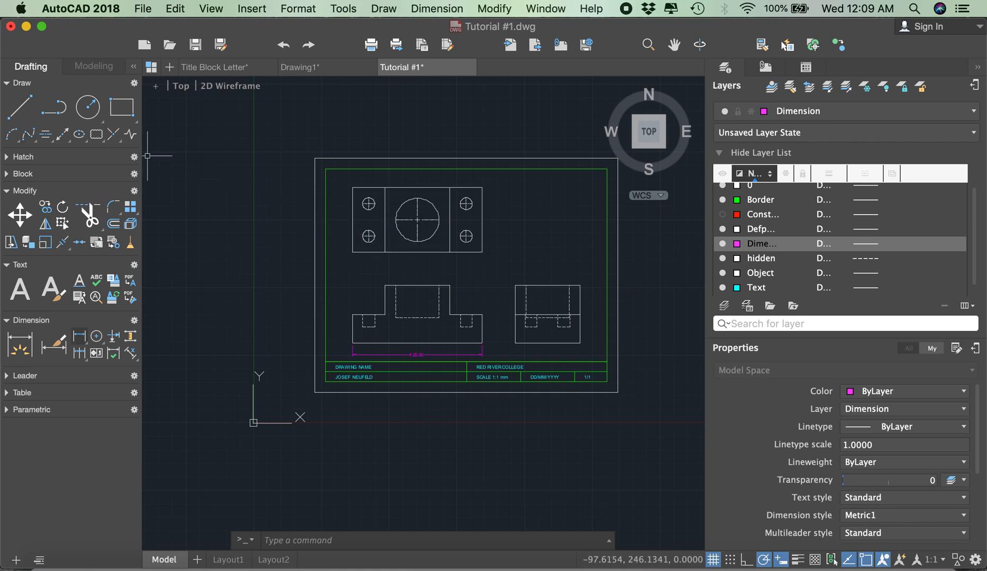
# Step: Add a linear dimension for the side view's width below the view, in line with the front view's width dimension
pyautogui.press('Return')
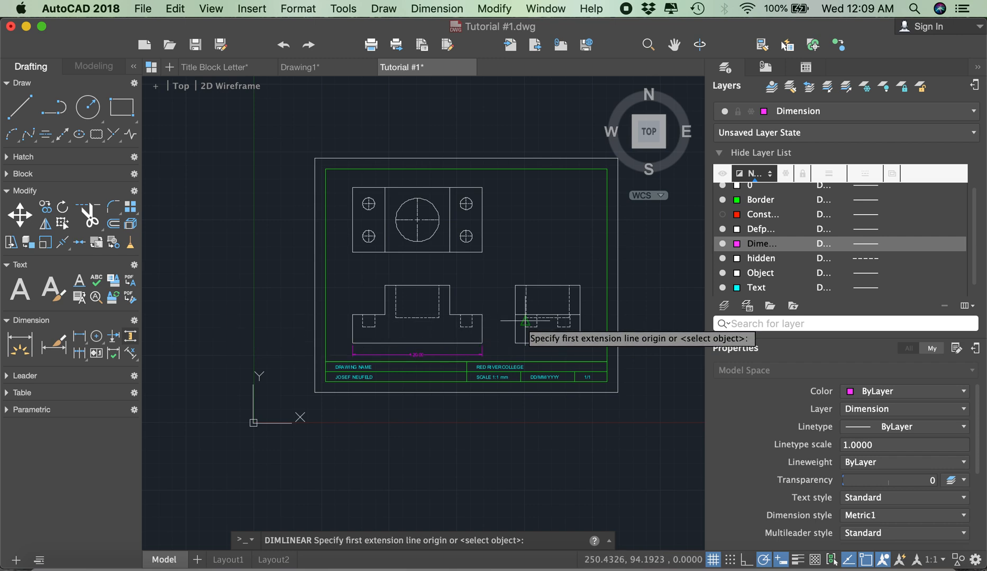
pyautogui.scroll(2, 514, 339)
pyautogui.click(514, 339)
pyautogui.click(618, 339)
pyautogui.scroll(2, 519, 354)
pyautogui.scroll(2, 518, 353)
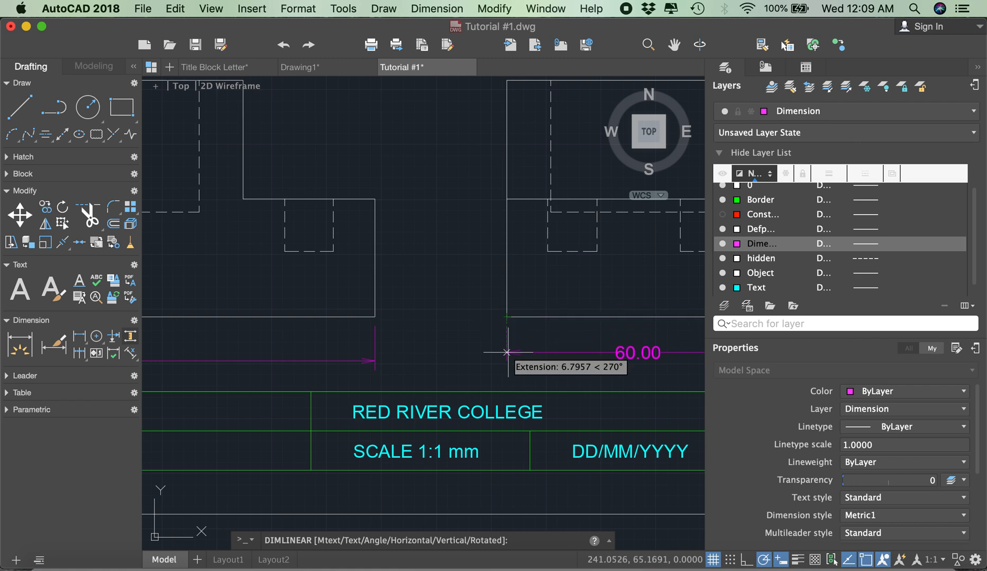
pyautogui.click(375, 362)
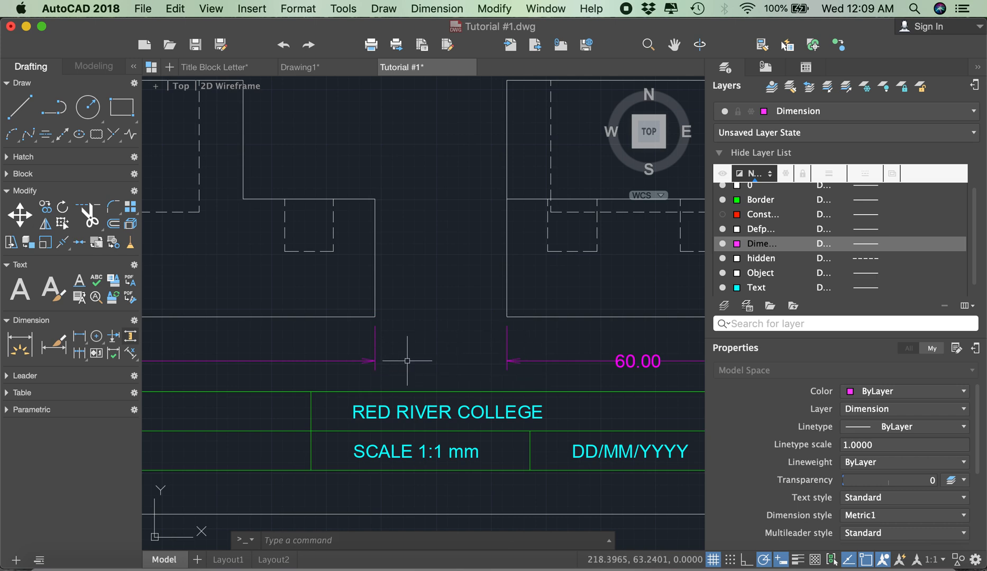
pyautogui.scroll(-1, 385, 346)
pyautogui.scroll(-3, 456, 346)
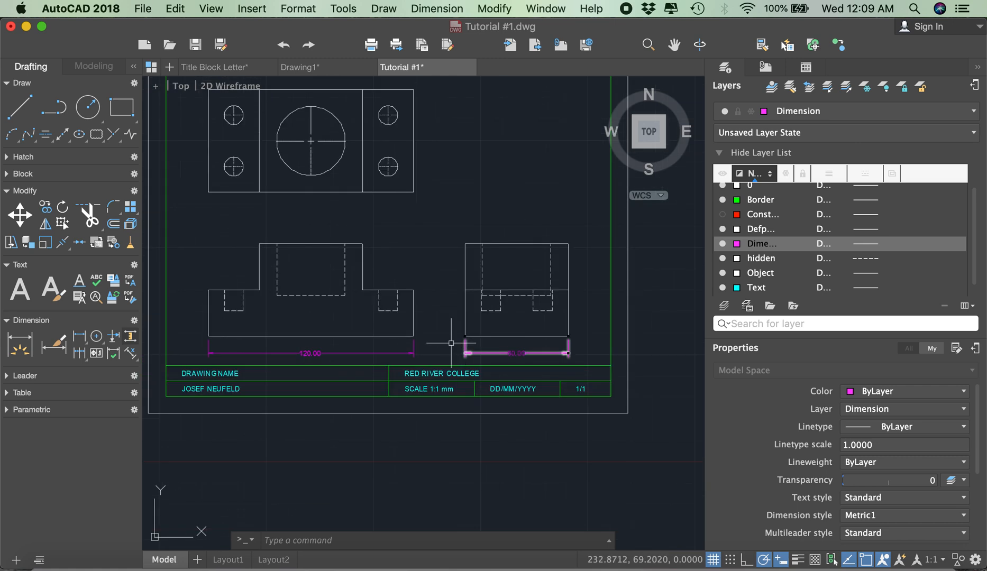
# Step: Dimension the height of the front view's base at its left edge, placing the dimension line 10 mm outside
pyautogui.press('Return')
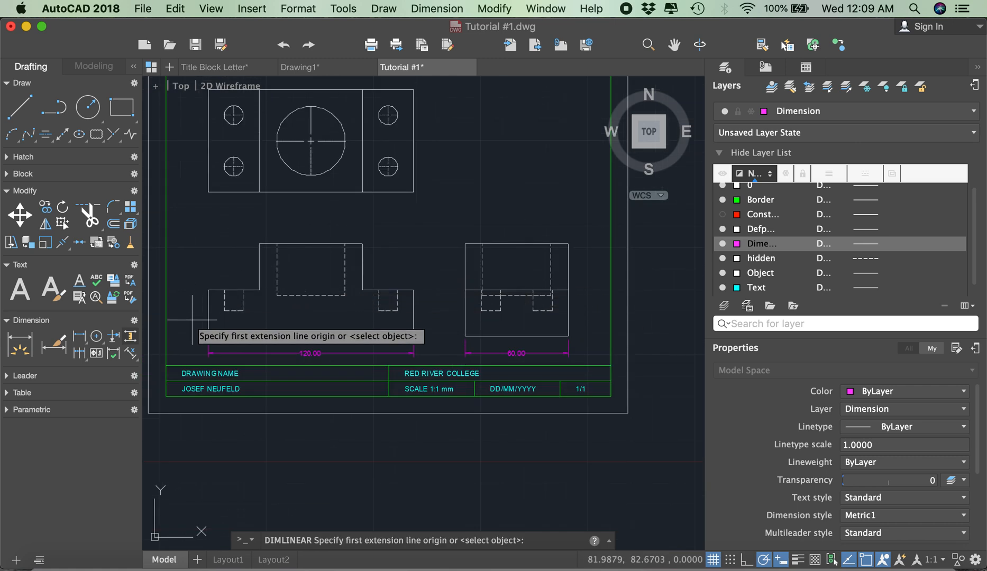
pyautogui.click(208, 336)
pyautogui.click(208, 289)
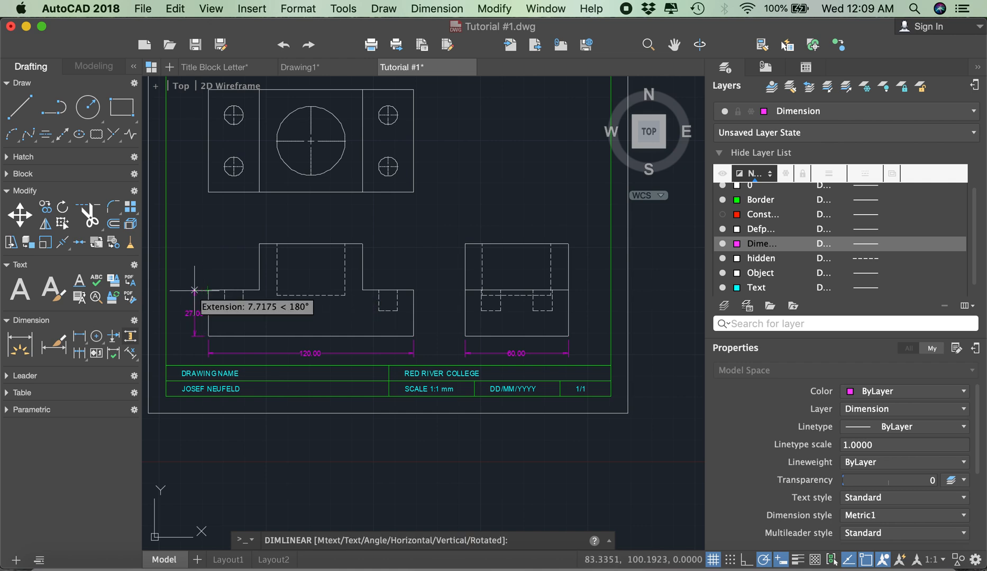
pyautogui.write('10')
pyautogui.press('Return')
# Step: Dimension the height of the front view's raised block above the base, in line with the base height dimension
pyautogui.press('Return')
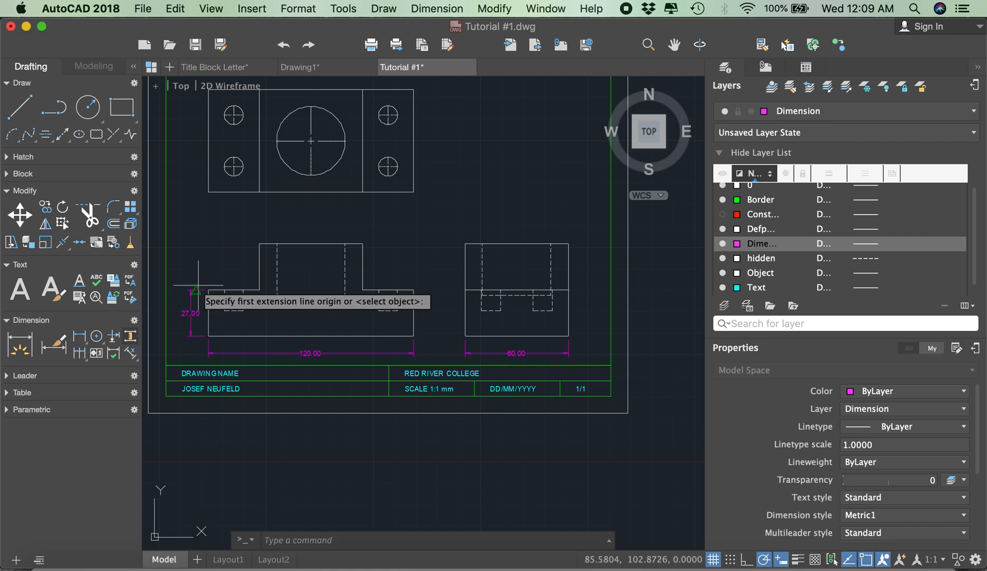
pyautogui.click(207, 290)
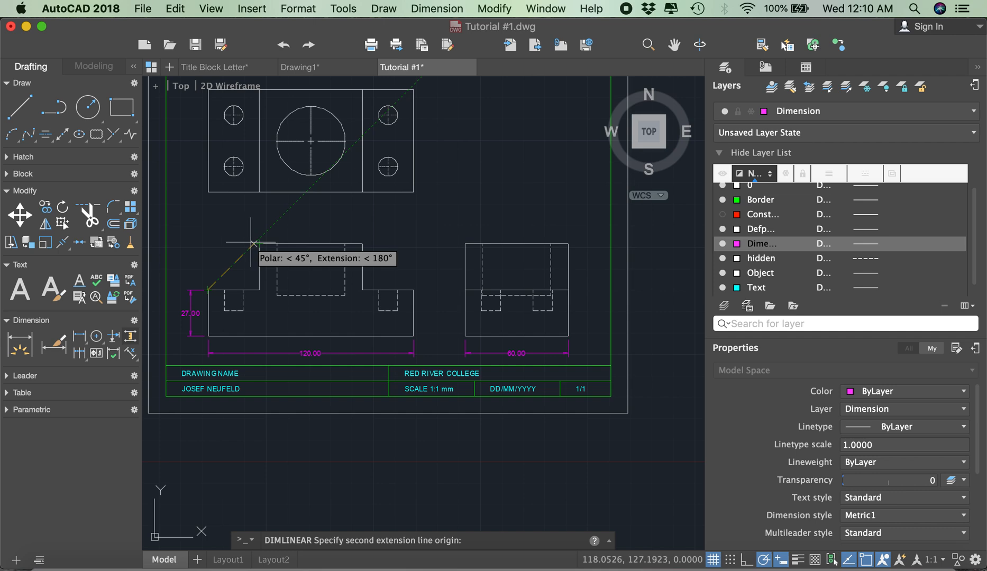
pyautogui.click(207, 244)
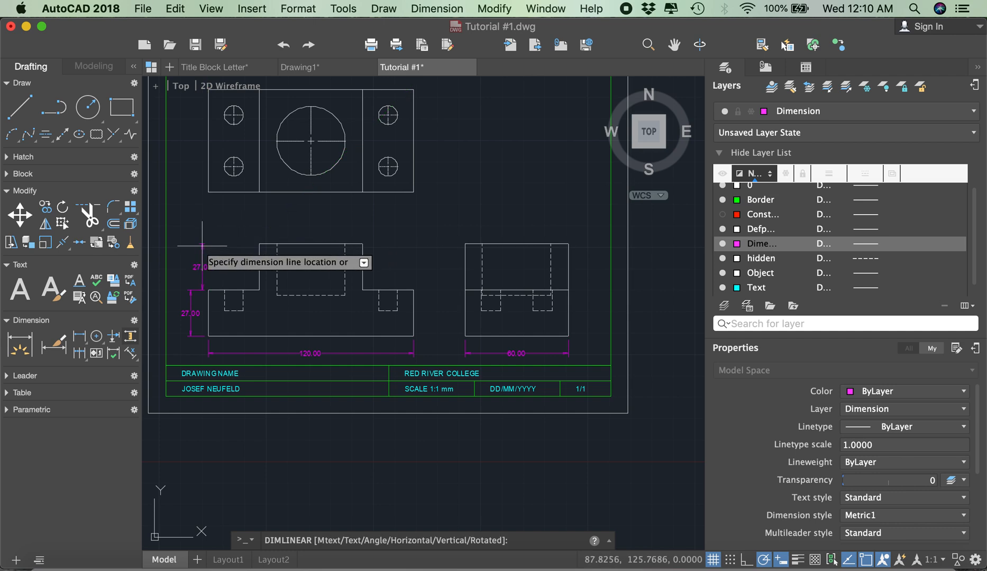
pyautogui.scroll(5, 188, 287)
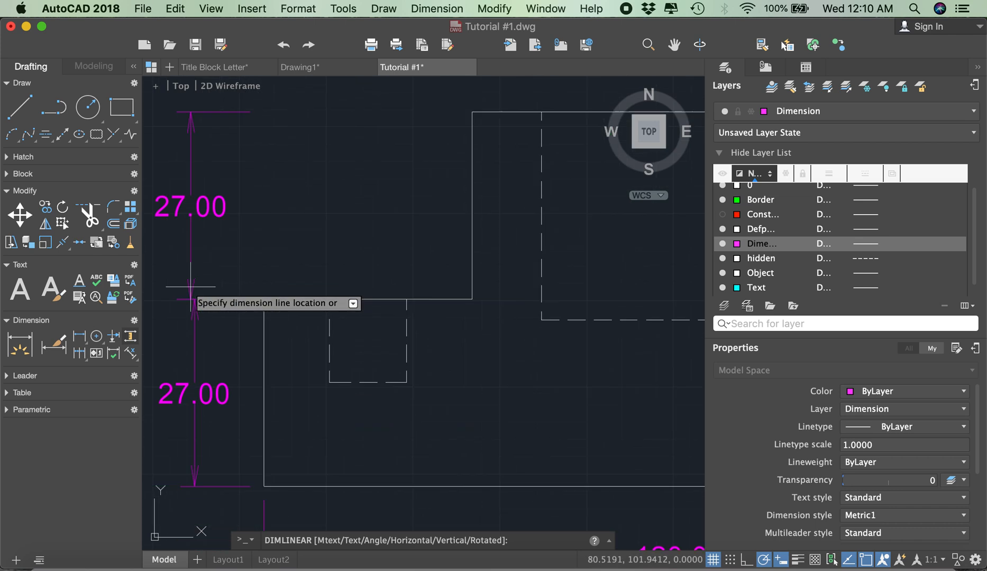
pyautogui.click(192, 296)
pyautogui.scroll(-5, 210, 295)
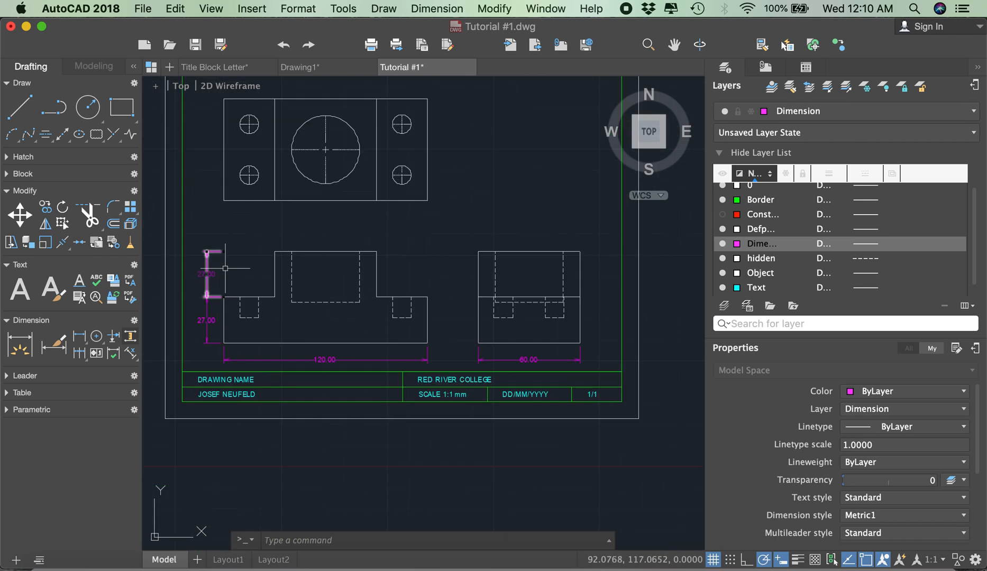
# Step: Dimension the width of the front view's left shoulder, placing the dimension line 10 mm above the block's top edge
pyautogui.press('Return')
pyautogui.click(229, 251)
pyautogui.click(276, 251)
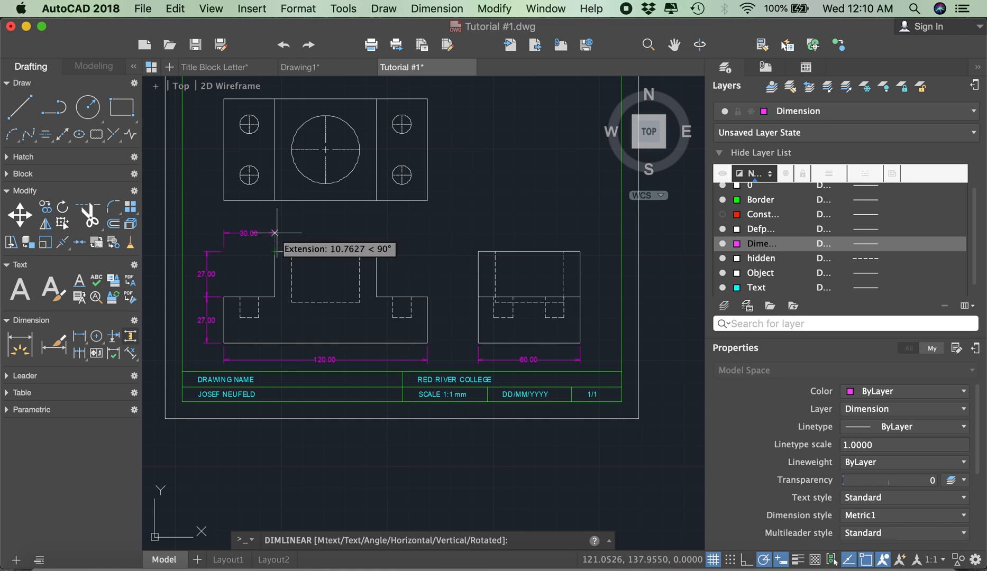
pyautogui.write('10')
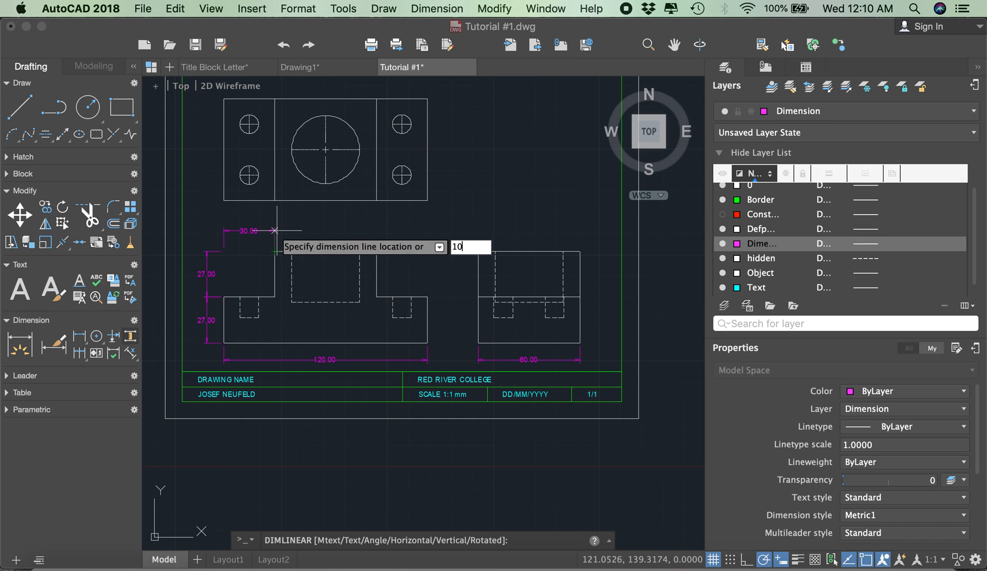
pyautogui.press('Return')
# Step: Dimension the width of the front view's raised block, in line with the left shoulder's dimension
pyautogui.scroll(2, 275, 269)
pyautogui.press('Return')
pyautogui.click(275, 241)
pyautogui.click(436, 241)
pyautogui.click(307, 222)
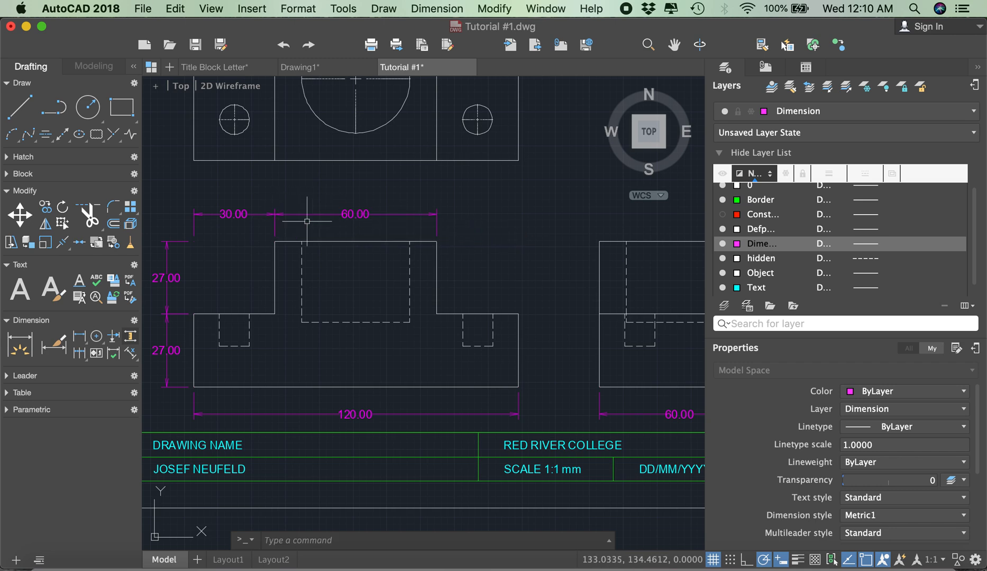
# Step: Dimension the width of the front view's right shoulder, in line with the raised block's width dimension
pyautogui.press('Return')
pyautogui.click(437, 241)
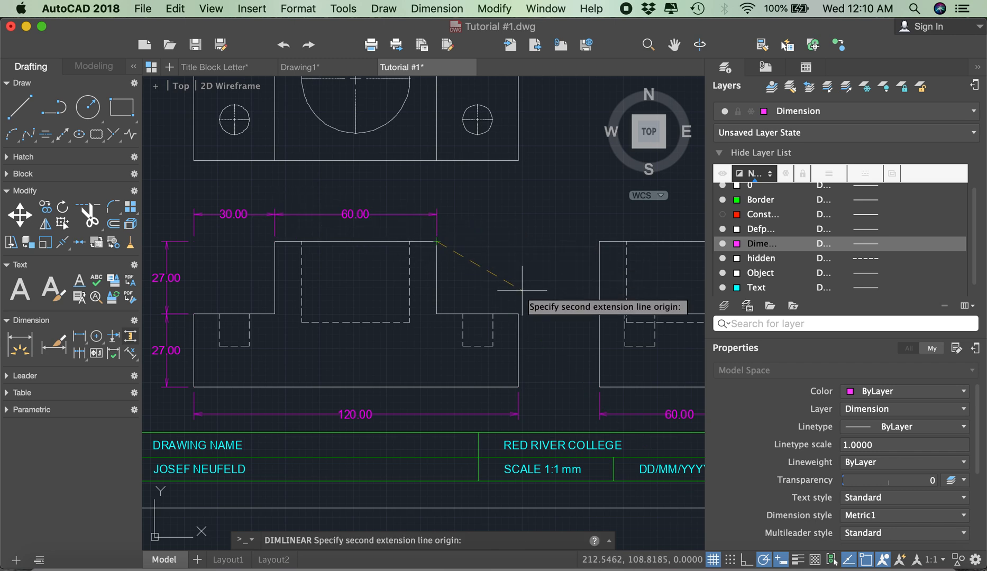
pyautogui.click(519, 245)
pyautogui.click(473, 219)
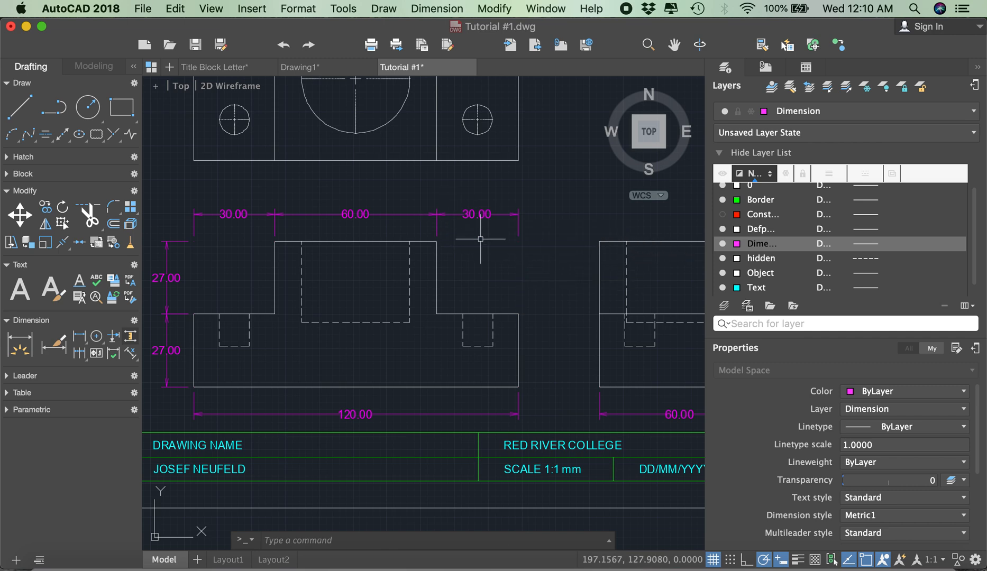
# Step: Dimension the vertical distance from the top view's lower edge to the lower-left hole's centre, in line with the front view's height dimensions
pyautogui.scroll(-2, 458, 267)
pyautogui.scroll(-2, 429, 265)
pyautogui.scroll(4, 336, 254)
pyautogui.press('Return')
pyautogui.click(336, 254)
pyautogui.scroll(4, 353, 225)
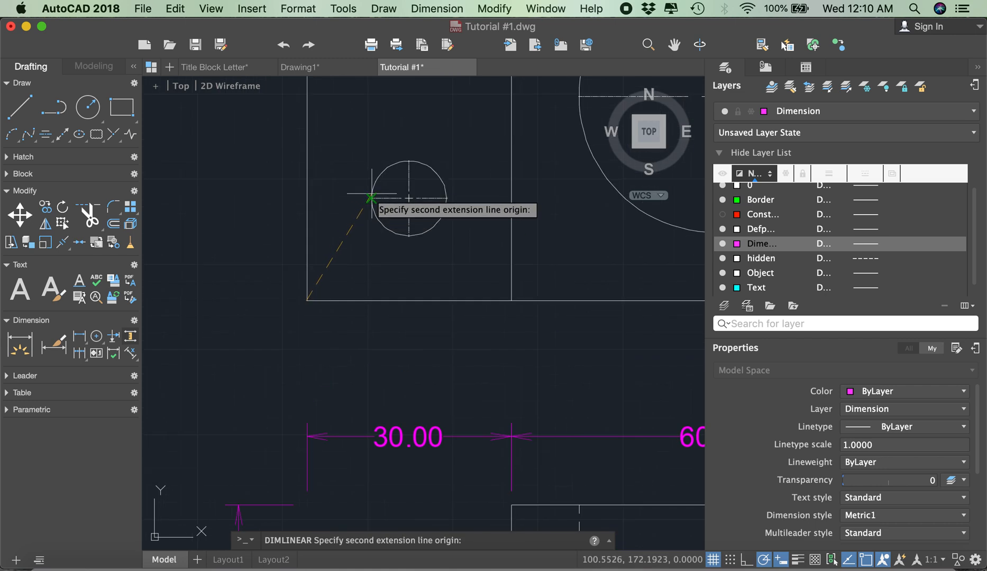
pyautogui.click(307, 198)
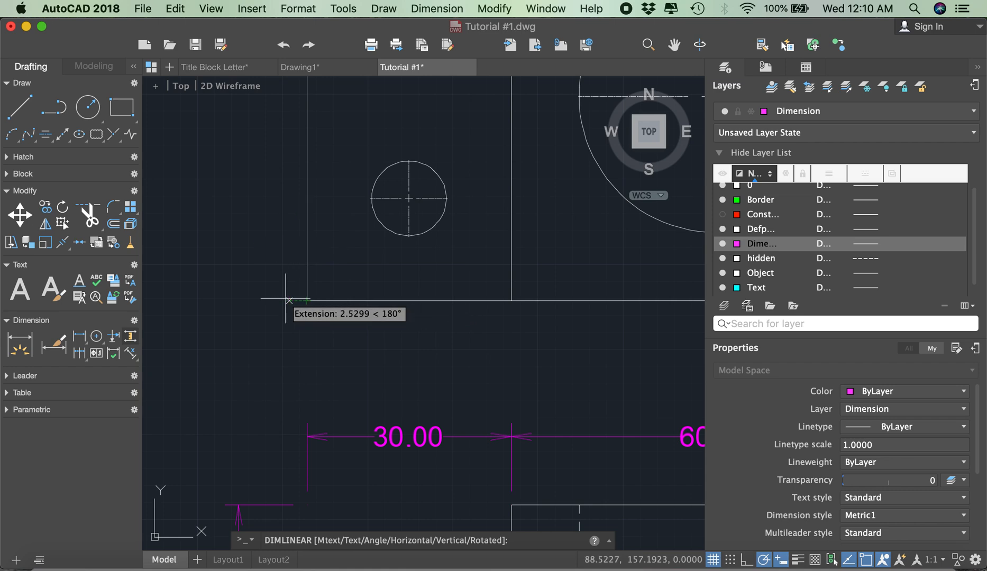
pyautogui.click(266, 317)
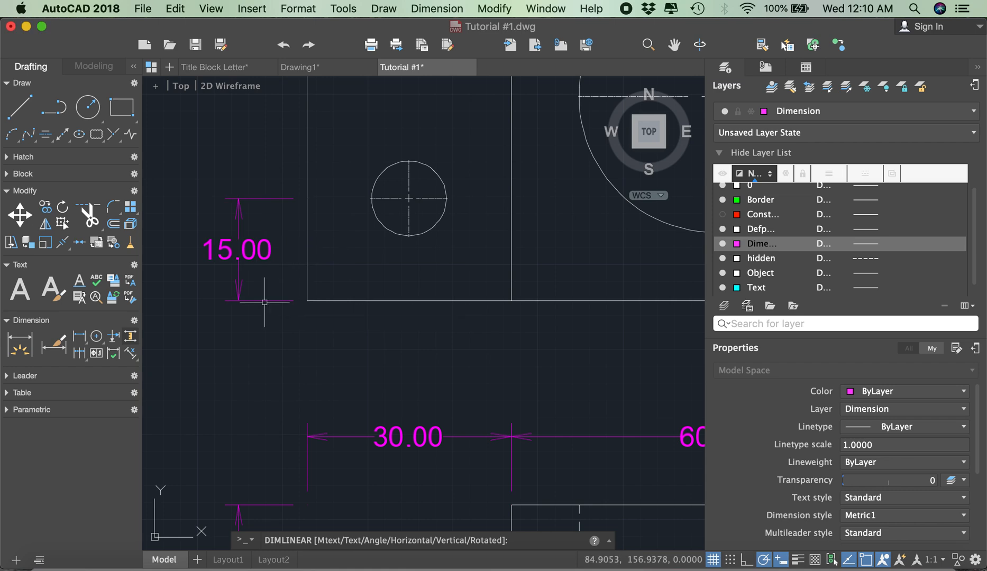
# Step: Dimension the vertical distance from the top view's upper edge to the upper-left hole's centre, in line with the lower hole's dimension
pyautogui.scroll(-3, 270, 317)
pyautogui.press('Return')
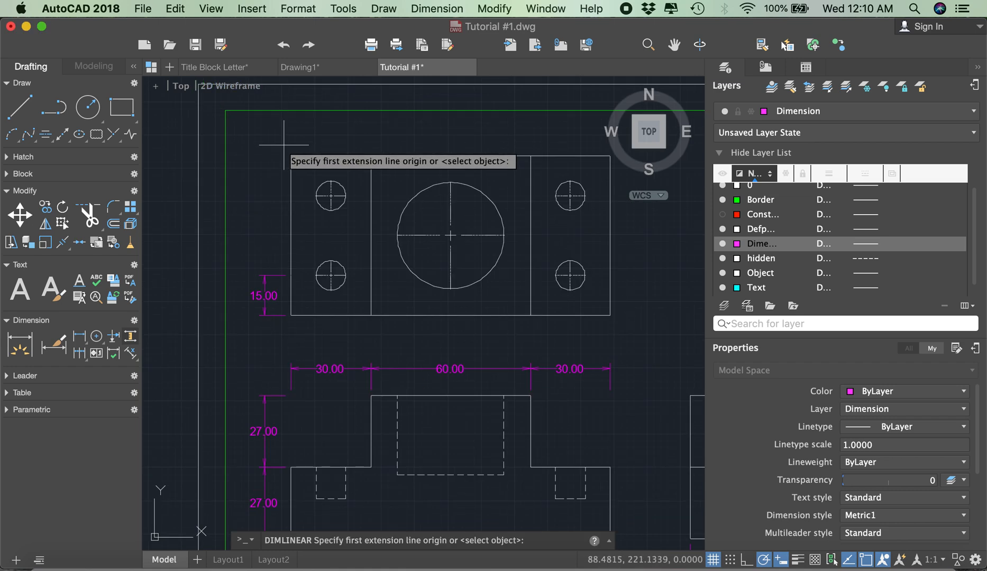
pyautogui.click(291, 156)
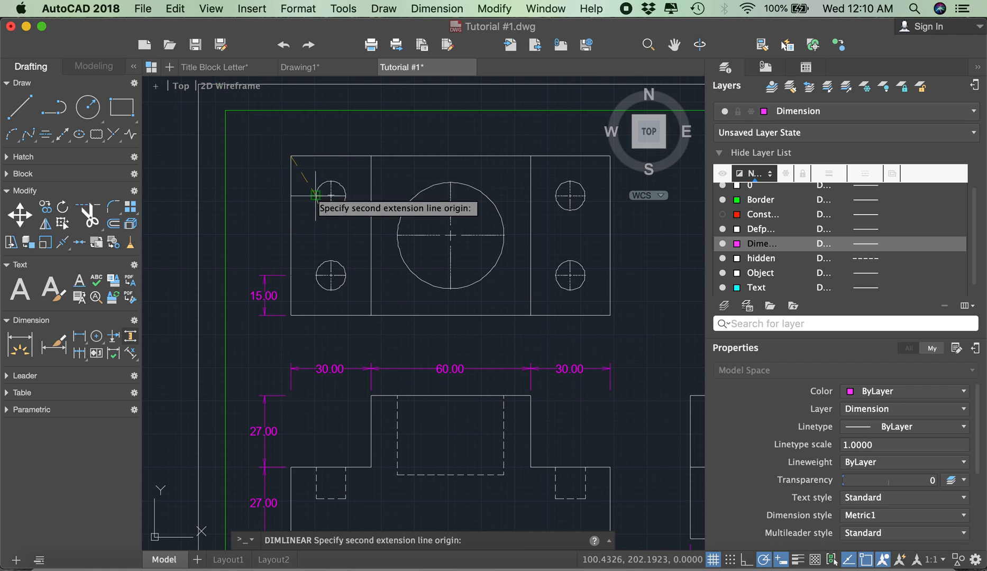
pyautogui.click(291, 195)
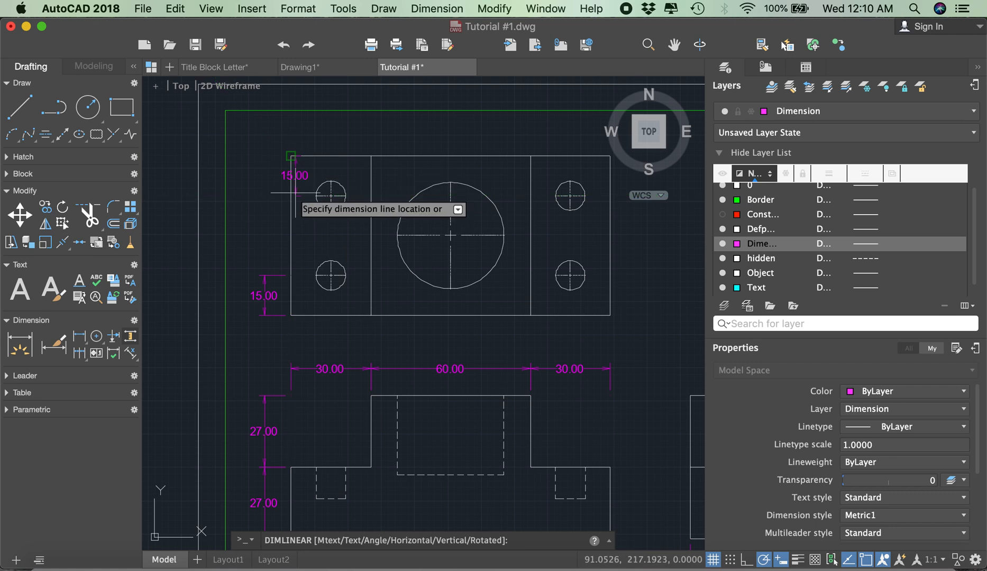
pyautogui.click(264, 265)
# Step: Dimension the horizontal distance from the top view's left edge to the upper-left hole's centre, placing the dimension line above the view
pyautogui.press('Return')
pyautogui.click(291, 156)
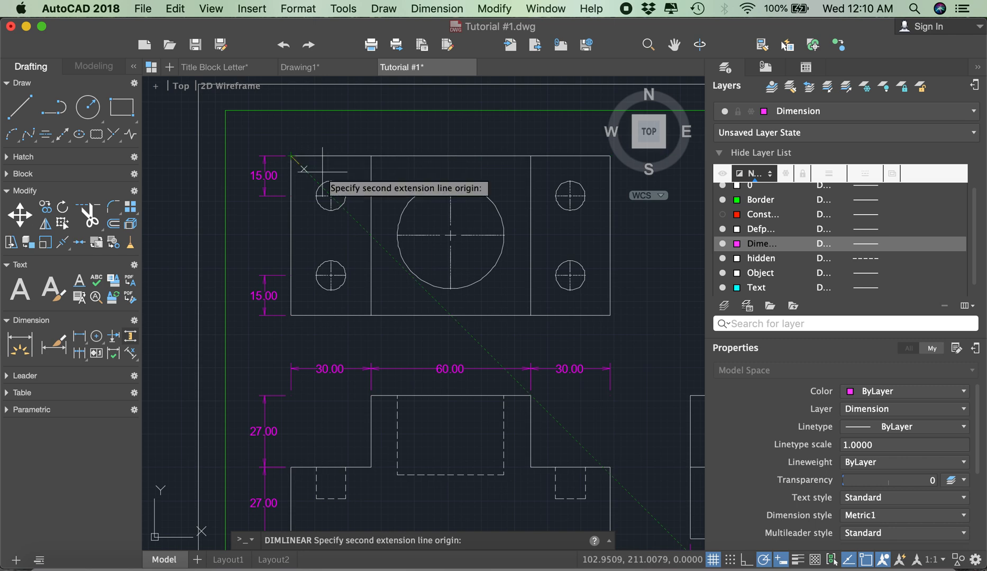
pyautogui.click(330, 156)
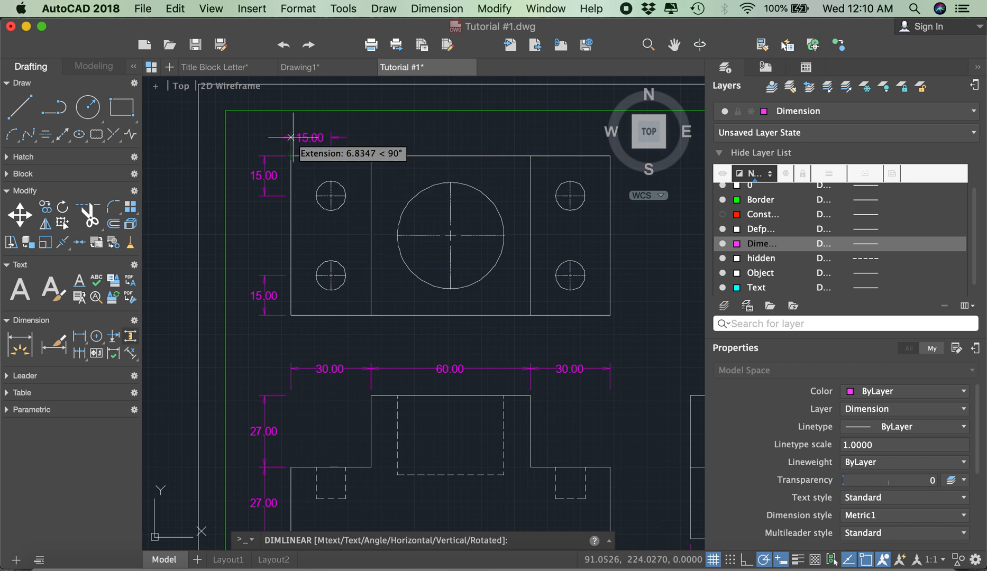
pyautogui.click(293, 137)
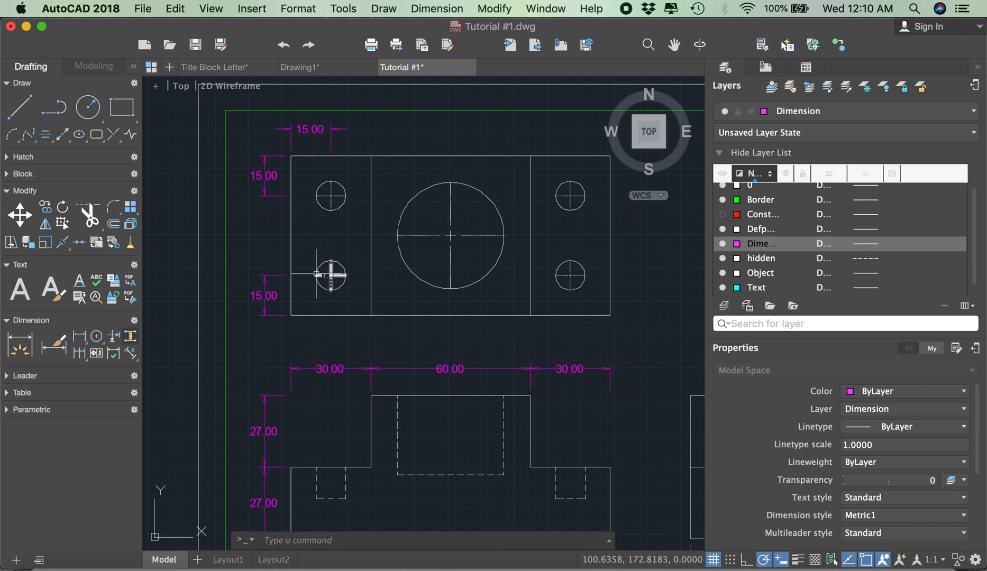
# Step: Dimension the horizontal distance from the top view's left edge to the large circle's centre, placing the dimension line 10 mm below the view
pyautogui.press('Return')
pyautogui.click(291, 315)
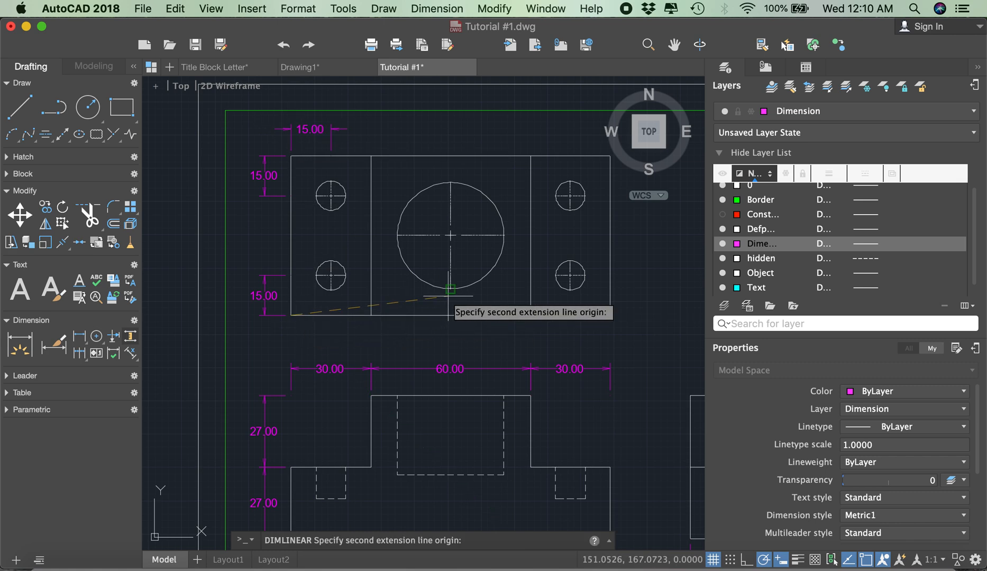
pyautogui.click(450, 315)
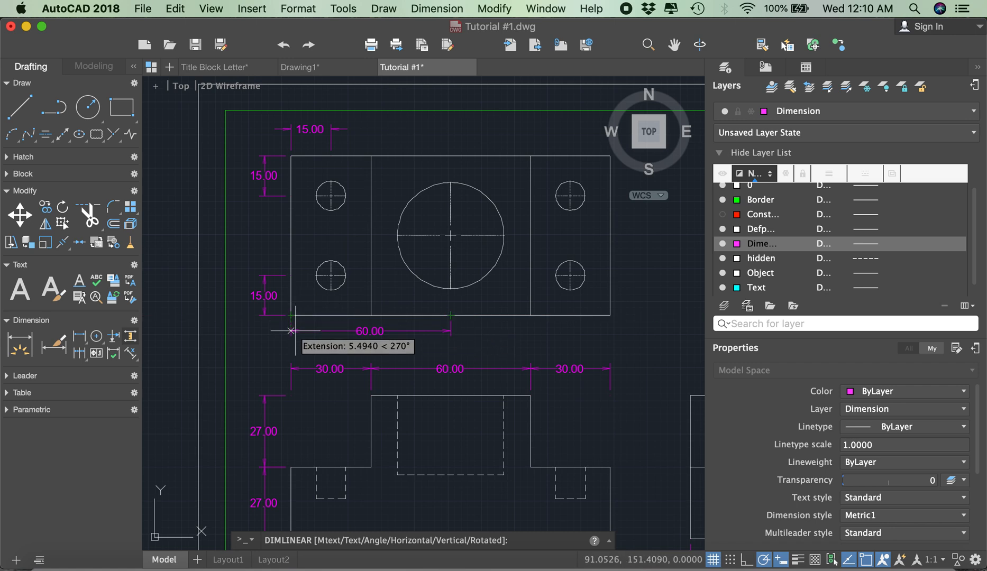
pyautogui.write('10')
pyautogui.press('Return')
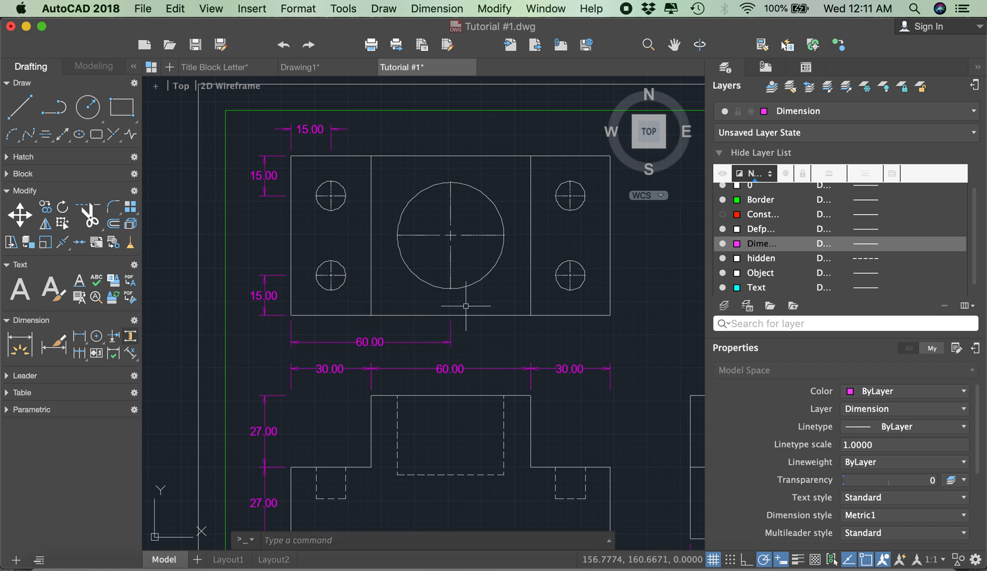
# Step: Dimension the vertical distance from the top view's lower-right corner to the large circle's centre, placing the dimension line right of the view
pyautogui.press('Return')
pyautogui.click(611, 316)
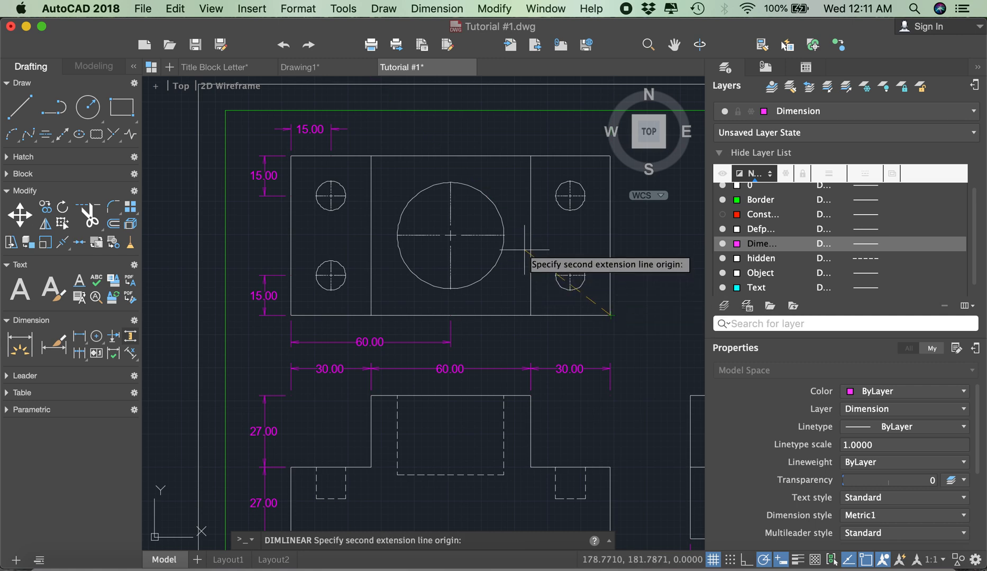
pyautogui.click(608, 236)
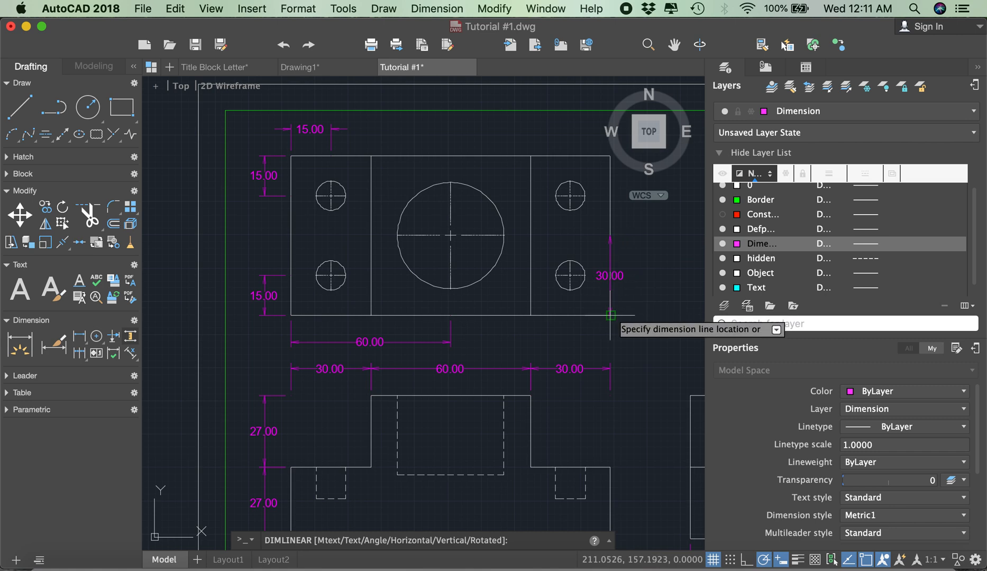
pyautogui.click(641, 315)
# Step: Dimension the overall height of the side view, placing the dimension line between its right edge and the drawing border
pyautogui.scroll(-5, 477, 262)
pyautogui.scroll(3, 535, 293)
pyautogui.press('Return')
pyautogui.scroll(3, 593, 365)
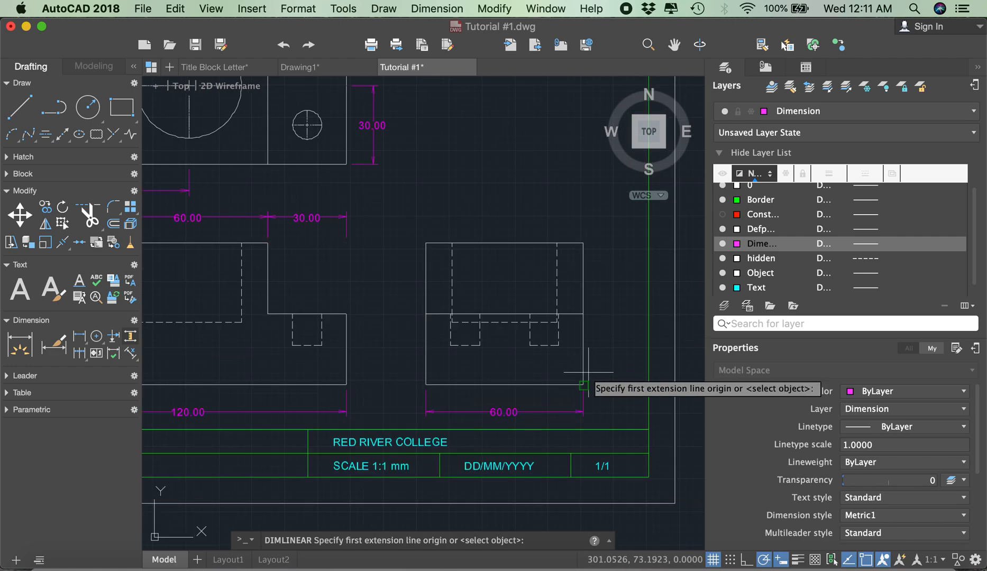
pyautogui.click(583, 384)
pyautogui.click(583, 244)
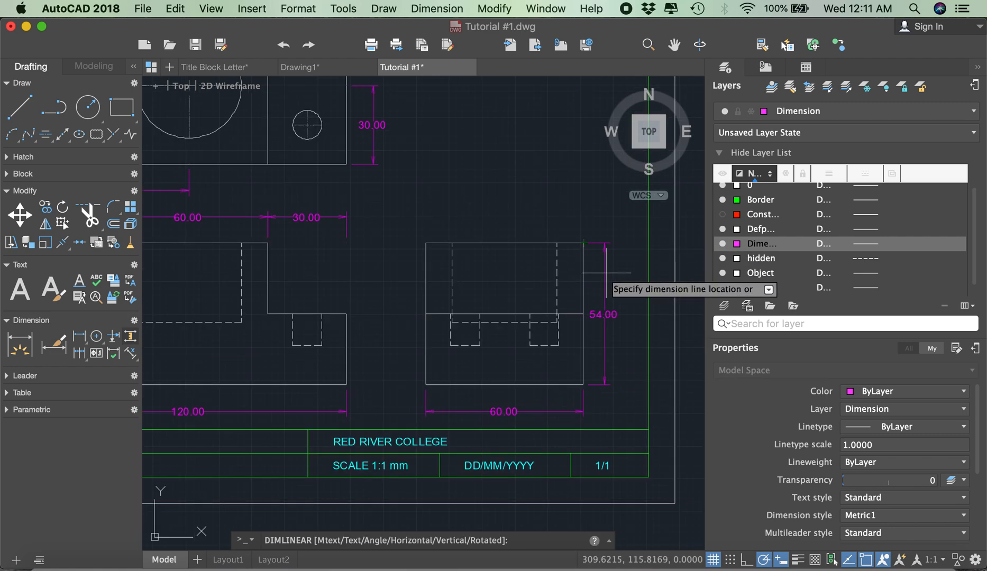
pyautogui.click(608, 314)
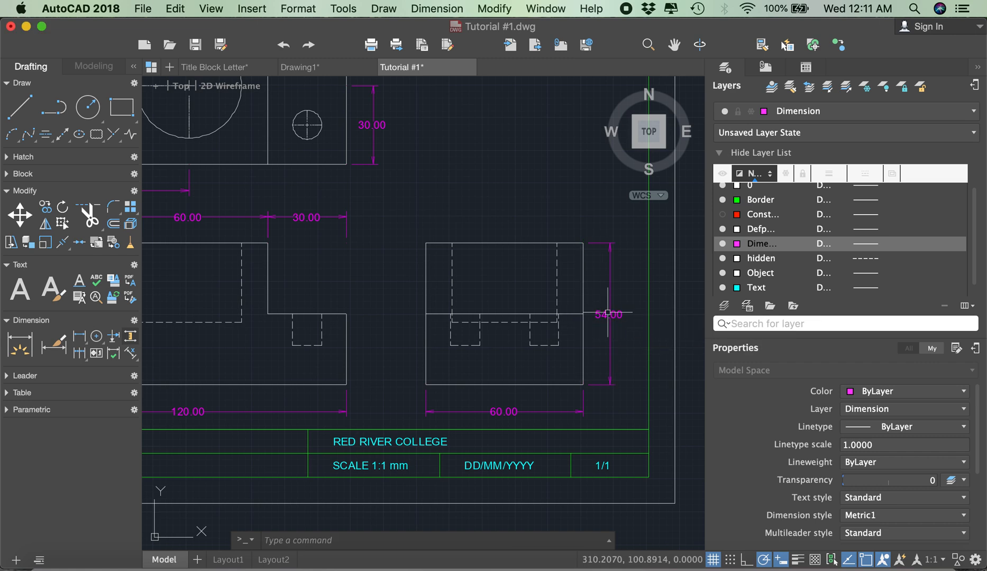
# Step: Add a diameter dimension to the top view's upper-left hole, placing its text just below the hole
pyautogui.scroll(-2, 628, 248)
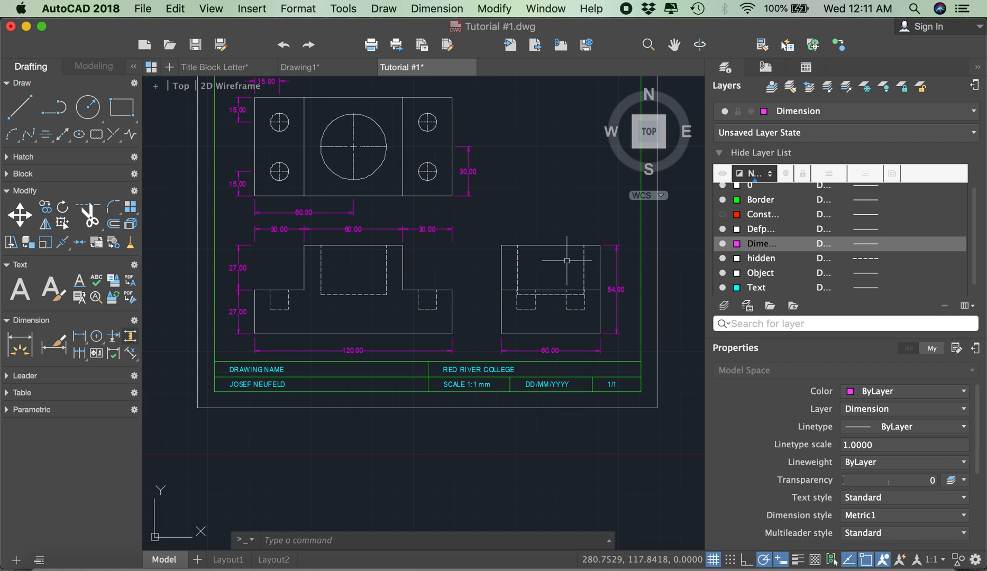
pyautogui.scroll(-2, 567, 260)
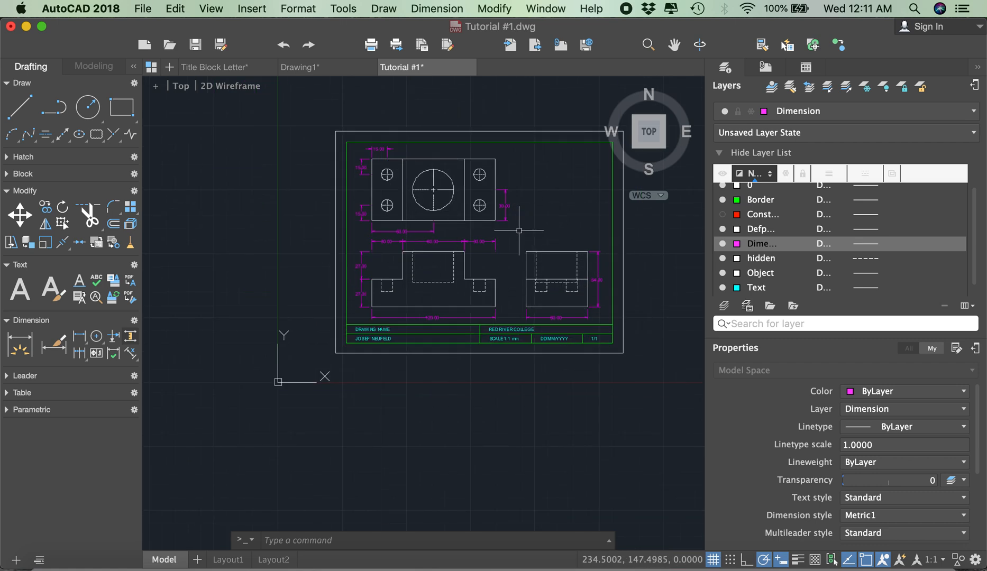
pyautogui.scroll(2, 509, 172)
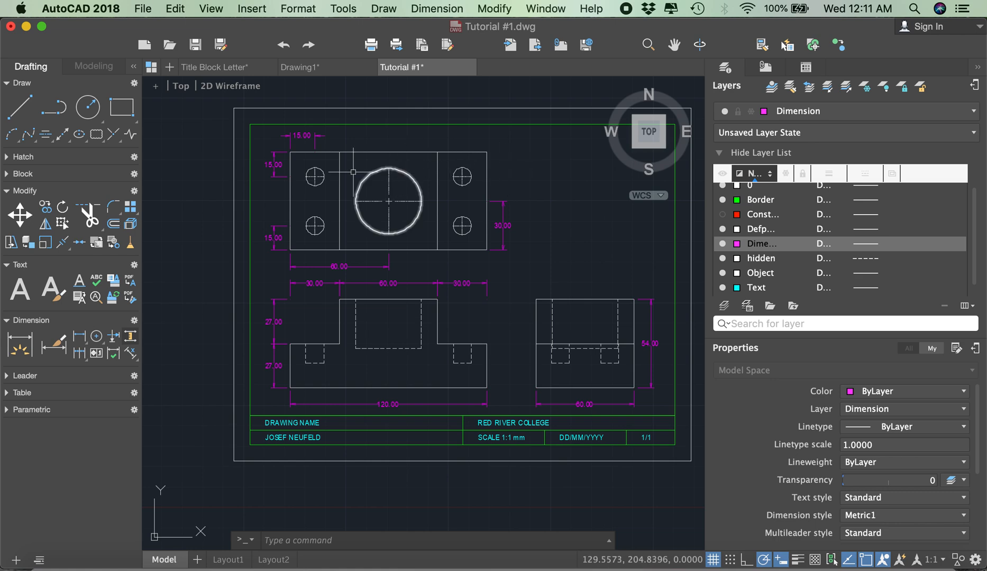
pyautogui.scroll(2, 319, 178)
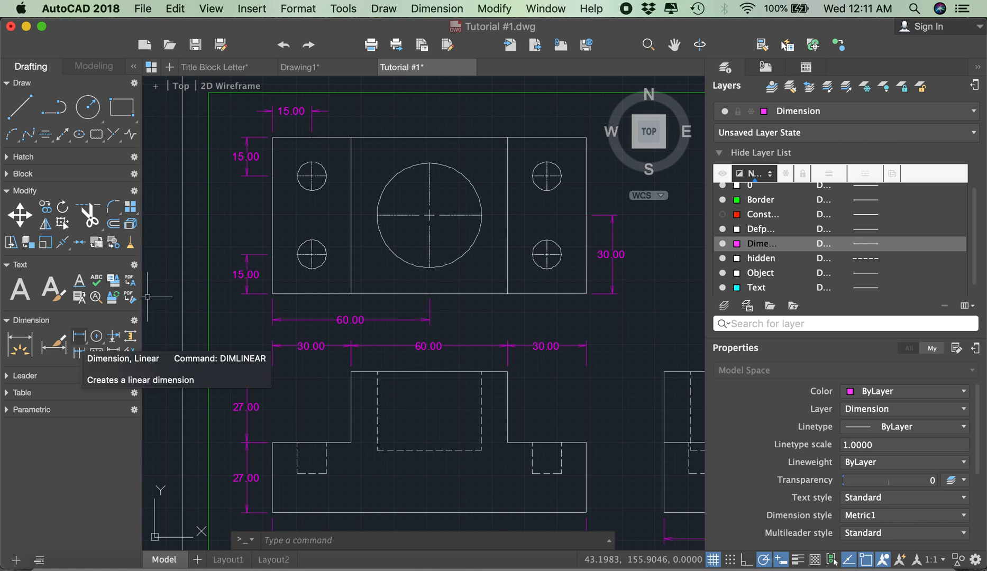
pyautogui.click(80, 338)
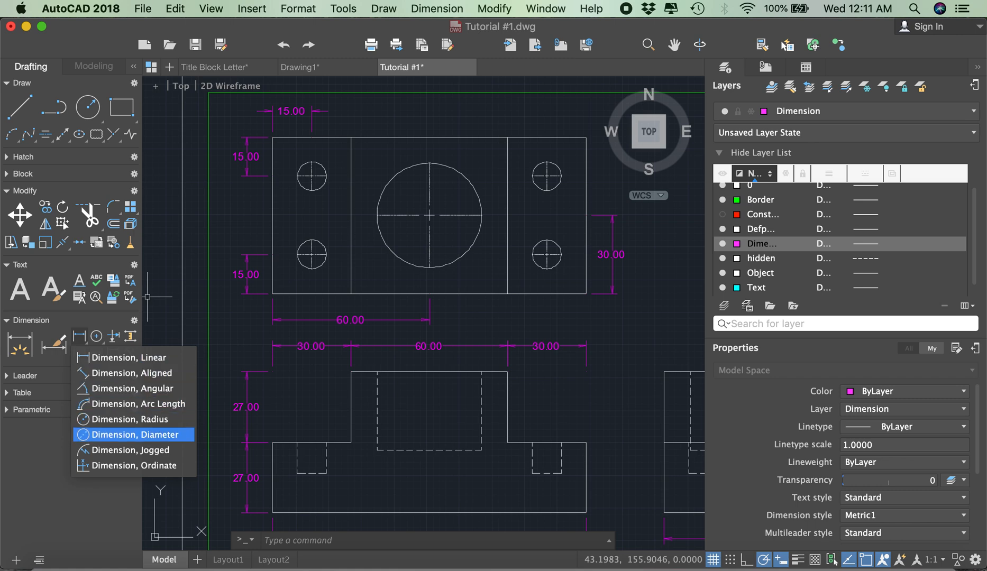
pyautogui.click(133, 434)
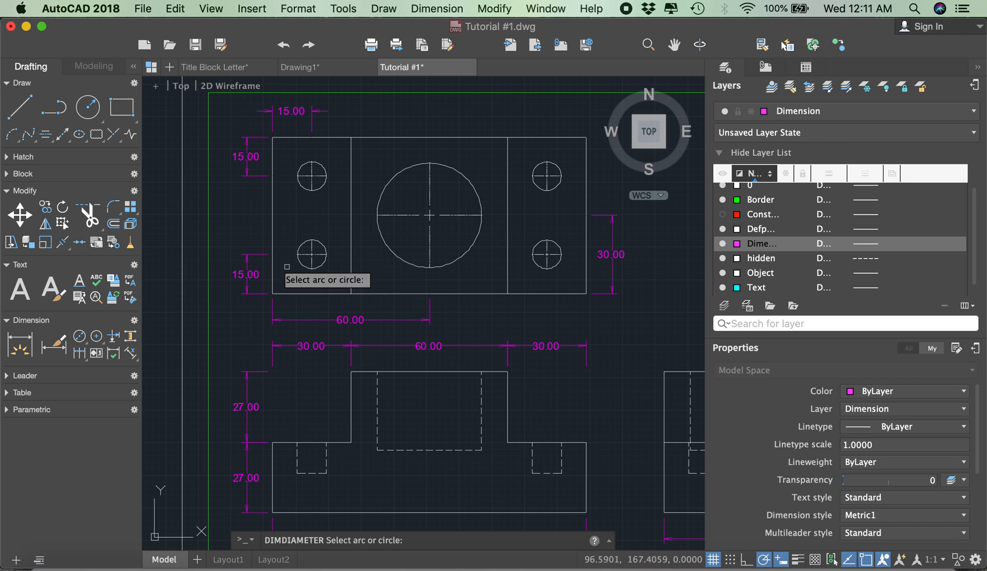
pyautogui.scroll(2, 314, 181)
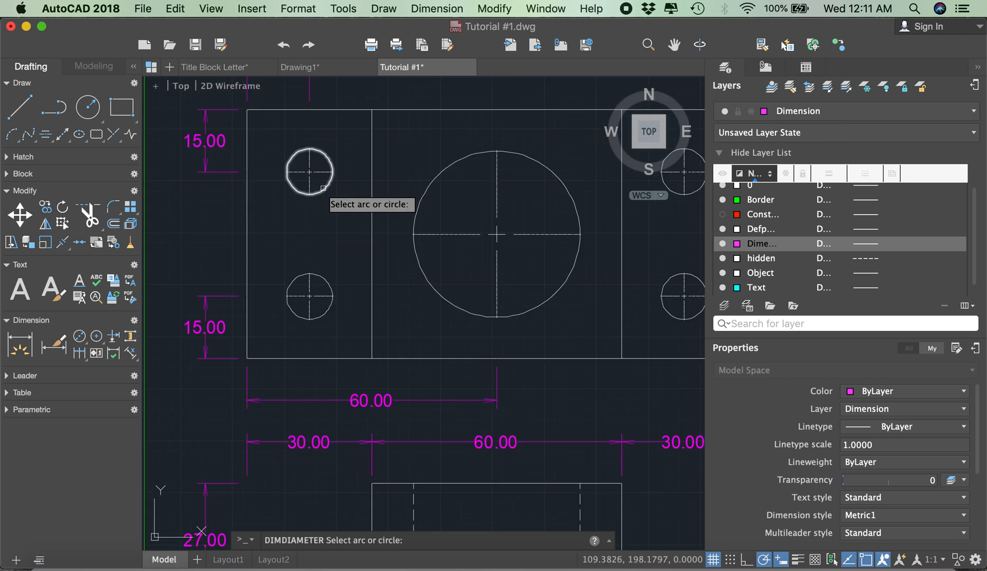
pyautogui.click(324, 189)
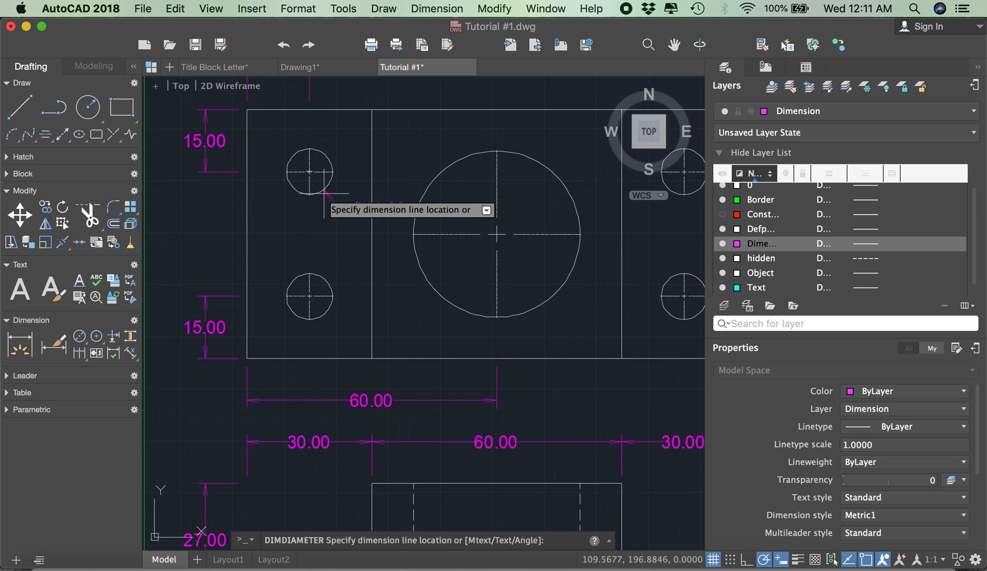
pyautogui.click(312, 231)
# Step: Add a diameter dimension to the top view's large circle, placing its text below and to the left of the circle
pyautogui.press('Return')
pyautogui.click(435, 285)
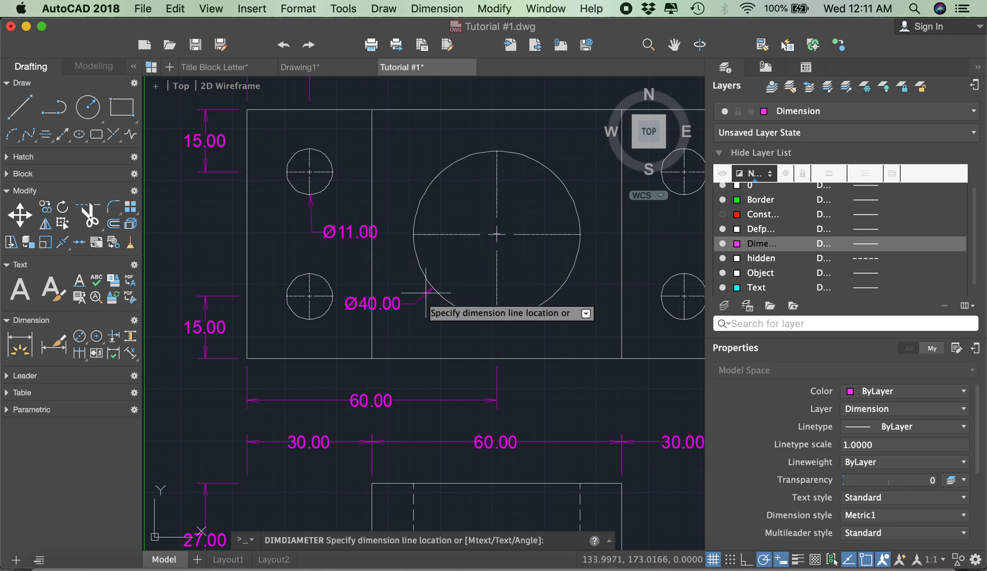
pyautogui.click(438, 328)
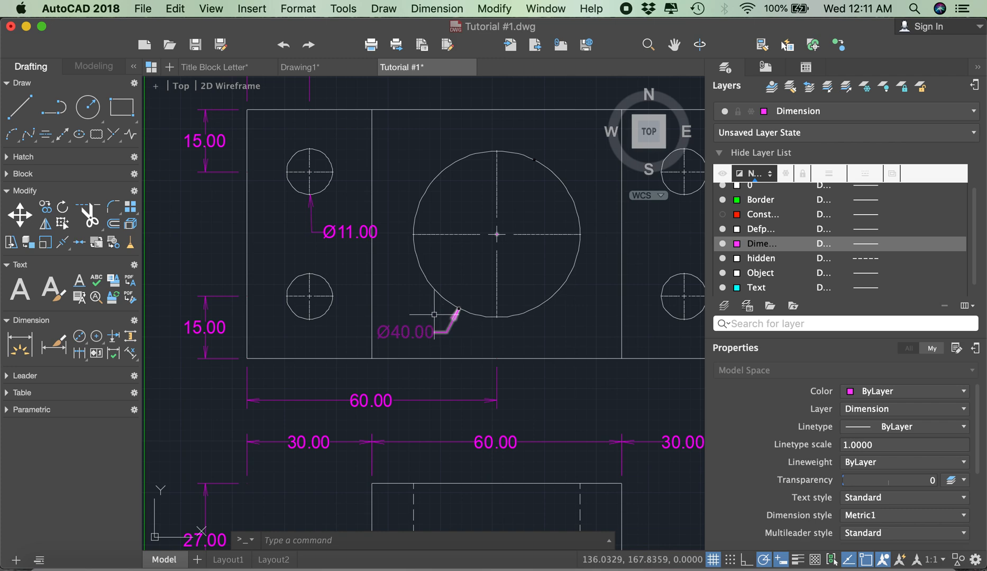
pyautogui.scroll(-4, 310, 189)
pyautogui.press('Return')
pyautogui.press('Escape')
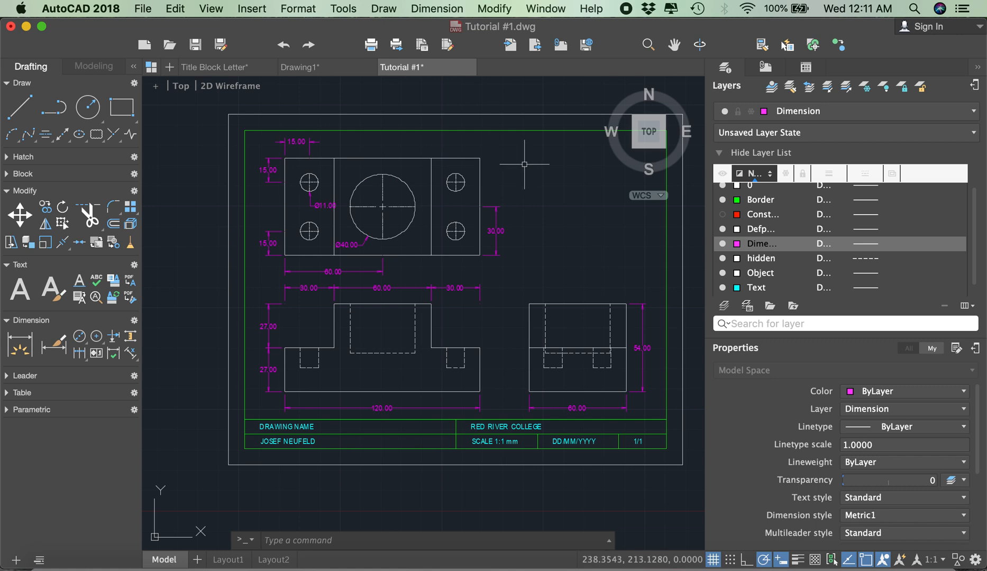
# Step: Compare the dimensions across all three views with the reference drawing beside the sheet
pyautogui.scroll(-5, 437, 187)
pyautogui.scroll(2, 434, 180)
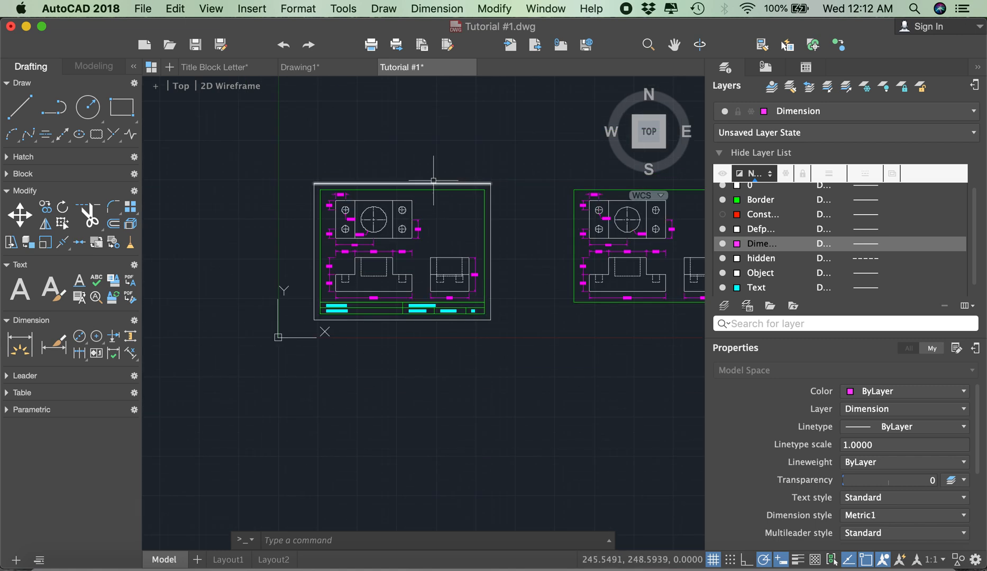
pyautogui.scroll(2, 436, 177)
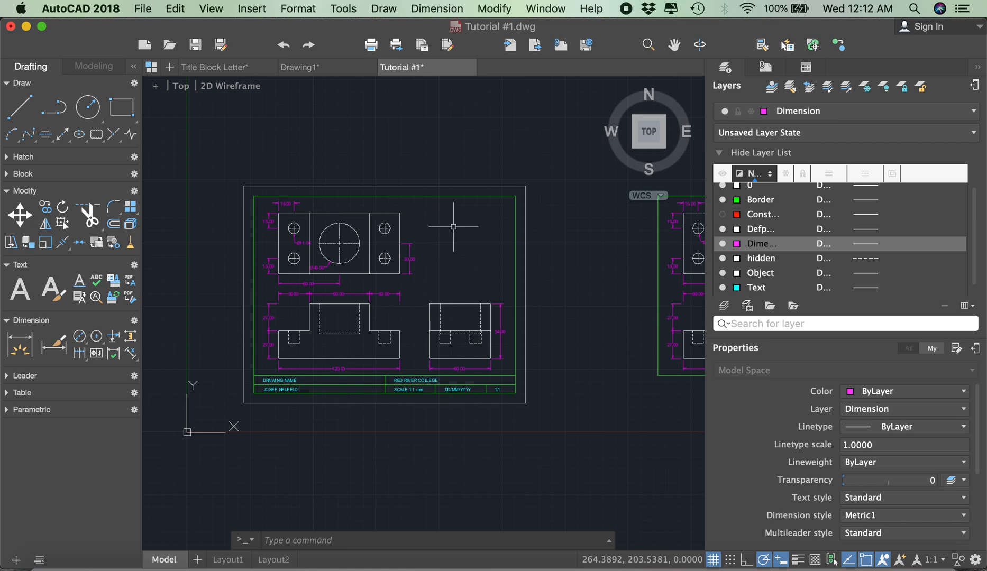
pyautogui.scroll(-1, 453, 226)
pyautogui.scroll(1, 439, 212)
pyautogui.scroll(1, 417, 203)
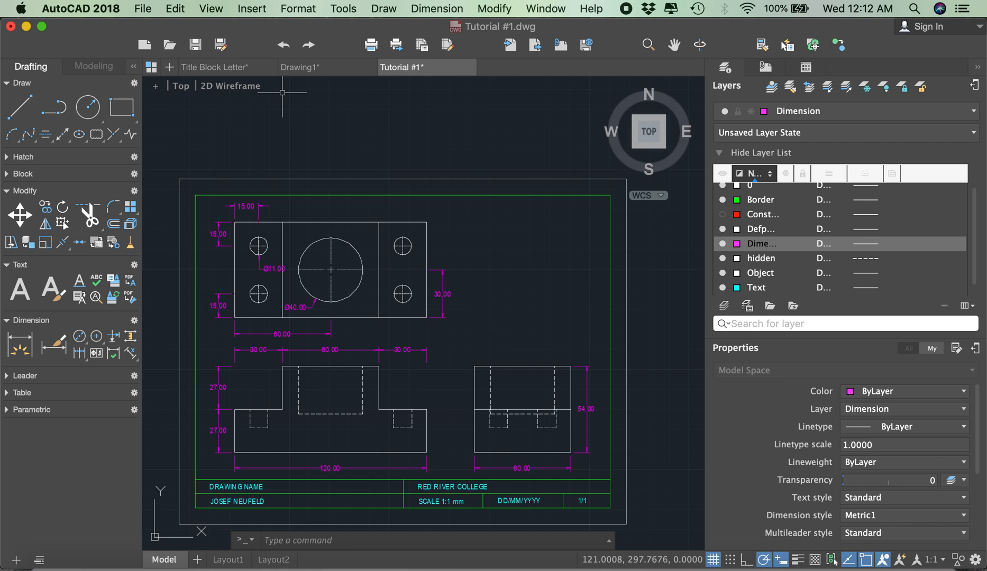
# Step: Save the drawing under the new name Tutorial #2 on the Desktop in AutoCAD 2018 Drawing (*.dwg) format
pyautogui.click(141, 7)
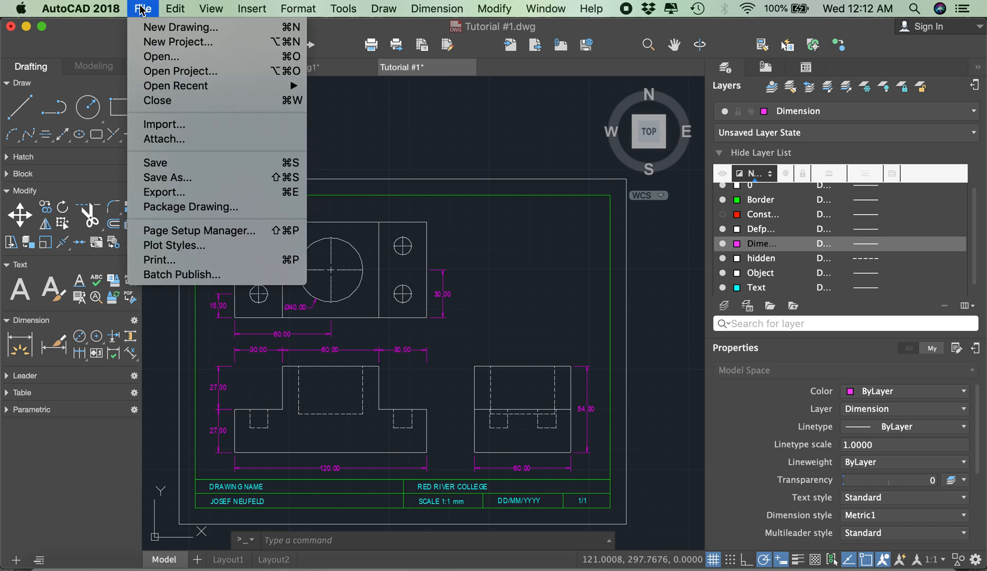
pyautogui.click(158, 176)
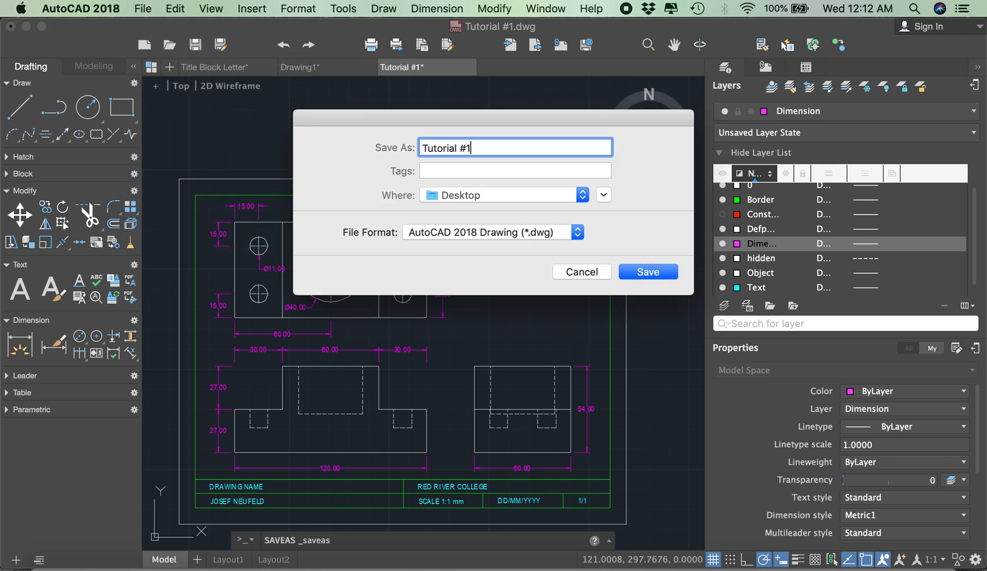
pyautogui.click(639, 271)
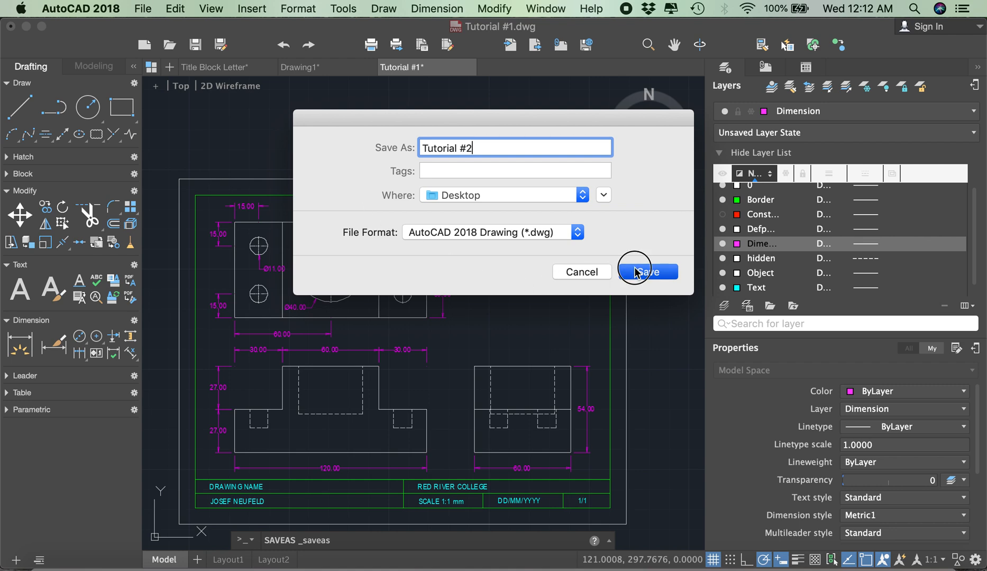